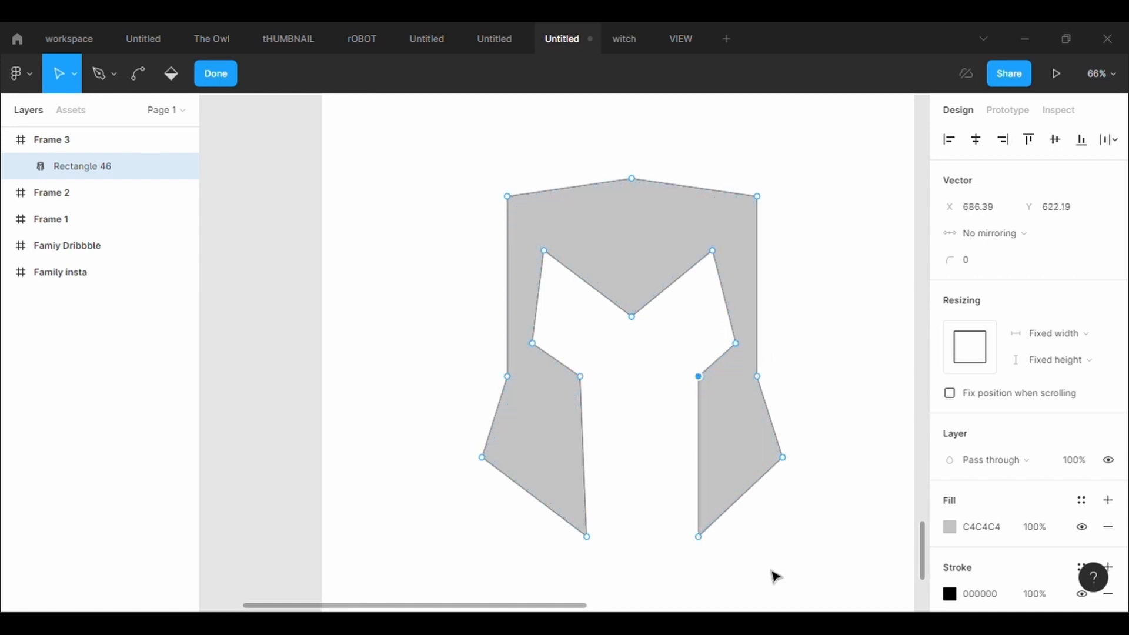
Step: Shape a narrow nose bridge by adding points on both sides of the brow V, raising them and pulling its tip far down
drag(708, 548, 707, 540)
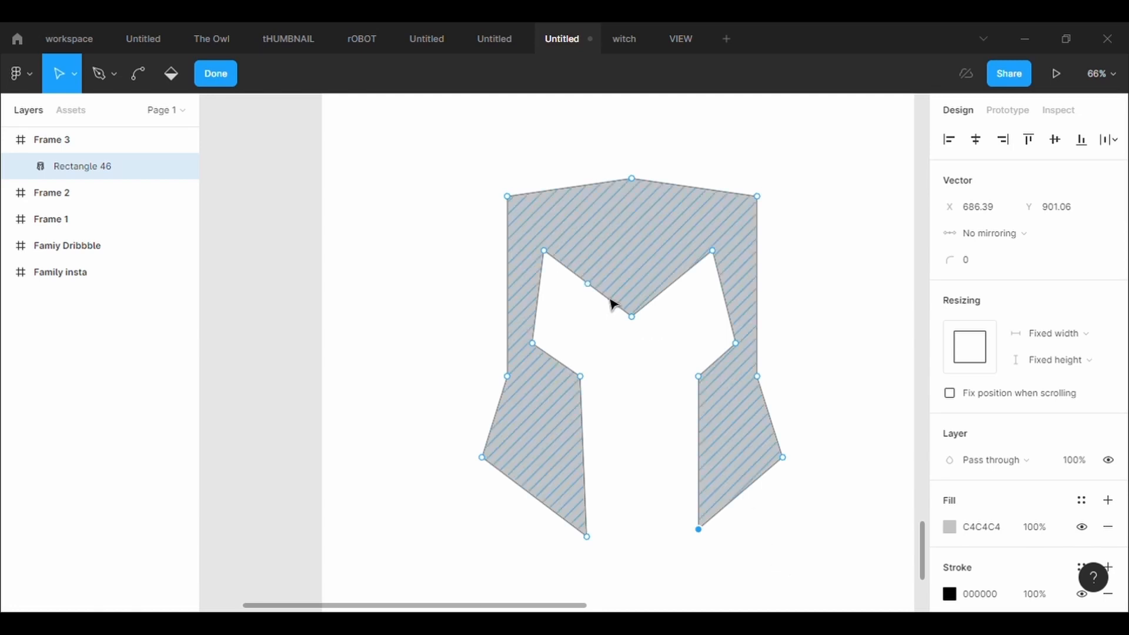
drag(599, 292, 612, 270)
mouse_move(676, 288)
mouse_down()
mouse_move(665, 264)
mouse_move(662, 273)
mouse_up()
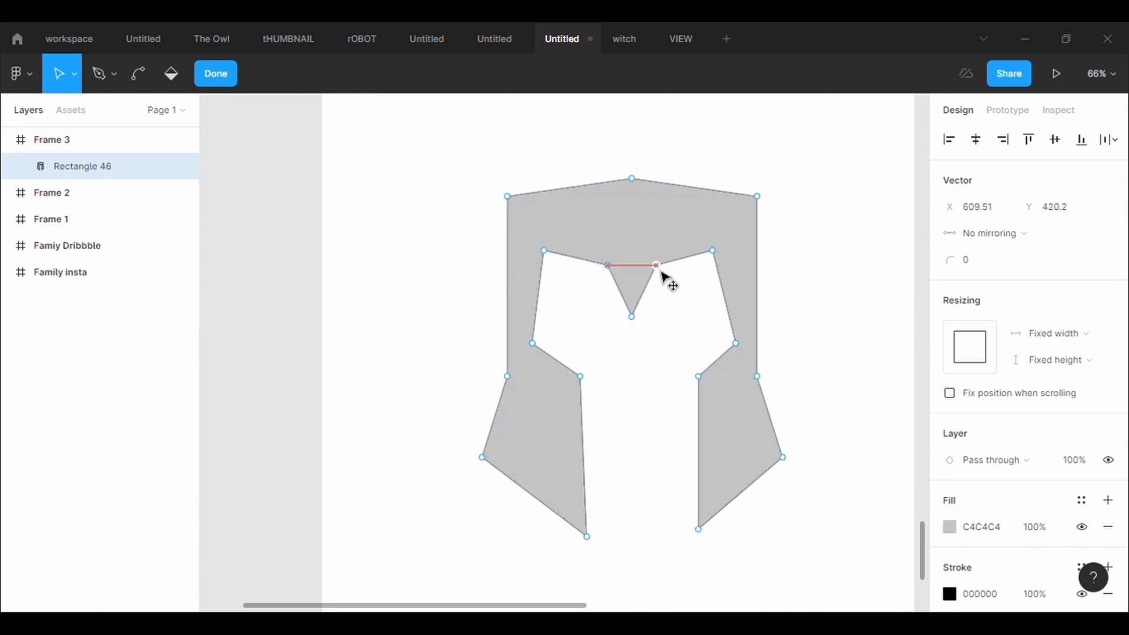
drag(639, 327, 635, 434)
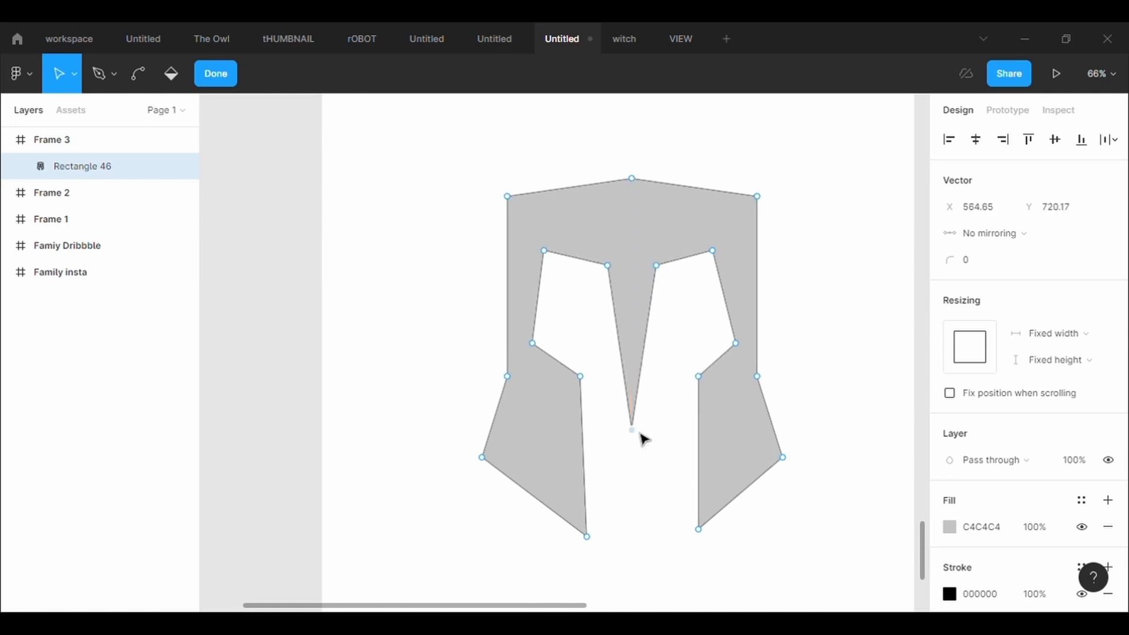
Step: Add points along both edges of the nose bridge to form straight sides flaring into a diamond-shaped nose guard
drag(648, 358, 616, 340)
drag(651, 385, 697, 338)
drag(626, 394, 594, 368)
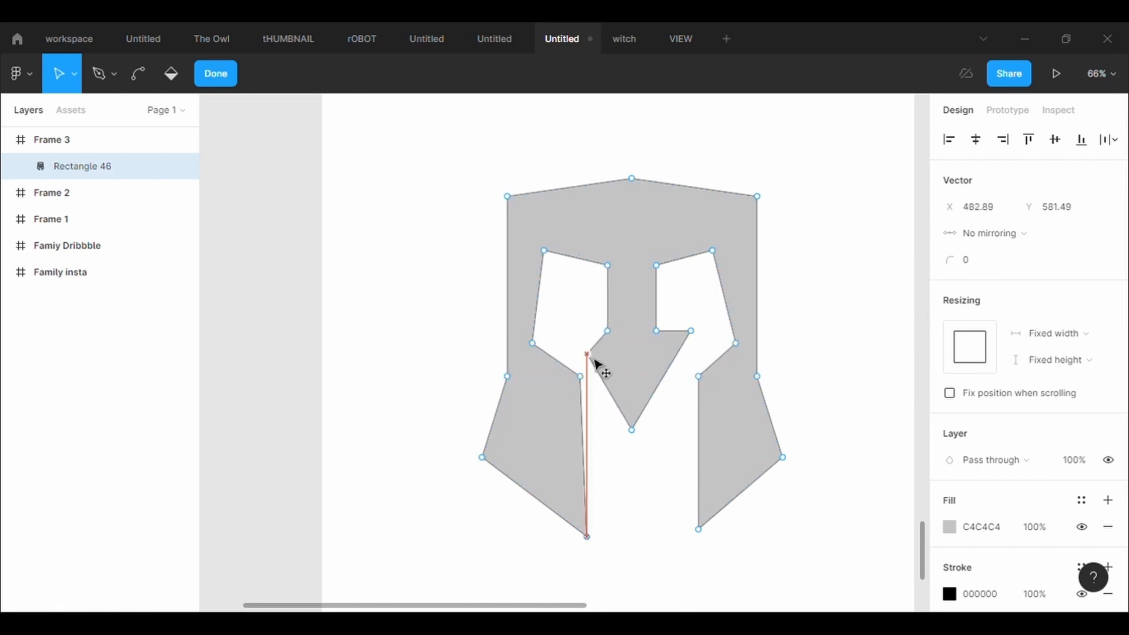
drag(692, 335, 678, 359)
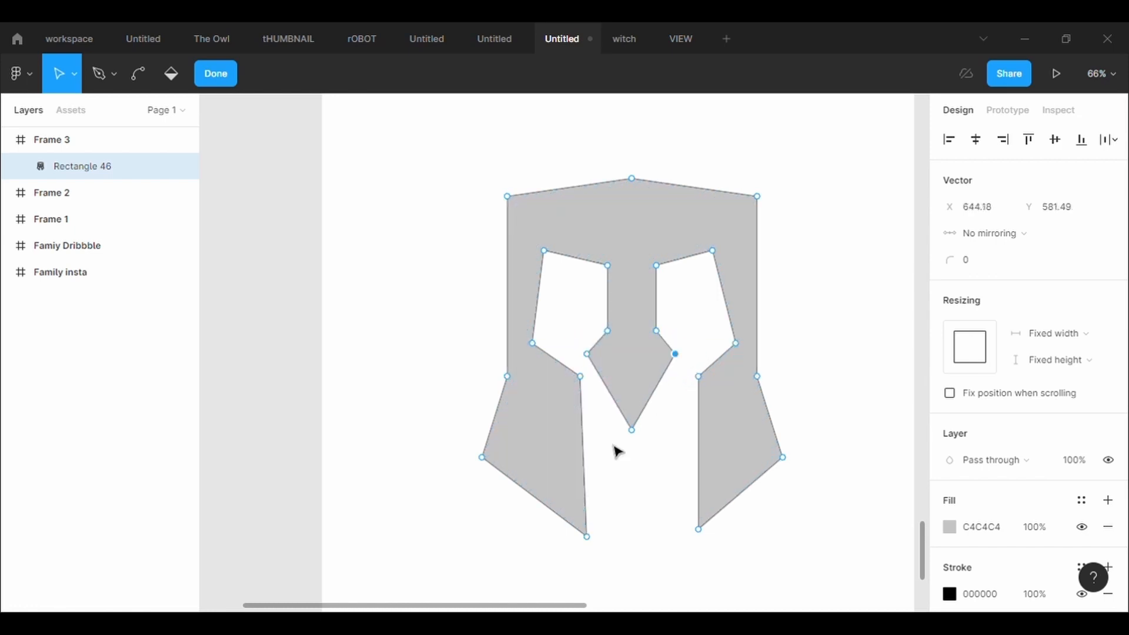
drag(631, 431, 631, 436)
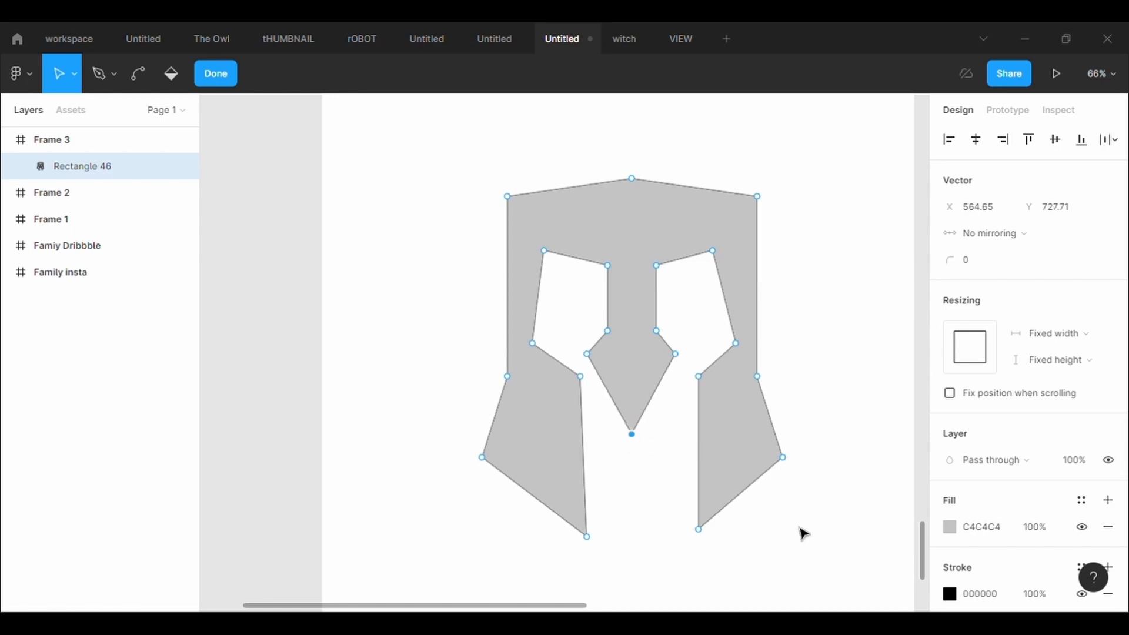
Step: Select all points of the helmet shape and set their corner radius to 100
scroll(804, 533, down, 2)
drag(771, 549, 496, 157)
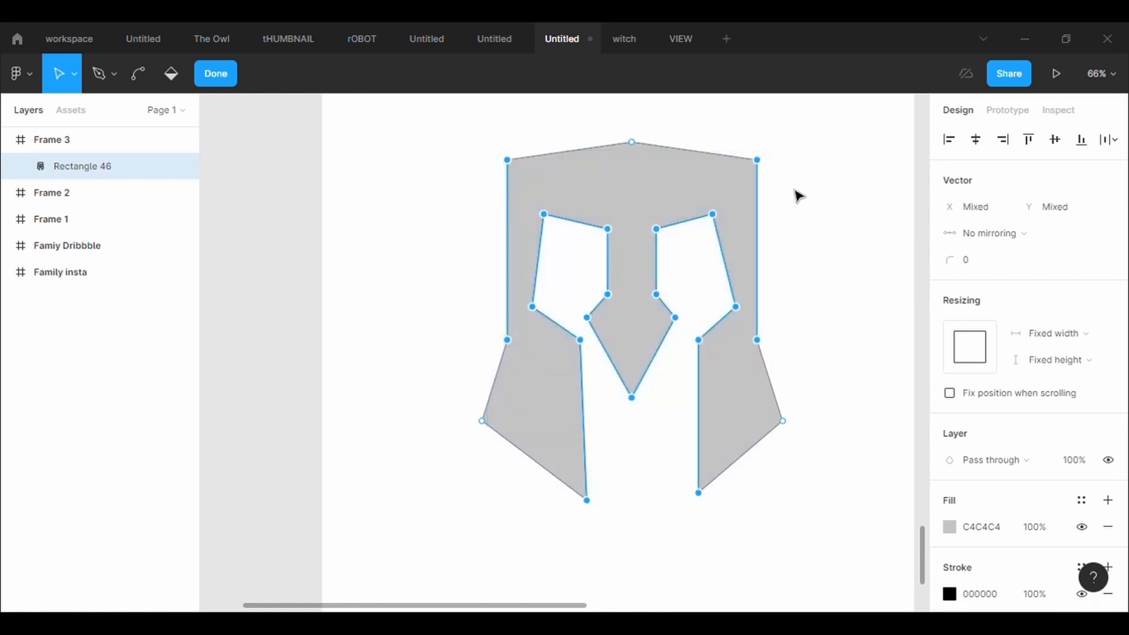
mouse_move(785, 133)
mouse_down()
mouse_move(503, 341)
mouse_move(494, 496)
mouse_move(462, 523)
mouse_up()
click(993, 266)
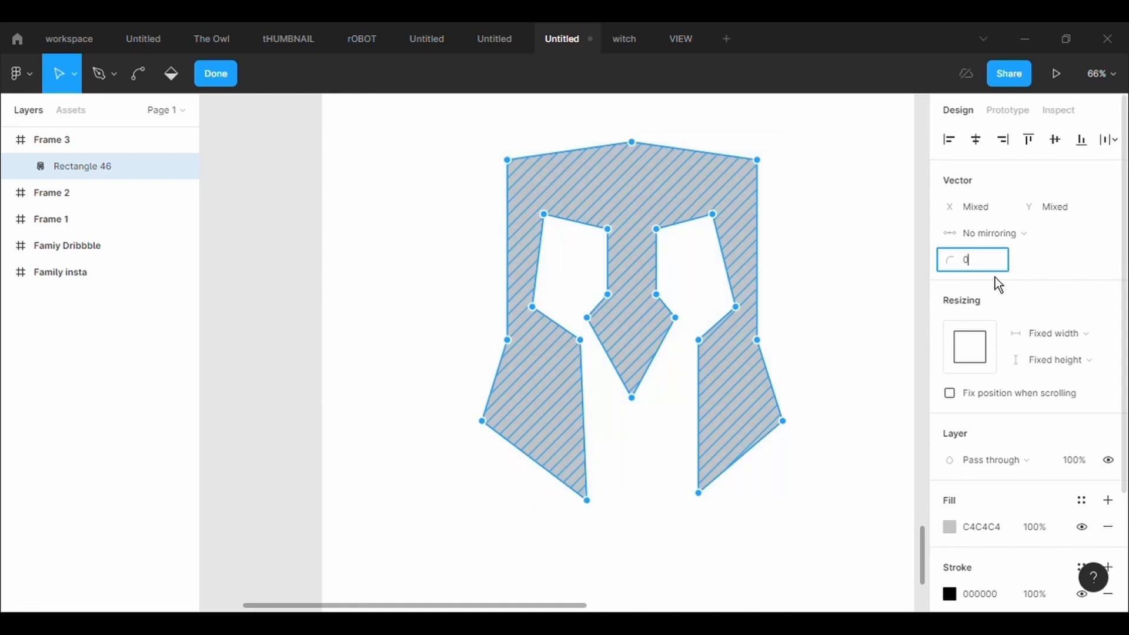
text(100)
key(Return)
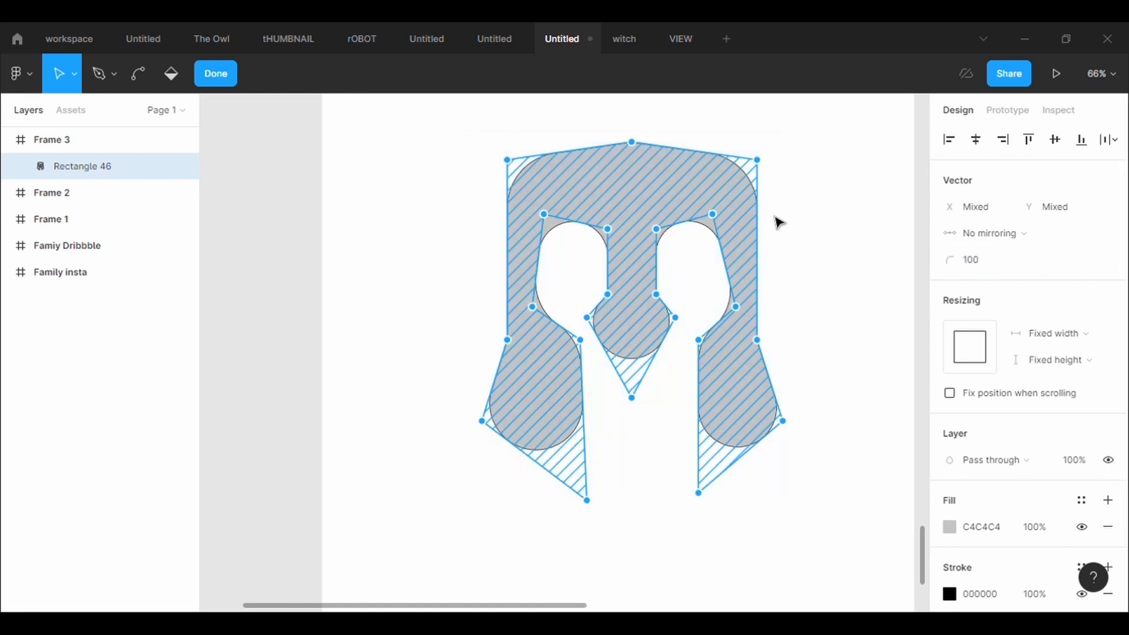
Step: Set the corner radius of the left cheek guard's outer corner and bottom tip to 0
key(Escape)
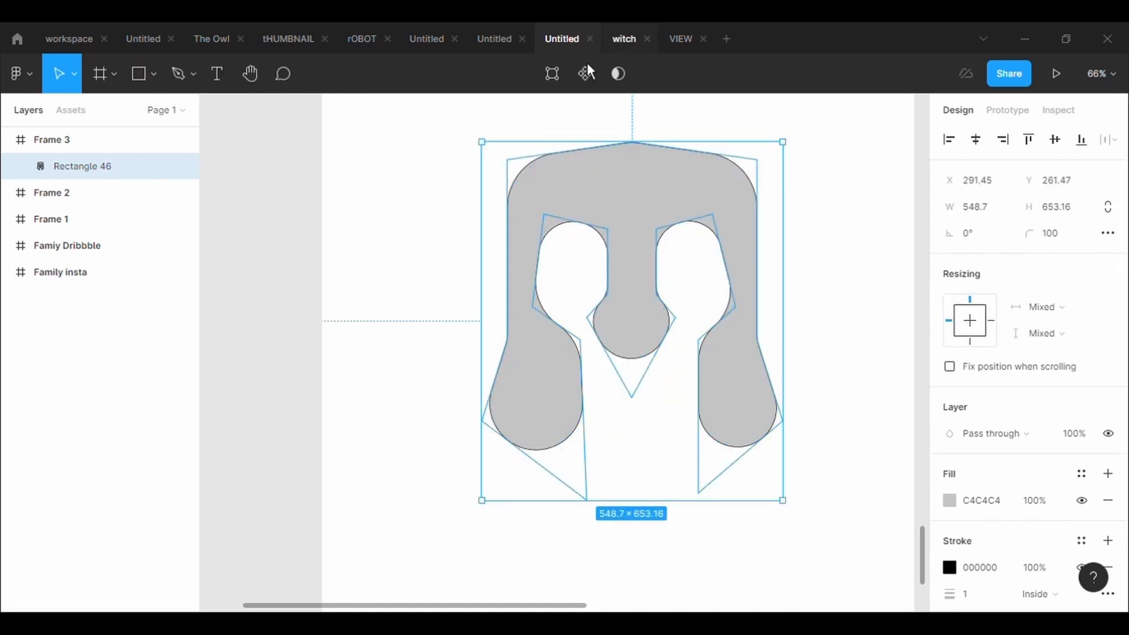
click(552, 74)
click(482, 421)
click(1005, 267)
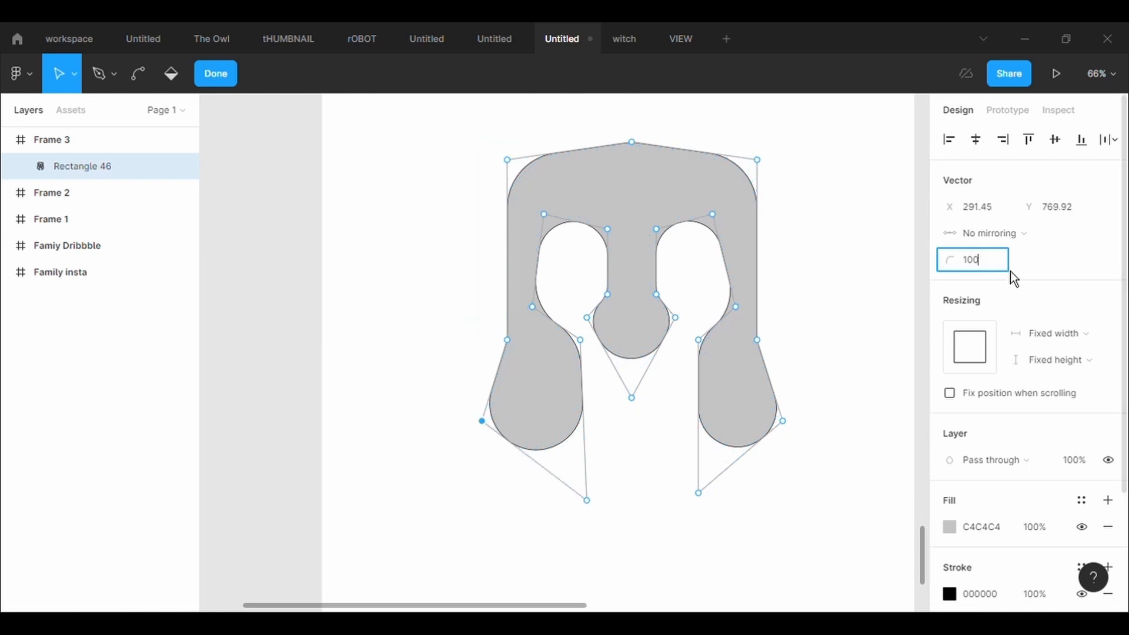
key(BackSpace)
text(0)
key(Return)
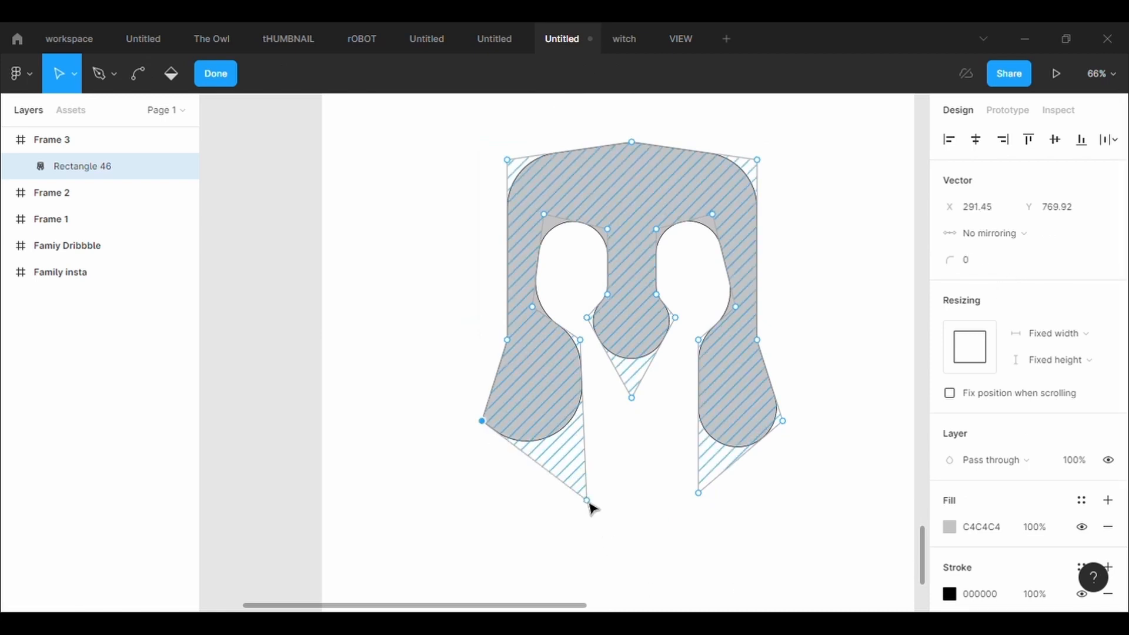
click(586, 500)
click(992, 268)
text(0)
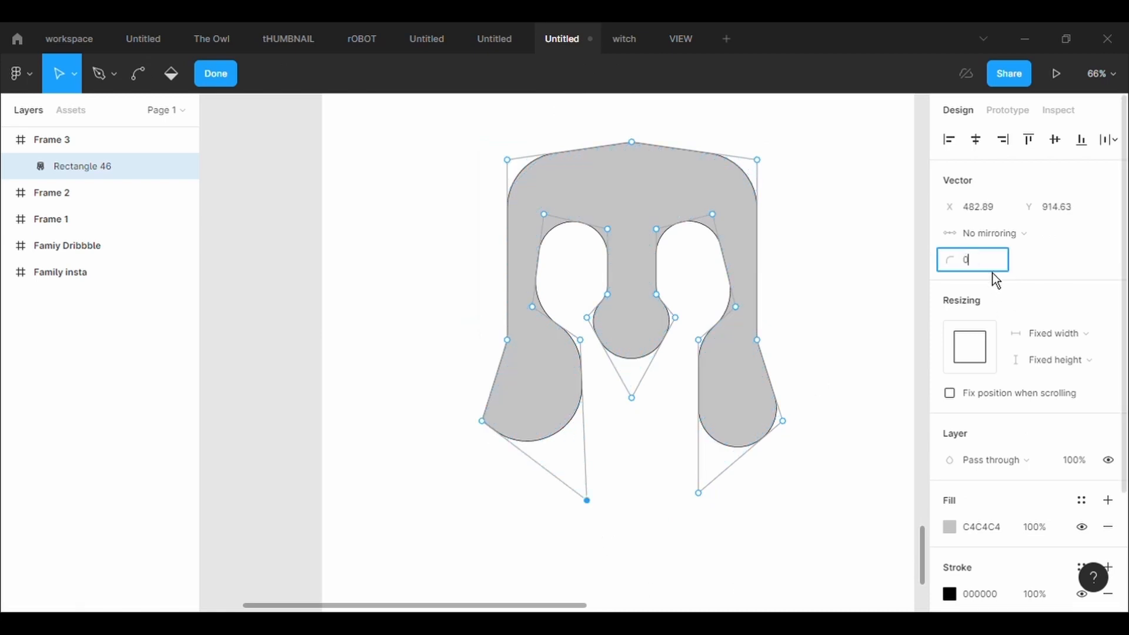
key(Return)
Step: Set the corner radius of the right cheek guard's outer corner and bottom tip to 0
click(782, 421)
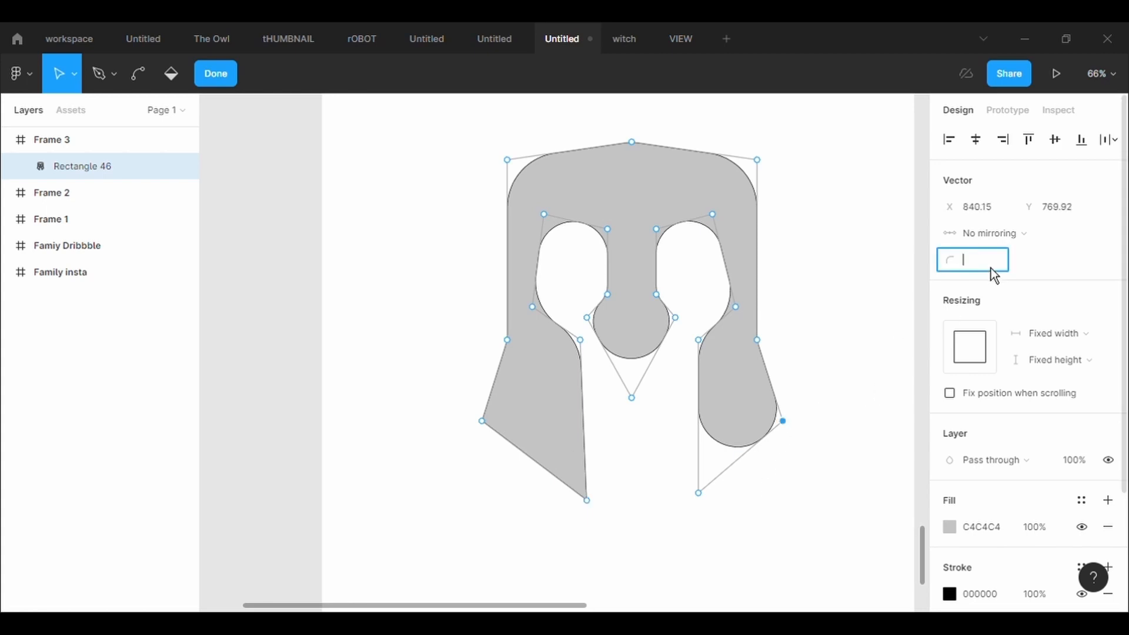
text(0)
key(Return)
click(699, 493)
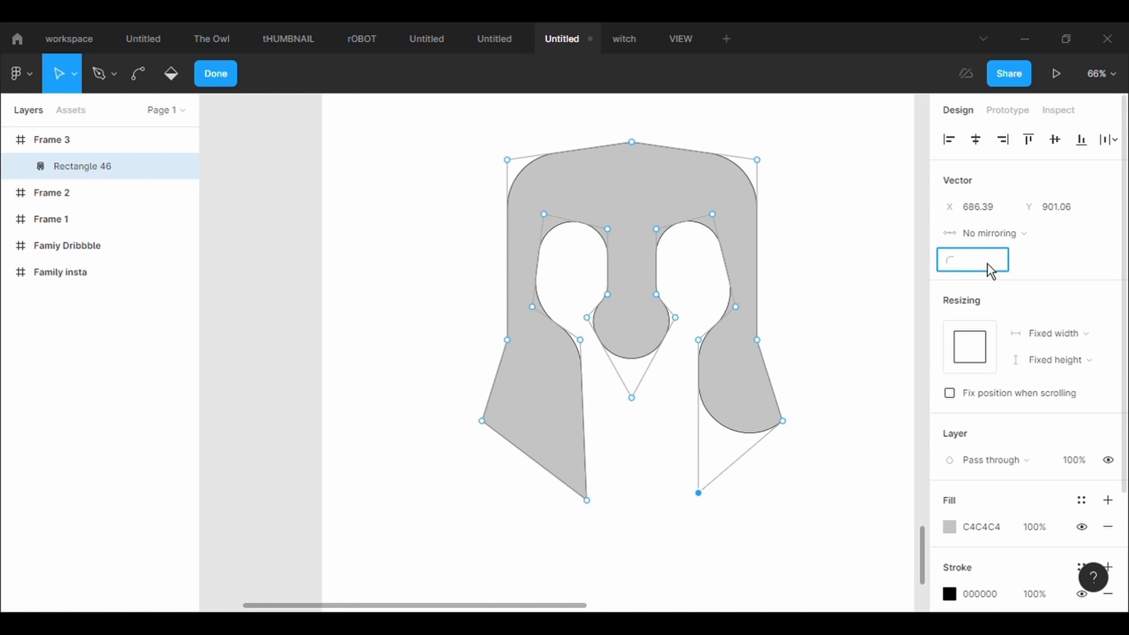
key(Return)
Step: Set the corner radius of the nose guard's bottom tip to 0
click(631, 397)
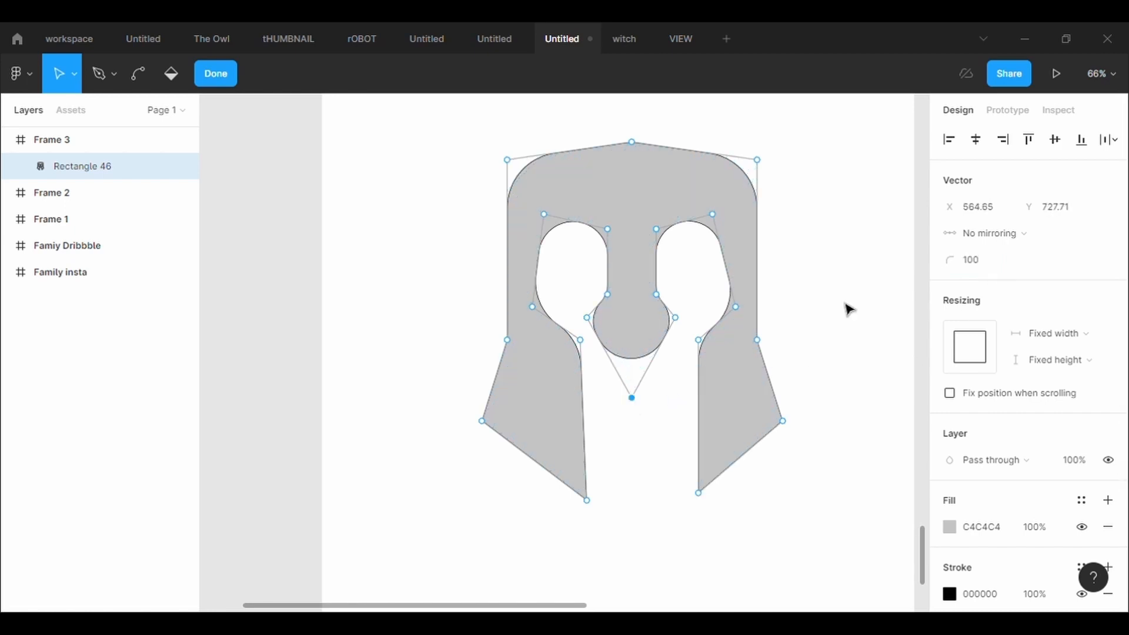
click(1002, 270)
text(0)
key(Return)
Step: Set the corner radius of the nose guard's right and left side points to 0 and finish editing the shape
click(674, 318)
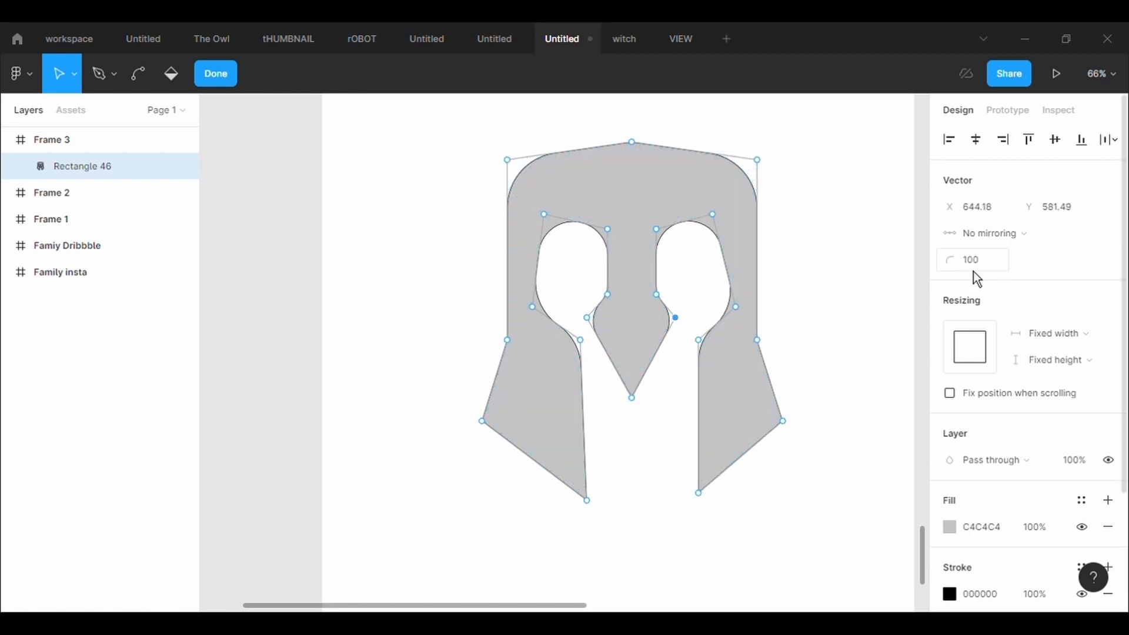
click(991, 269)
key(BackSpace)
key(Return)
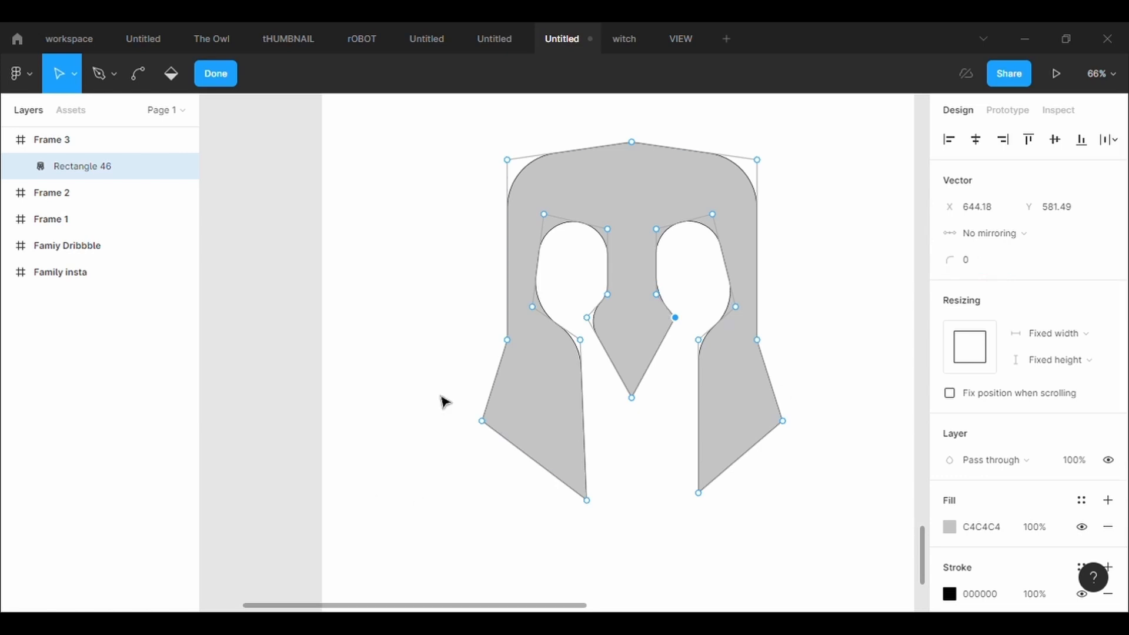
click(587, 318)
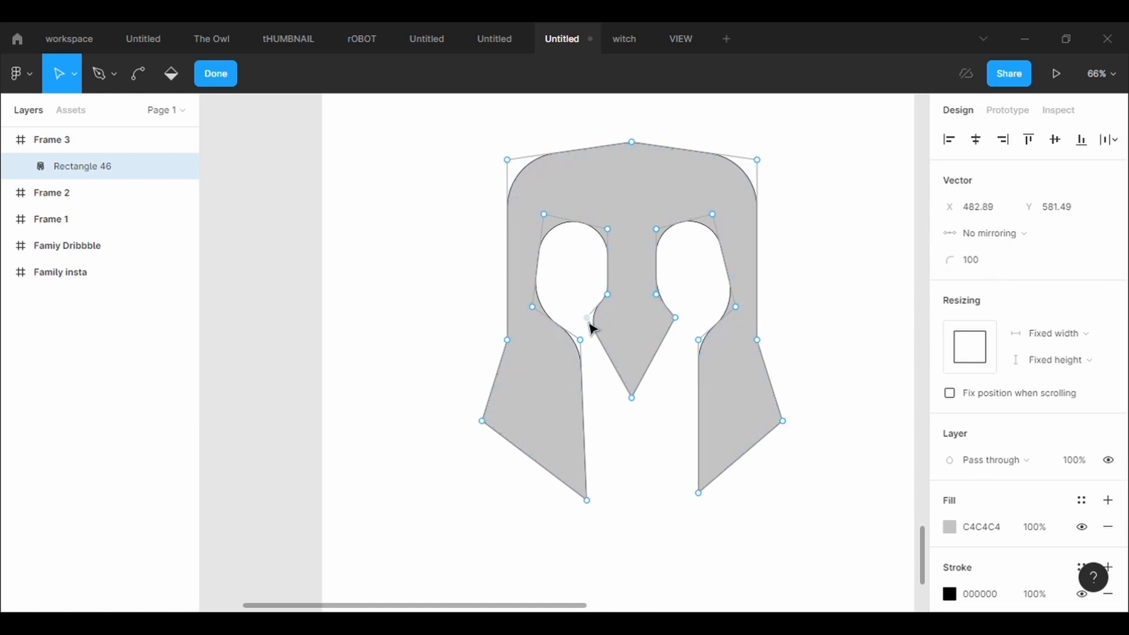
click(989, 271)
key(BackSpace)
key(Return)
key(Escape)
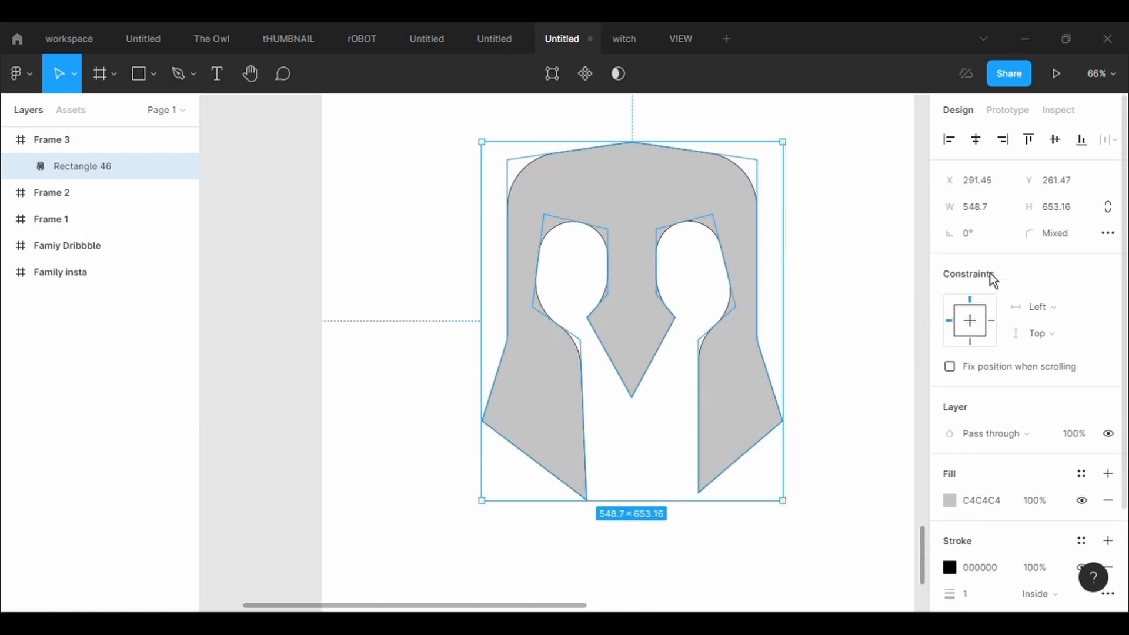
Step: Move the right cheek guard's bottom tip and inner corner inward to align vertically, and shift the nose tip slightly right
click(551, 88)
drag(702, 501, 689, 508)
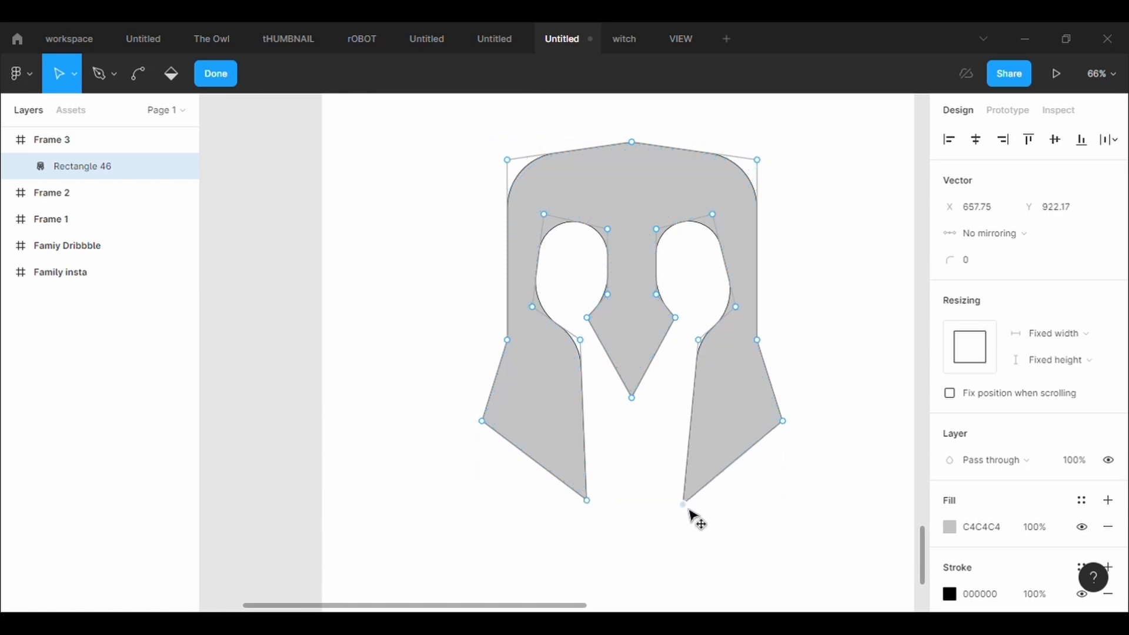
drag(700, 347, 694, 348)
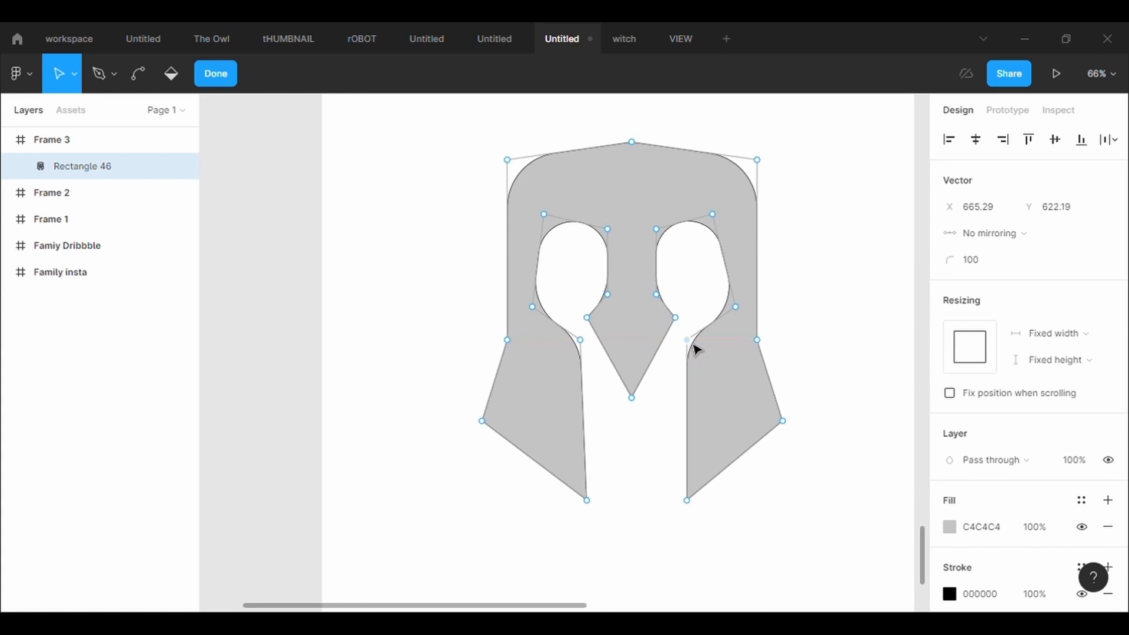
drag(636, 405, 643, 401)
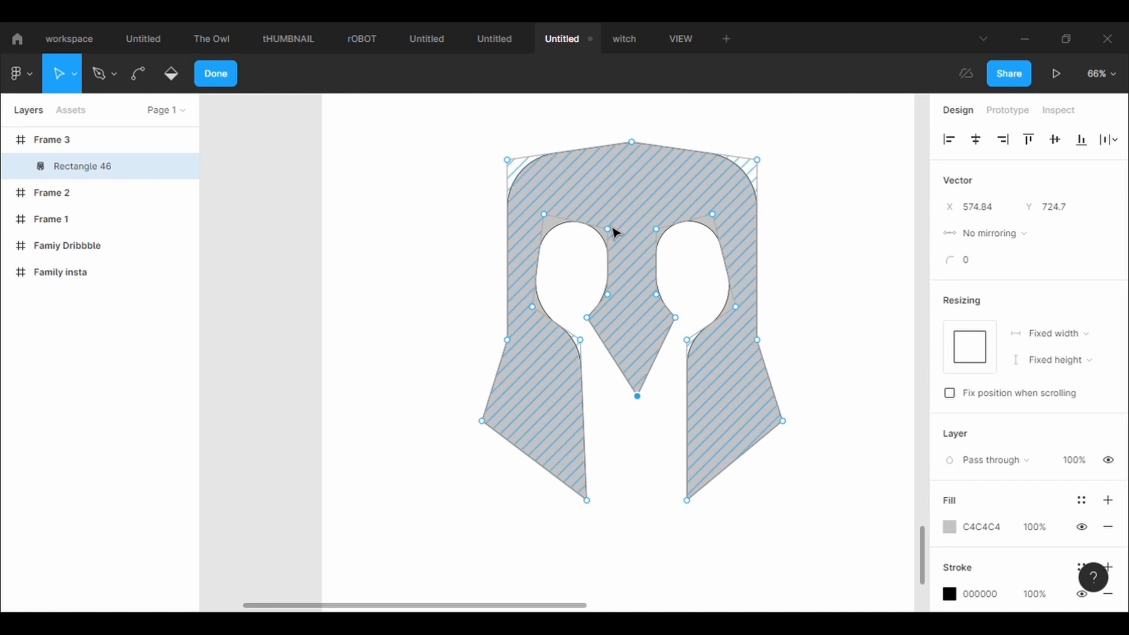
Step: Raise the helmet's top centre point and set its corner radius to 200
drag(632, 141, 630, 123)
text(500)
key(Return)
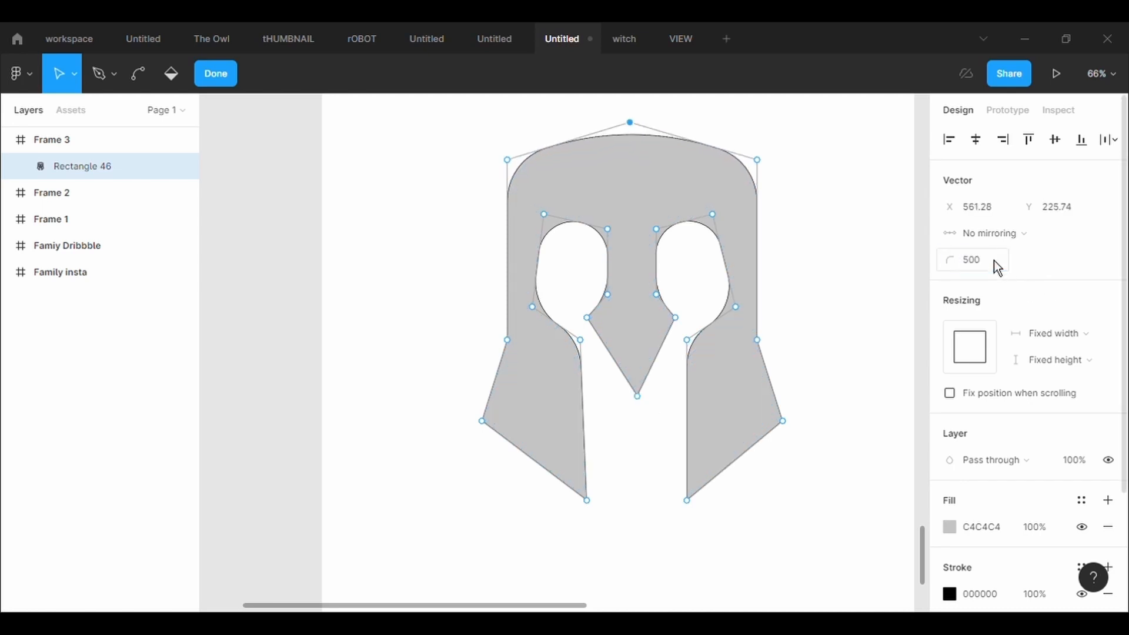
click(993, 259)
text(200)
key(Return)
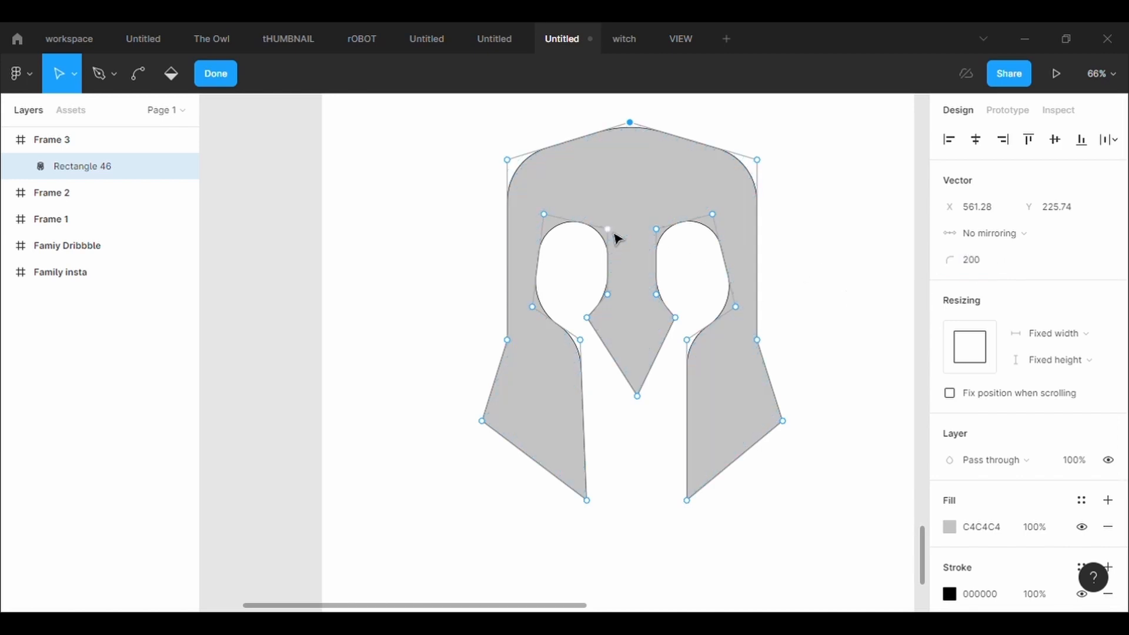
Step: Narrow the nose bridge by moving the eye openings' upper inner points and the right eye's lower inner point toward the centre
mouse_move(611, 237)
mouse_down()
mouse_move(639, 242)
mouse_move(636, 252)
mouse_move(660, 231)
mouse_move(638, 272)
mouse_move(633, 263)
mouse_up()
click(800, 264)
drag(655, 312, 650, 326)
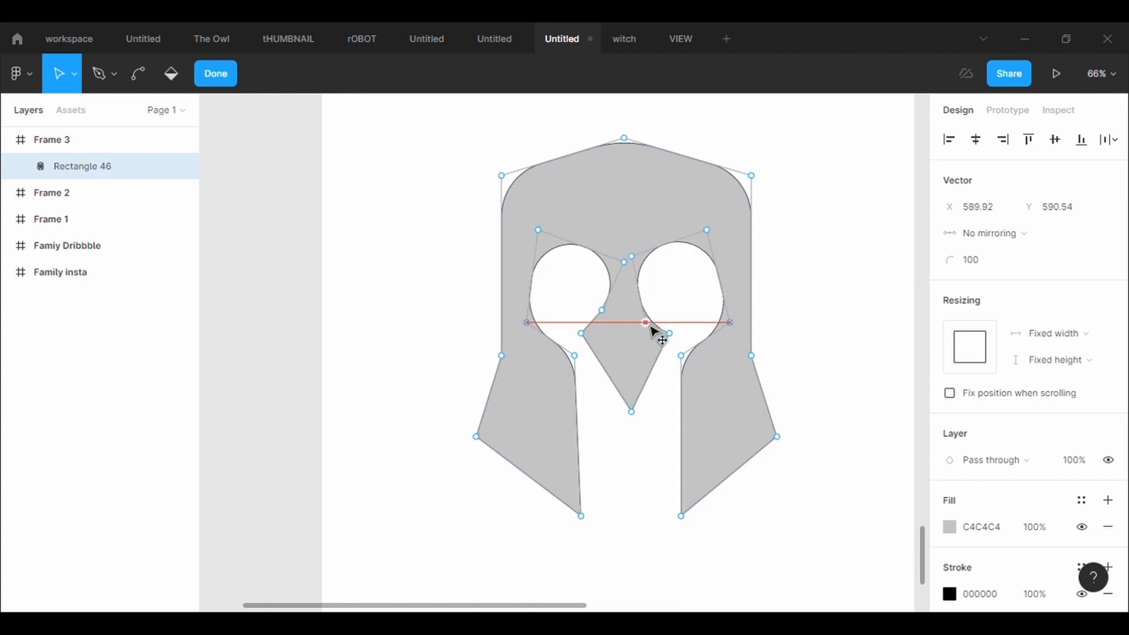
Step: Set the corner radius of the right eye opening's lower inner point to 10
text(30)
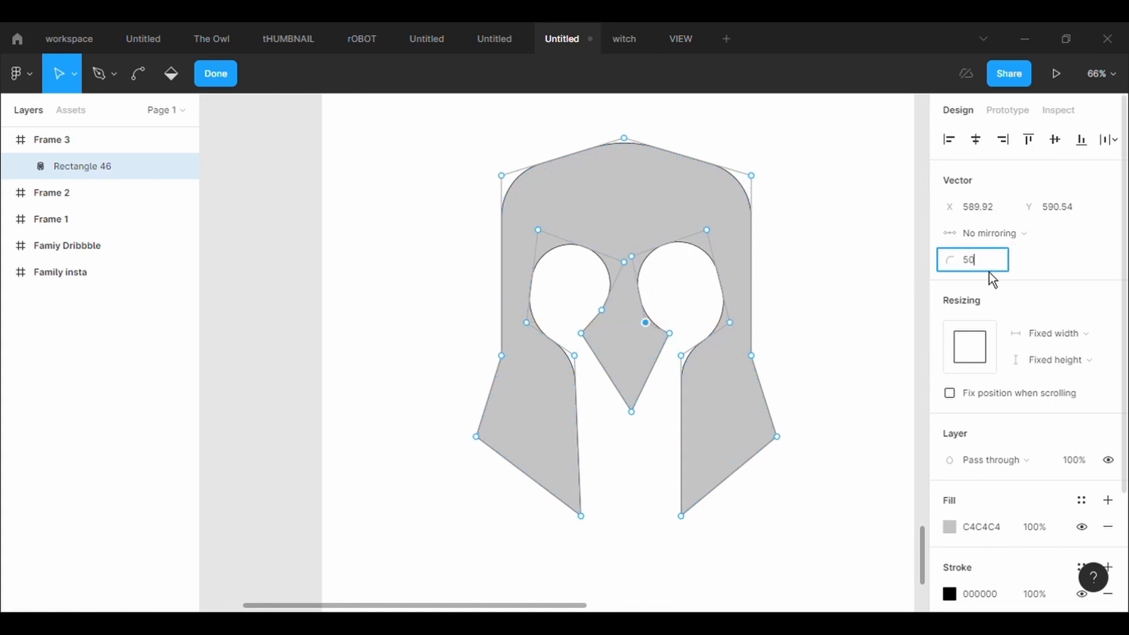
key(Return)
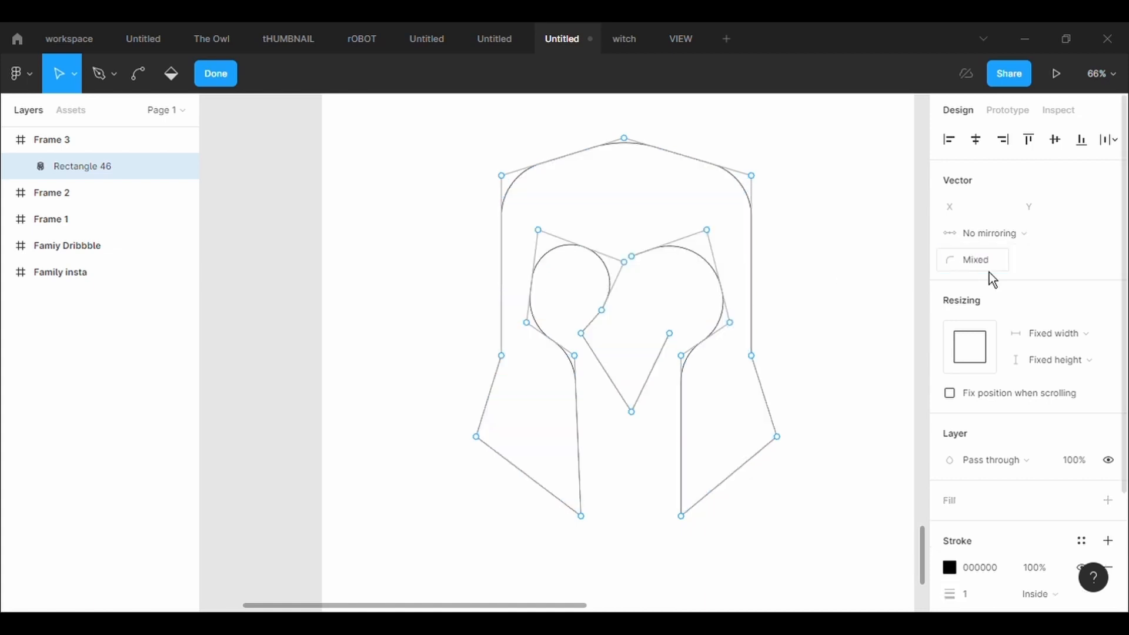
key(ctrl+z)
text(100)
key(Return)
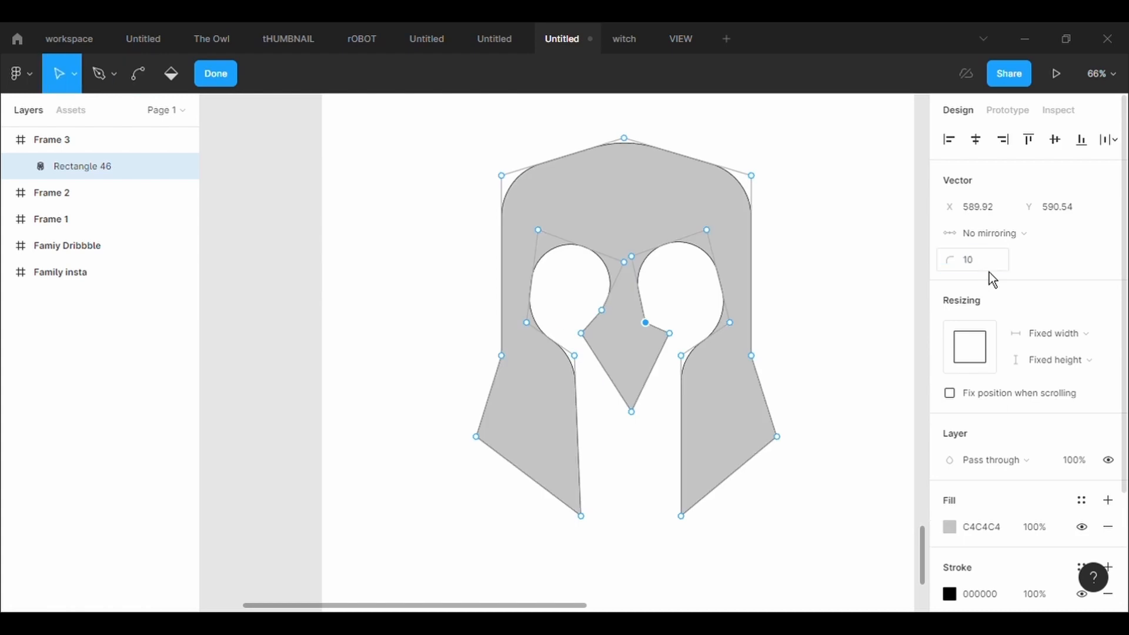
Step: Move the left eye opening's lower inner point toward the nose bridge and set its corner radius to 10
drag(646, 324, 621, 333)
text(10)
key(Return)
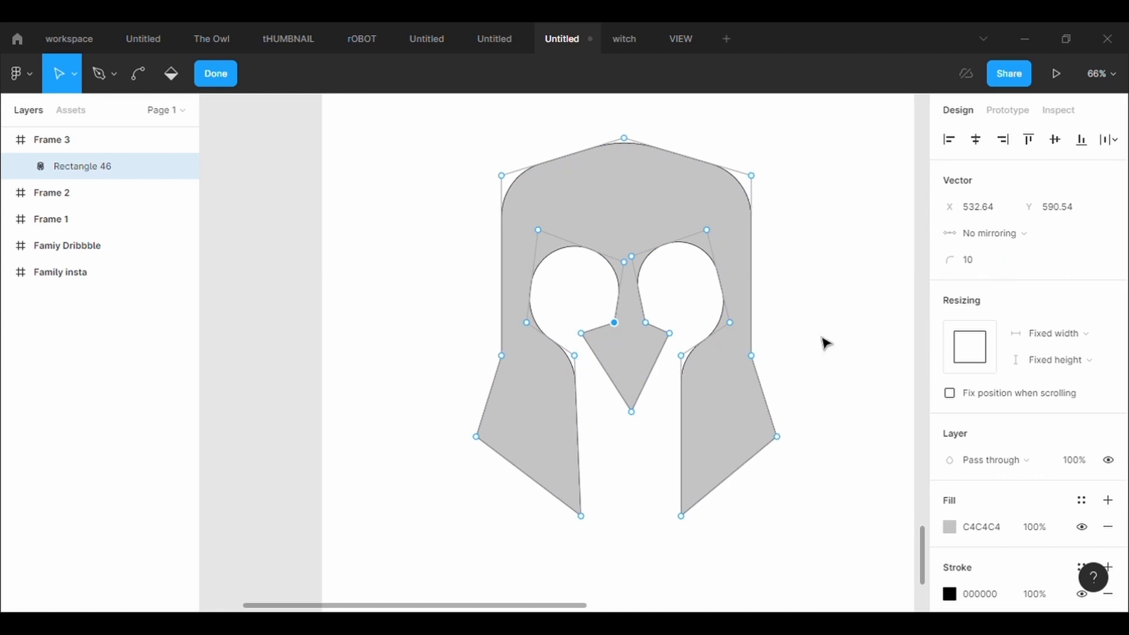
Step: Adjust the nose guard's side points and tip, widening it to the right, and finish editing the shape
click(646, 324)
mouse_move(582, 334)
mouse_down()
mouse_move(595, 354)
mouse_move(587, 339)
mouse_up()
mouse_move(673, 336)
mouse_down()
mouse_move(697, 351)
mouse_move(688, 336)
mouse_up()
drag(634, 415, 640, 416)
click(851, 526)
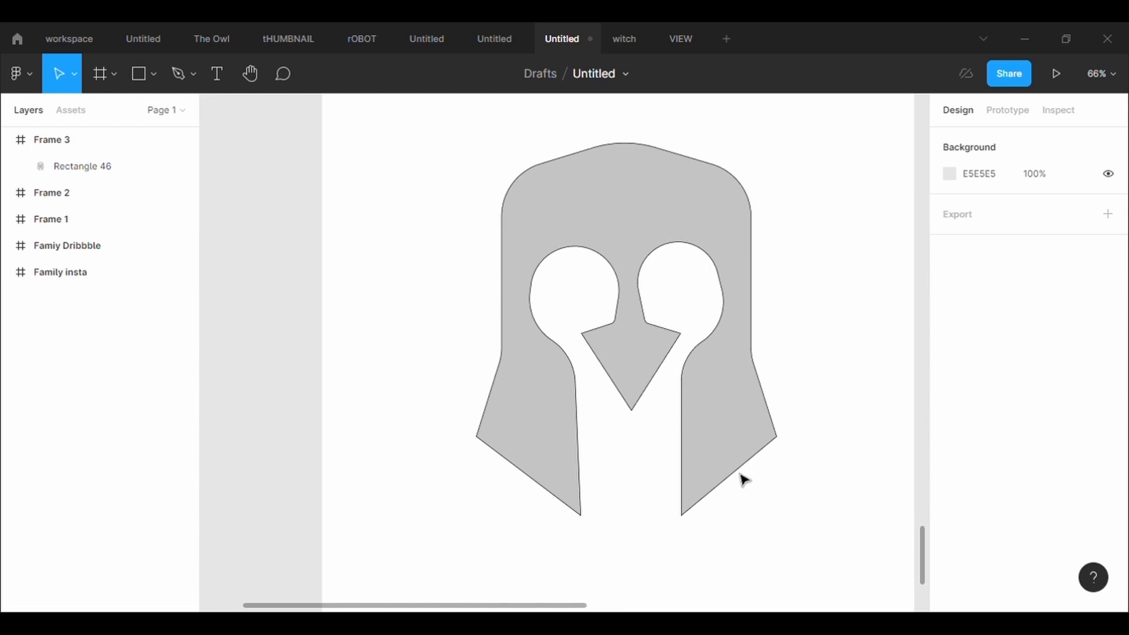
Step: Reopen the helmet shape and add a point on each cheek guard's inner edge, pulling both outward to bend the edges
click(699, 376)
double_click(582, 328)
mouse_move(481, 445)
mouse_down()
mouse_move(506, 463)
mouse_move(482, 445)
mouse_up()
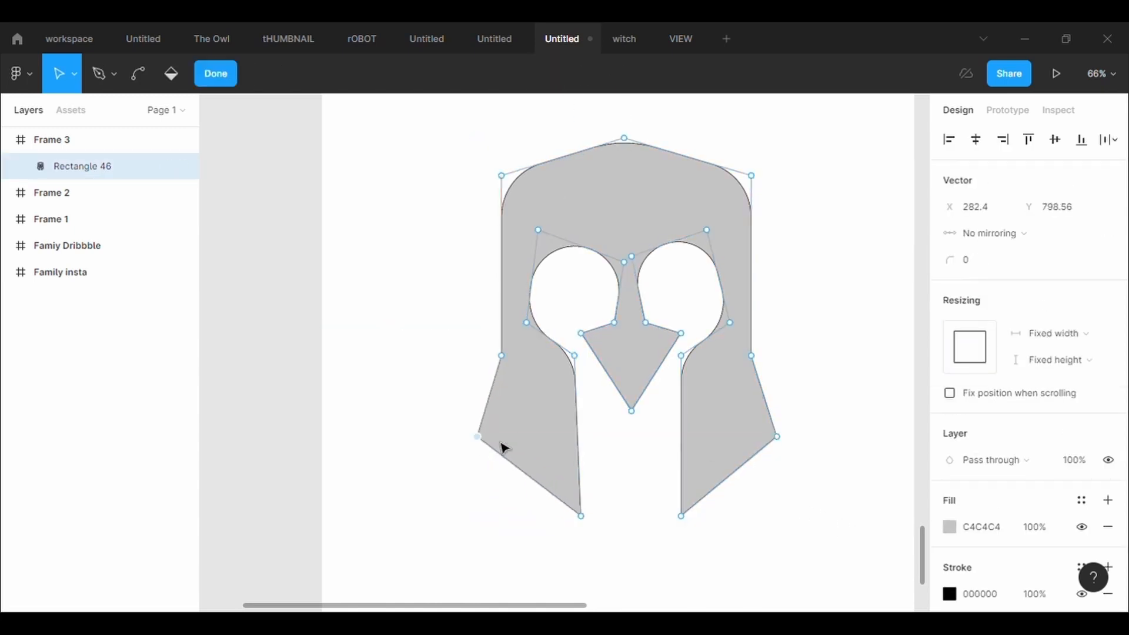
drag(579, 443, 557, 446)
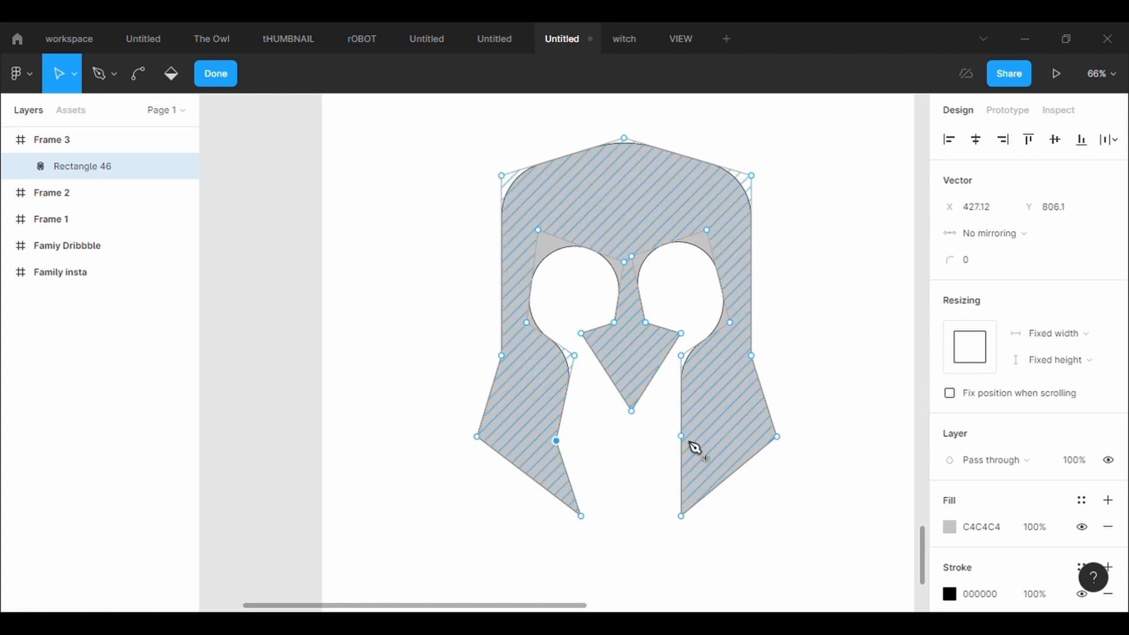
mouse_move(691, 442)
mouse_down()
mouse_move(711, 451)
mouse_move(701, 451)
mouse_up()
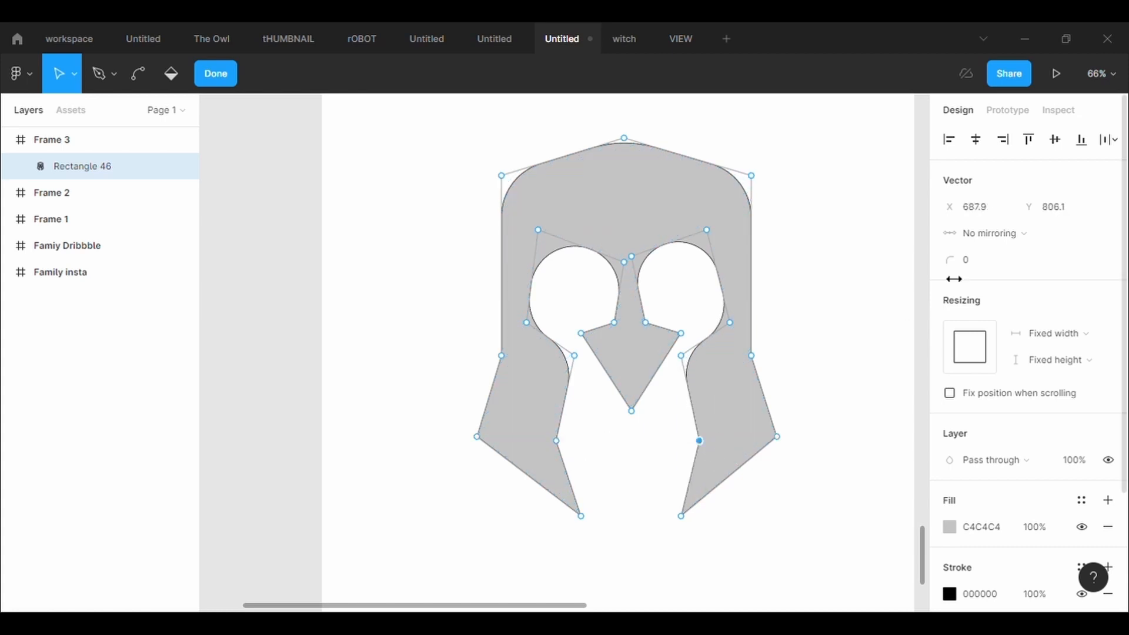
Step: Set the corner radius of the added inner-edge point on each cheek guard to 500
key(Return)
click(993, 264)
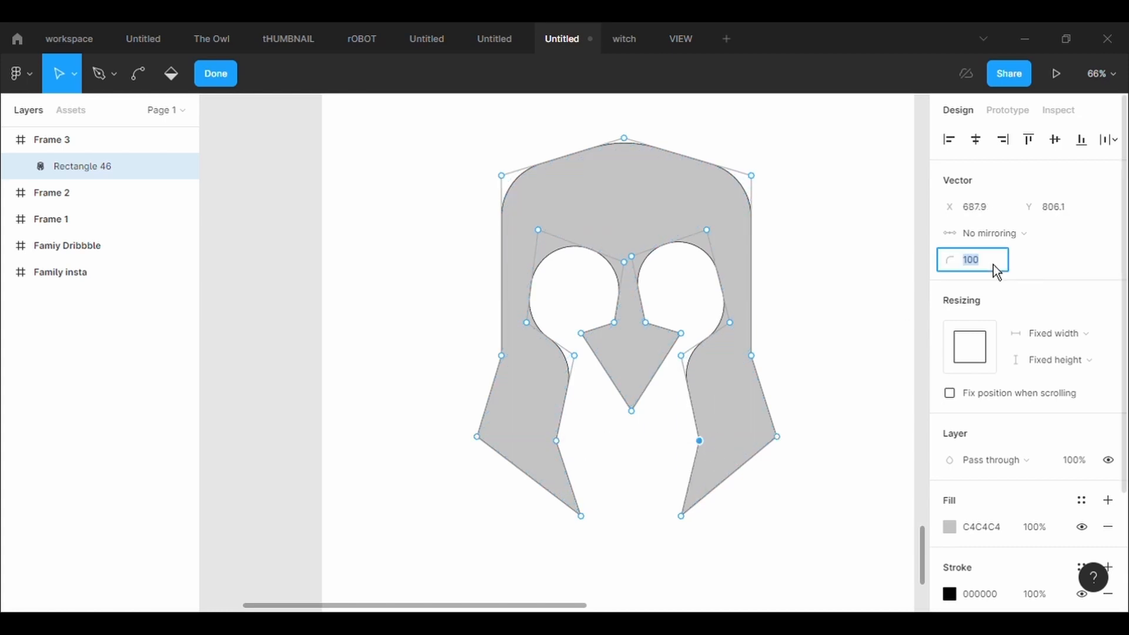
text(500)
key(Return)
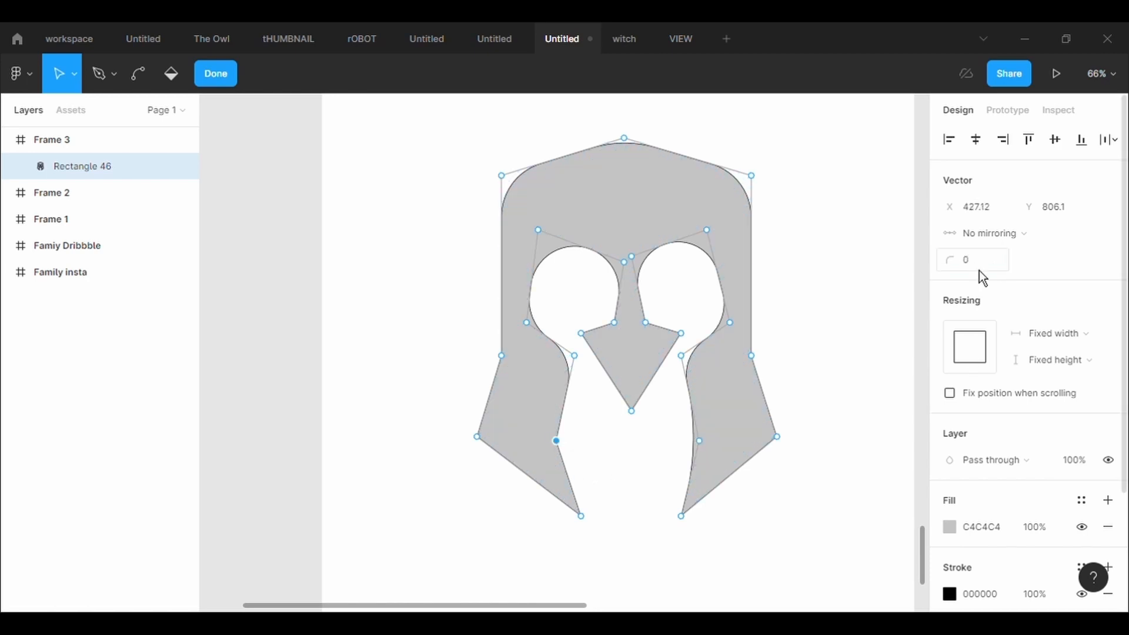
key(Return)
Step: Select all the helmet's points, set the stroke width to 5, and finish editing the shape
click(852, 274)
mouse_move(788, 562)
mouse_down()
mouse_move(711, 540)
mouse_move(462, 139)
mouse_up()
scroll(1021, 579, down, 3)
click(985, 468)
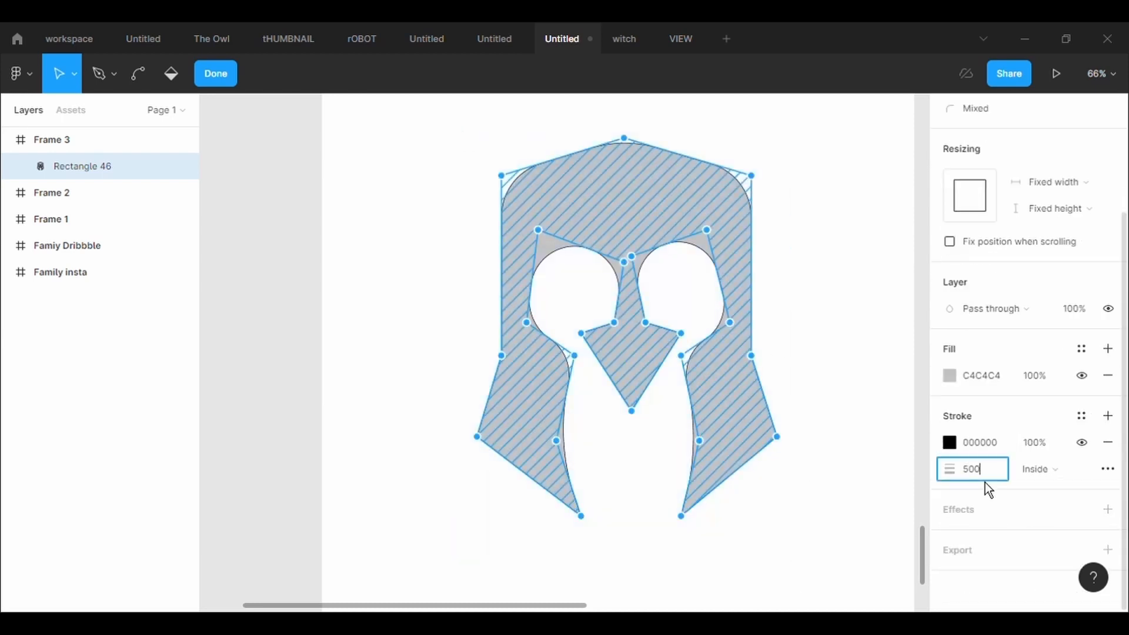
text(500)
key(BackSpace)
key(BackSpace)
key(Return)
double_click(862, 427)
click(862, 428)
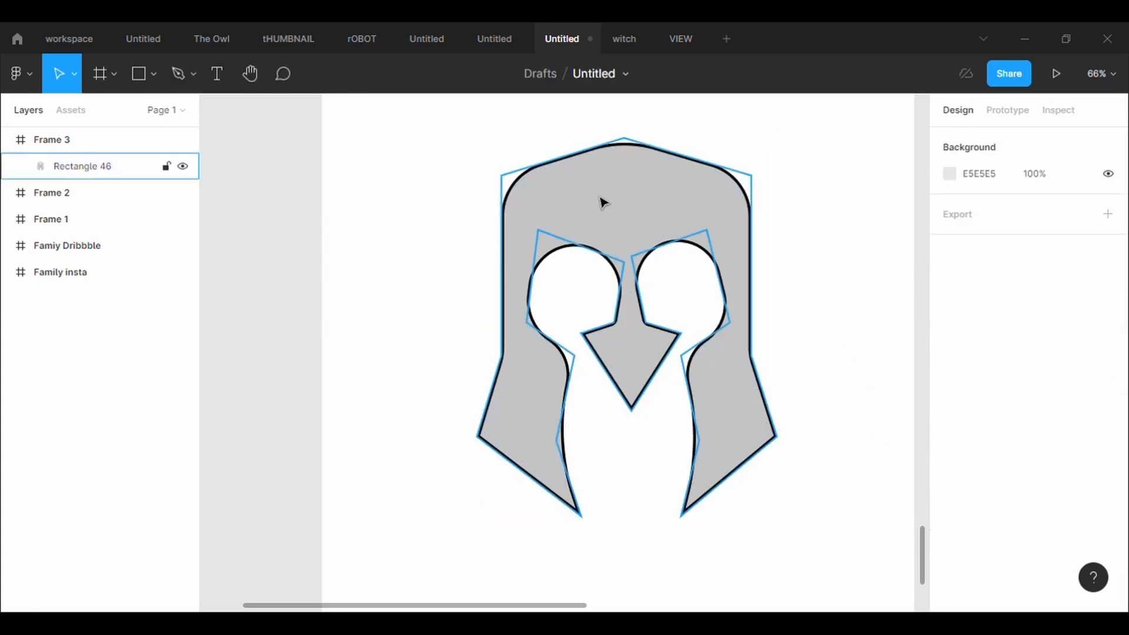
Step: Reopen the helmet shape and move the left cheek guard's upper and middle inner points toward the centre
click(601, 178)
click(555, 78)
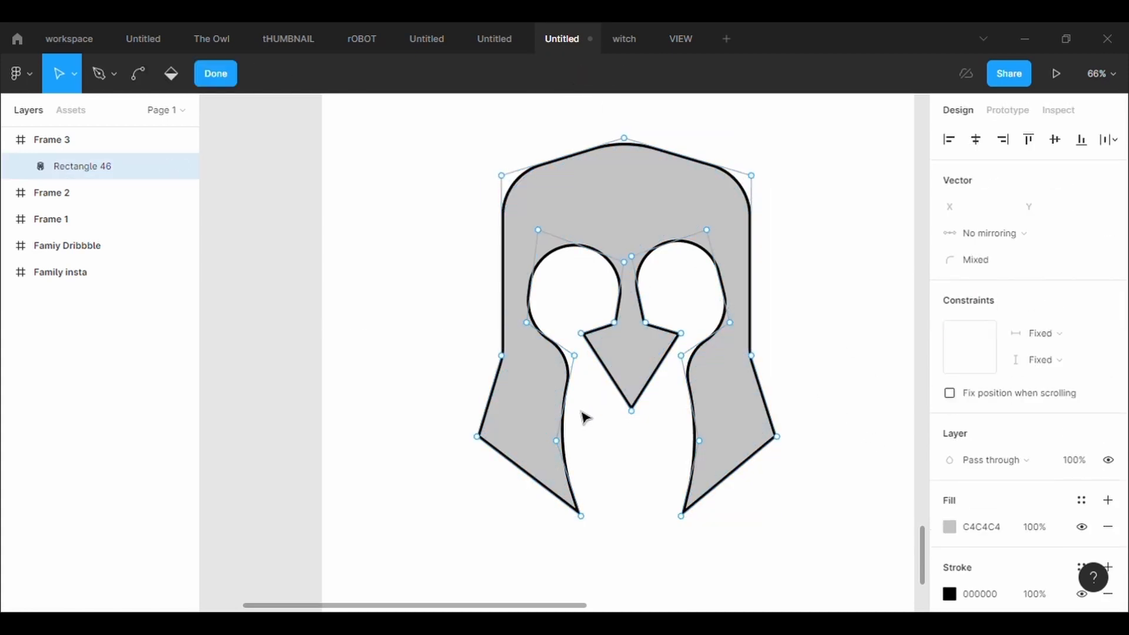
drag(579, 360, 612, 386)
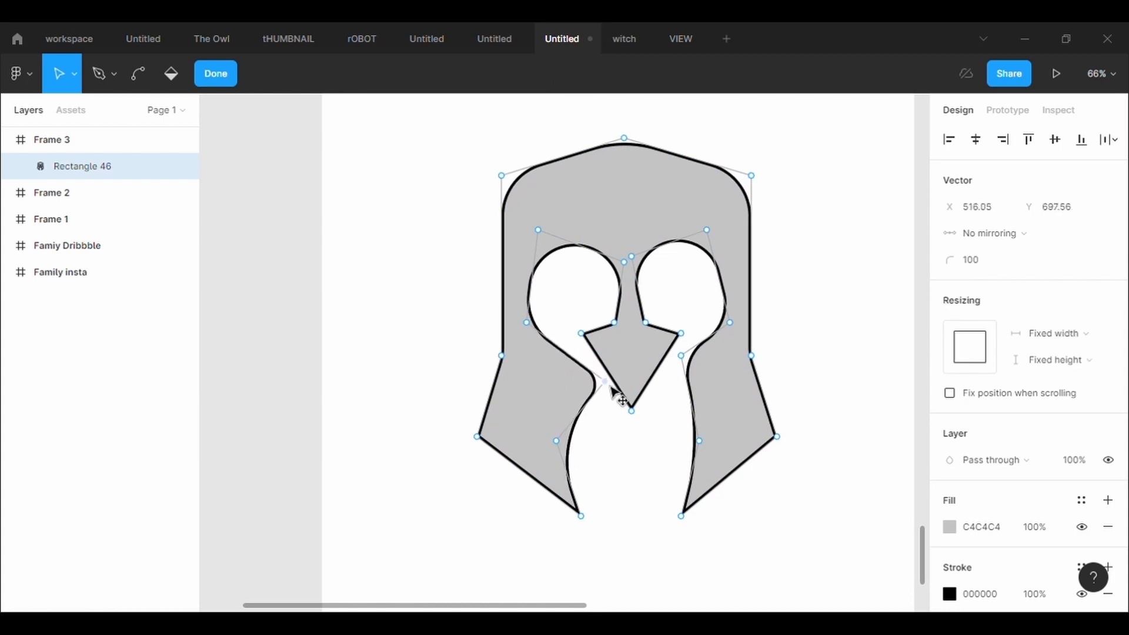
key(ctrl+a)
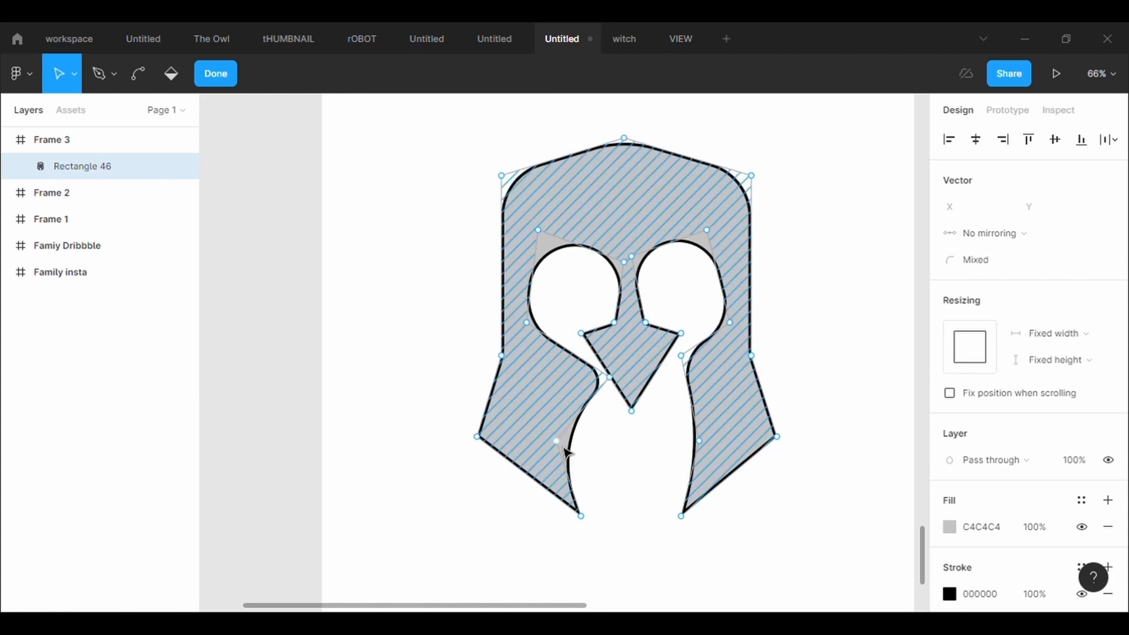
drag(564, 450, 592, 462)
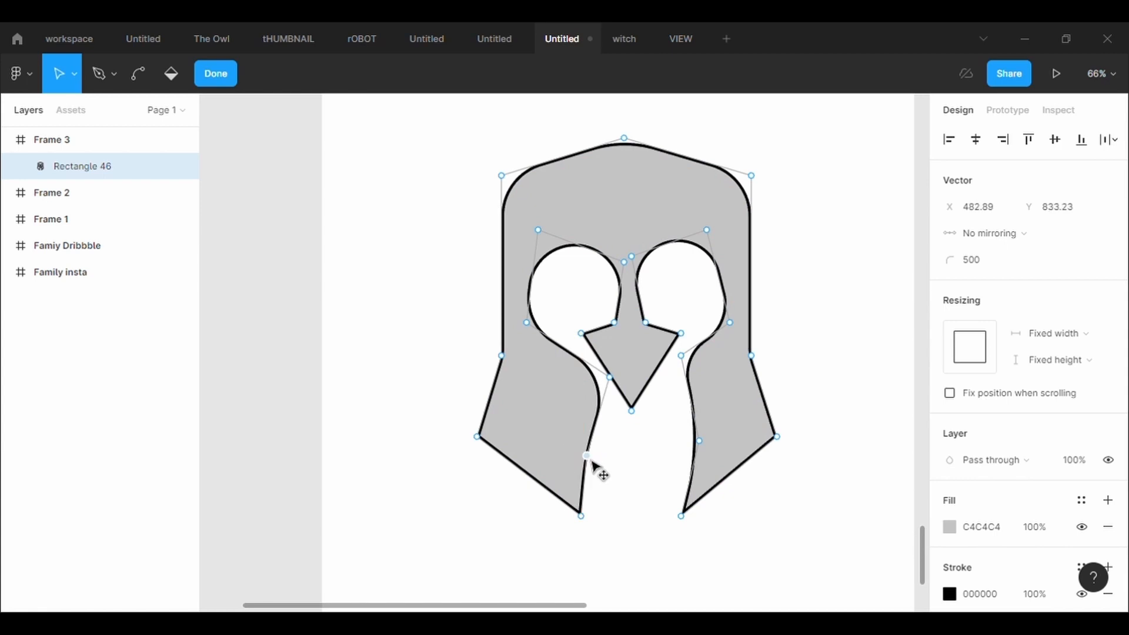
Step: Move the right cheek guard's upper and middle inner points inward to mirror the left, and extend both lower tips downward and inward
drag(680, 358, 657, 383)
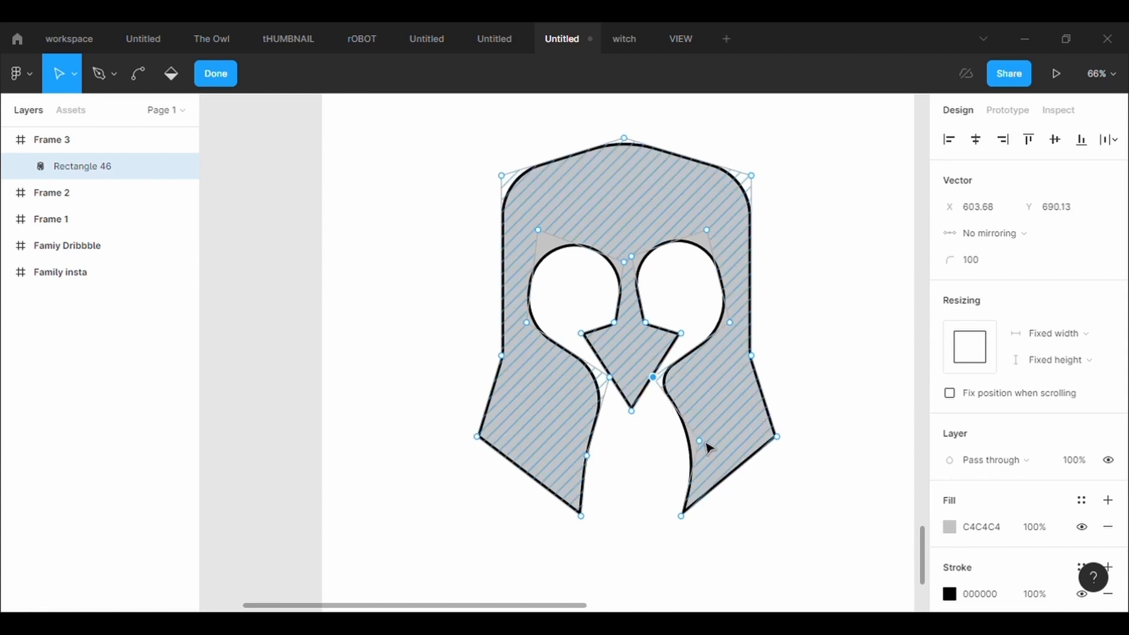
drag(703, 448, 680, 464)
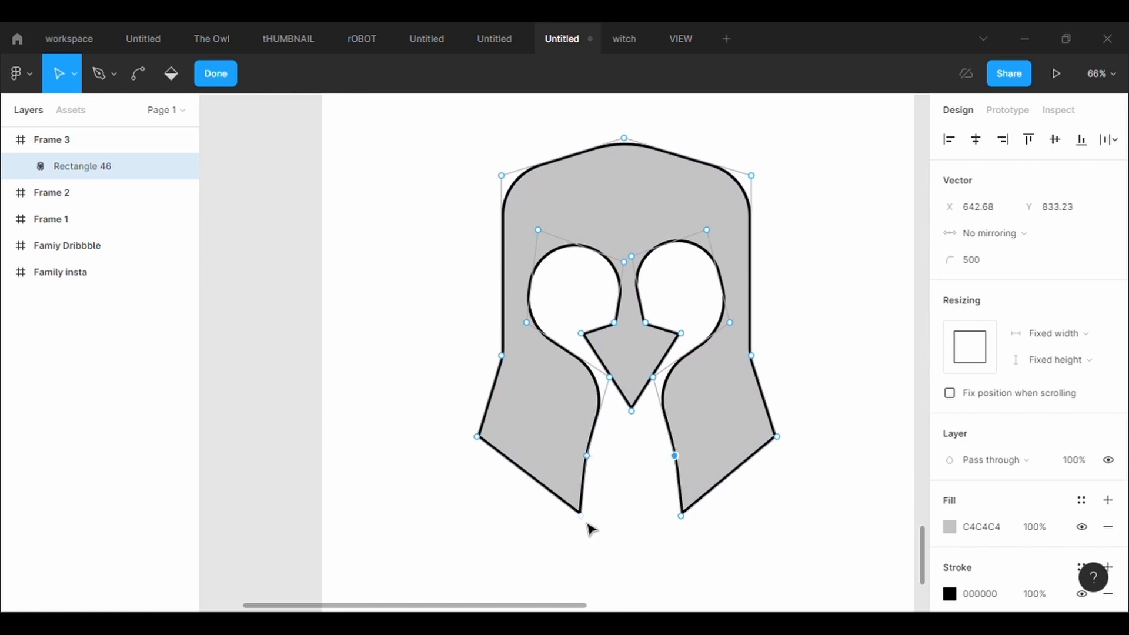
drag(587, 523, 615, 560)
drag(683, 523, 669, 559)
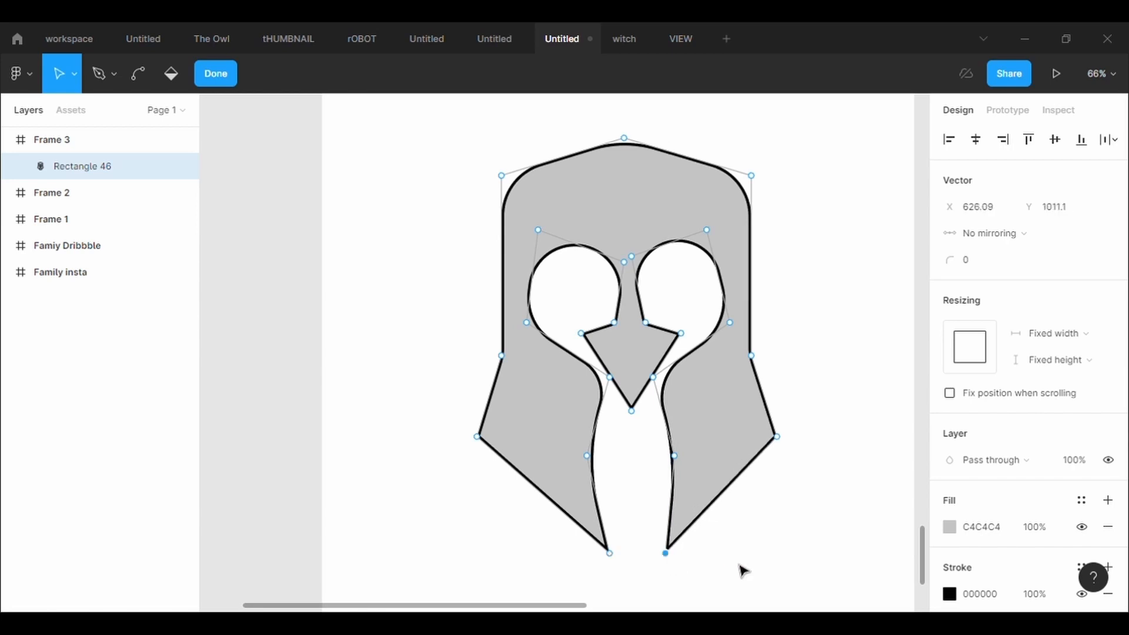
drag(751, 266, 765, 285)
key(ctrl+z)
key(ctrl+z)
Step: Round the outer corner of each cheek guard with a corner radius of 50
click(776, 436)
text(50)
key(Return)
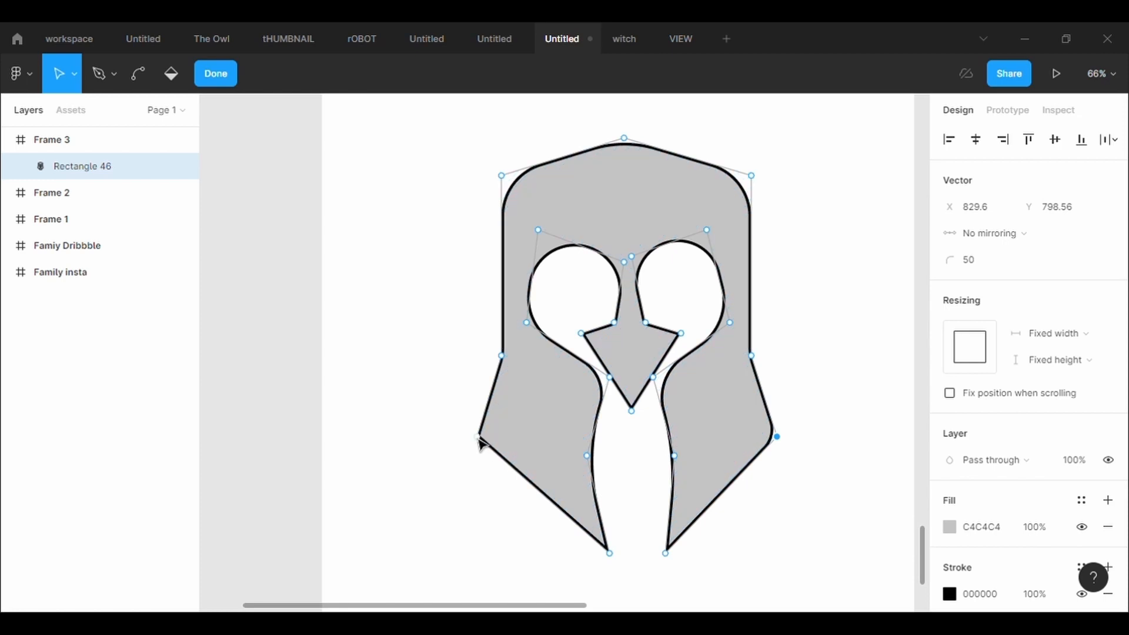
click(477, 437)
click(978, 260)
text(50)
key(Return)
Step: Set the corner radius to 100 where the helmet's right side meets the cheek guard, and finish editing the shape
click(756, 369)
click(752, 357)
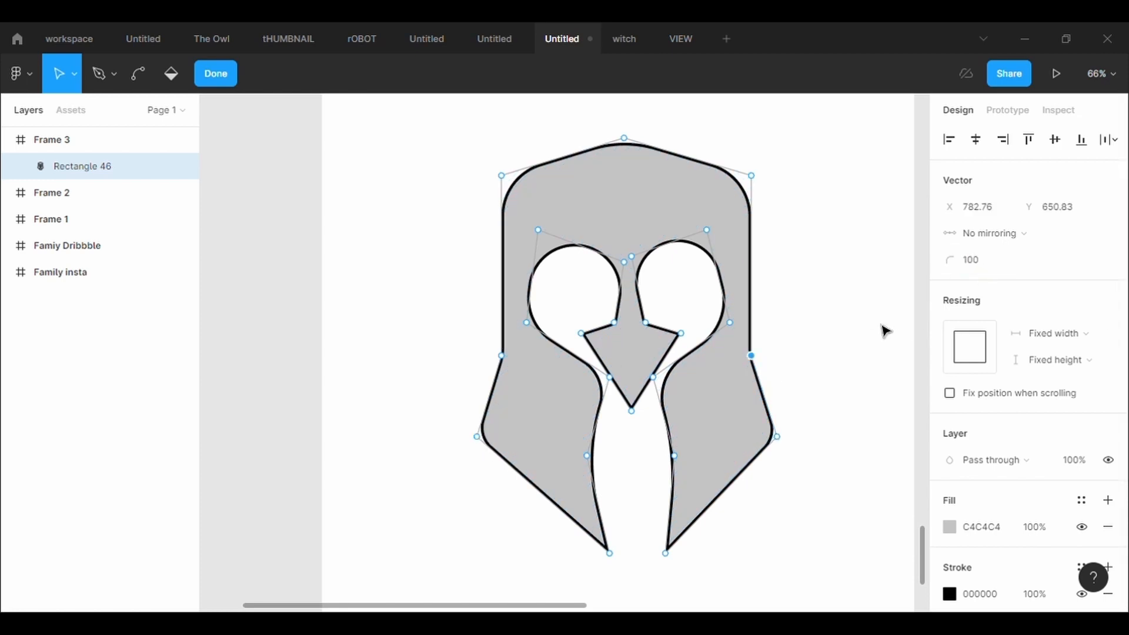
click(835, 340)
click(835, 340)
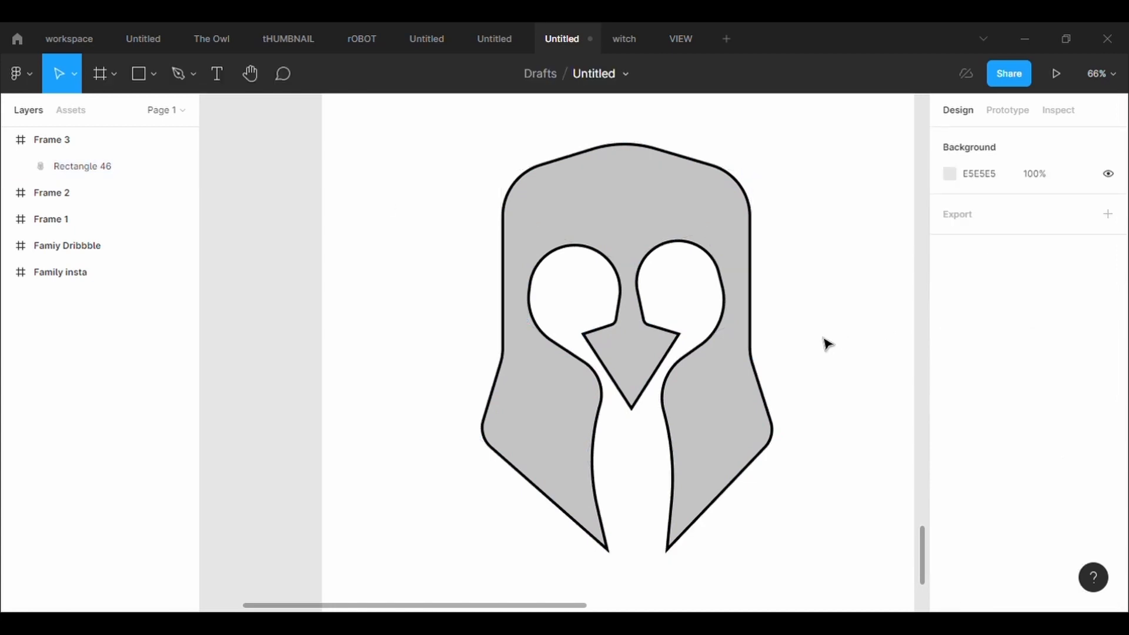
Step: Draw a rectangle about 86 by 285 over the left cheek guard's inner edge and give it a stroke width of 1
click(140, 83)
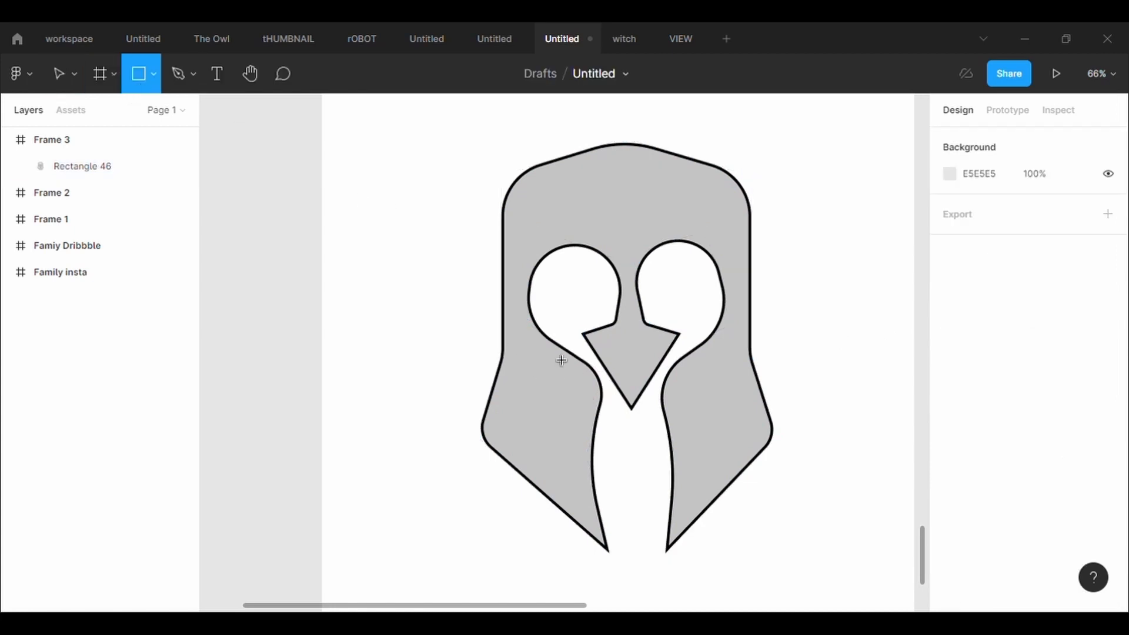
drag(549, 348, 596, 504)
click(1002, 544)
click(986, 602)
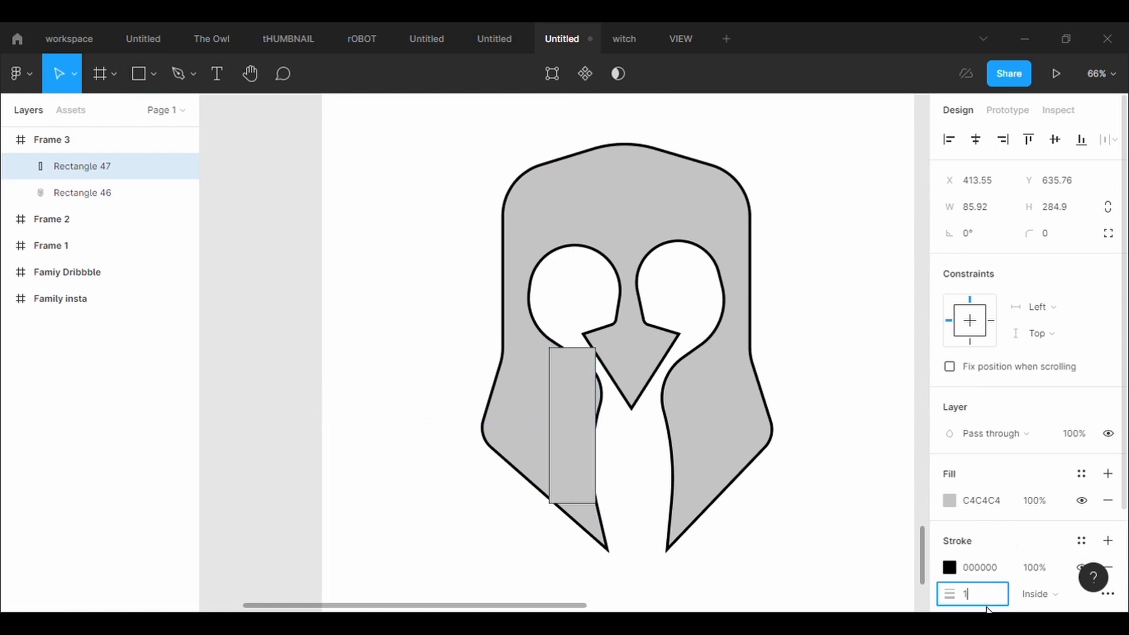
key(BackSpace)
text(5)
key(Return)
click(987, 604)
text(1)
key(Return)
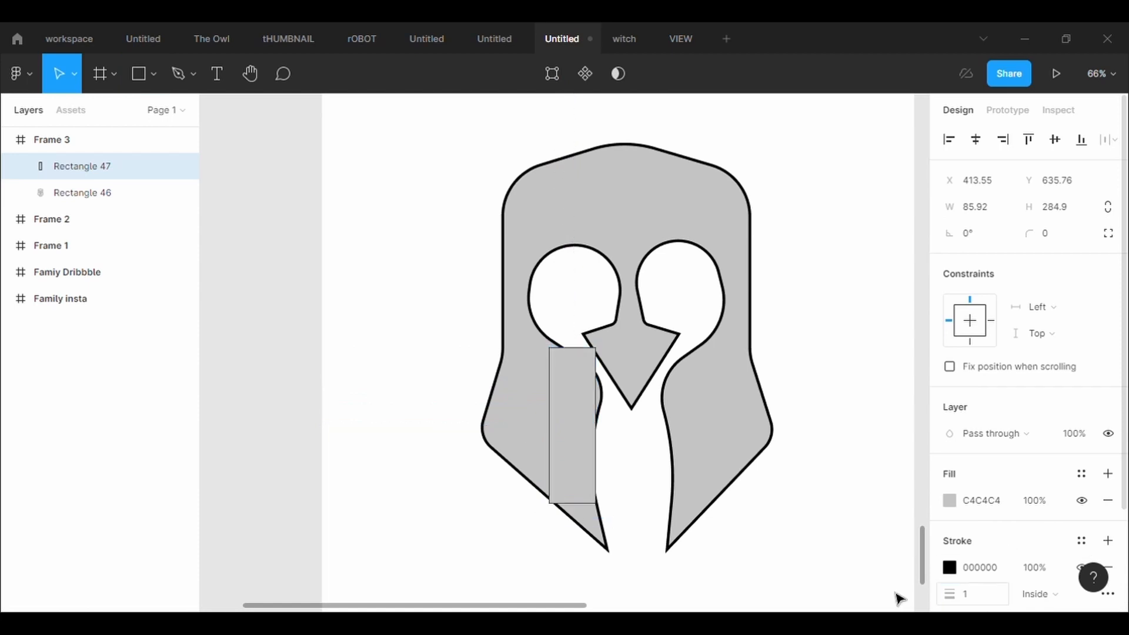
Step: Open the new rectangle for point editing, remove its fill, and set its corner radius to 100
click(552, 73)
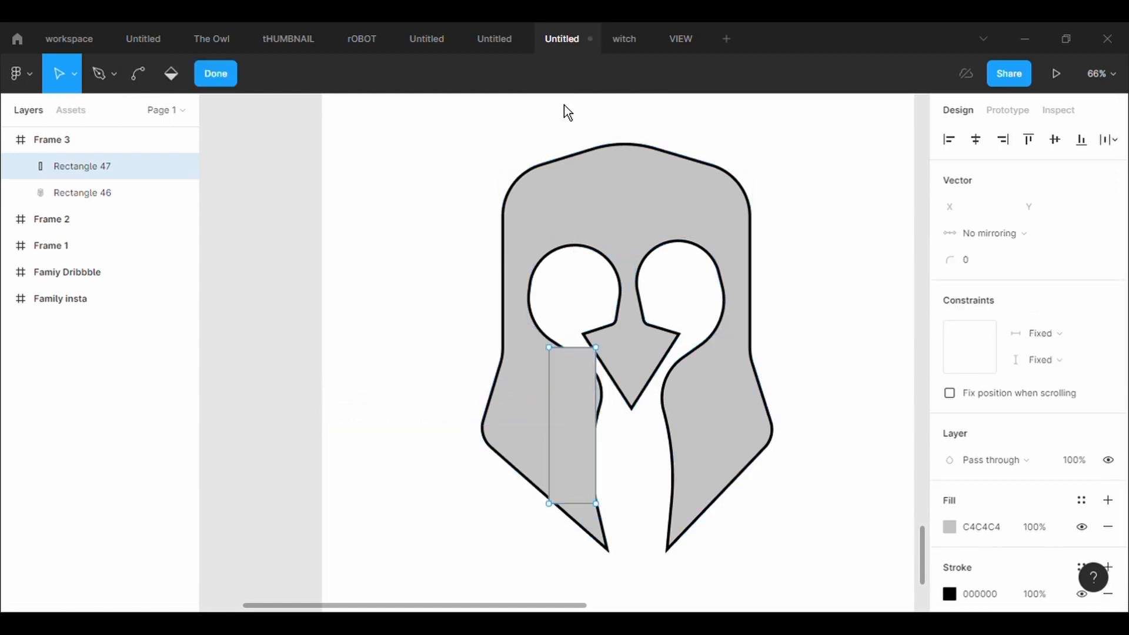
click(1107, 526)
scroll(659, 376, up, 5)
scroll(658, 377, up, 2)
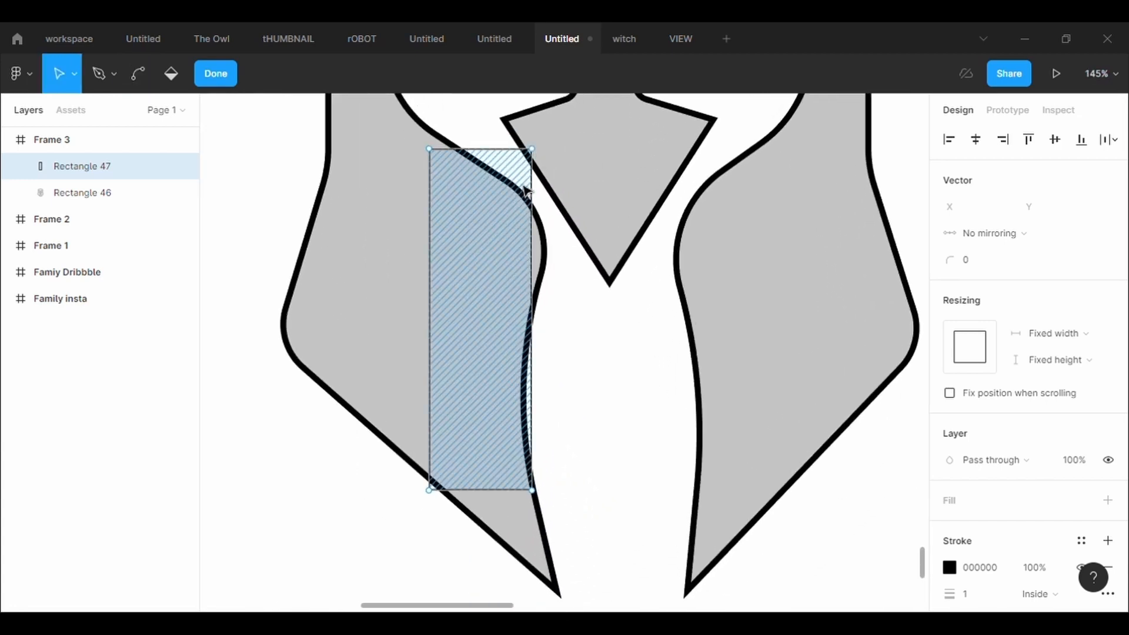
click(983, 260)
text(100)
key(Return)
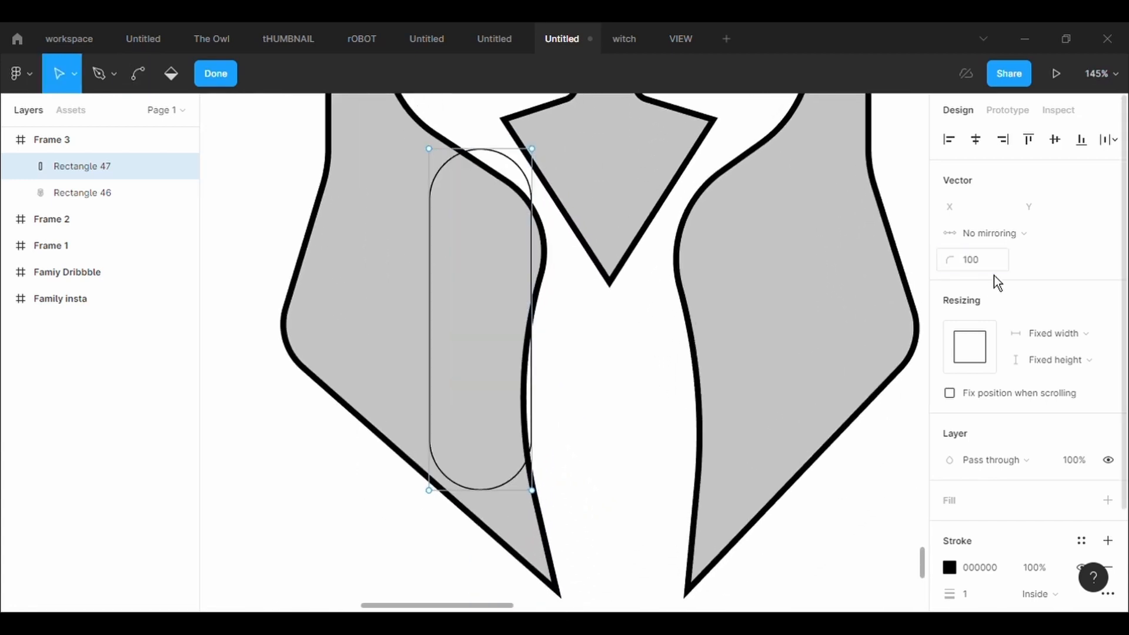
Step: Fit the rectangle's right edge to the left cheek guard's inner curve down to the tip, and set the tip point's corner radius to 0
drag(533, 150, 468, 156)
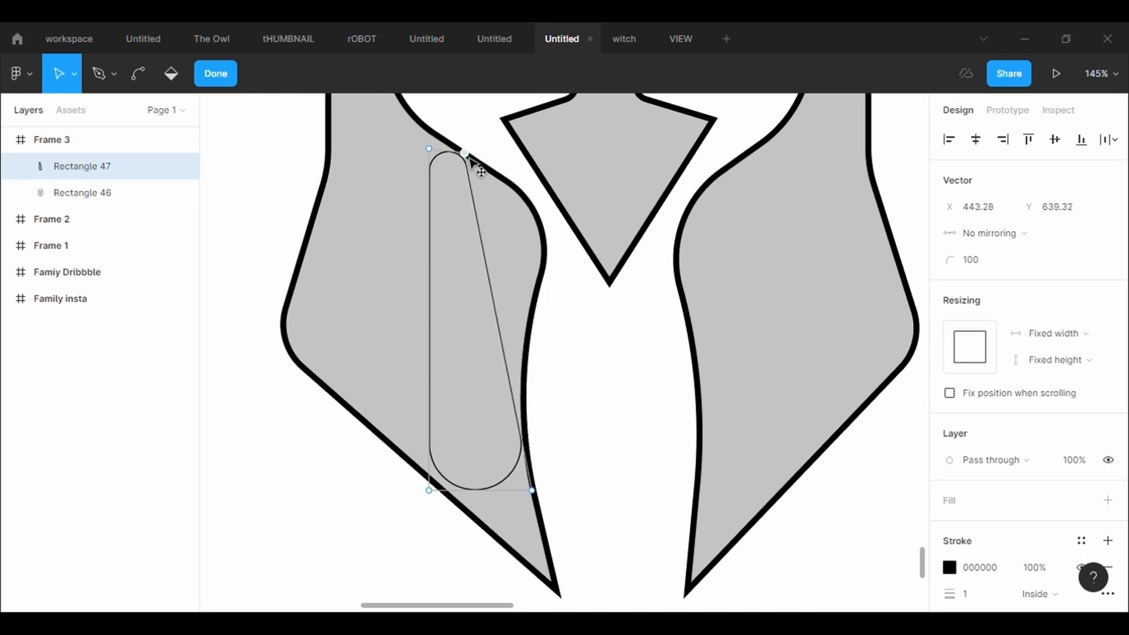
drag(506, 327, 555, 218)
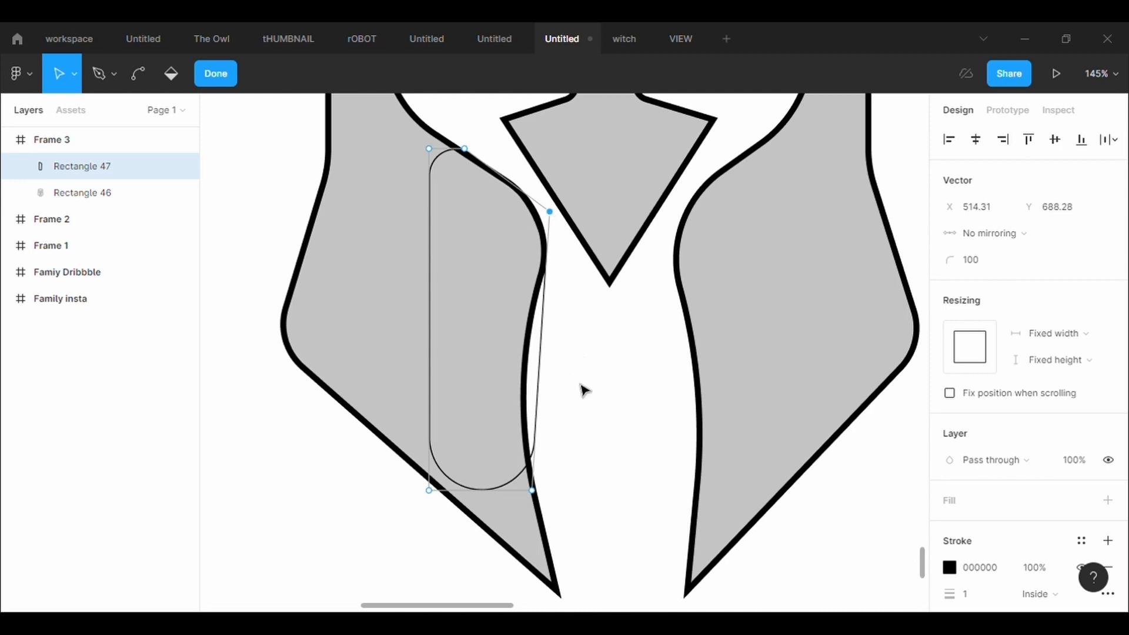
mouse_move(541, 385)
mouse_down()
mouse_move(522, 423)
mouse_move(529, 461)
mouse_move(537, 399)
mouse_move(535, 427)
mouse_up()
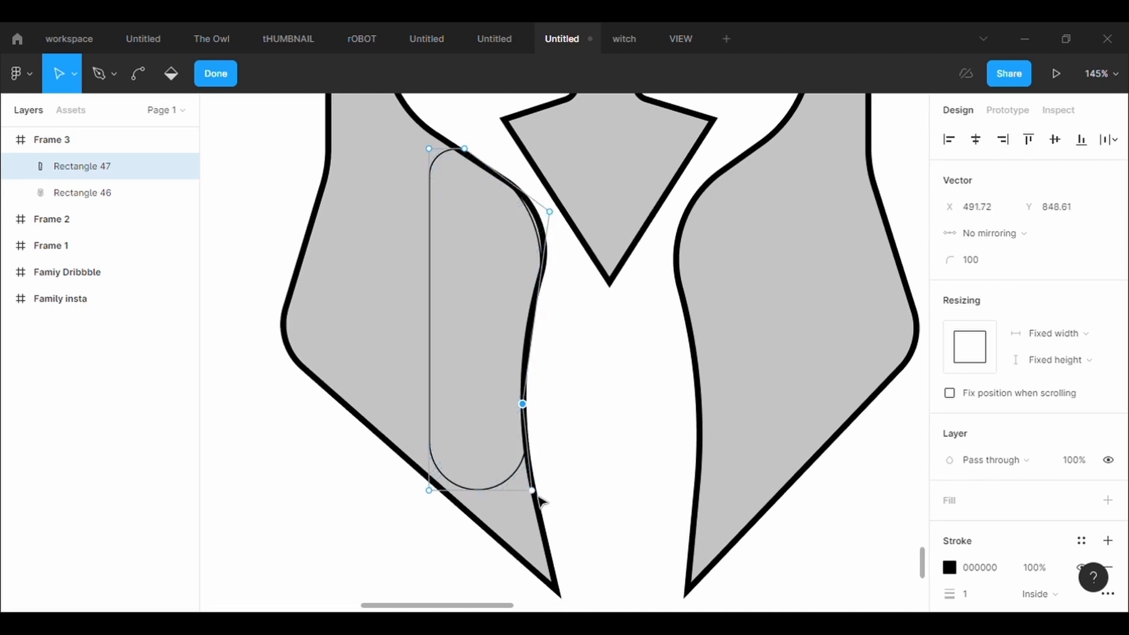
drag(491, 499, 565, 598)
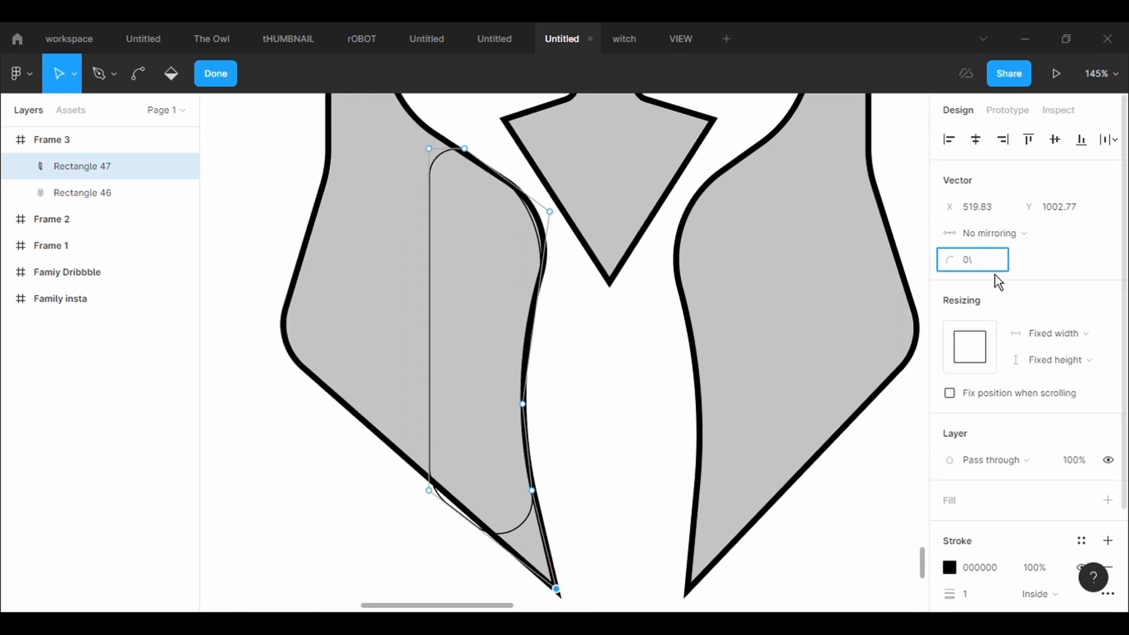
key(Return)
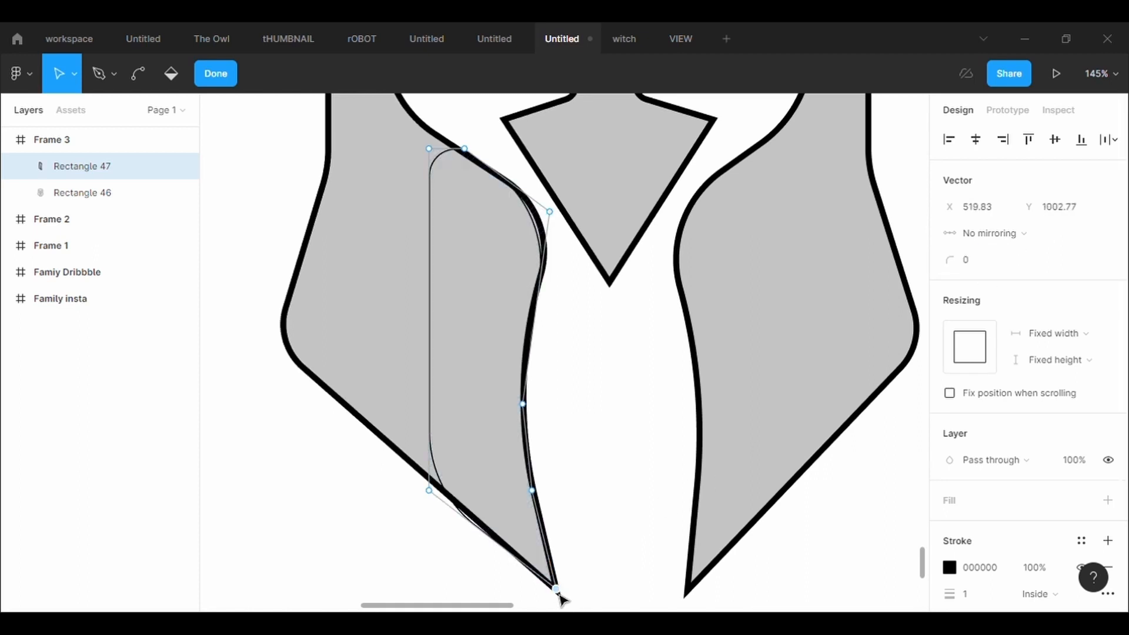
Step: Bend the shape's left edge inward with added points to form a narrow band, and adjust the right edge's points along the cheek guard's curve
drag(430, 489, 486, 505)
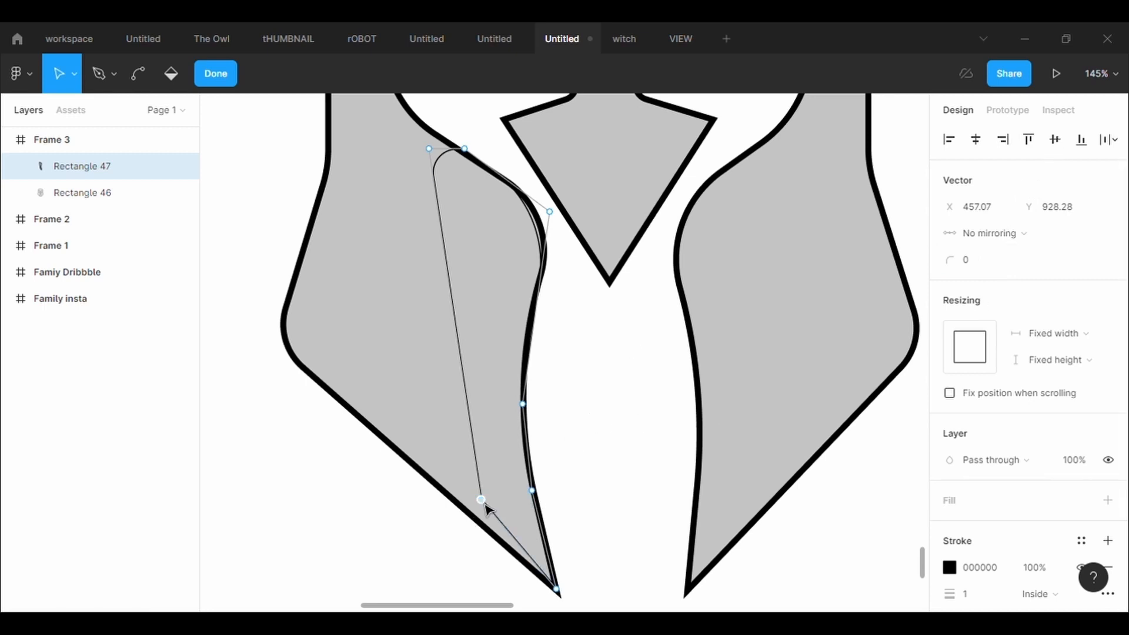
drag(486, 506, 511, 519)
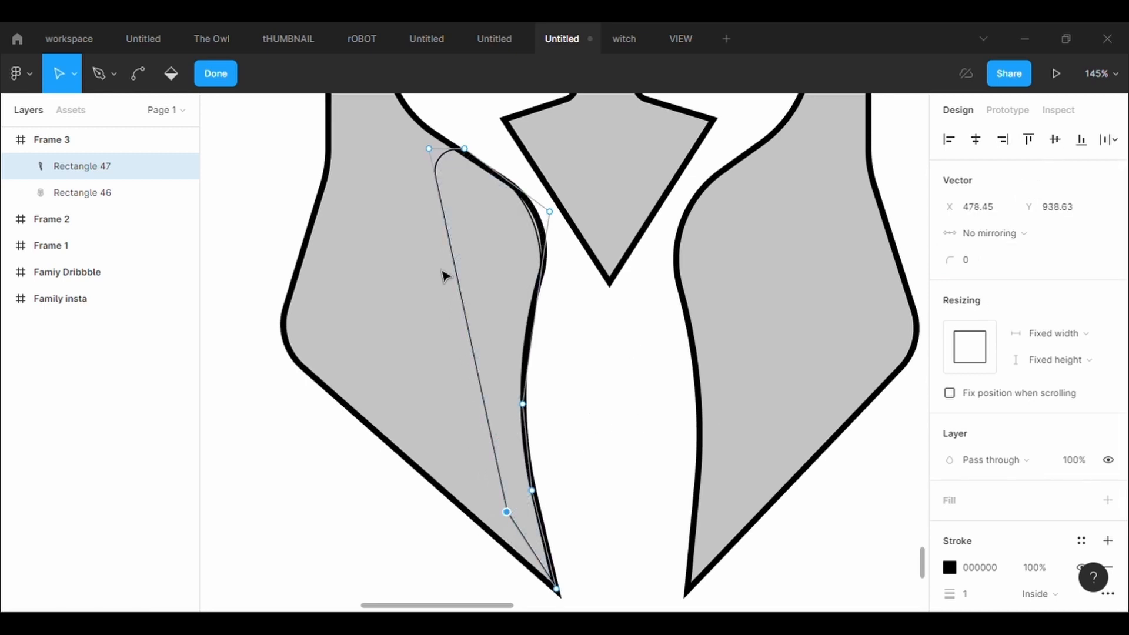
drag(473, 334, 509, 412)
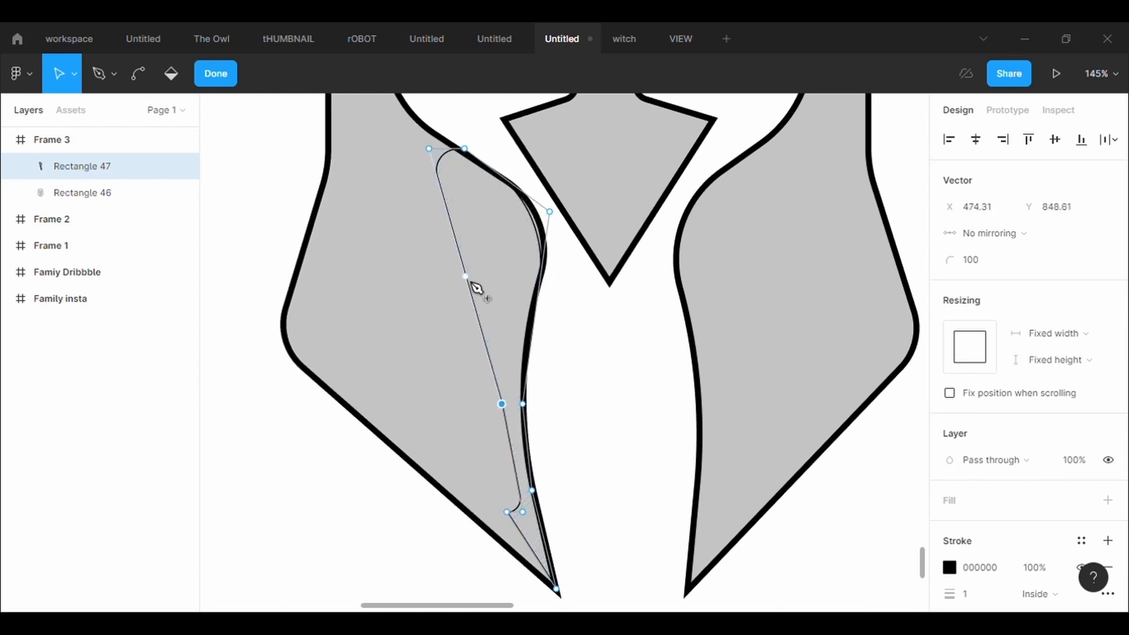
drag(472, 283, 531, 263)
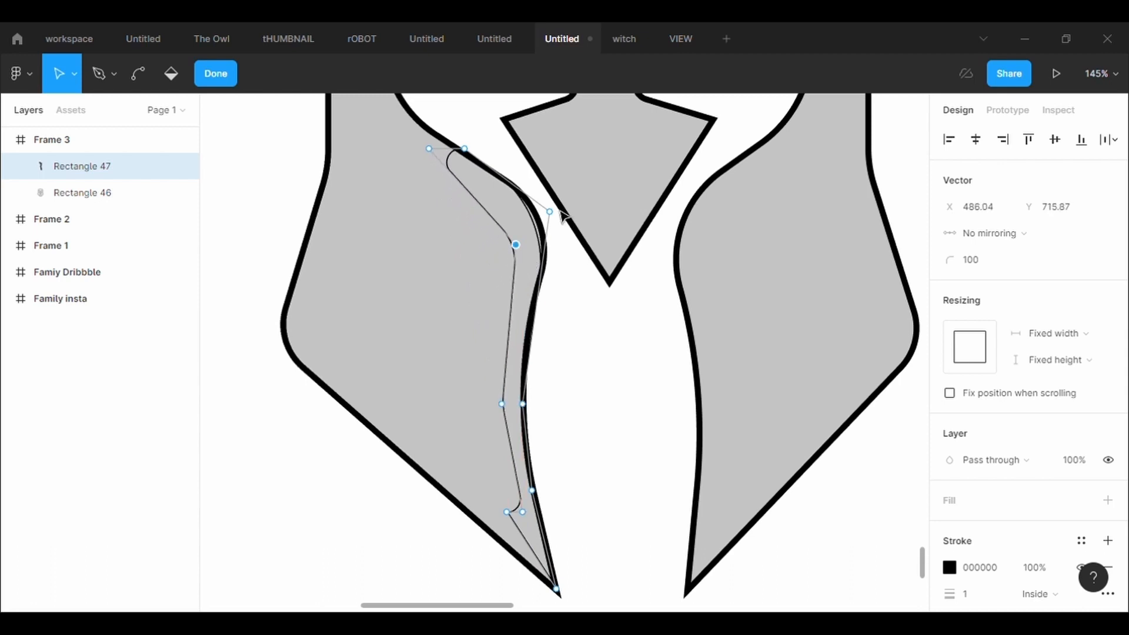
drag(562, 217, 569, 229)
drag(529, 411, 540, 367)
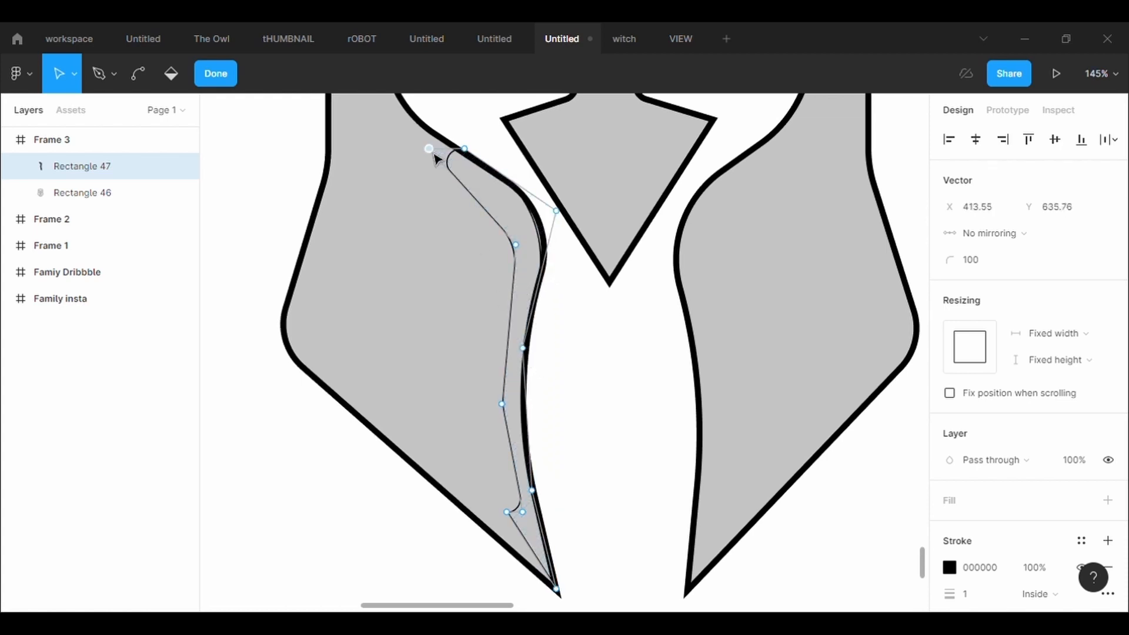
Step: Set the corner radius of the band's upper-left point to 0 and move the point up onto the eye opening's edge
click(998, 261)
text(0)
key(Return)
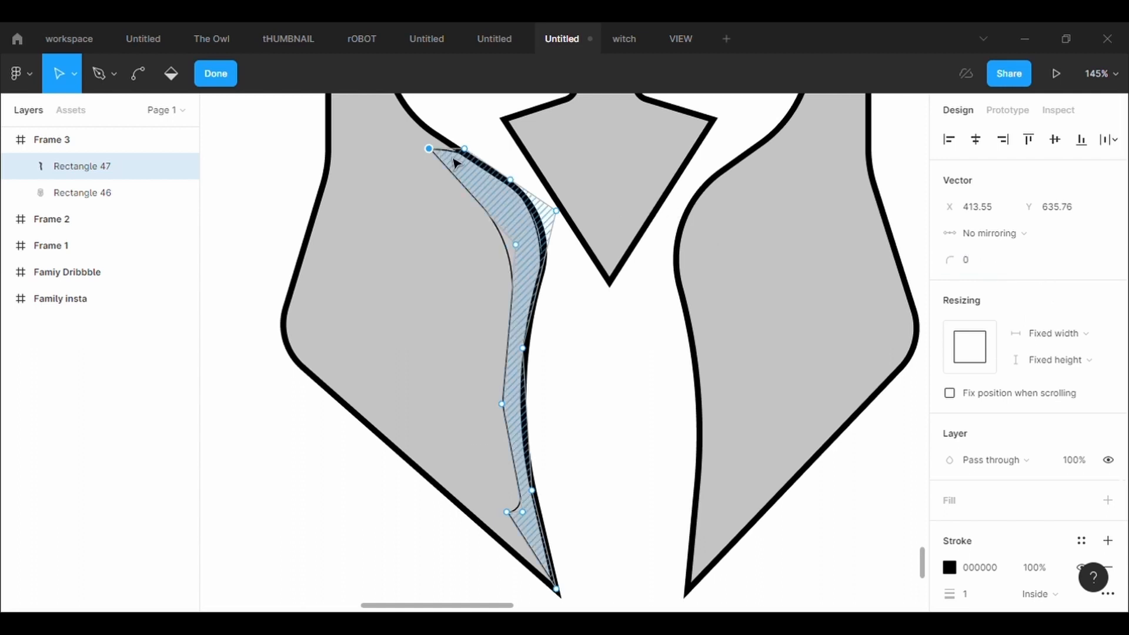
mouse_move(434, 151)
mouse_down()
mouse_move(462, 147)
mouse_move(429, 136)
mouse_up()
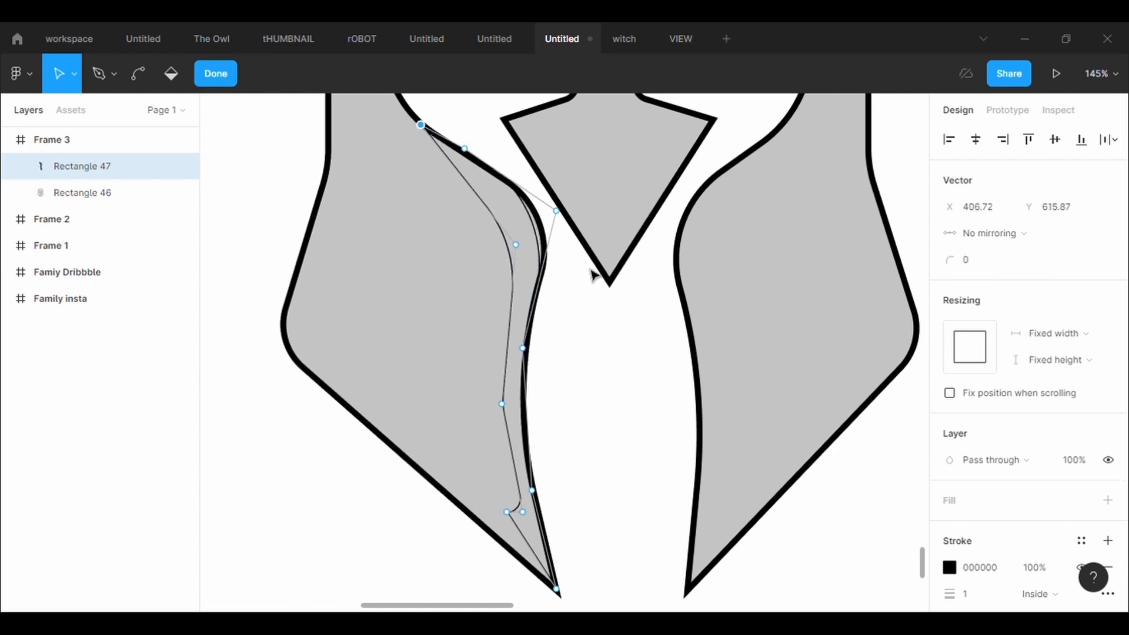
Step: Remove the band's stroke and add a C4C4C4 fill to it
scroll(593, 275, up, 1)
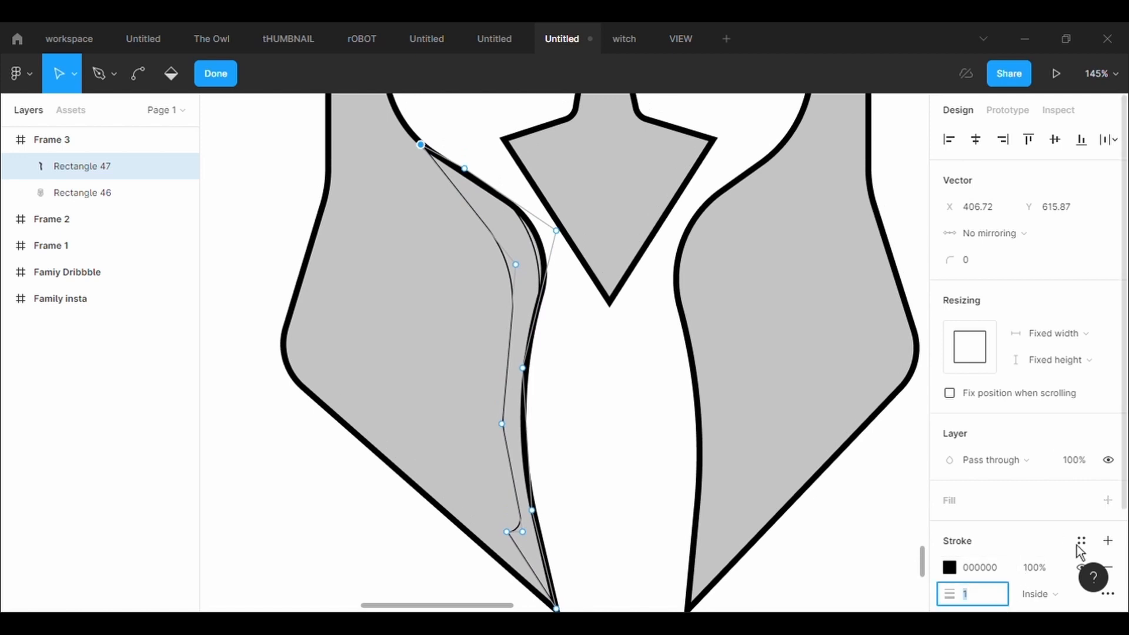
scroll(1081, 551, down, 2)
click(1107, 446)
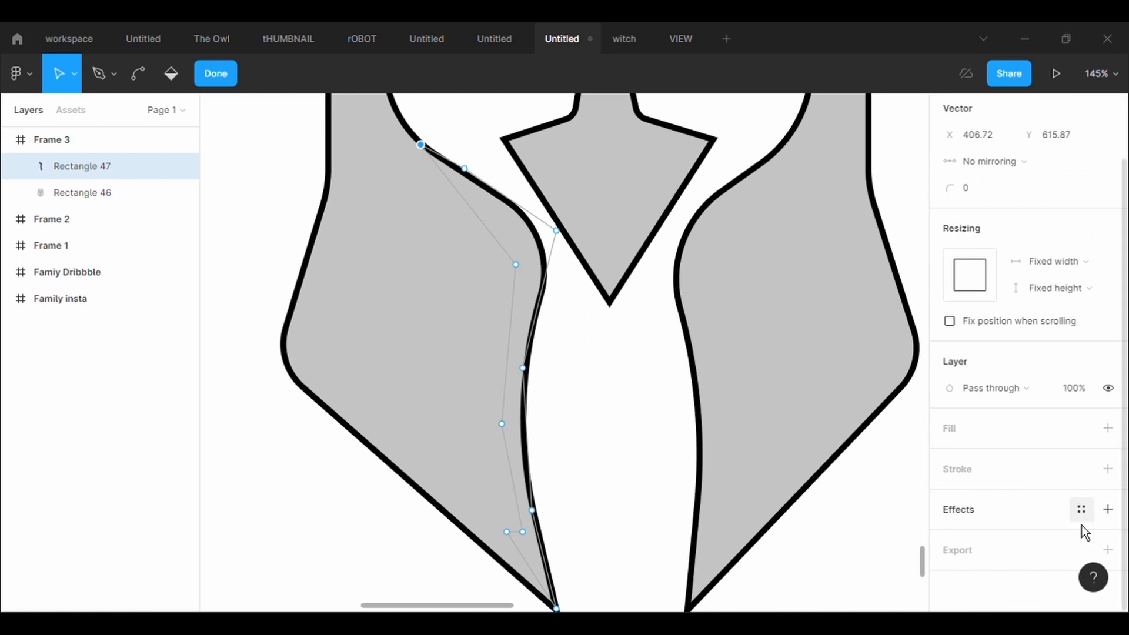
click(1107, 428)
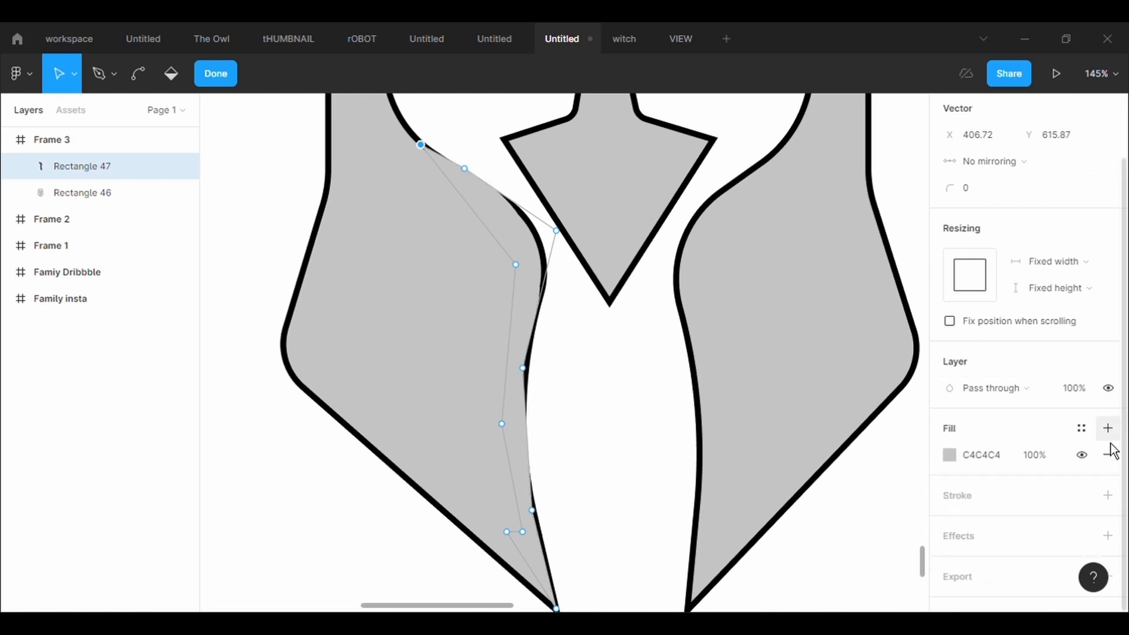
Step: Change the left band's fill color to black 000000
click(956, 459)
drag(776, 391, 742, 411)
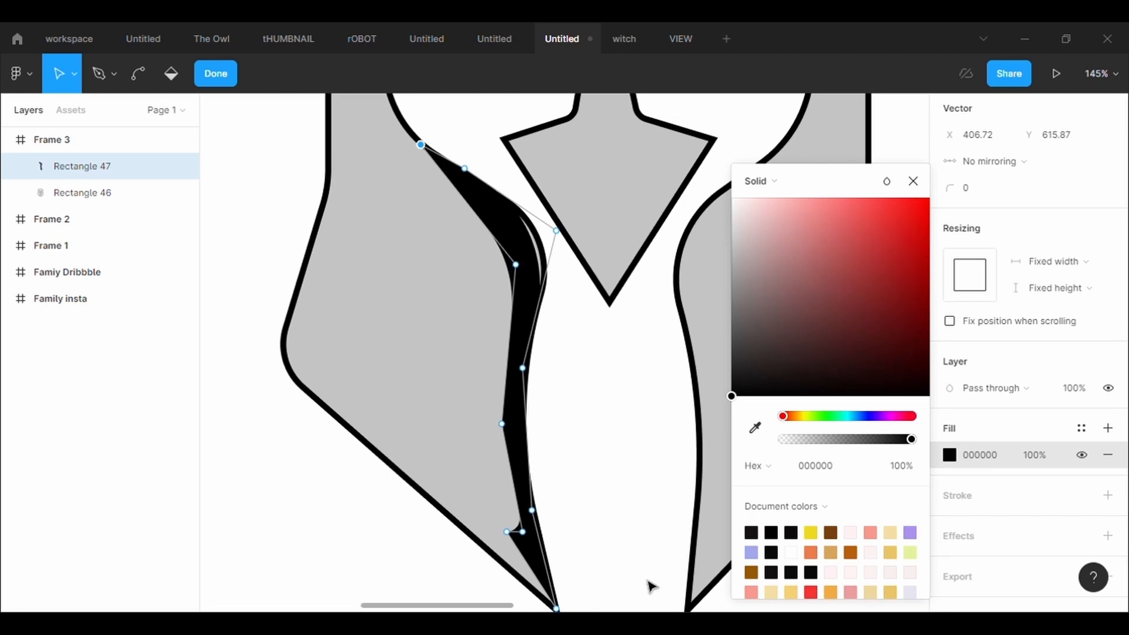
click(615, 491)
click(912, 181)
scroll(629, 349, down, 3)
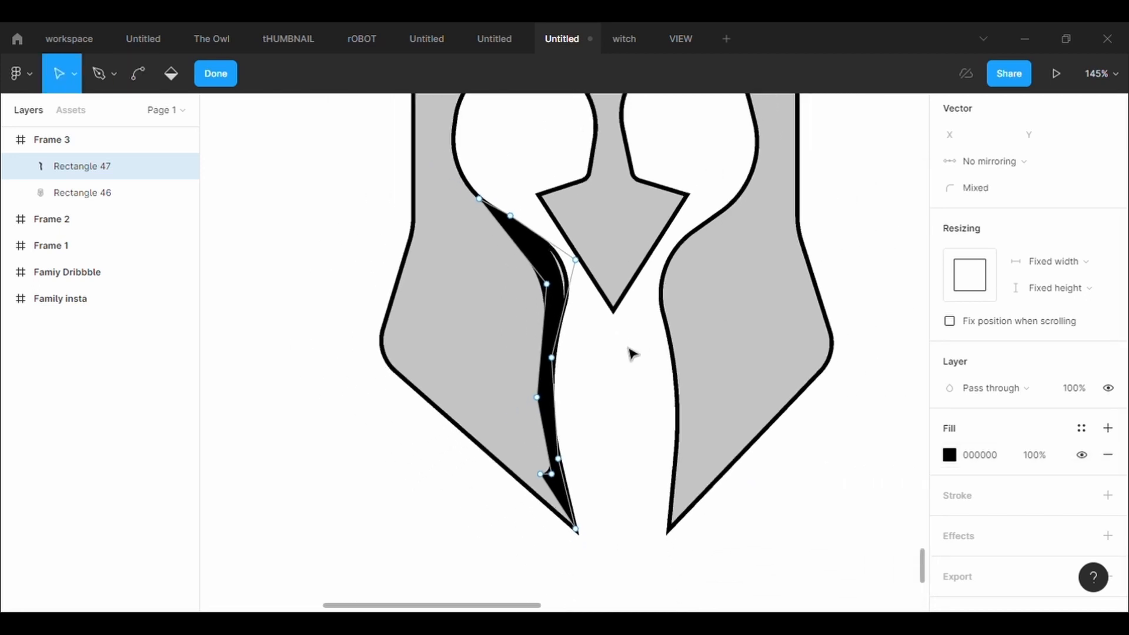
Step: Shift the band's upper outer points along the cheek guard's curve and pull its lower inner point outward into a barb
scroll(632, 354, up, 2)
mouse_move(576, 330)
mouse_down()
mouse_move(590, 340)
mouse_move(585, 328)
mouse_up()
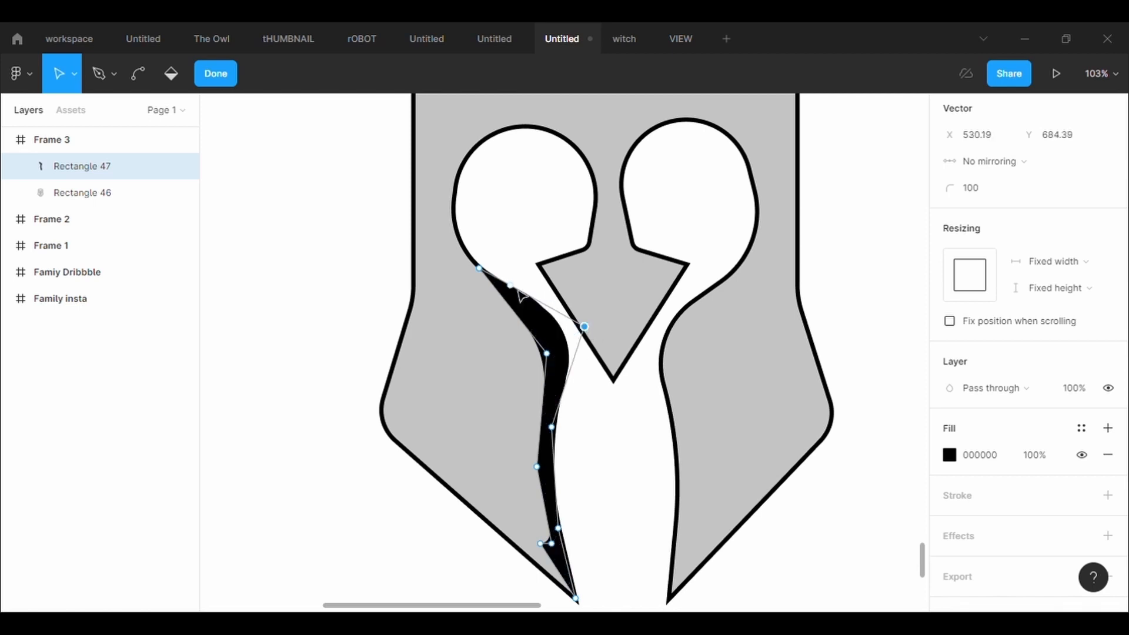
drag(511, 287, 531, 299)
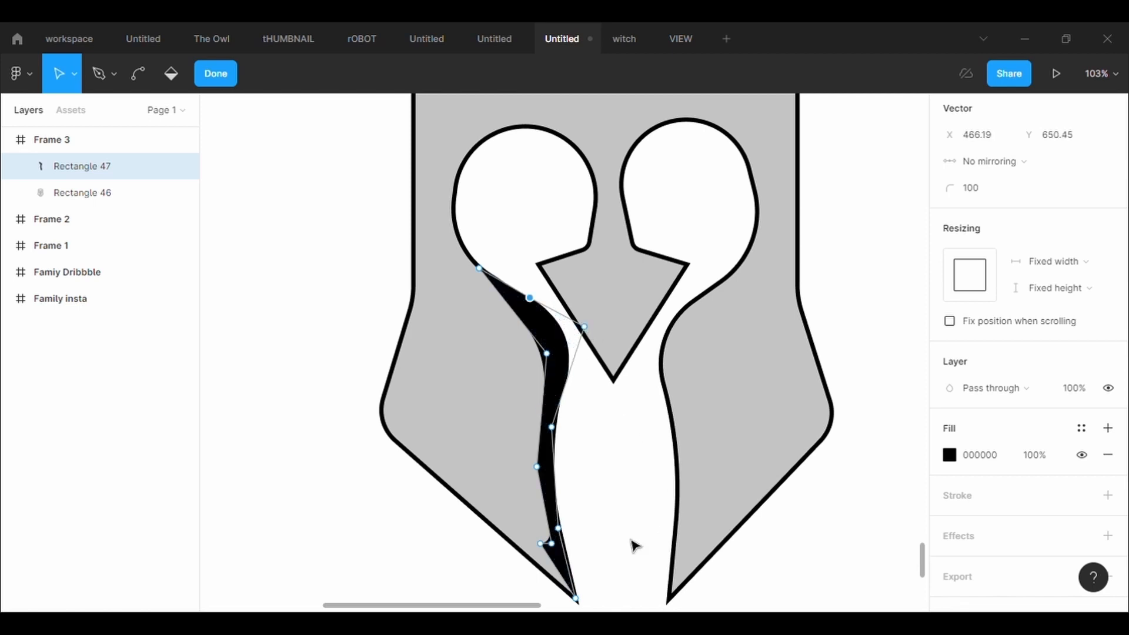
drag(542, 544, 489, 488)
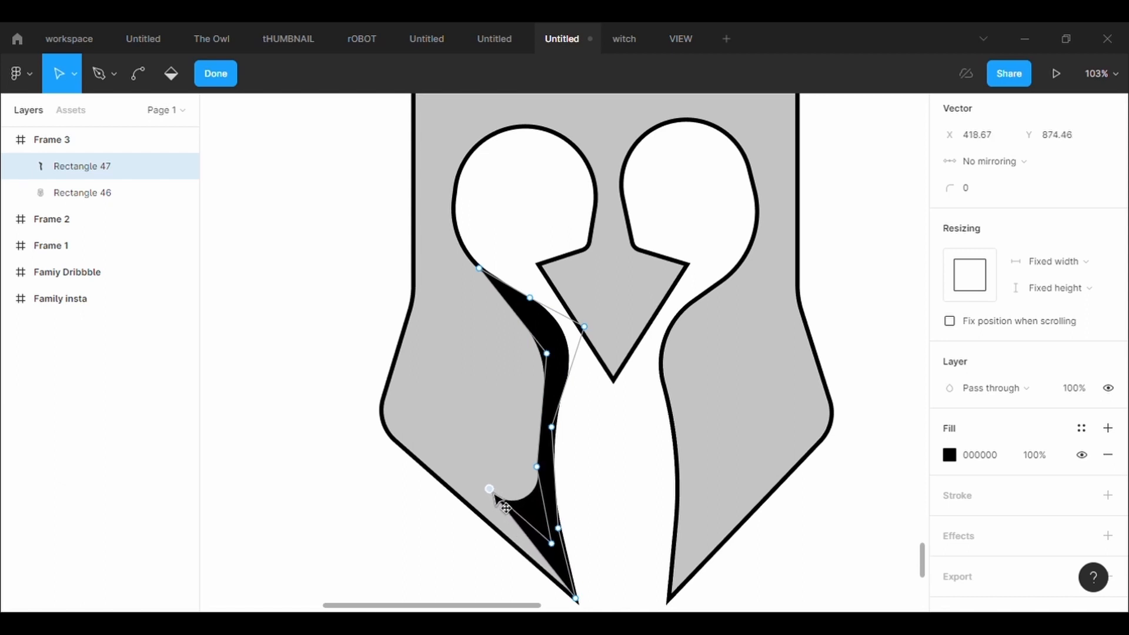
scroll(624, 563, down, 2)
scroll(624, 563, down, 1)
mouse_move(579, 490)
mouse_down()
mouse_move(582, 511)
mouse_move(579, 490)
mouse_up()
key(Escape)
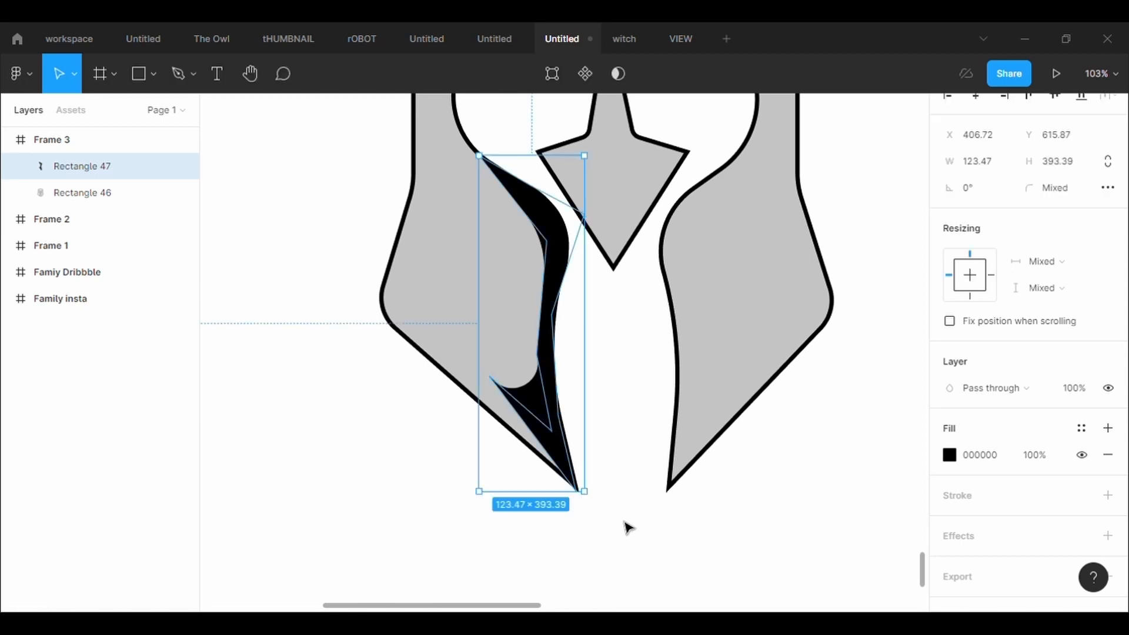
Step: Move the middle point of the left band's inner edge up and outward to give that edge a wavy contour
click(627, 526)
click(573, 474)
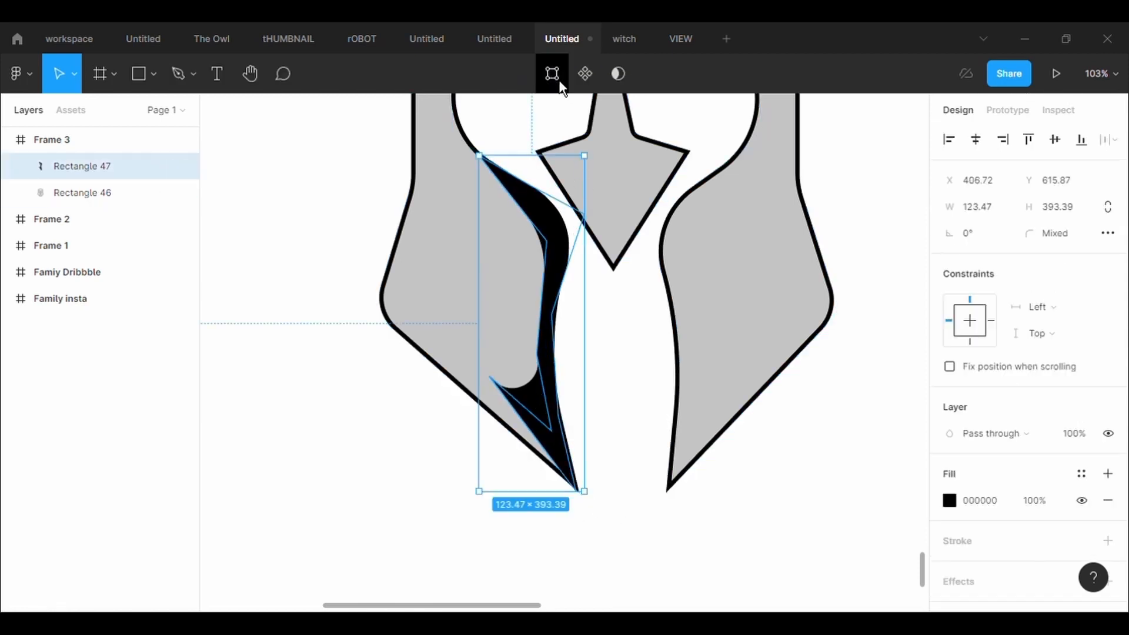
double_click(541, 368)
drag(545, 363, 526, 312)
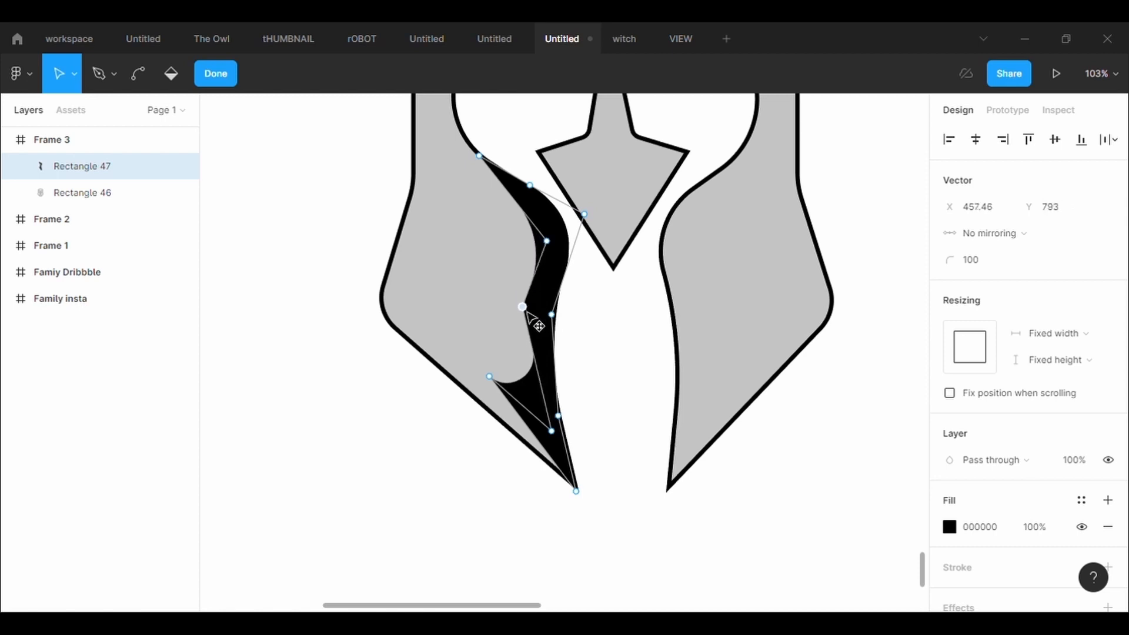
key(Escape)
key(Escape)
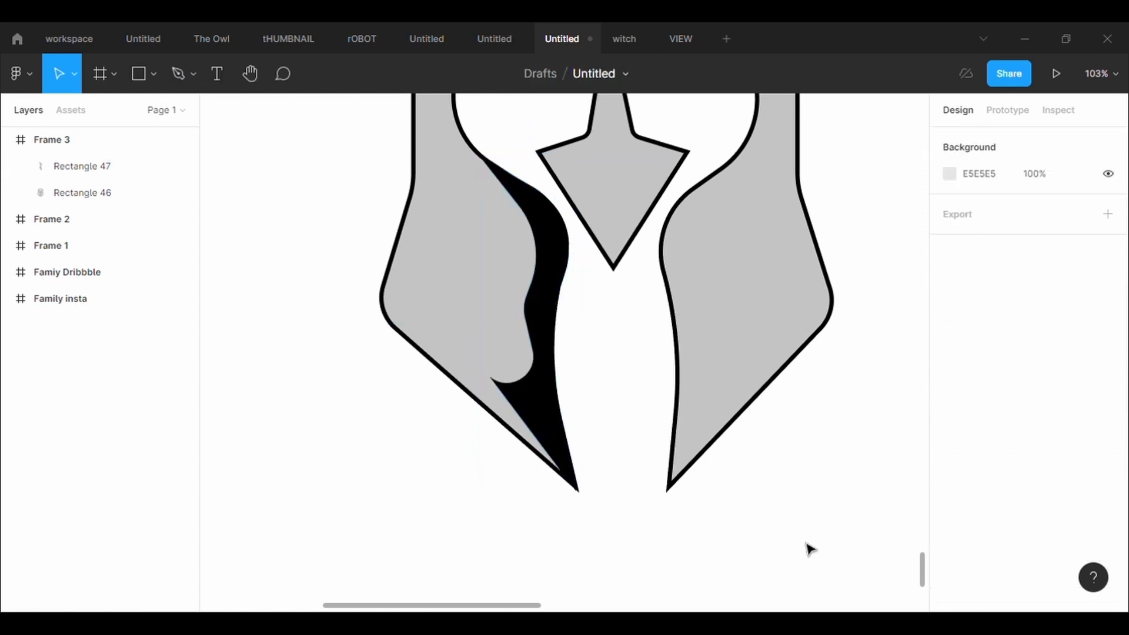
Step: Duplicate the black band, flip the copy horizontally and place it over the right cheek guard's inner edge
click(552, 286)
key(ctrl+c)
key(ctrl+v)
key(shift+h)
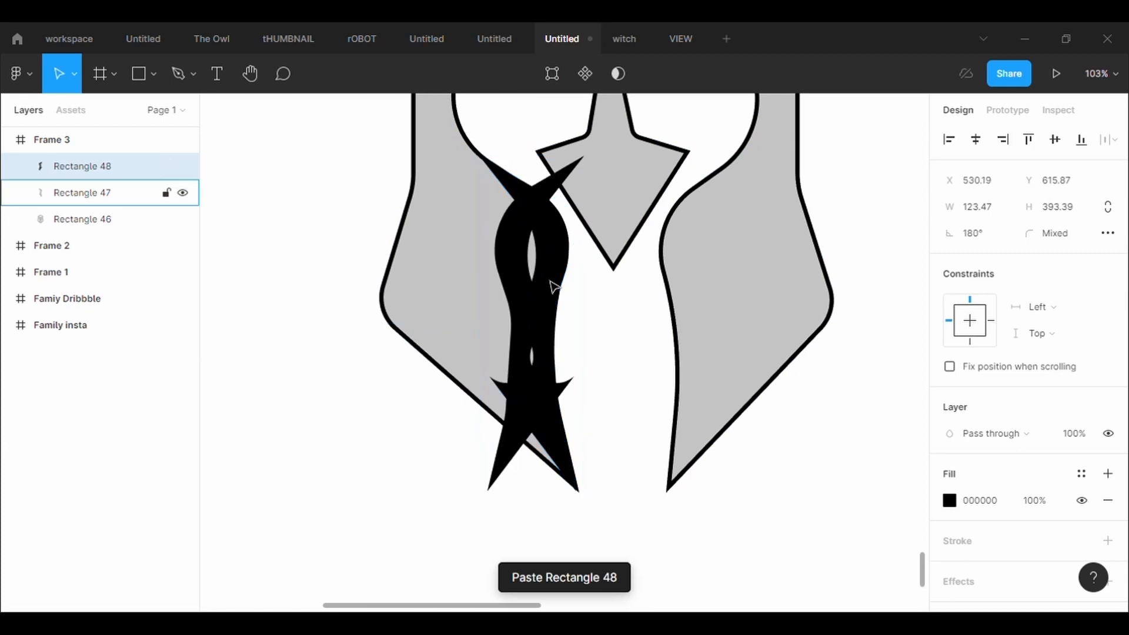
drag(552, 284, 696, 270)
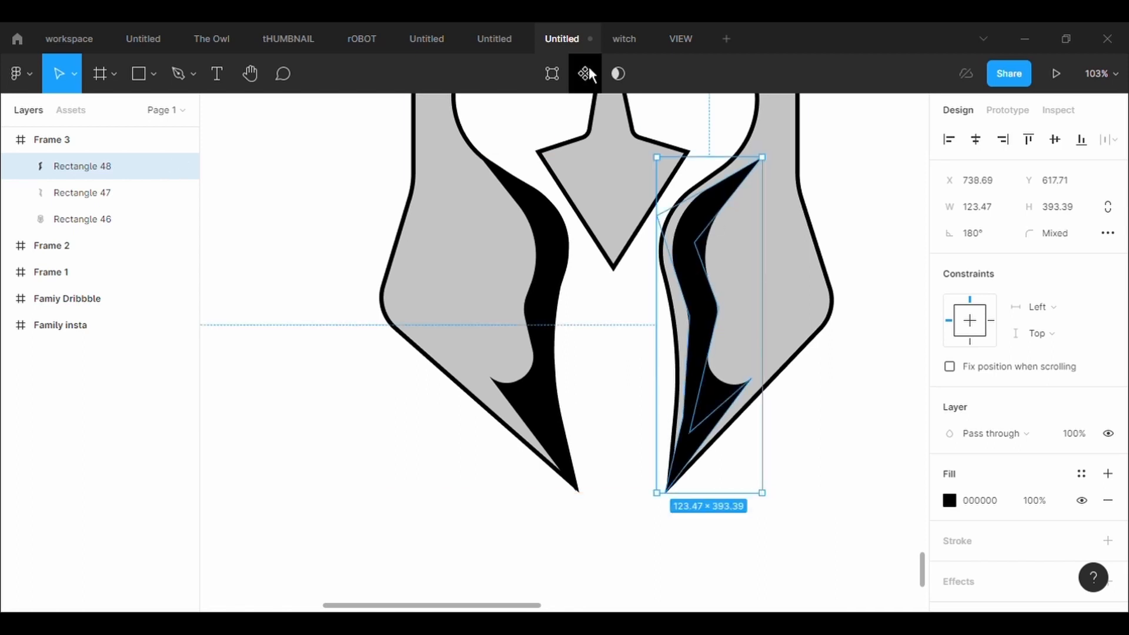
Step: Fit the copied band's top point and outer-edge points to the right cheek guard's inner curve
click(553, 73)
drag(767, 160, 749, 160)
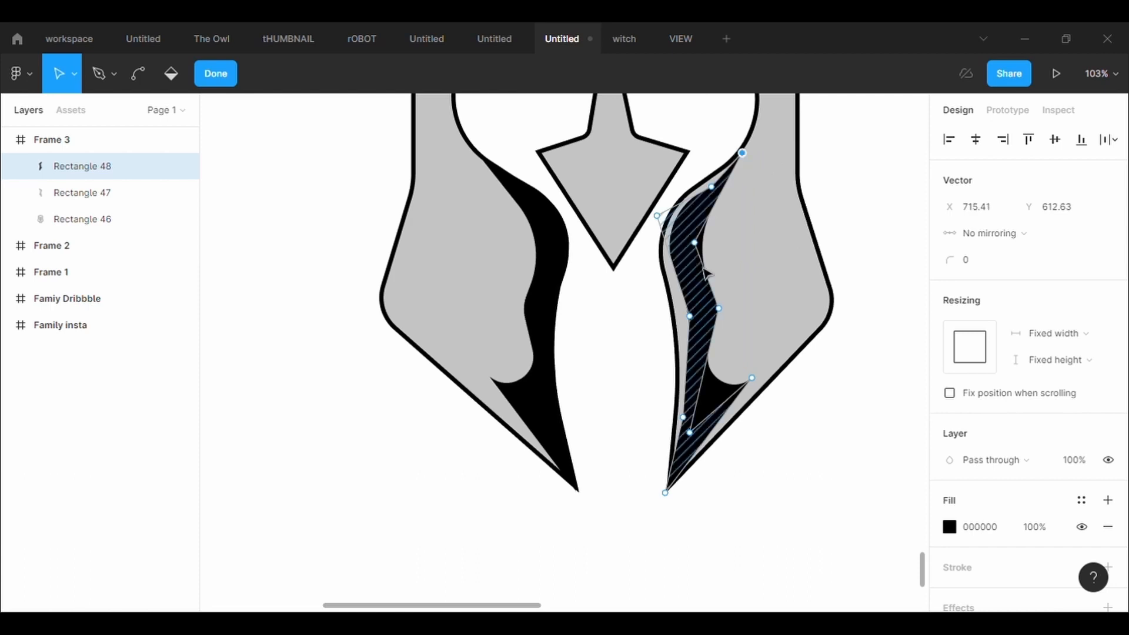
drag(657, 216, 644, 212)
drag(689, 316, 682, 321)
drag(684, 416, 677, 424)
drag(682, 321, 677, 336)
drag(718, 198, 726, 174)
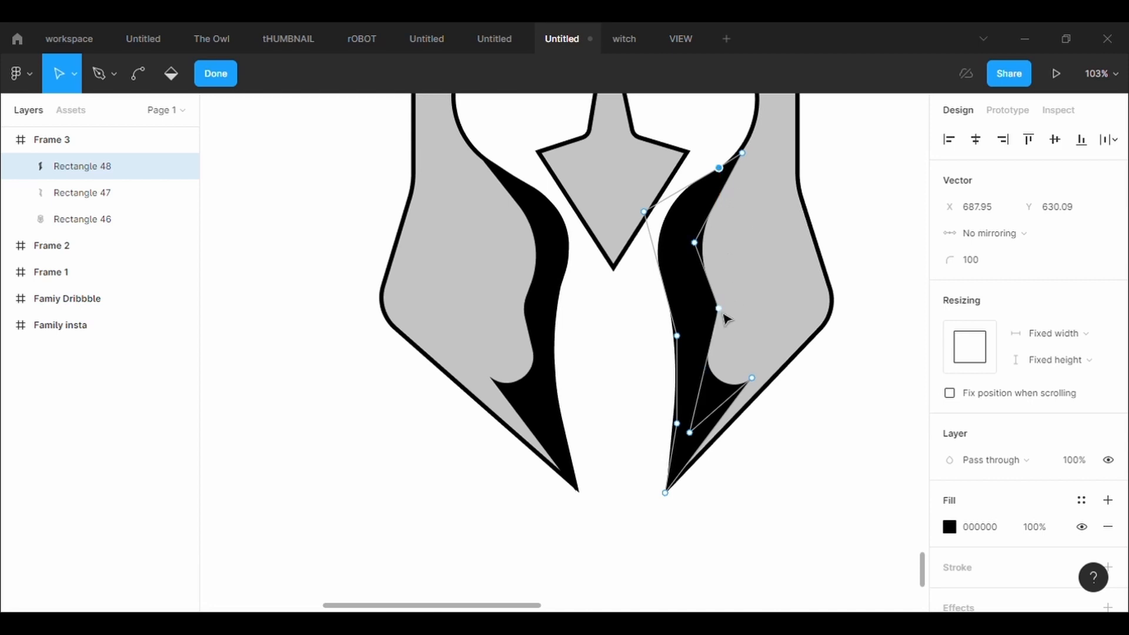
Step: Adjust the right band's inner-edge points and barb to match the left band's width and contour
drag(723, 315, 709, 312)
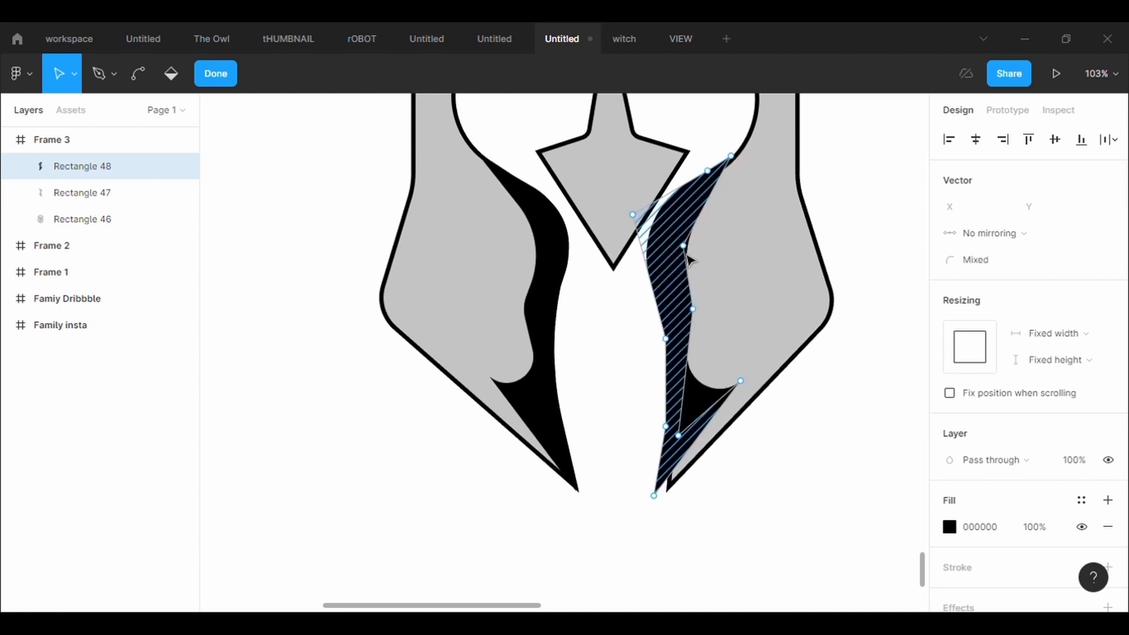
drag(694, 242, 683, 256)
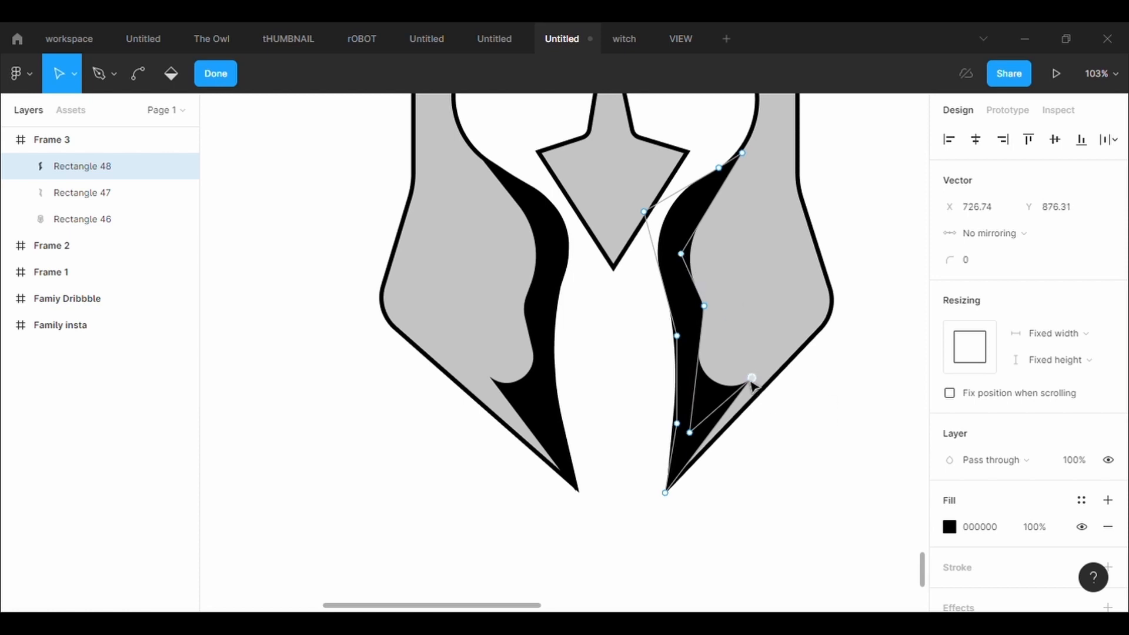
drag(752, 382, 755, 386)
click(824, 480)
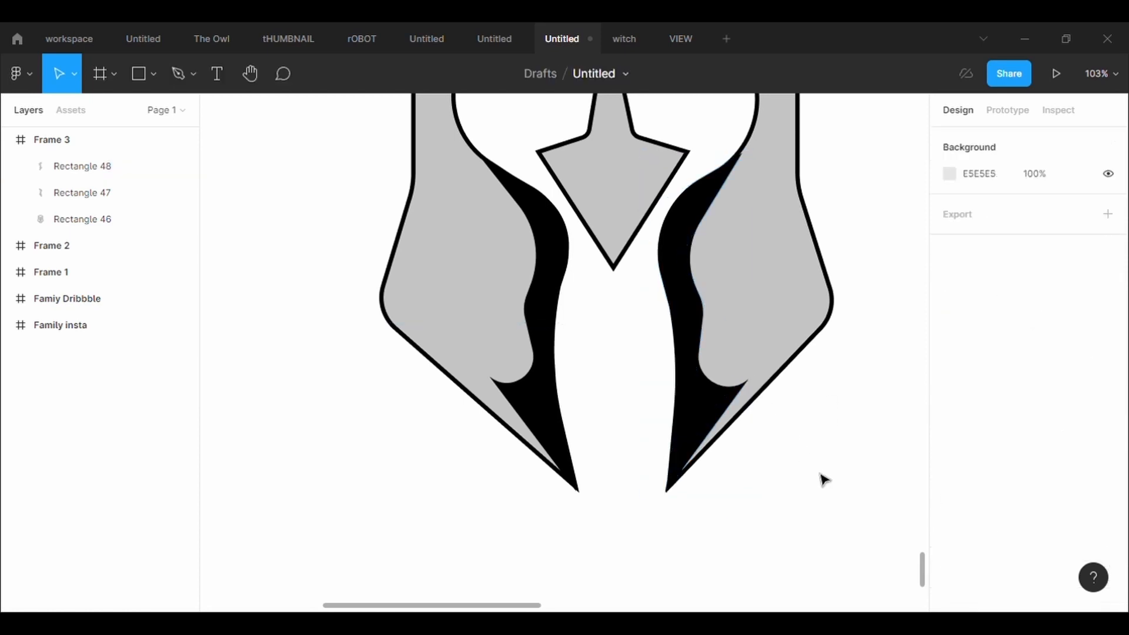
scroll(824, 479, down, 5)
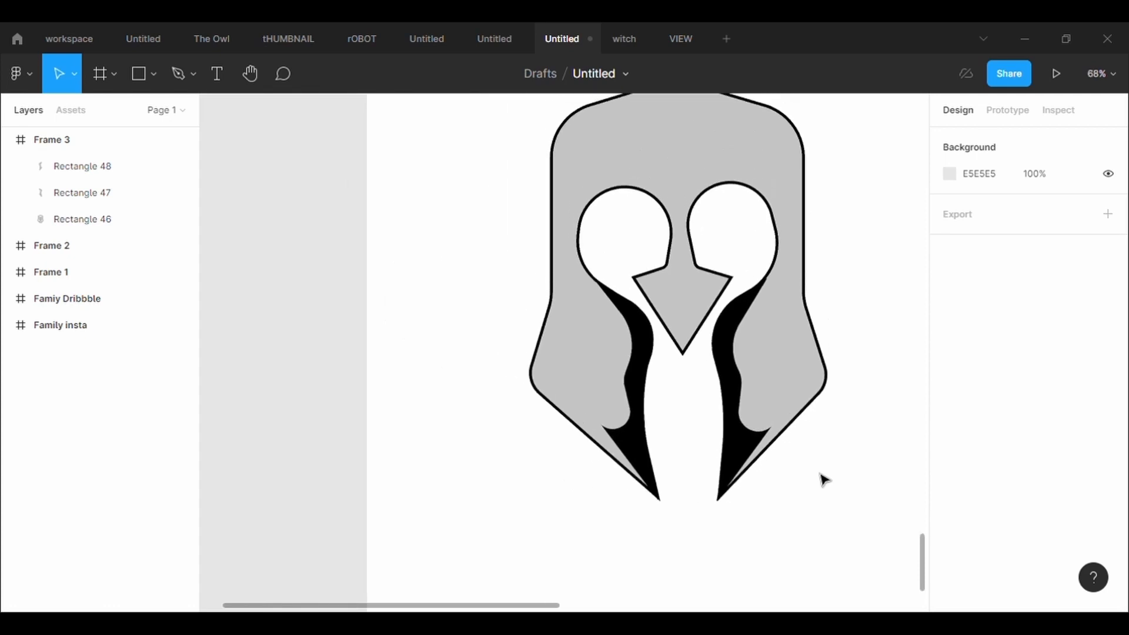
scroll(825, 479, right, 4)
scroll(824, 480, left, 2)
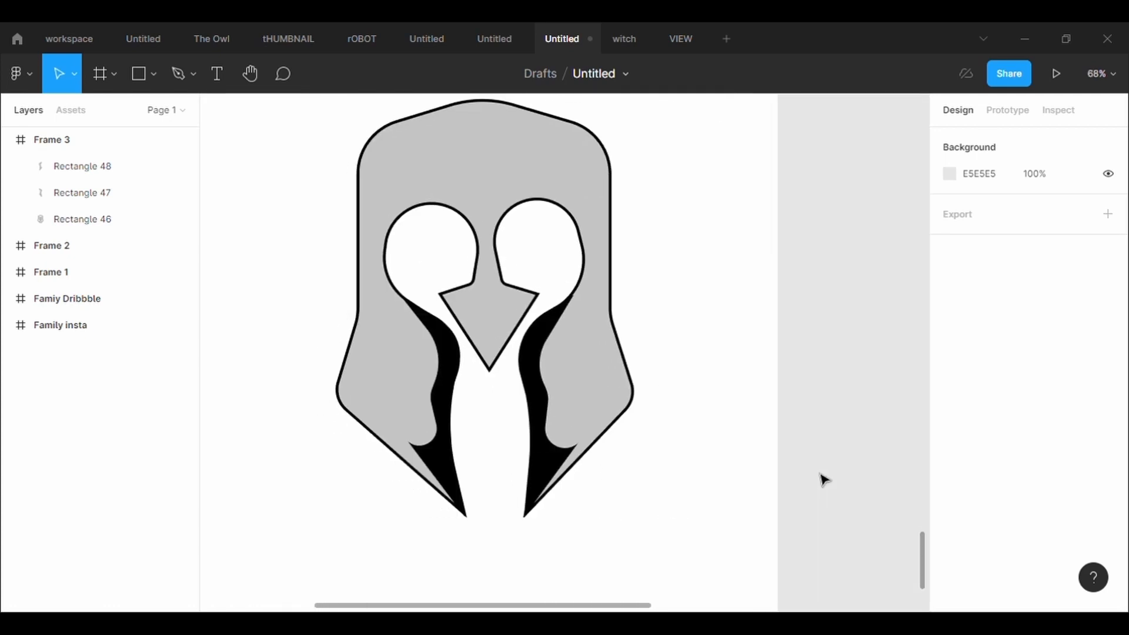
Step: Pull the right band's barb point slightly inward, away from the cheek guard's outer outline
click(620, 406)
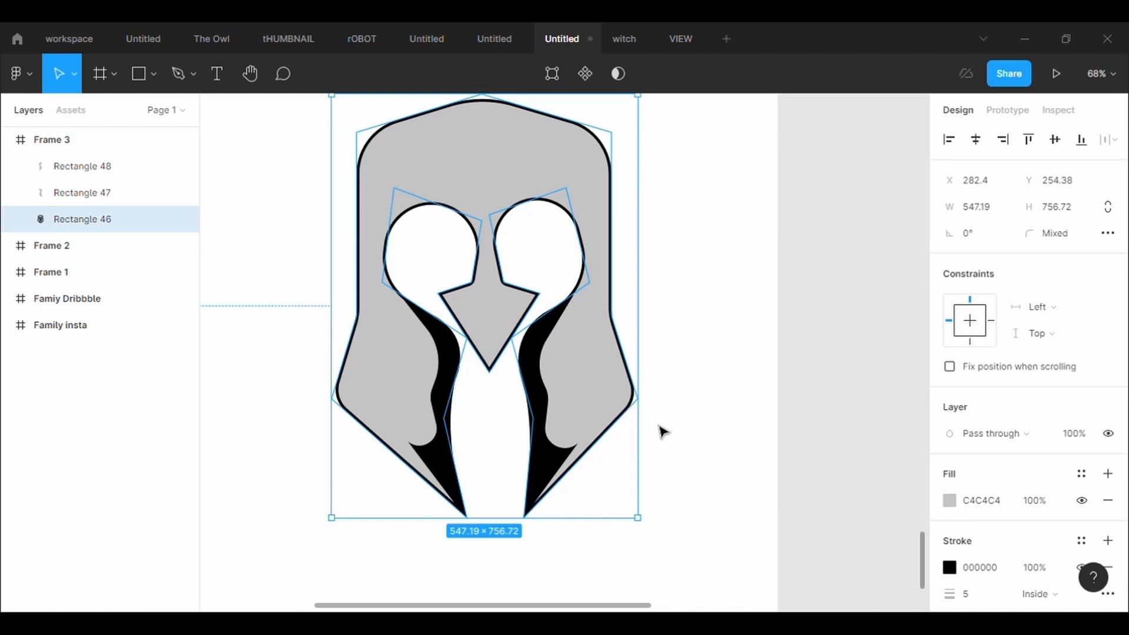
click(686, 458)
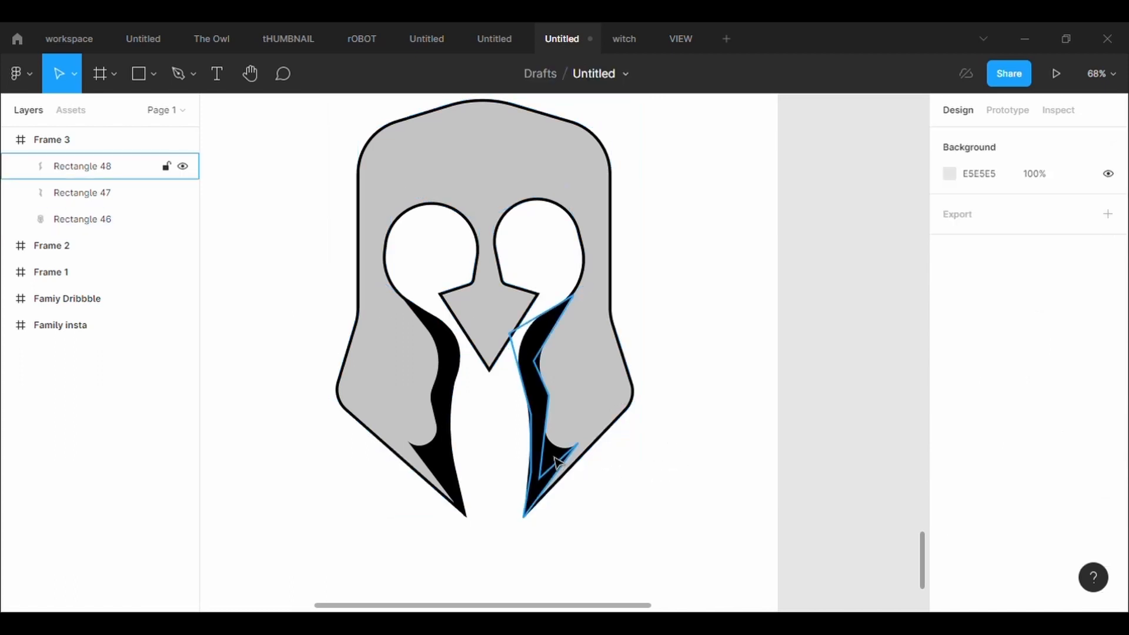
click(579, 450)
double_click(585, 457)
drag(583, 452, 579, 447)
key(Escape)
click(638, 509)
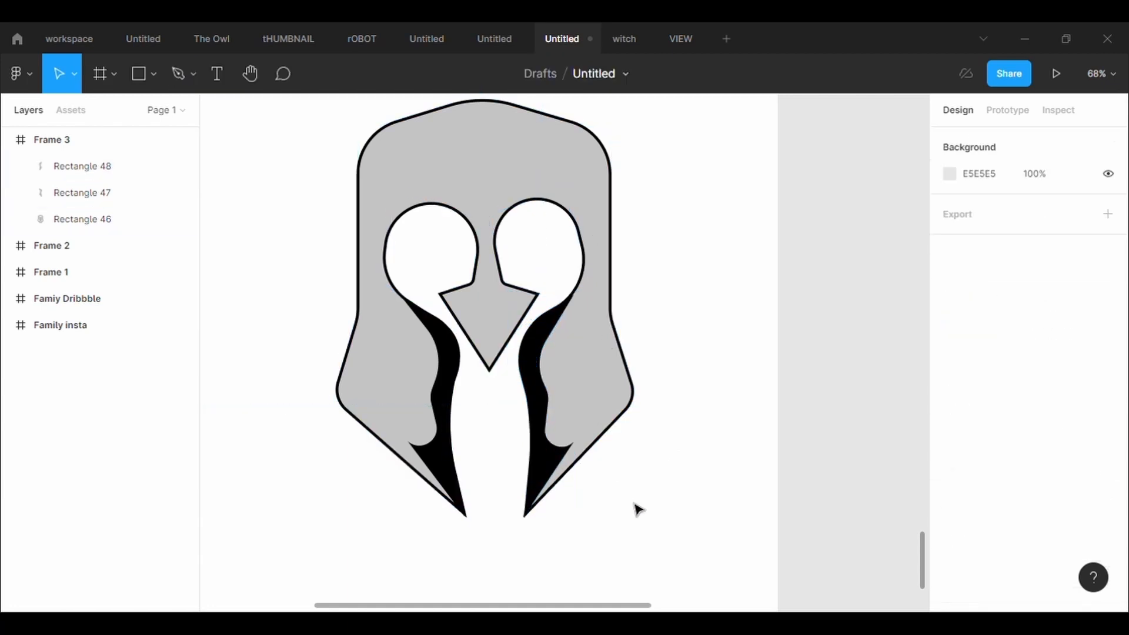
Step: Extend the right band's bottom point down to the cheek guard's tip and fine-tune its outer edge
click(539, 362)
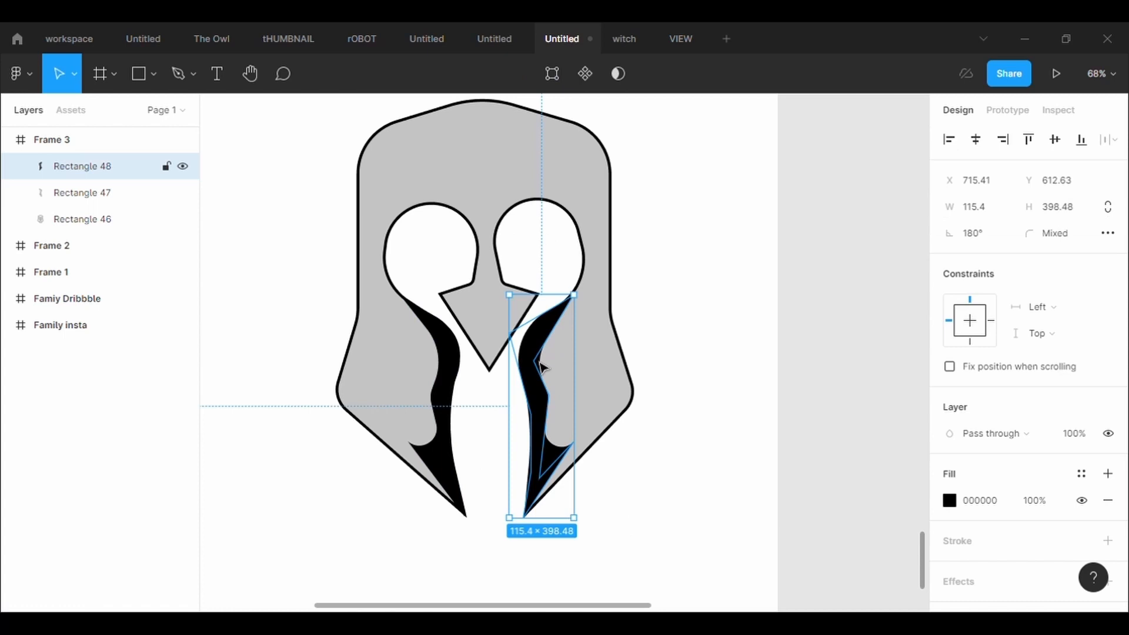
click(548, 82)
drag(528, 521, 527, 527)
drag(535, 420, 536, 421)
key(Escape)
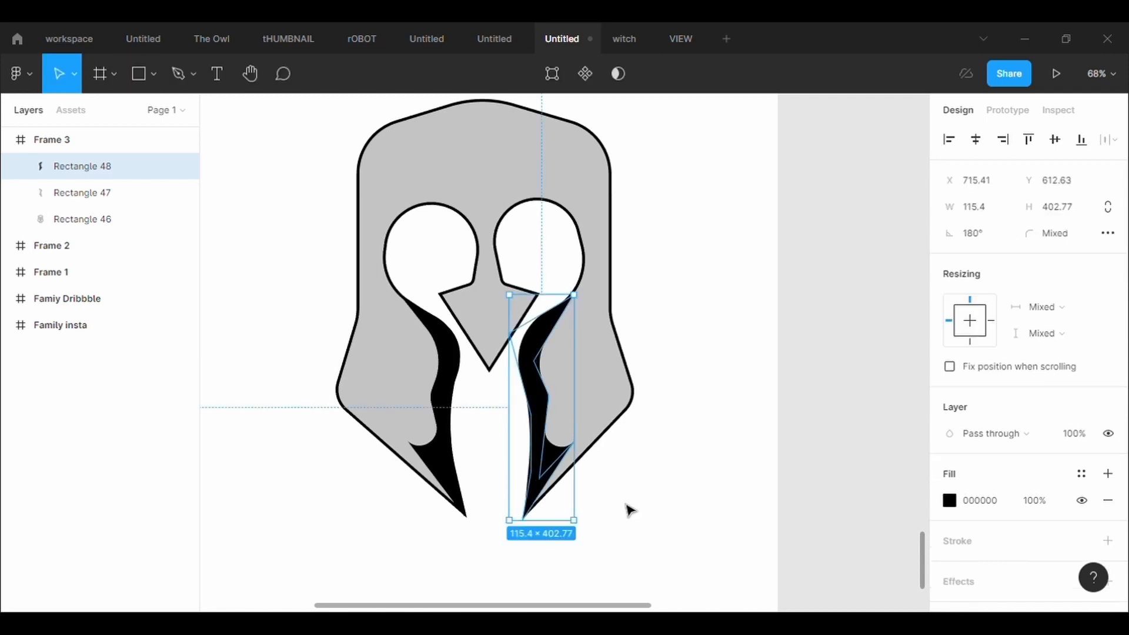
click(626, 511)
Step: Draw a rectangle about 175 × 228 over the helmet's crown and add a black 000000 inside stroke of width 5
scroll(710, 379, up, 1)
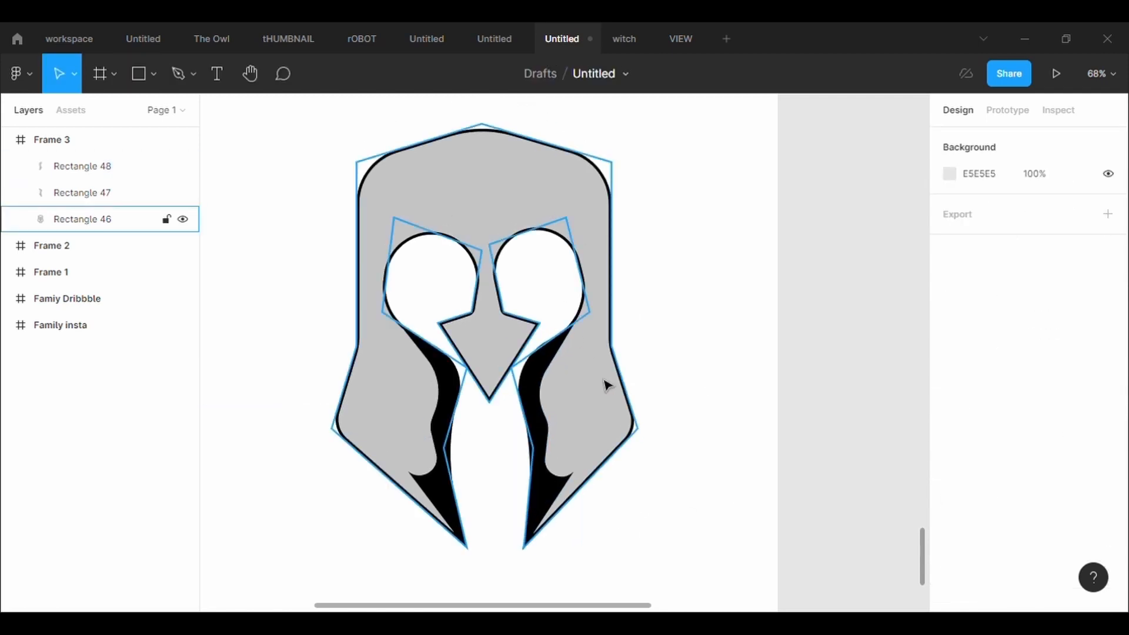
scroll(676, 373, up, 1)
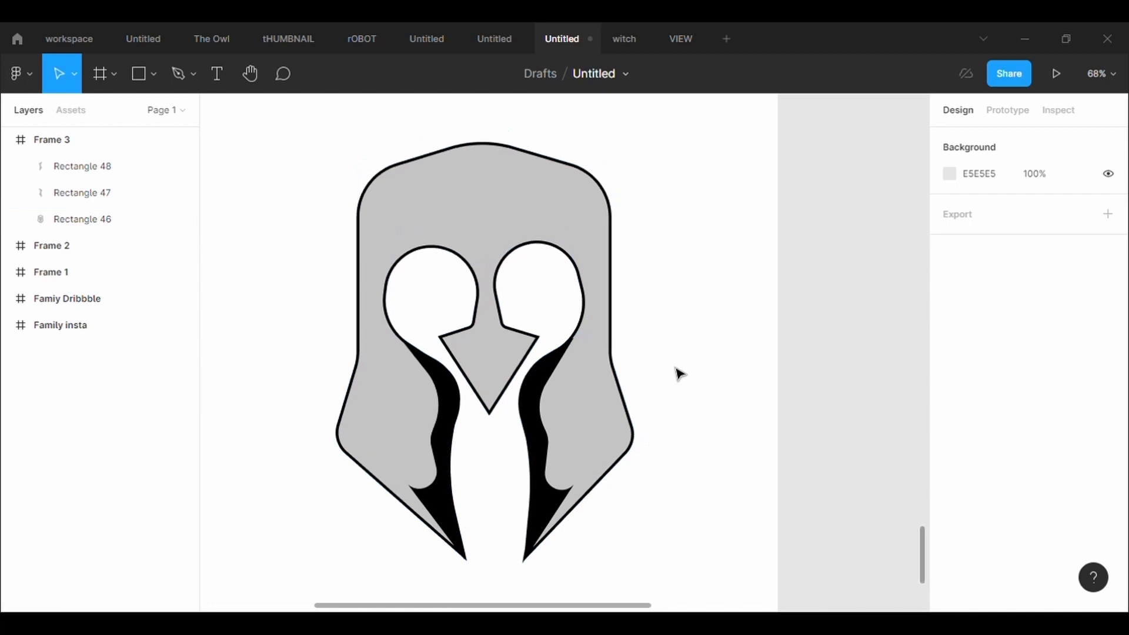
click(158, 75)
drag(444, 117, 541, 243)
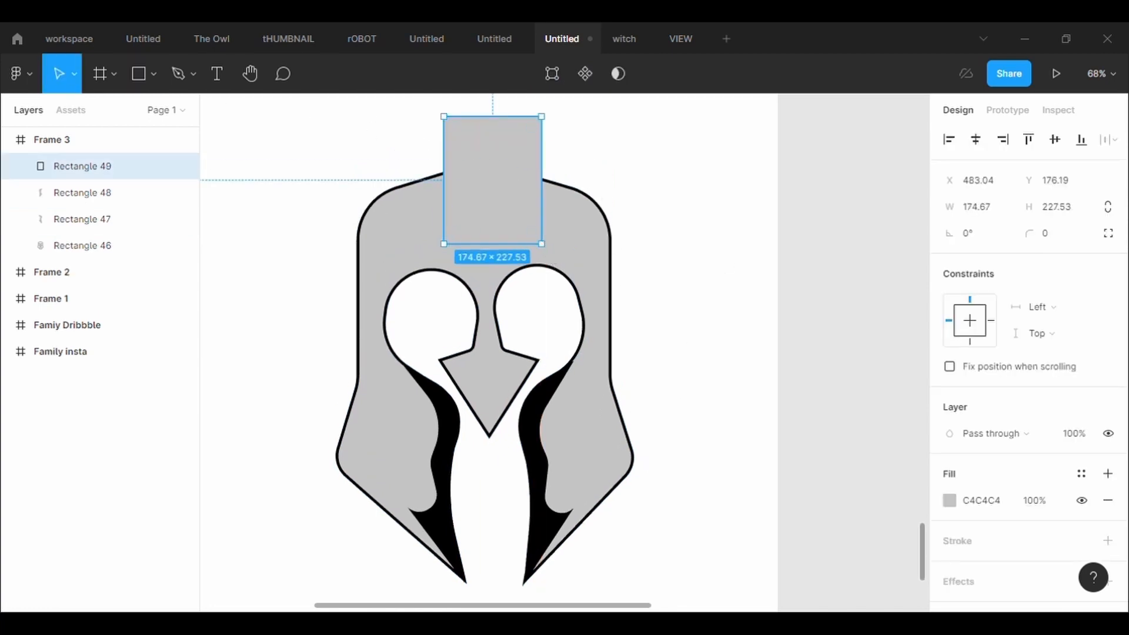
click(999, 559)
click(993, 603)
key(BackSpace)
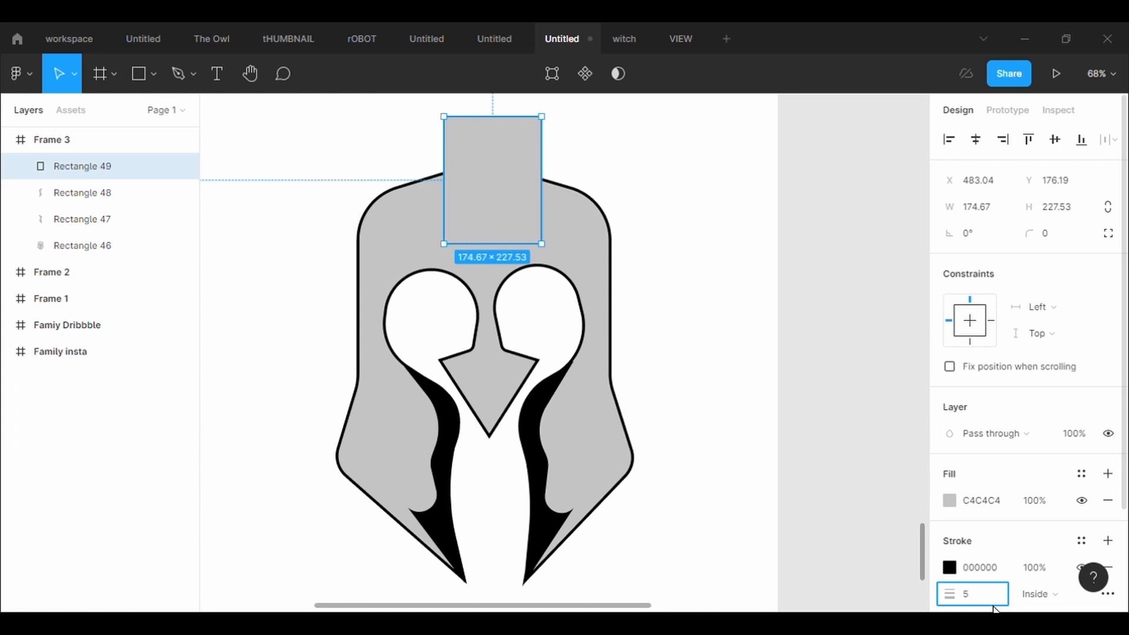
key(Return)
Step: Pull the middle of the rectangle's top edge up into a peak and lower both upper corners to form a pointed top
scroll(681, 293, up, 2)
click(551, 74)
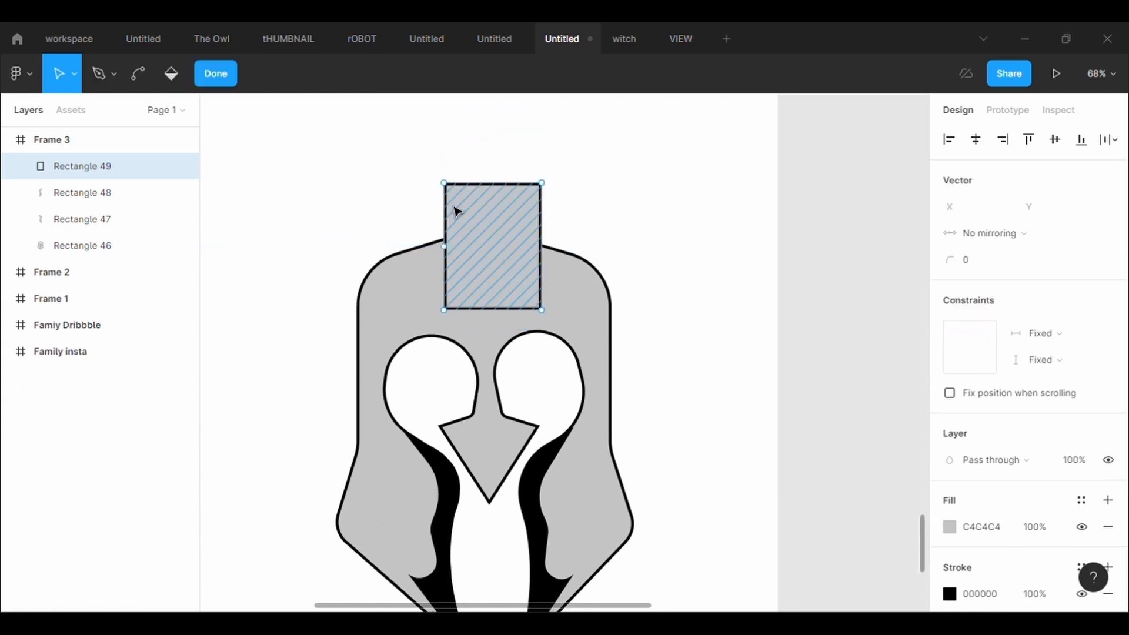
scroll(494, 192, up, 3)
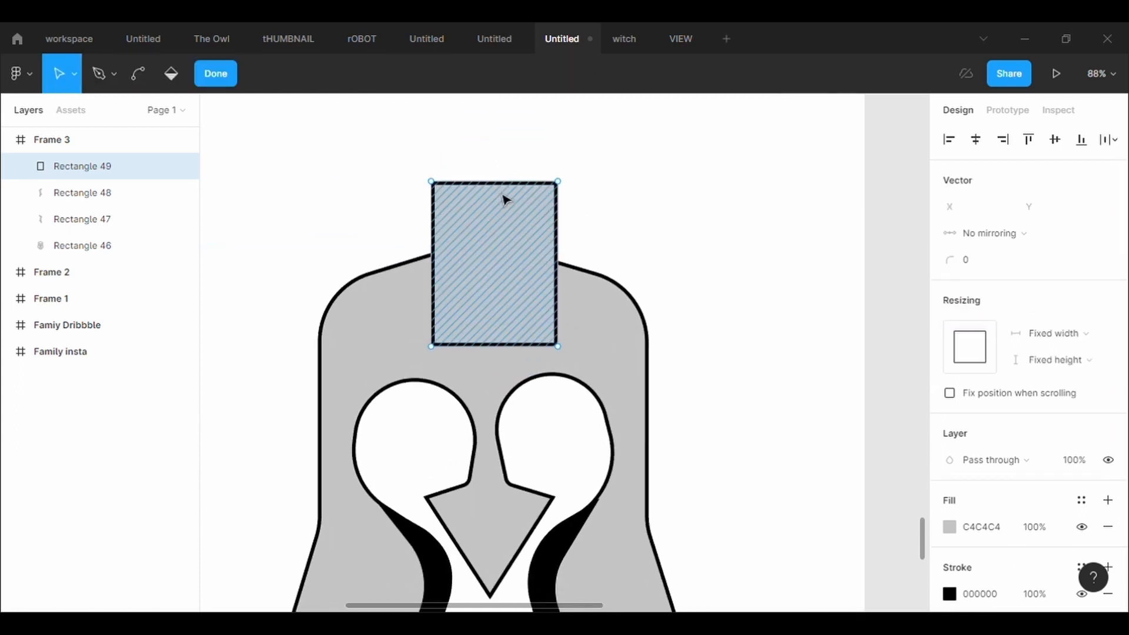
drag(495, 182, 501, 138)
drag(432, 182, 433, 227)
drag(563, 187, 570, 249)
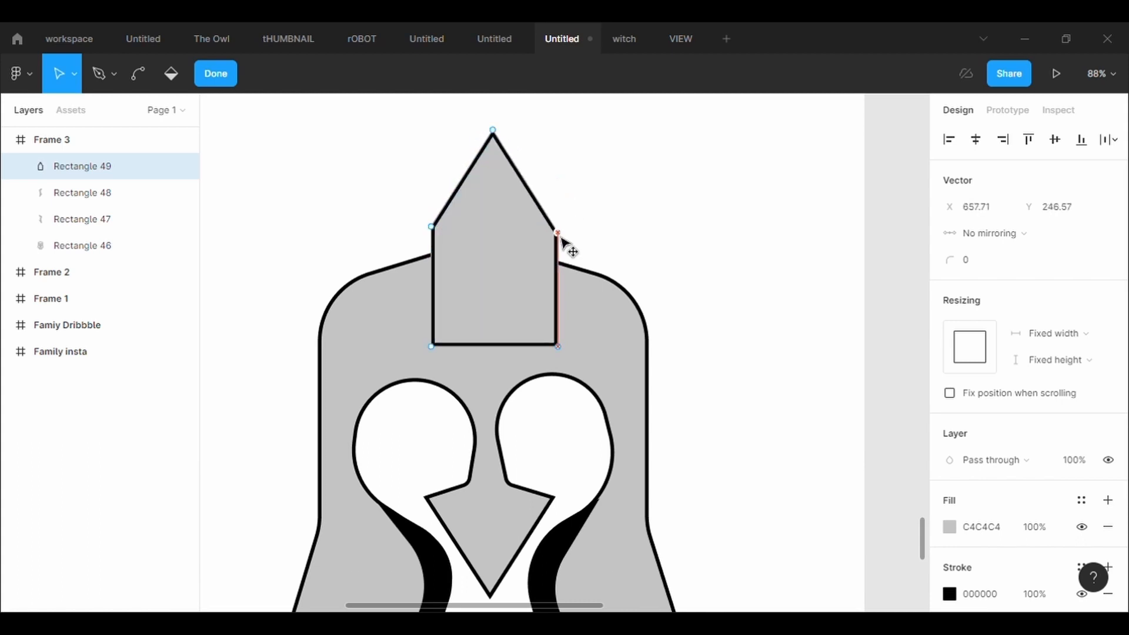
Step: Reposition the pointed shape on the crown and reshape it with added points into notched sides, side spikes and a long downward point
key(Escape)
drag(519, 279, 533, 261)
click(564, 86)
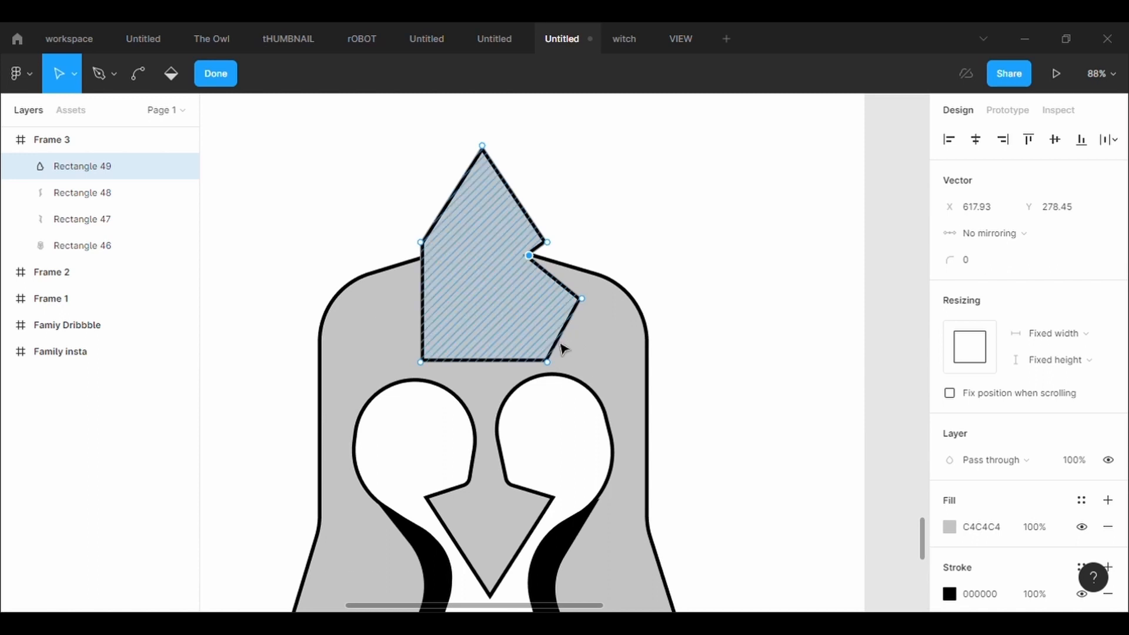
drag(549, 362, 531, 307)
drag(476, 335, 496, 398)
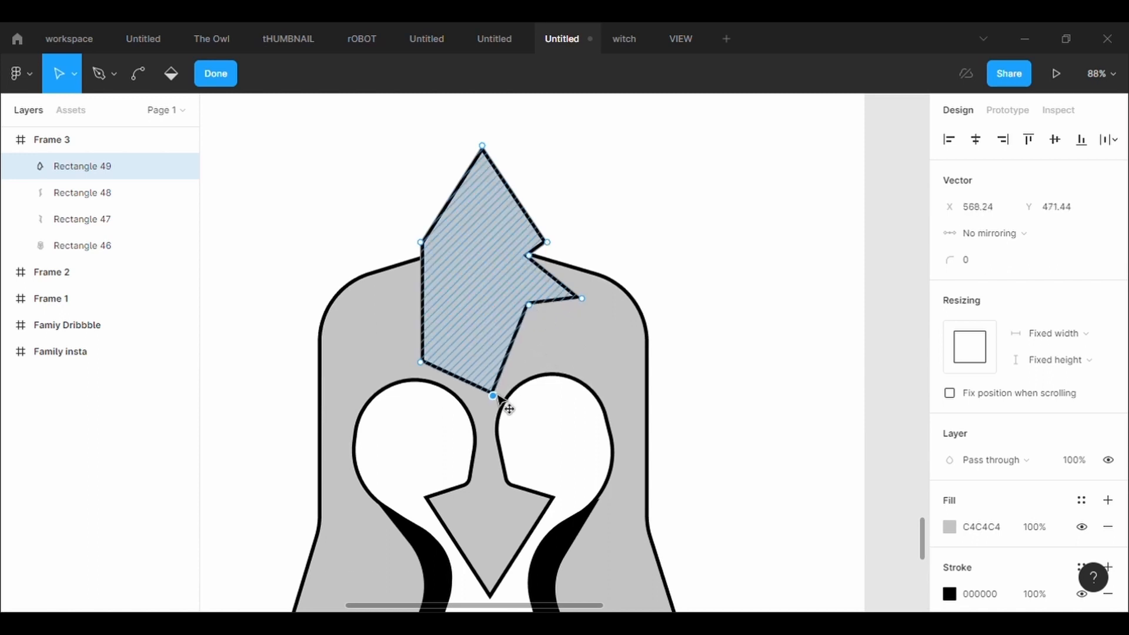
drag(422, 365, 447, 260)
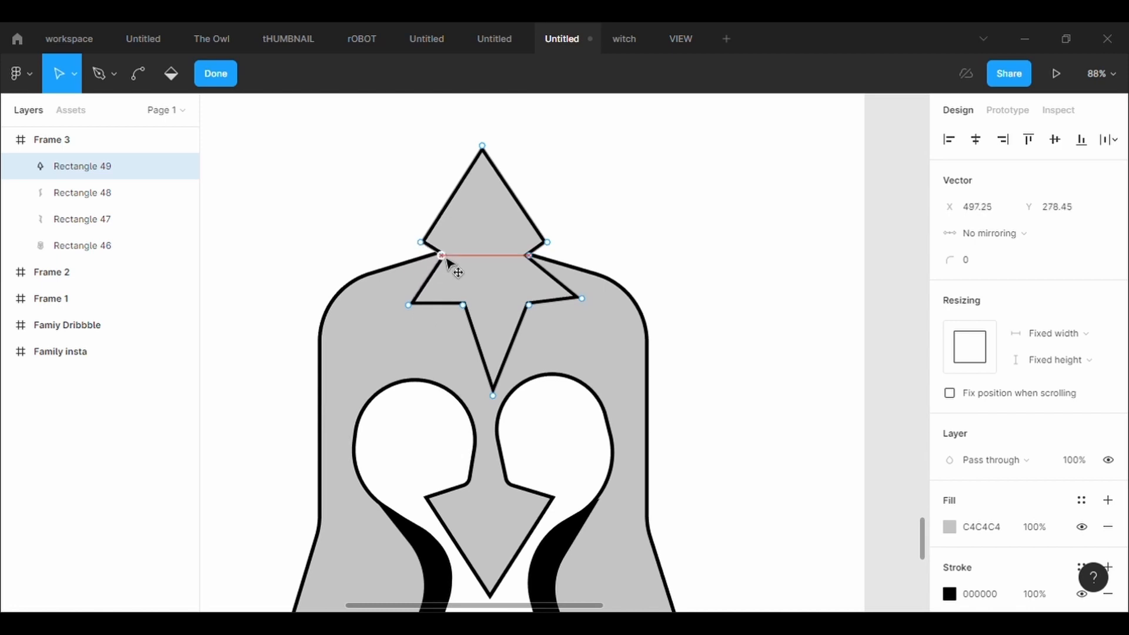
drag(408, 305, 380, 321)
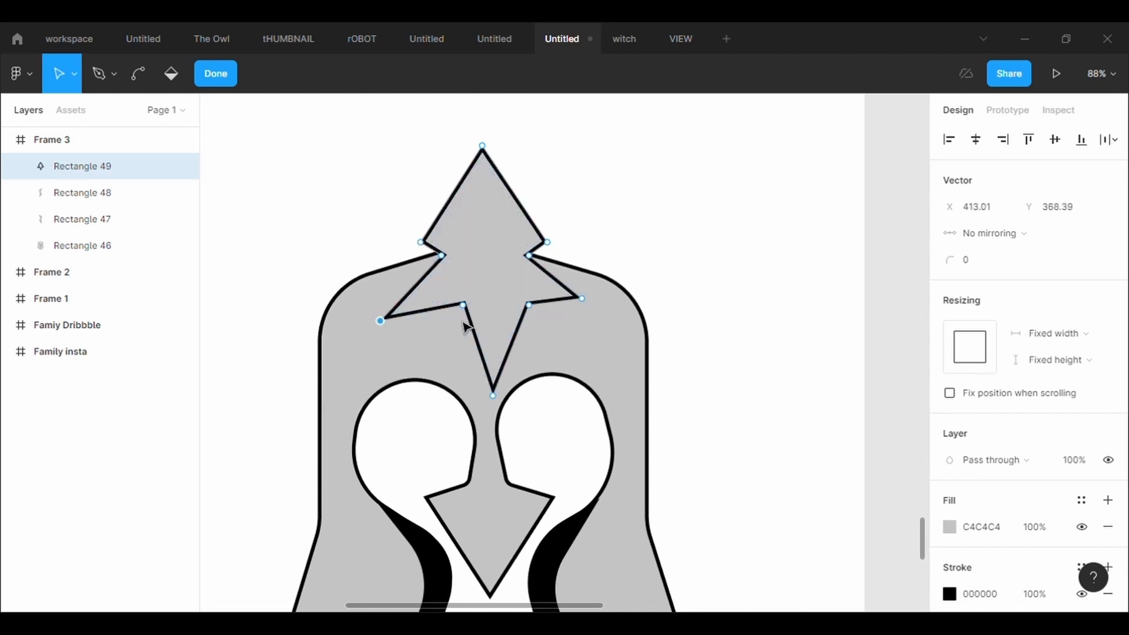
Step: Set the corner radius of the point between the left spike and the downward point to 100
click(463, 306)
click(1004, 268)
text(100)
key(Return)
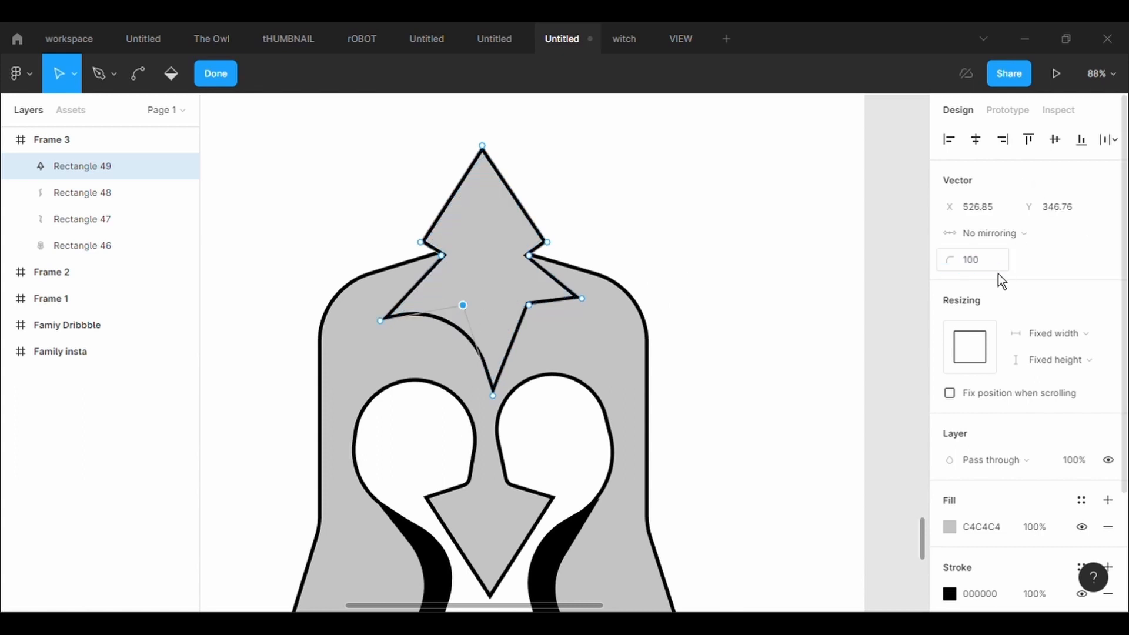
Step: Set the corner radius of the point between the crest's right spike and its downward point to 100
click(528, 305)
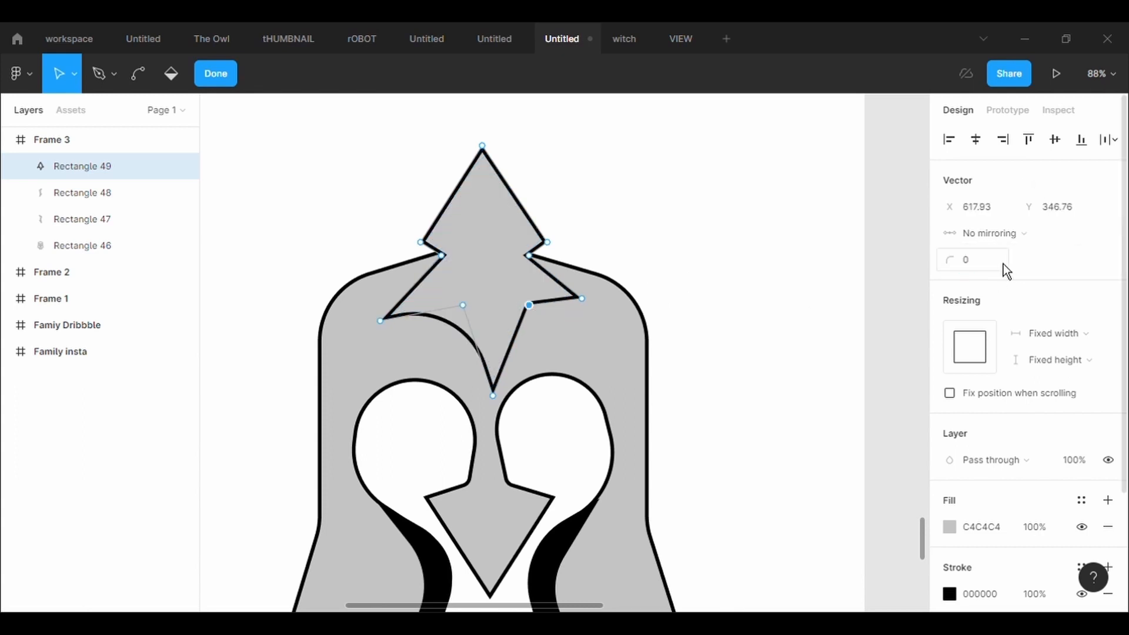
click(979, 268)
text(100)
key(Return)
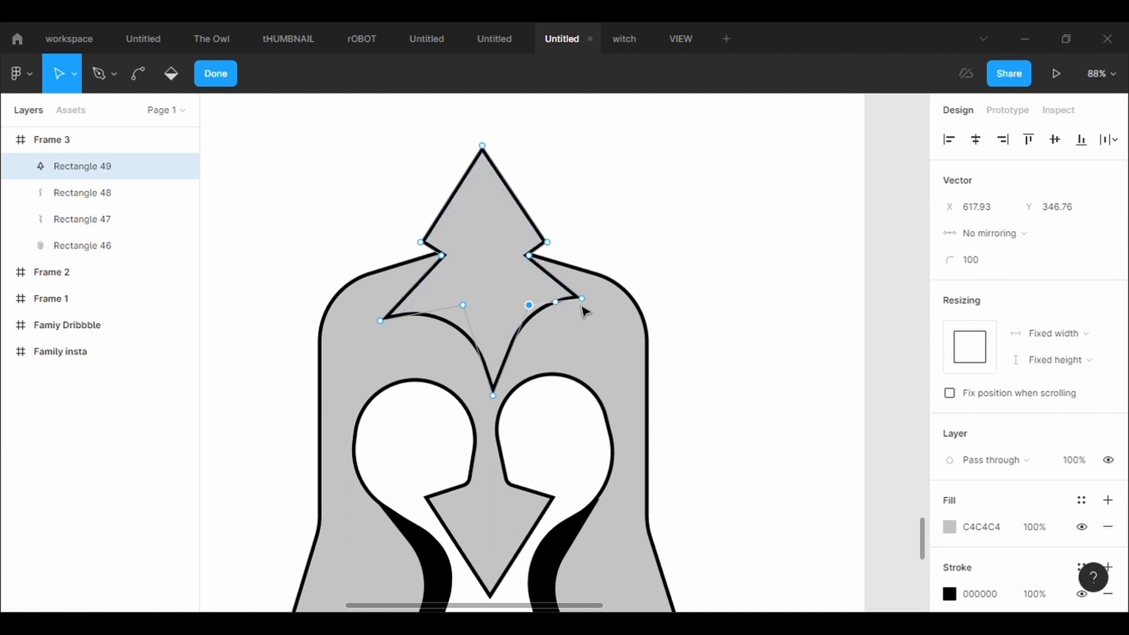
Step: Adjust the crest's two side spikes, downward tip and right rounded point so both halves mirror each other
drag(583, 306, 606, 329)
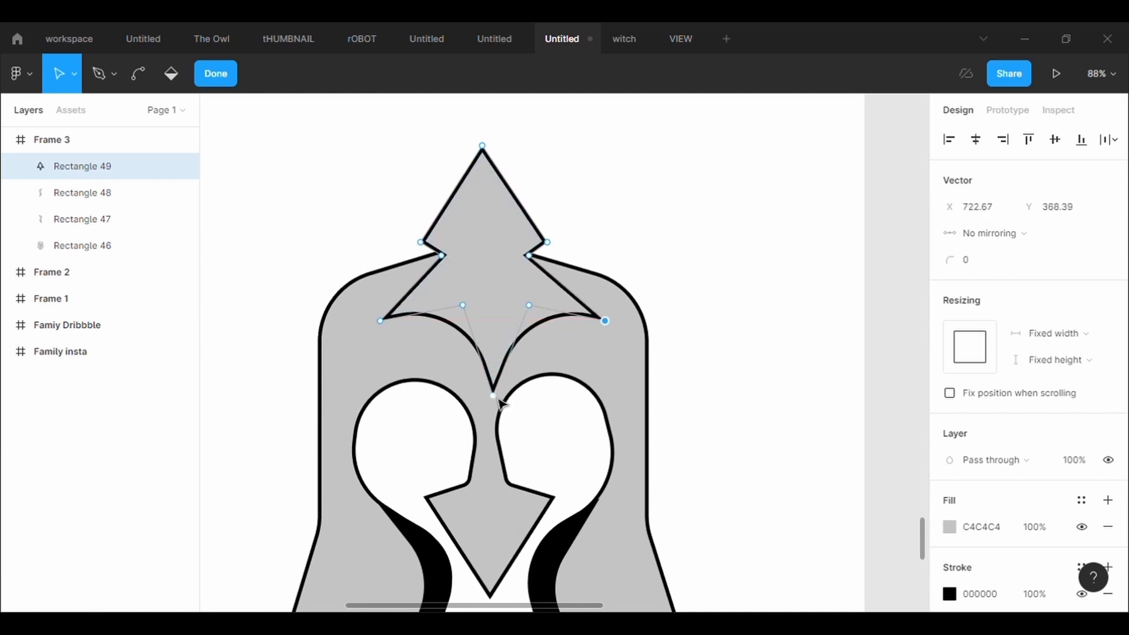
drag(386, 329, 376, 330)
drag(502, 410, 489, 404)
mouse_move(532, 310)
mouse_down()
mouse_move(519, 305)
mouse_move(516, 319)
mouse_up()
key(ctrl+z)
drag(491, 403, 498, 410)
drag(608, 329, 598, 331)
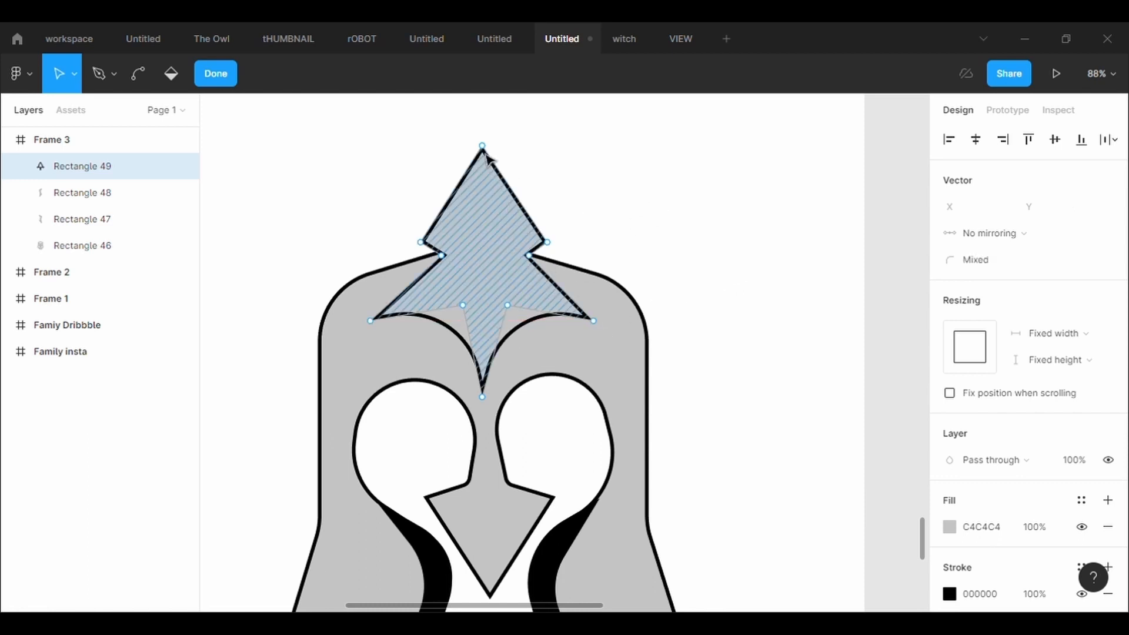
Step: Lower the crest's peak and move the two rounded lower points down and outward to flatten the curves
drag(483, 147, 487, 195)
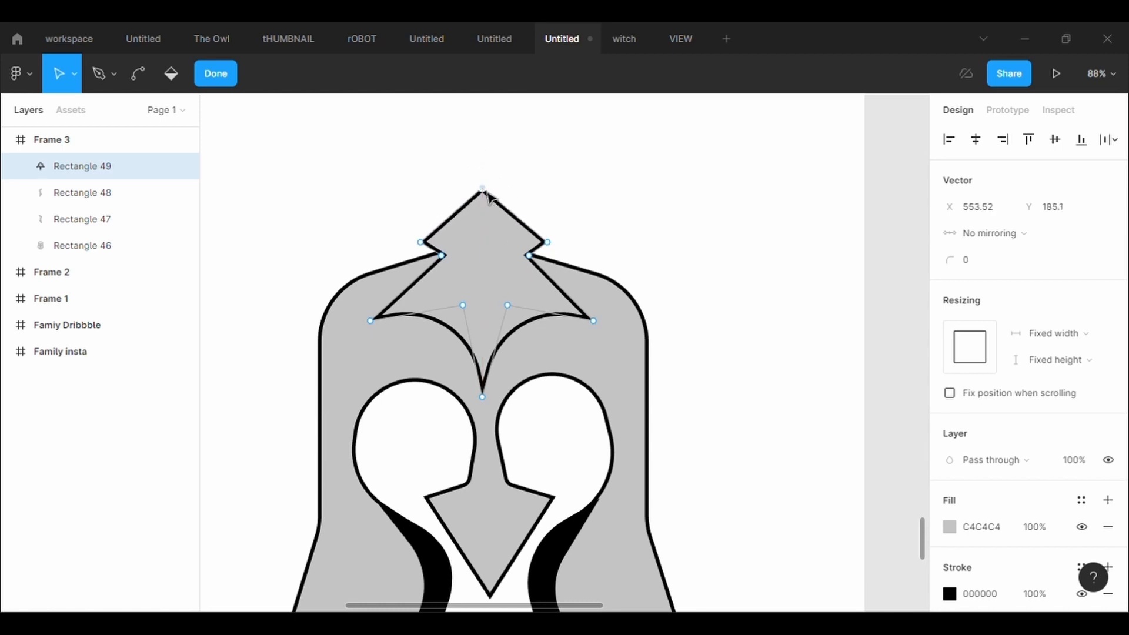
click(464, 319)
key(ctrl)
mouse_move(463, 312)
mouse_down()
mouse_move(474, 315)
mouse_move(454, 342)
mouse_move(449, 332)
mouse_up()
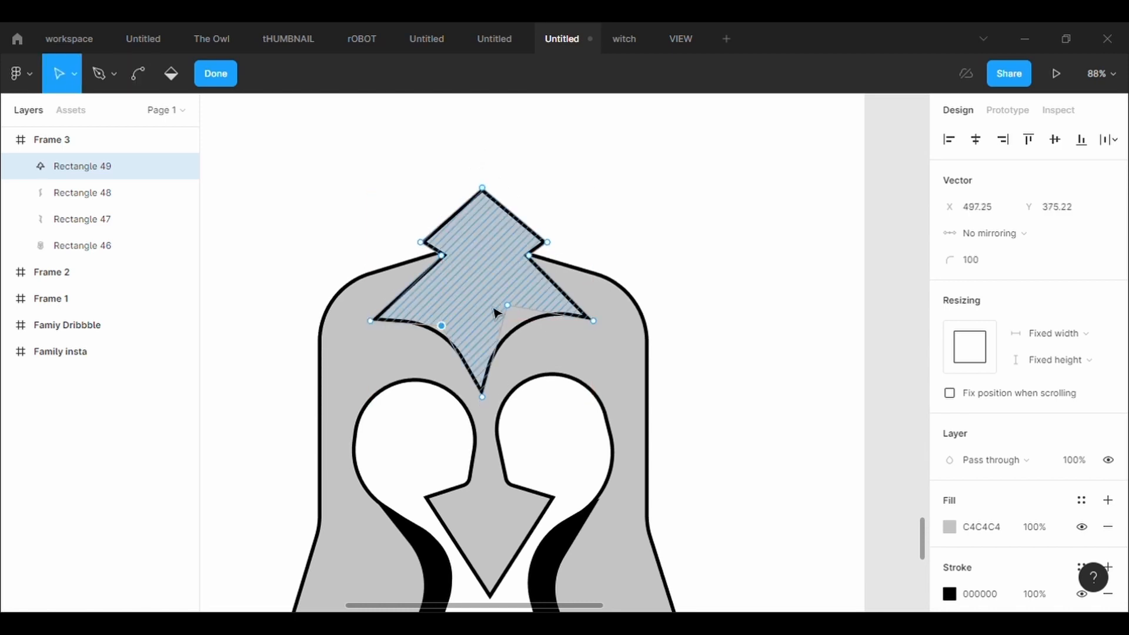
drag(511, 306, 532, 346)
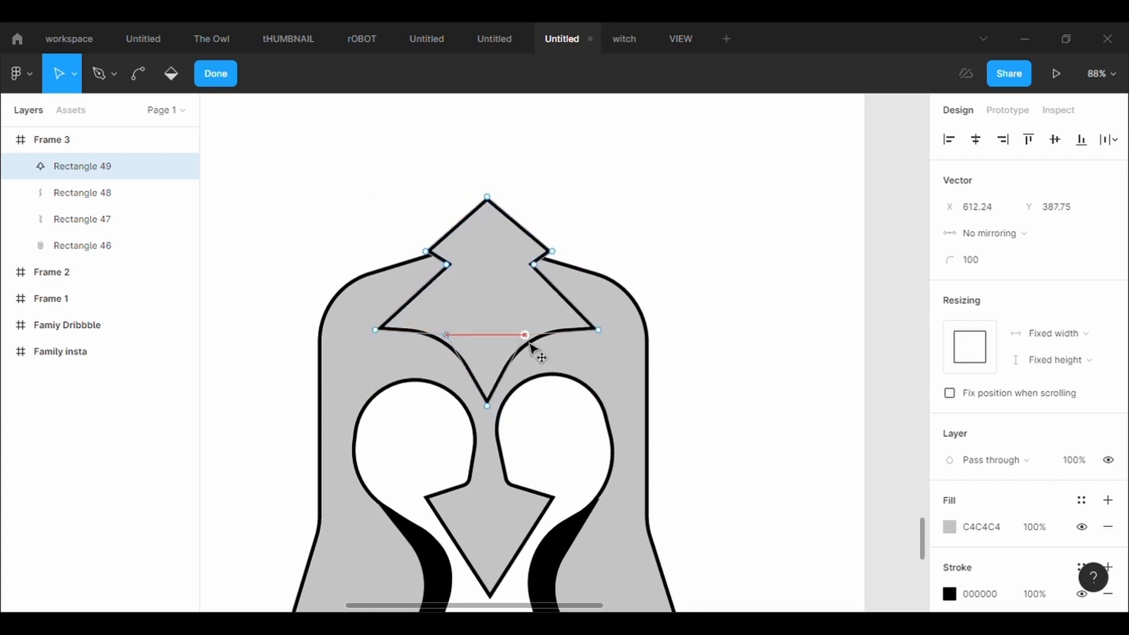
Step: Shift the crest's right notch point inward and its upper left corner slightly outward to even out the outline
click(532, 264)
drag(535, 271, 527, 269)
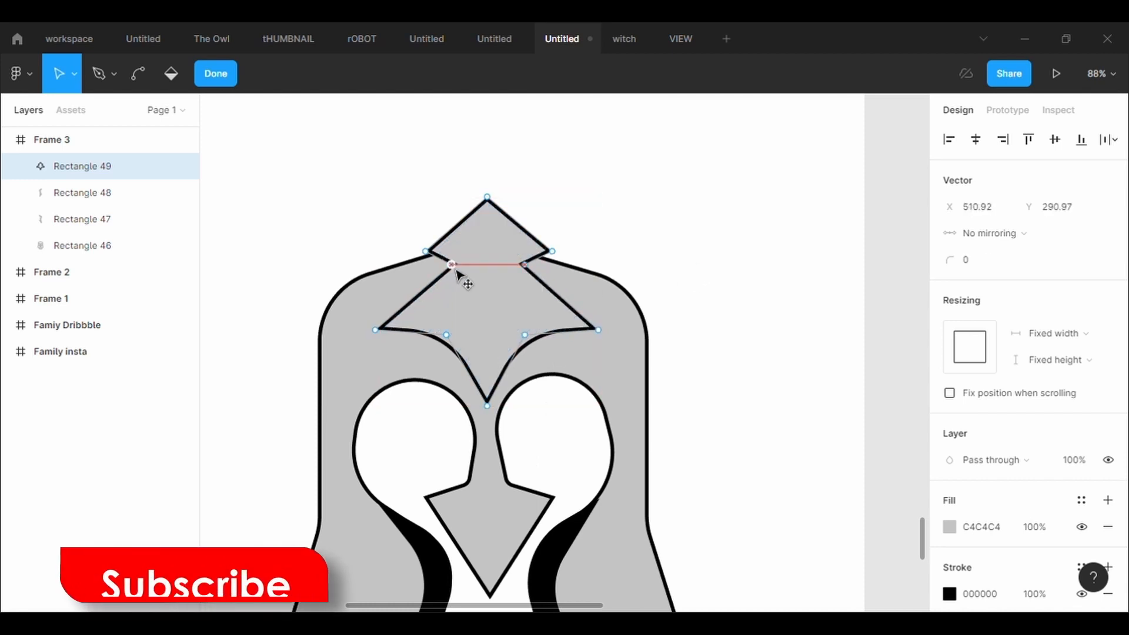
click(447, 265)
click(524, 334)
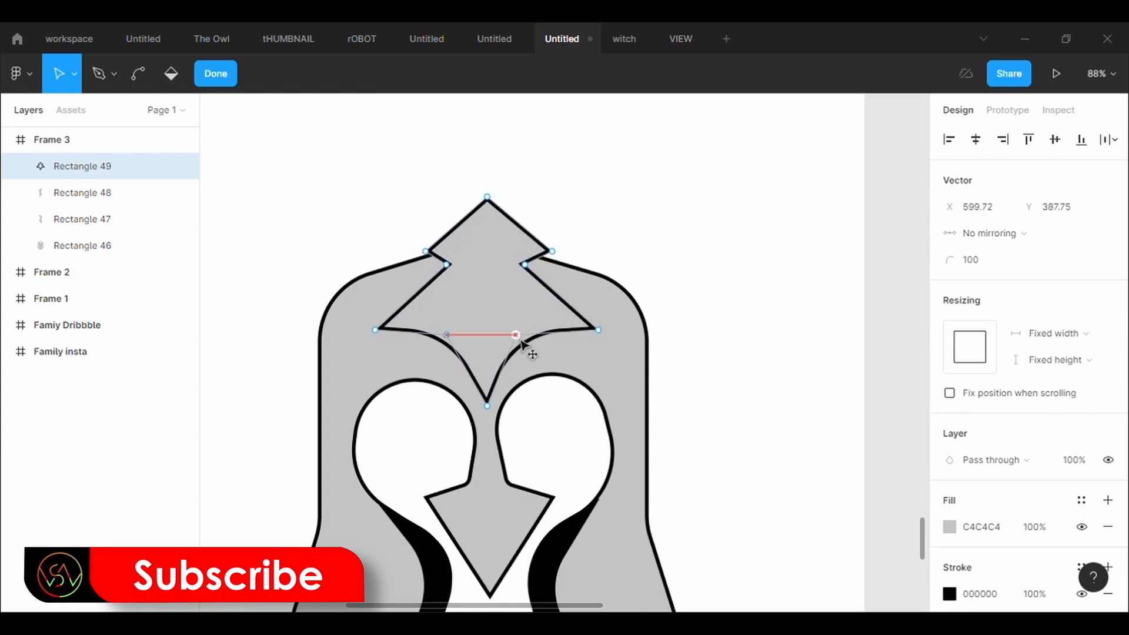
click(552, 220)
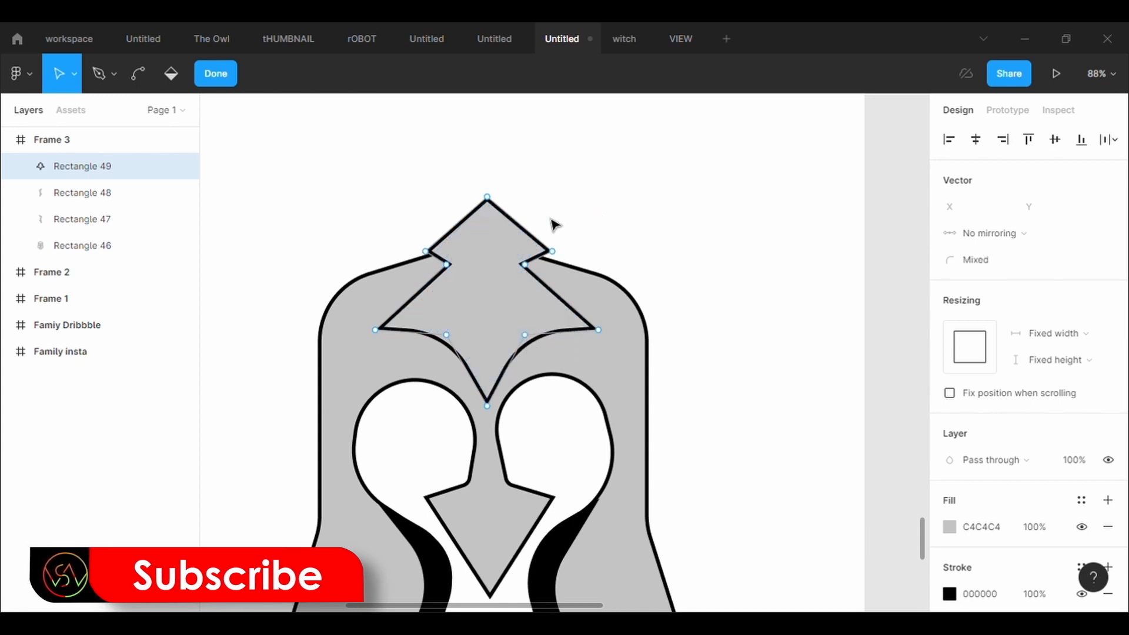
click(488, 199)
drag(488, 203, 489, 203)
click(430, 259)
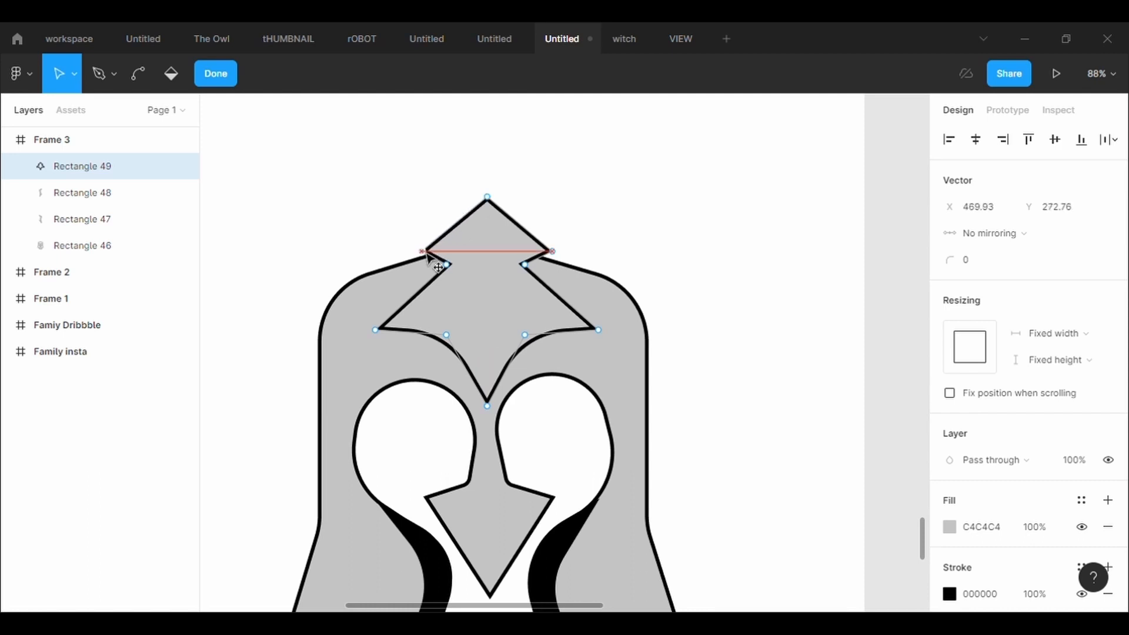
click(629, 196)
Step: Set the corner radius of both inner notch points on the crest to 50
click(525, 265)
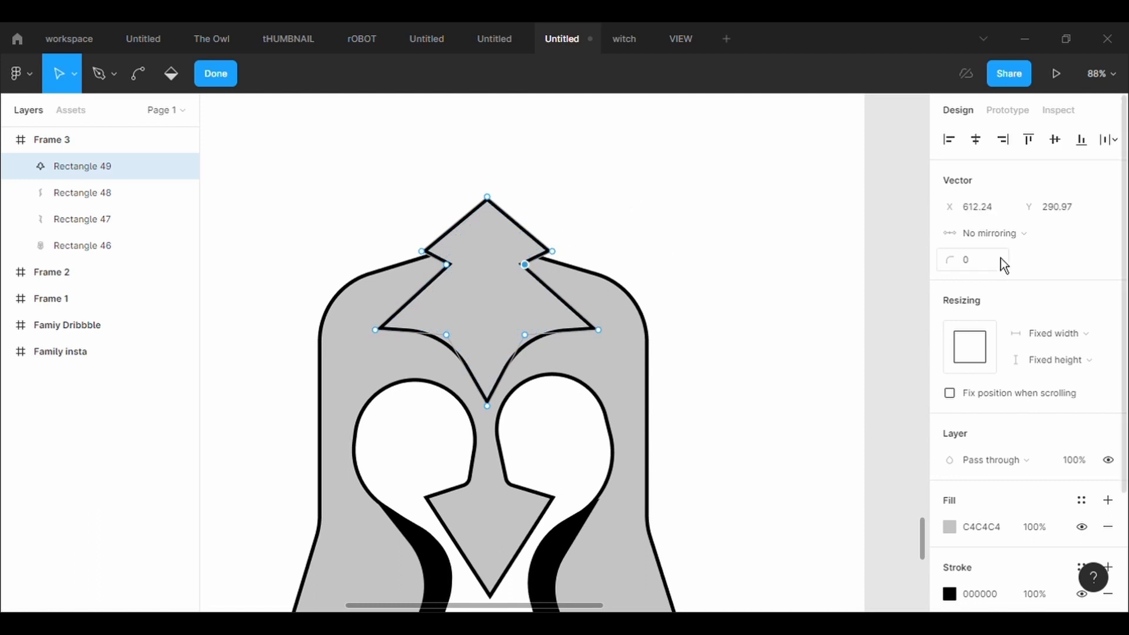
text(20)
key(Return)
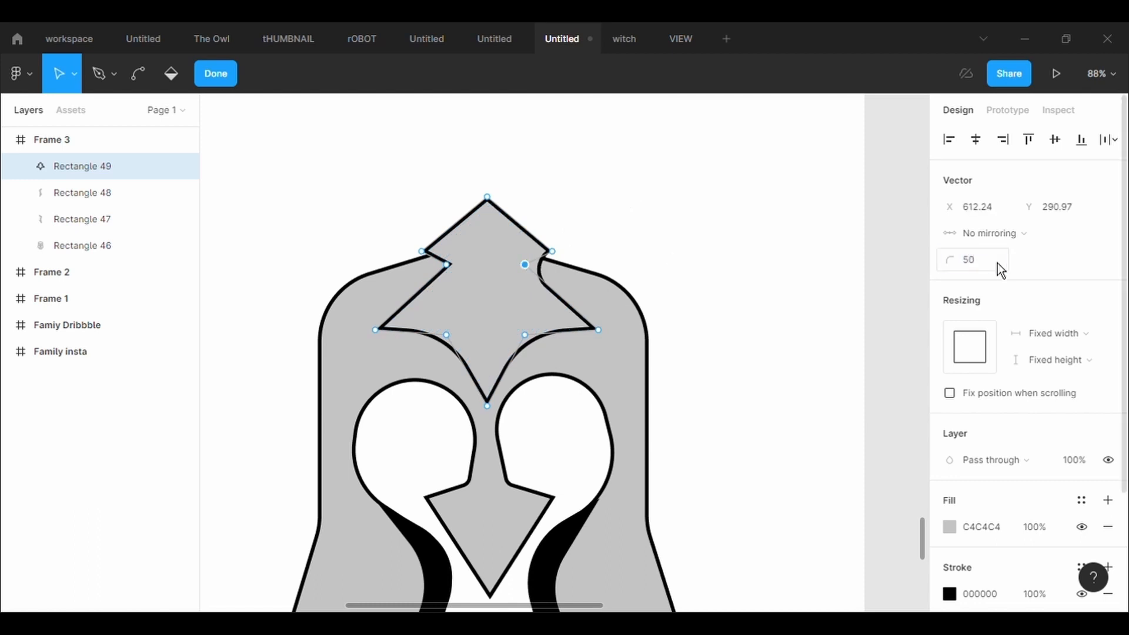
click(448, 265)
click(991, 264)
text(50)
key(Return)
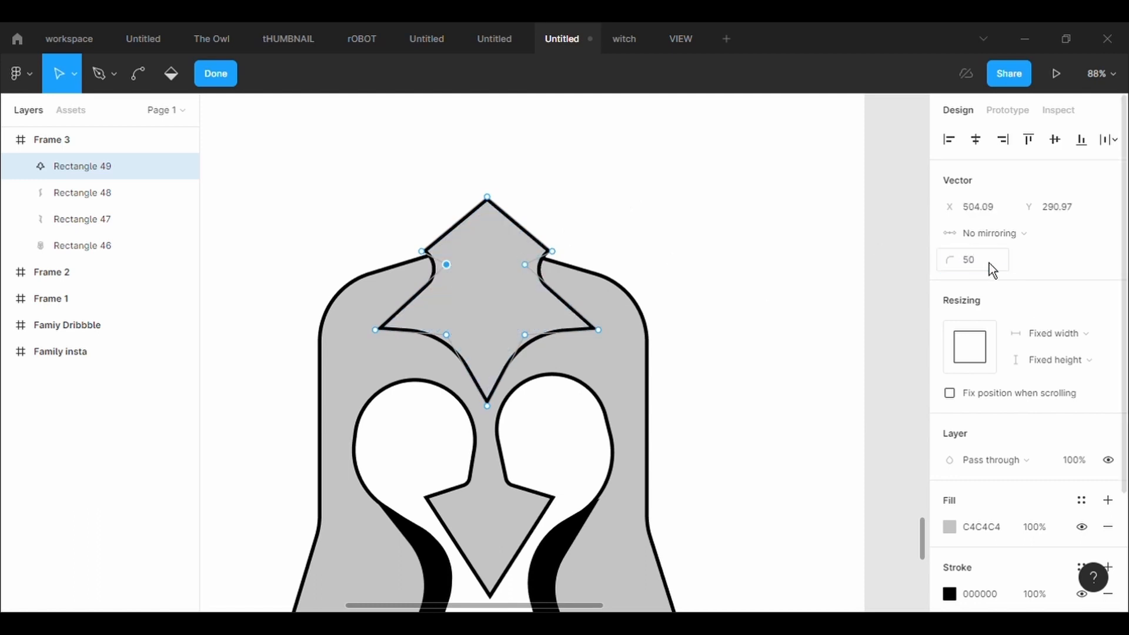
Step: Set the corner radius of both outer corners below the crest's peak to 50 and nudge the left one outward
click(553, 251)
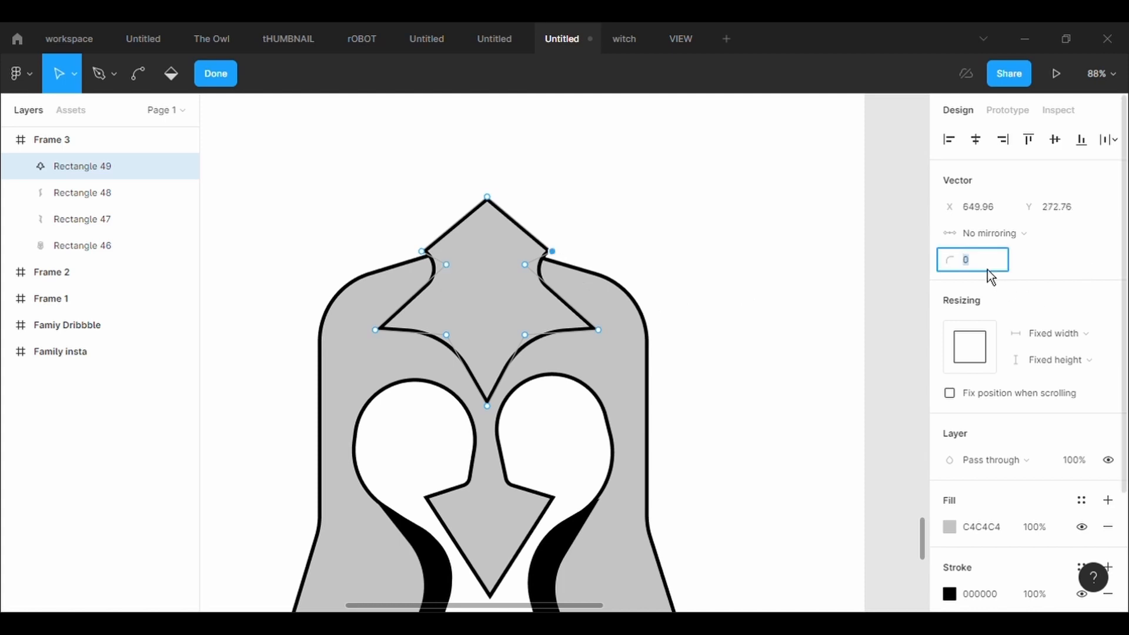
text(50)
key(Return)
click(435, 256)
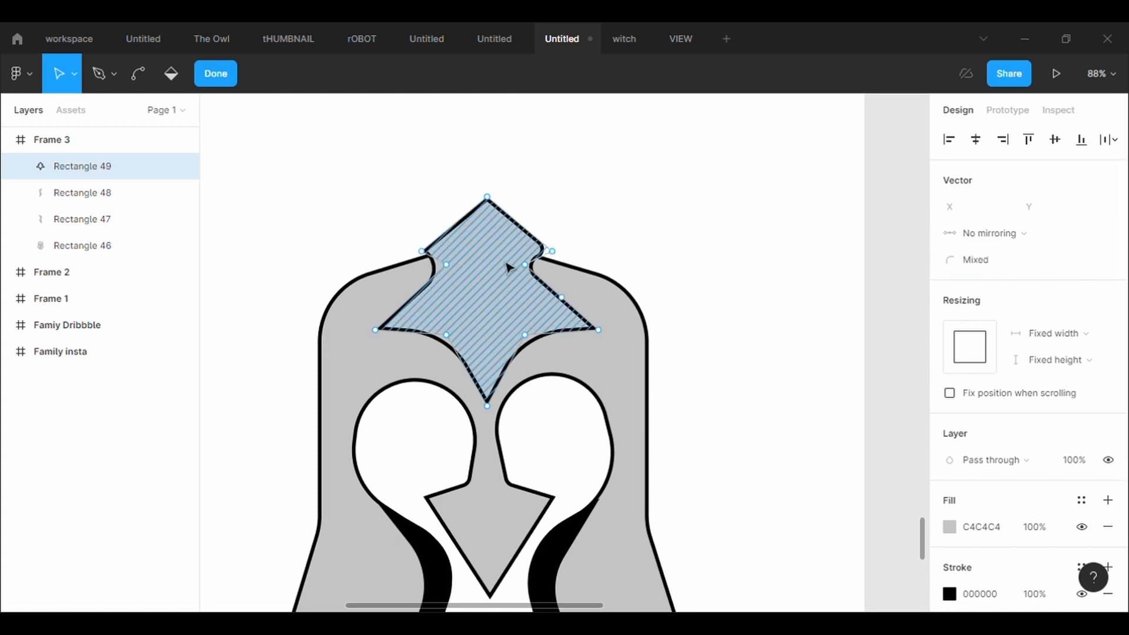
click(422, 251)
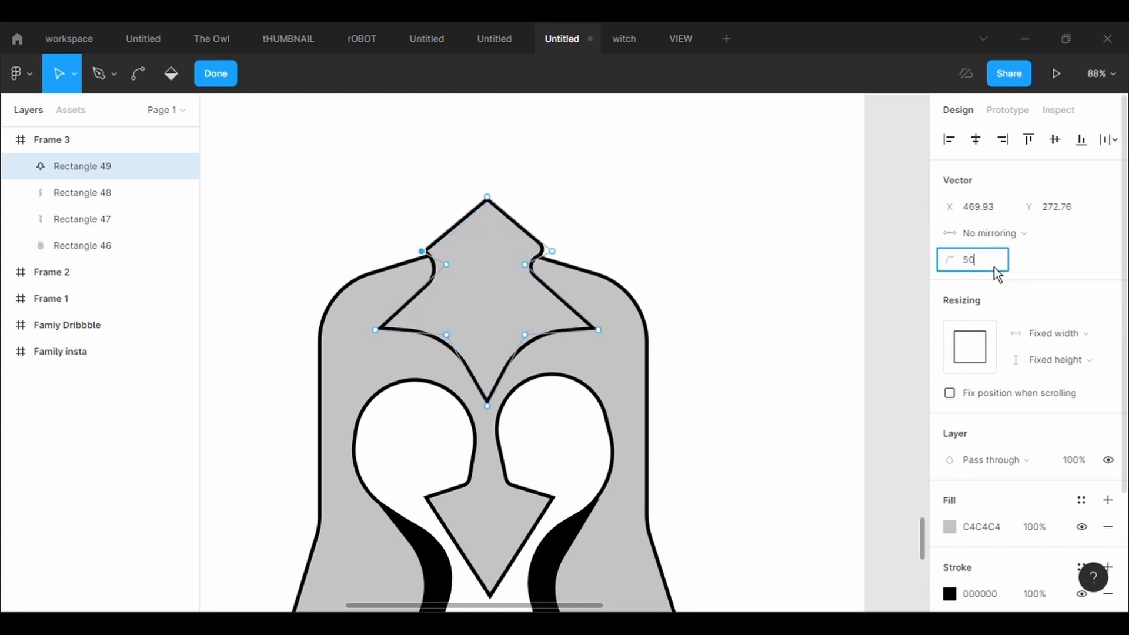
key(Return)
drag(425, 254, 422, 254)
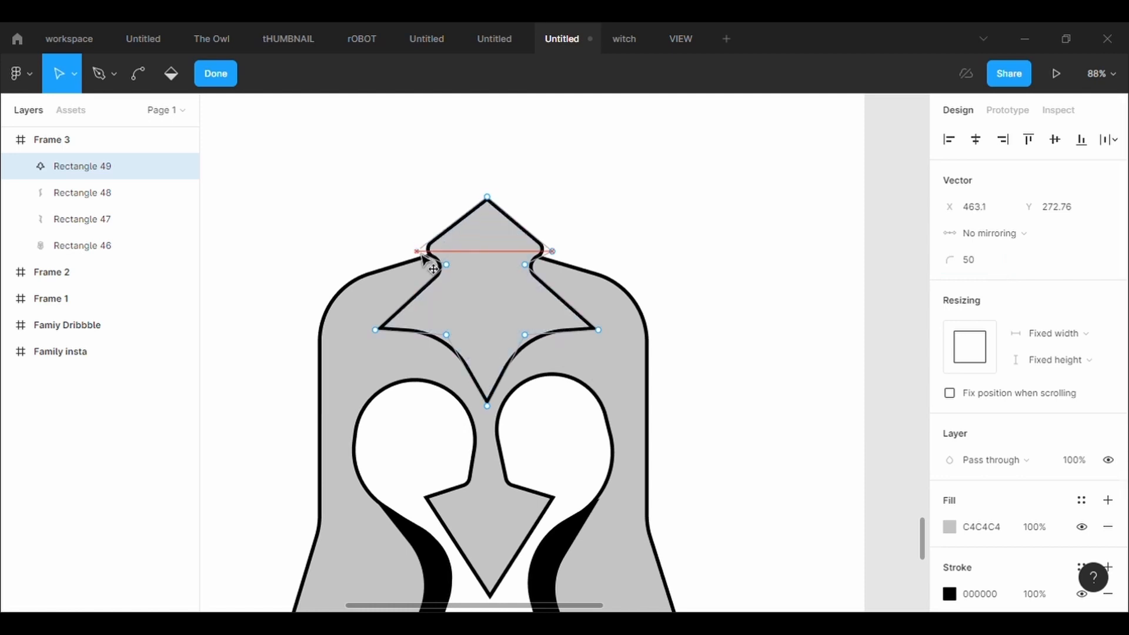
drag(491, 199, 491, 198)
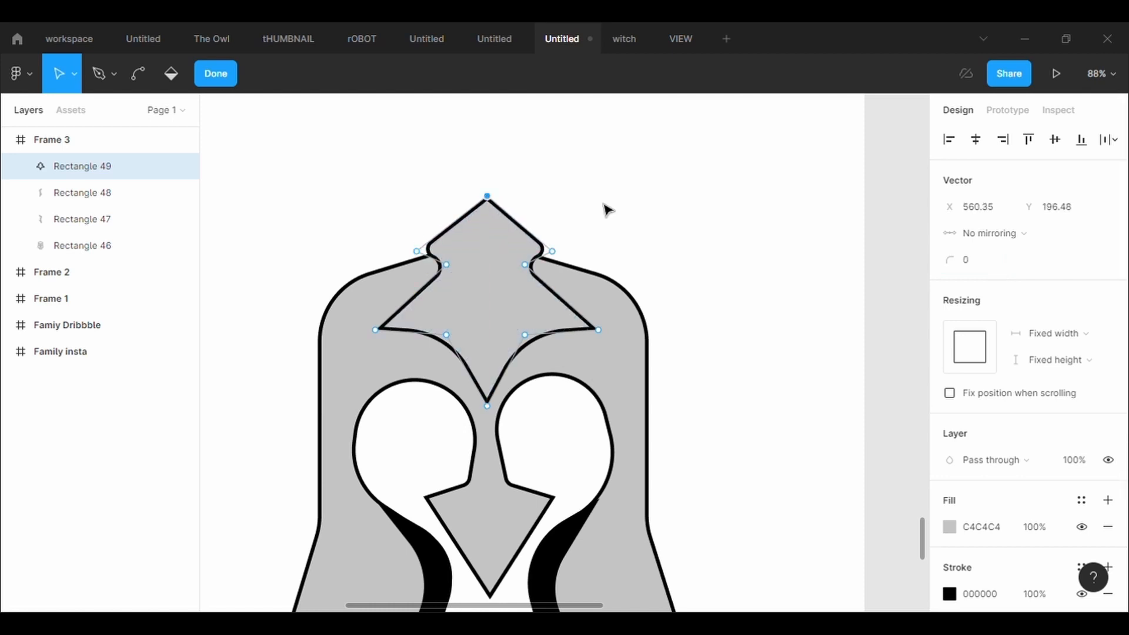
Step: Fill the crest with black 000000 sampled from the cheek guard's band
scroll(729, 255, down, 3)
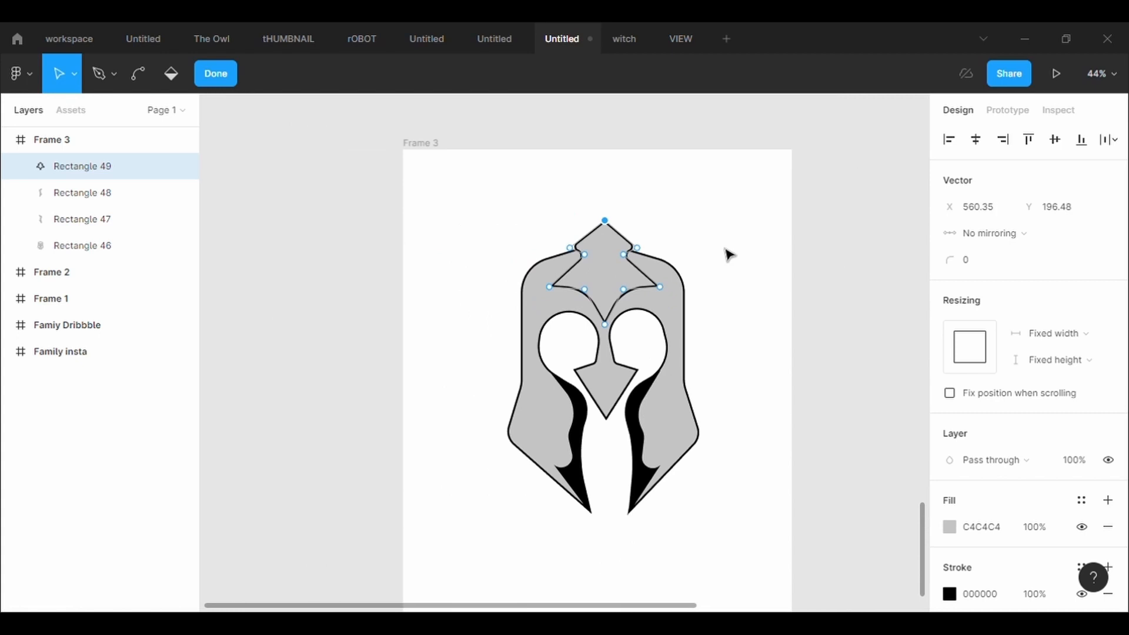
click(950, 528)
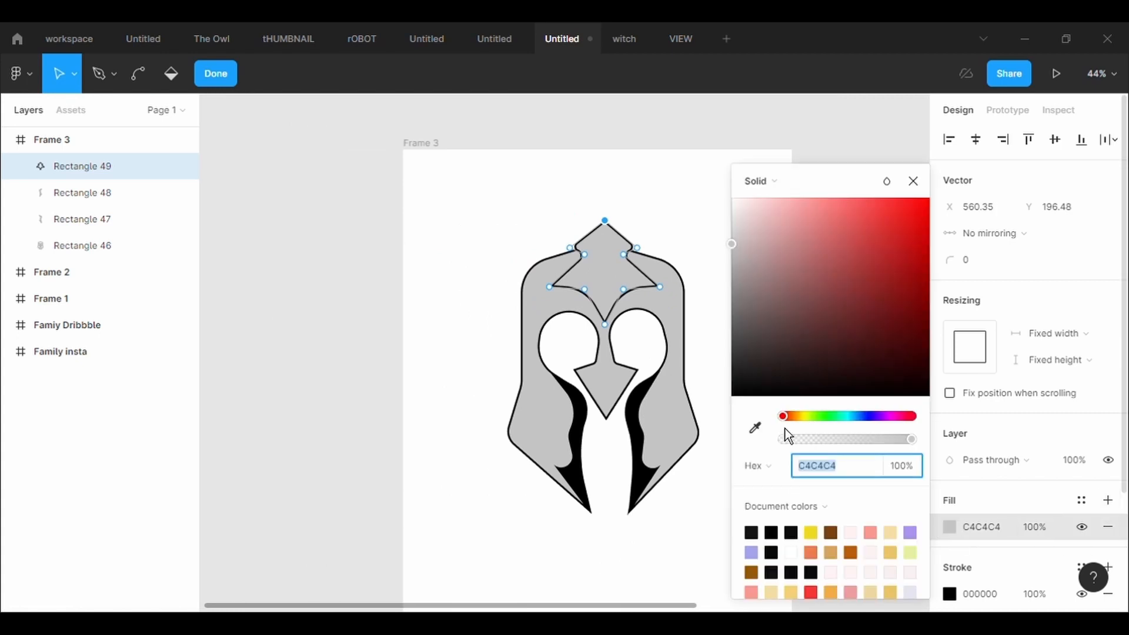
click(756, 429)
click(646, 479)
double_click(698, 560)
click(700, 564)
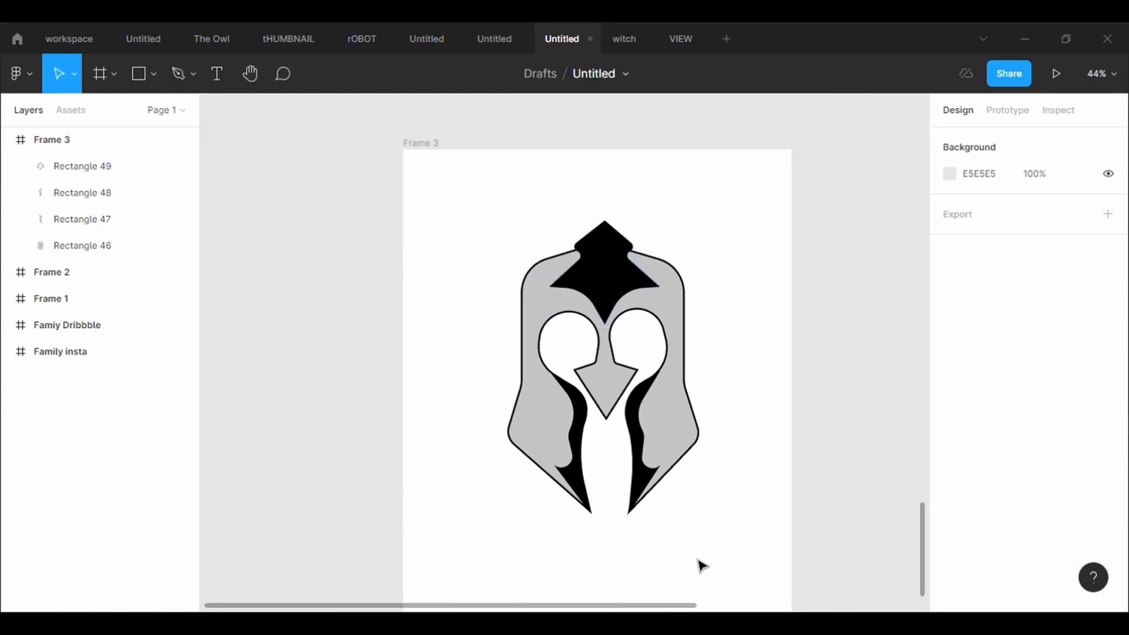
Step: Shift the whole crest slightly left to align it with the helmet's vertical centre
click(617, 290)
scroll(616, 291, up, 3)
double_click(611, 292)
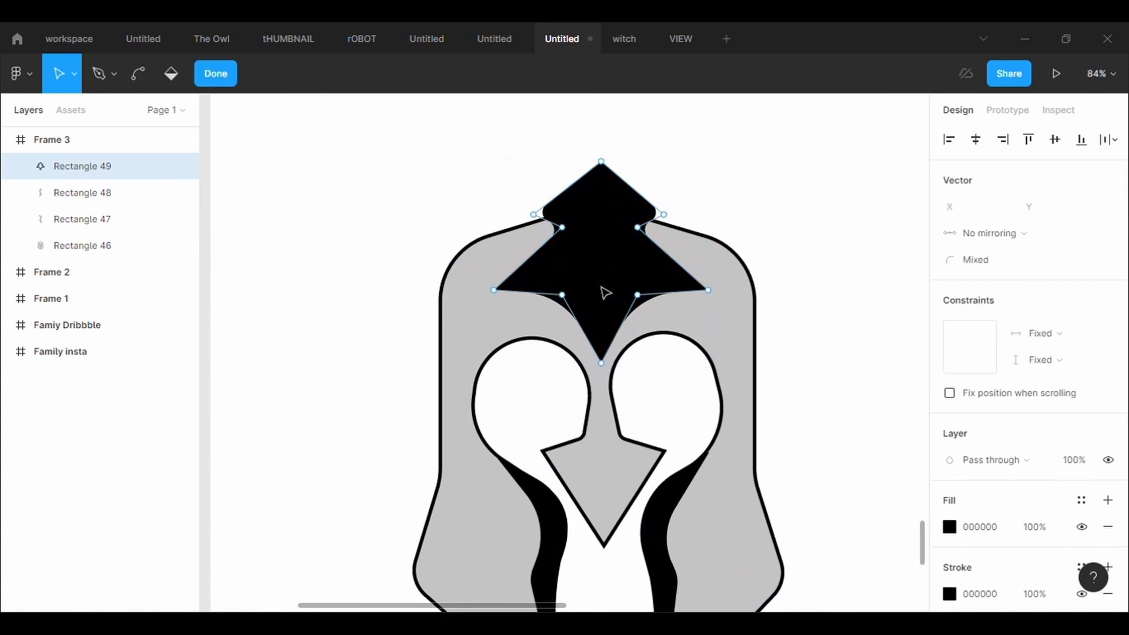
key(Escape)
double_click(602, 286)
key(Escape)
drag(602, 286, 599, 287)
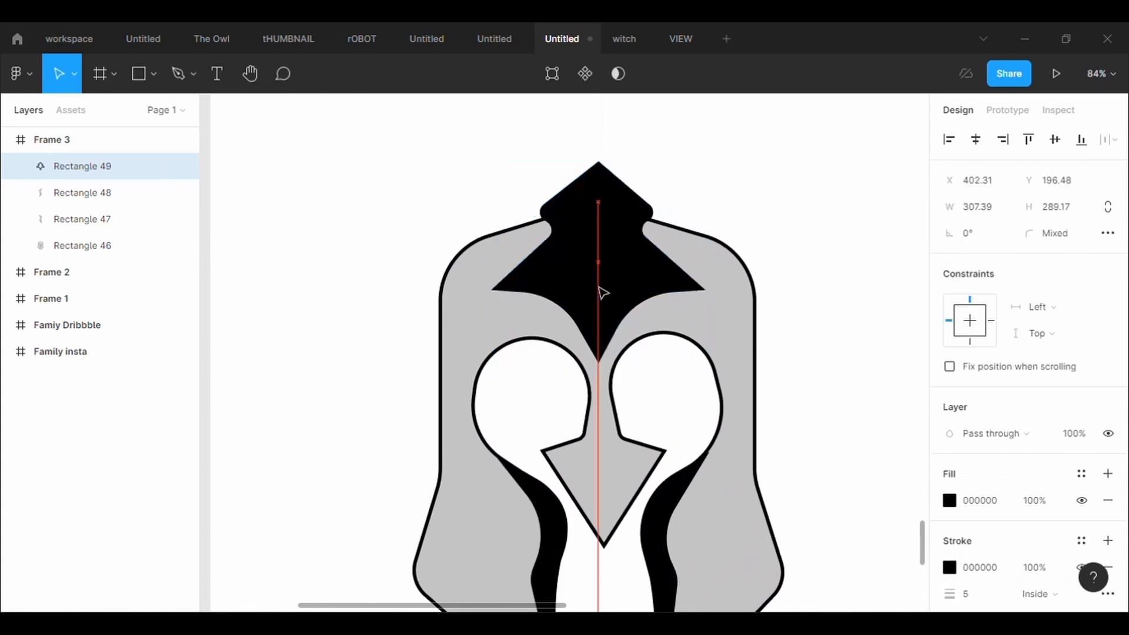
click(834, 259)
Step: Draw a closed triangular horn about 206 × 400 rising from the helmet's upper right shoulder, with a stroke width of 5
key(shift+1)
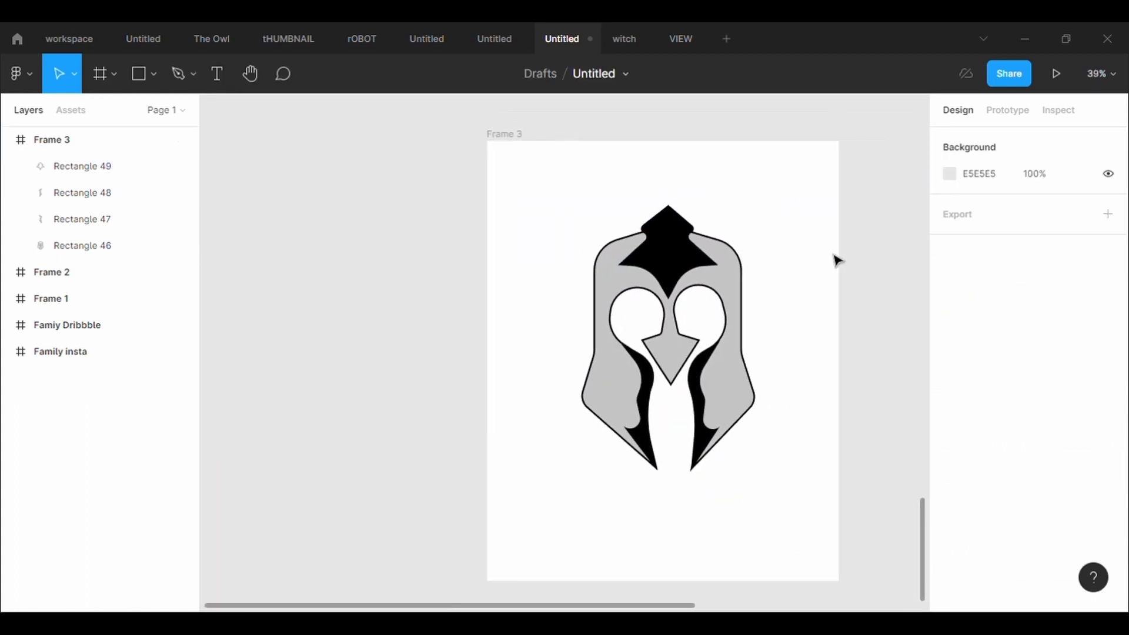
scroll(837, 260, up, 1)
click(178, 88)
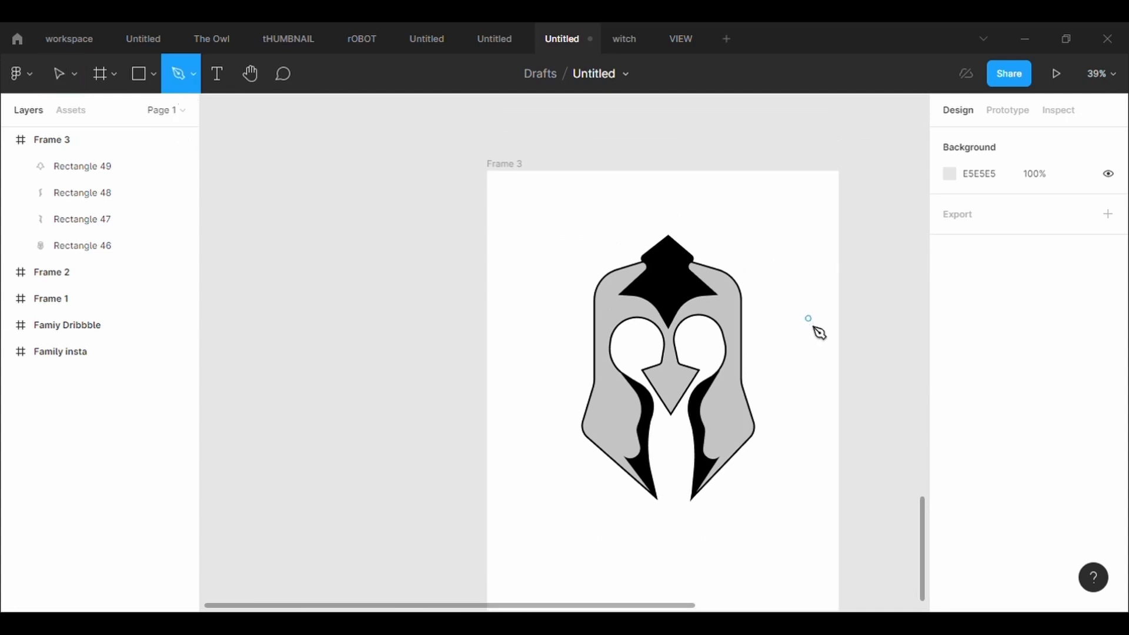
scroll(758, 283, up, 3)
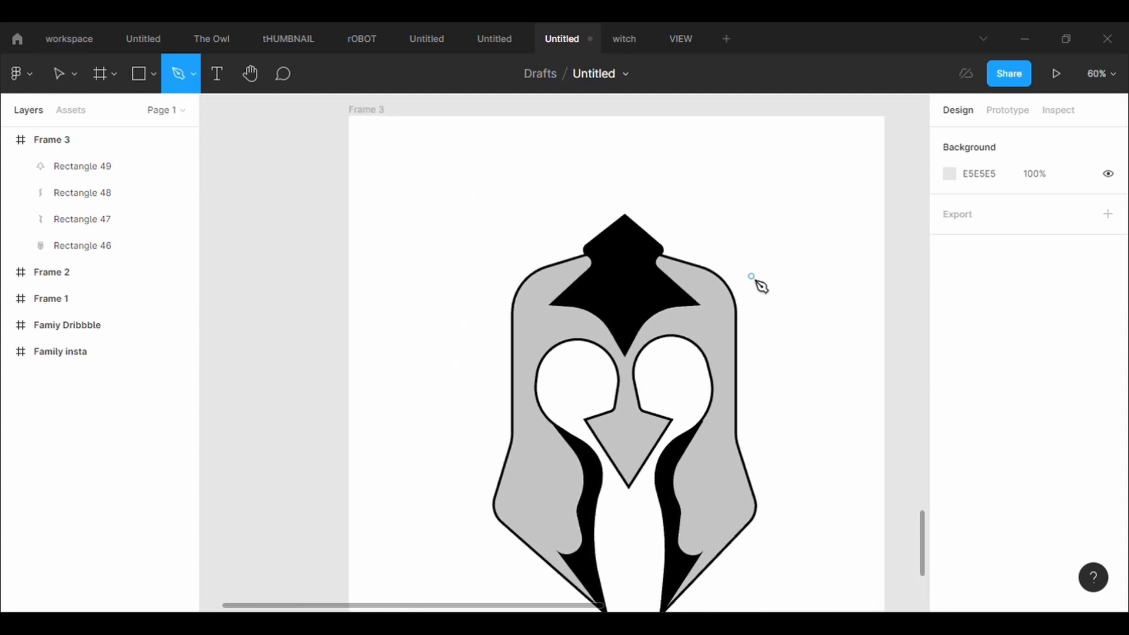
click(693, 270)
click(798, 158)
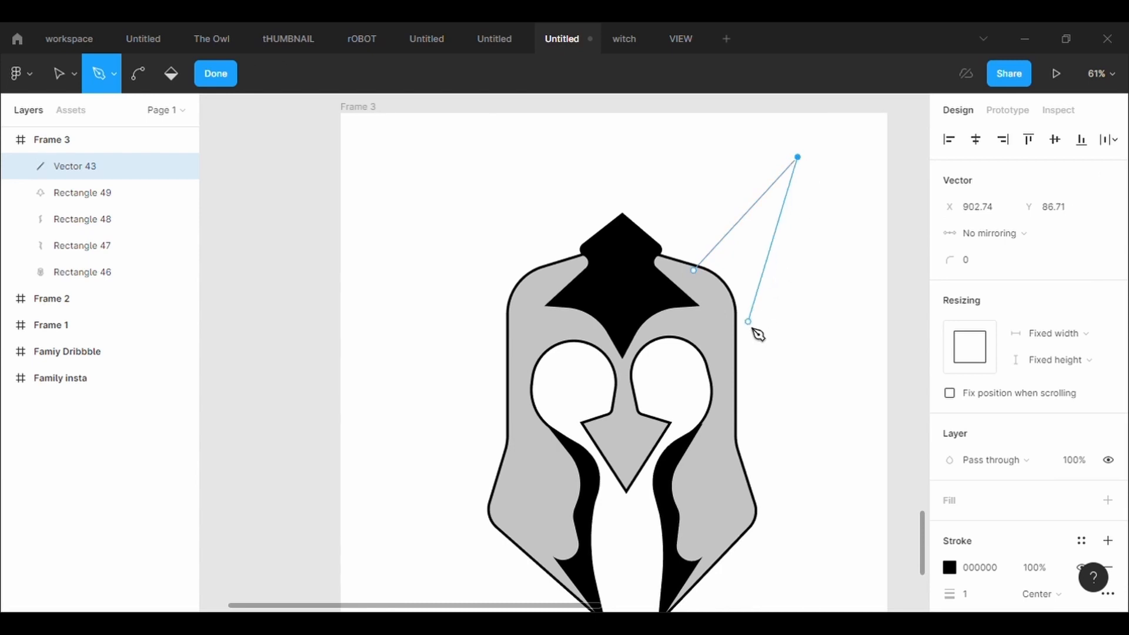
click(729, 360)
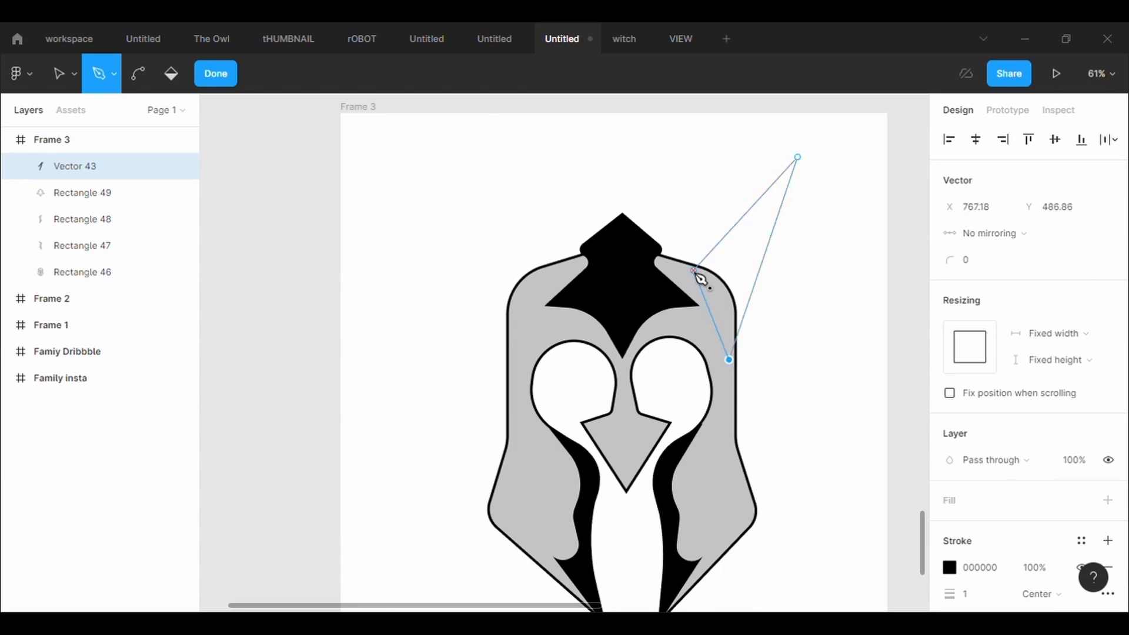
click(695, 271)
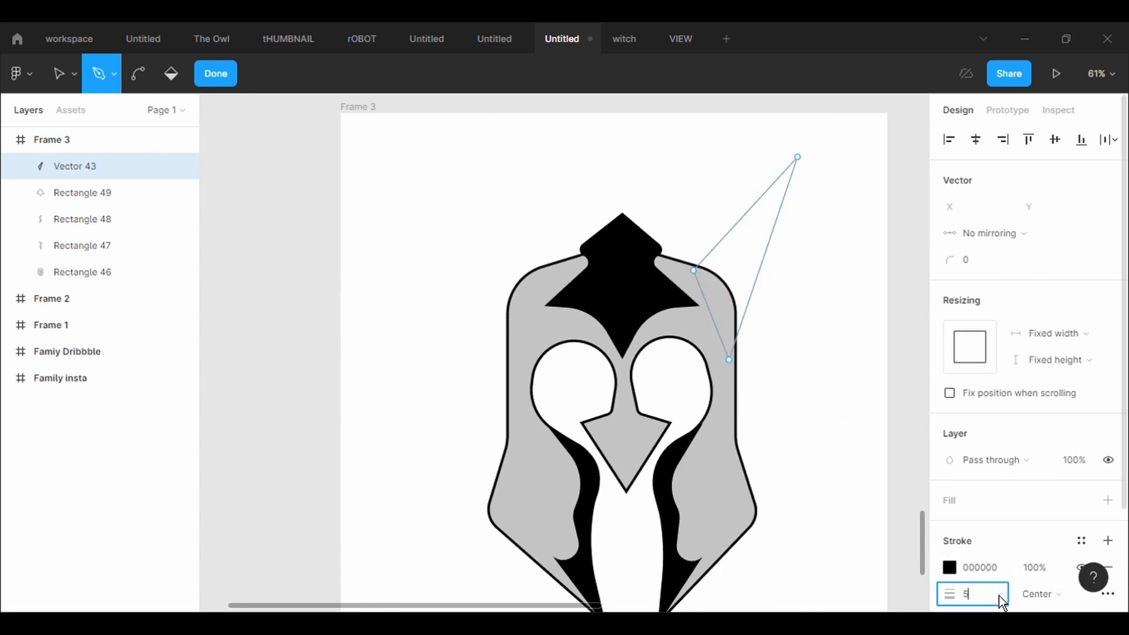
key(Return)
Step: Add a C4C4C4 fill to the triangular horn and send it behind the helmet
click(1107, 500)
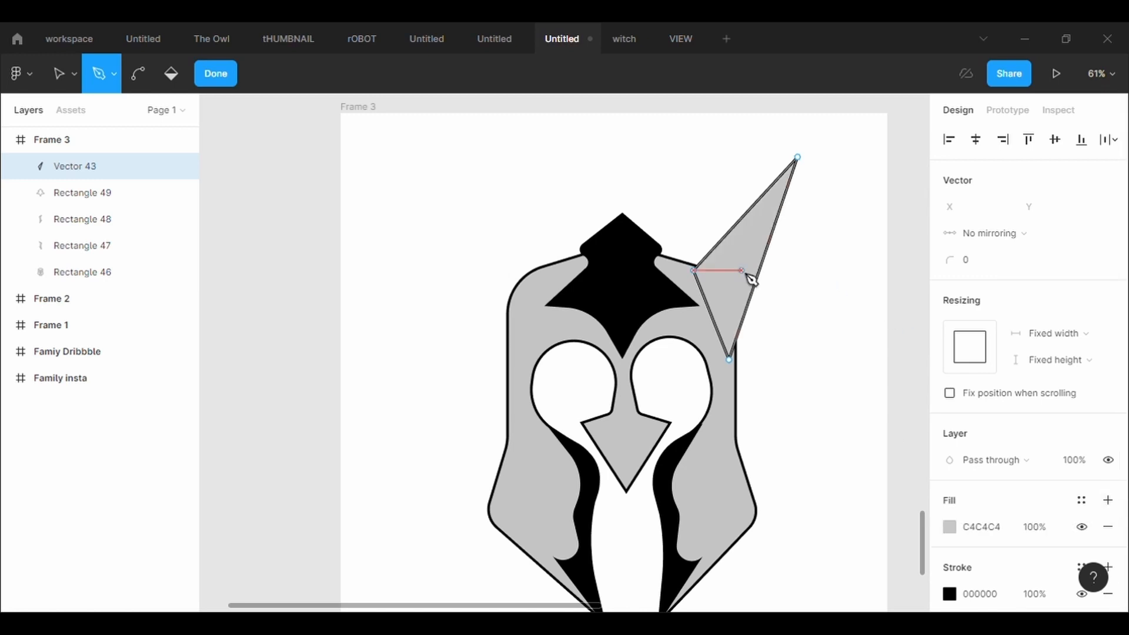
key(Escape)
right_click(756, 290)
click(759, 297)
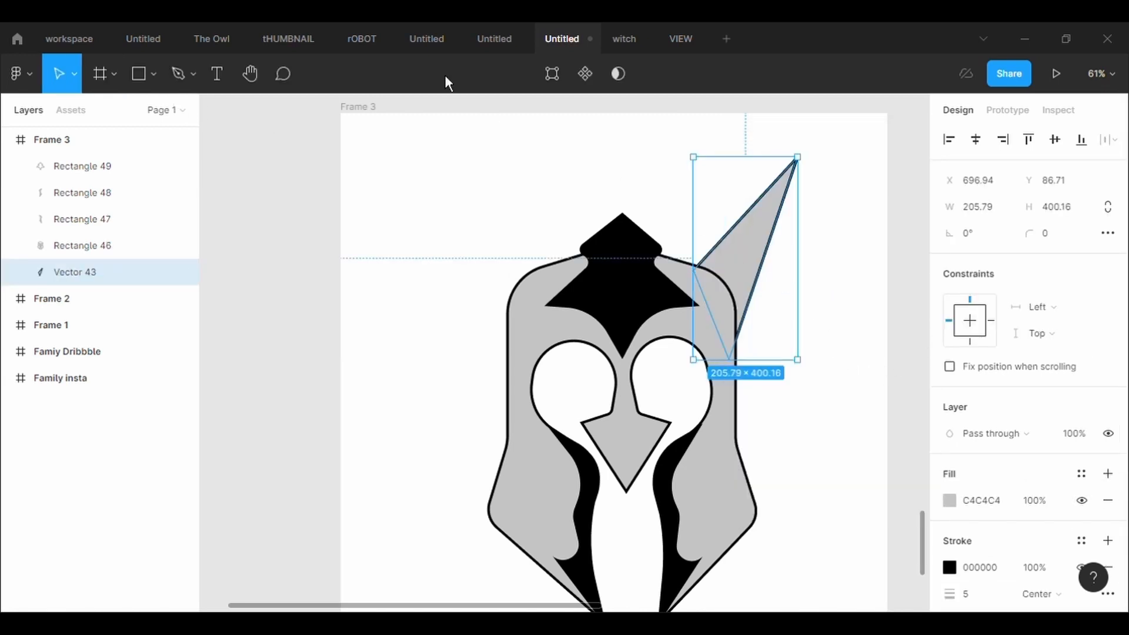
Step: Bend both long edges of the horn so it curves upward to its tip
click(550, 75)
click(138, 75)
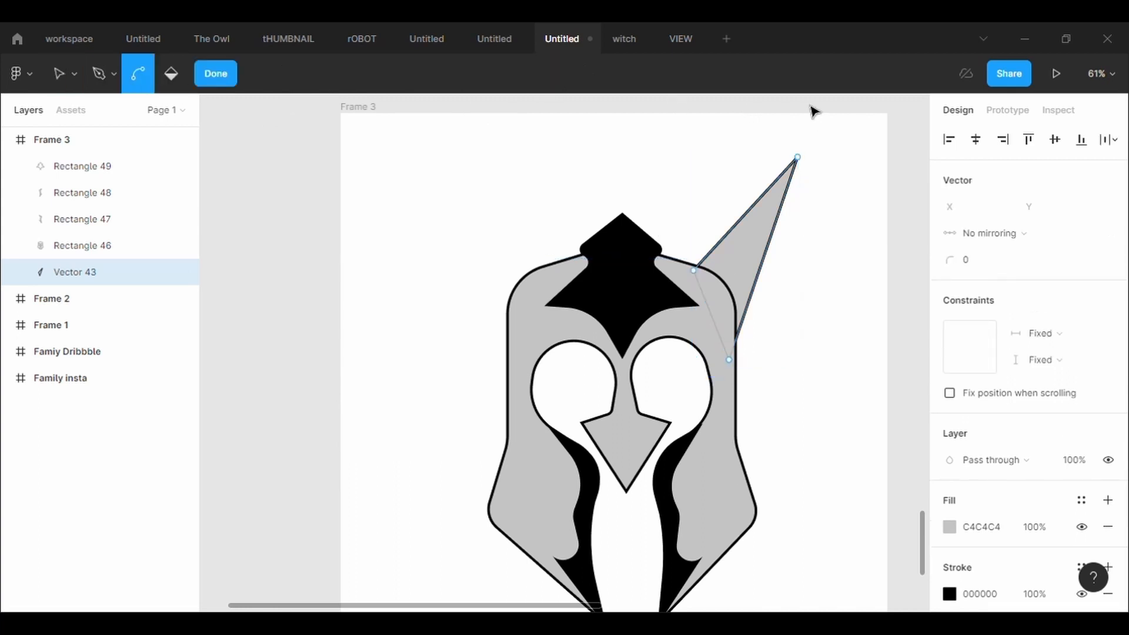
drag(738, 222, 778, 264)
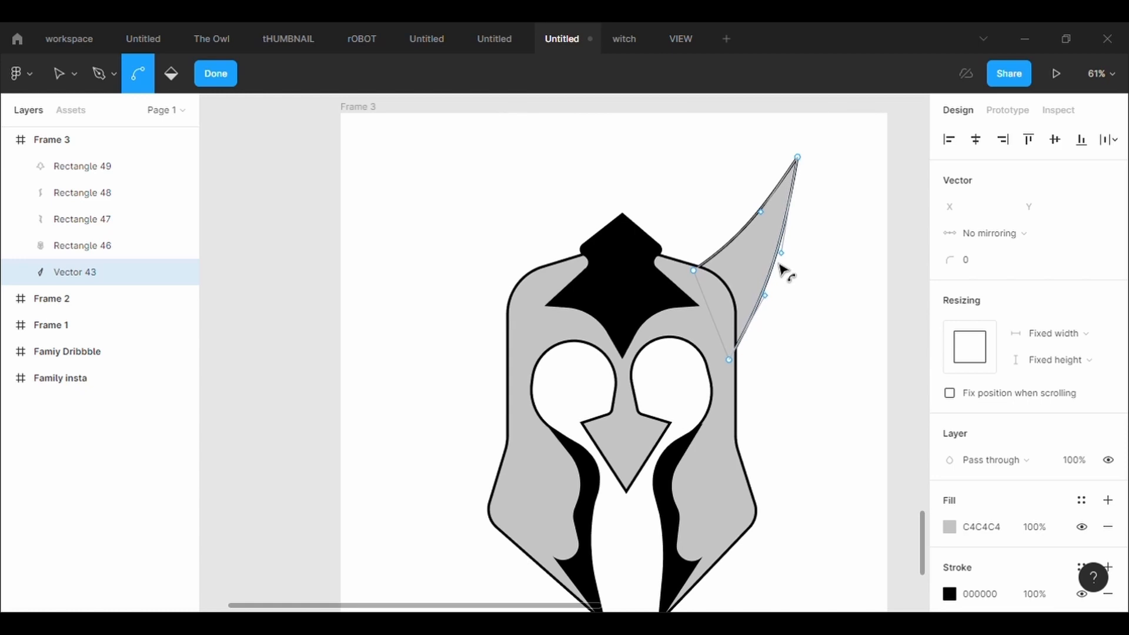
key(Escape)
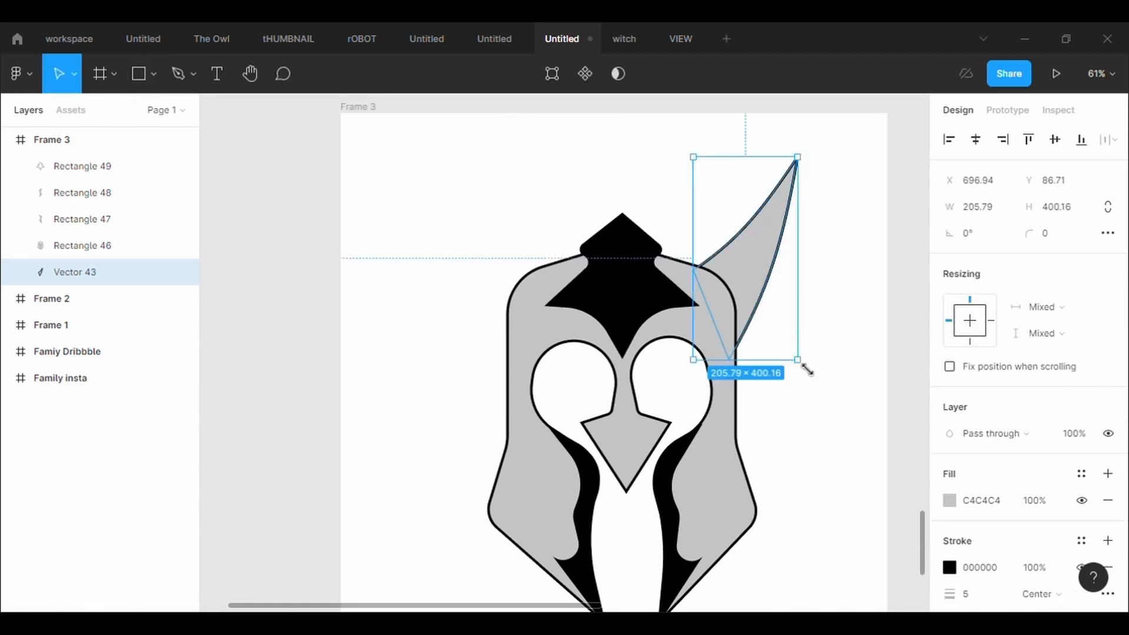
Step: Enlarge the horn proportionally to about 242 × 470 and reposition it against the helmet's upper right shoulder
drag(808, 370, 828, 398)
drag(765, 311, 745, 302)
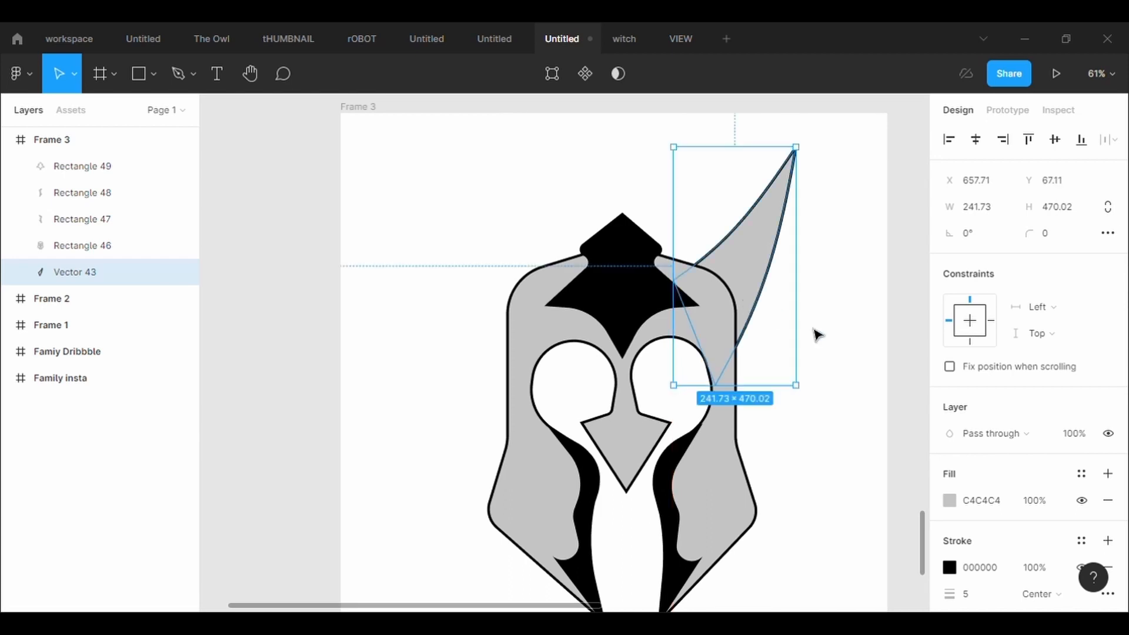
Step: Duplicate the right horn, flip the copy horizontally and move it to the helmet's upper left shoulder
key(ctrl+v)
key(shift+h)
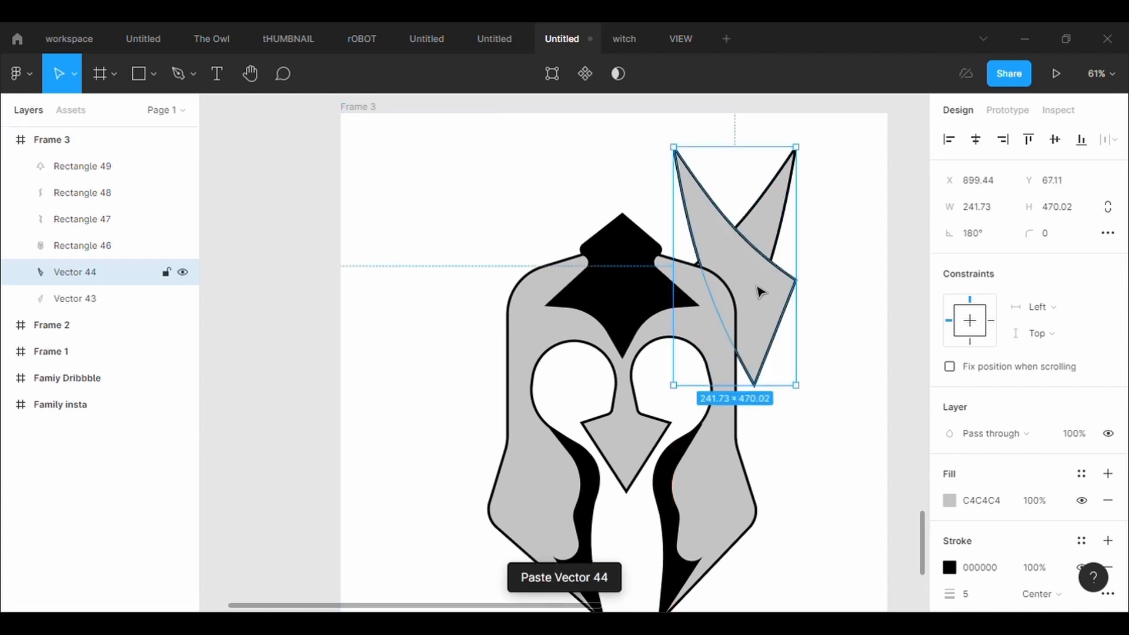
key(shift+Left)
key(shift+Left)
key(shift+Left)
key(shift+Left)
key(shift+Left)
key(shift+Left)
key(shift+Left)
key(shift+Left)
key(shift+Left)
key(shift+Left)
key(shift+Left)
key(shift+Left)
key(shift+Left)
key(shift+Left)
key(shift+Left)
key(shift+Left)
key(shift+Left)
key(shift+Left)
key(shift+Left)
key(shift+Left)
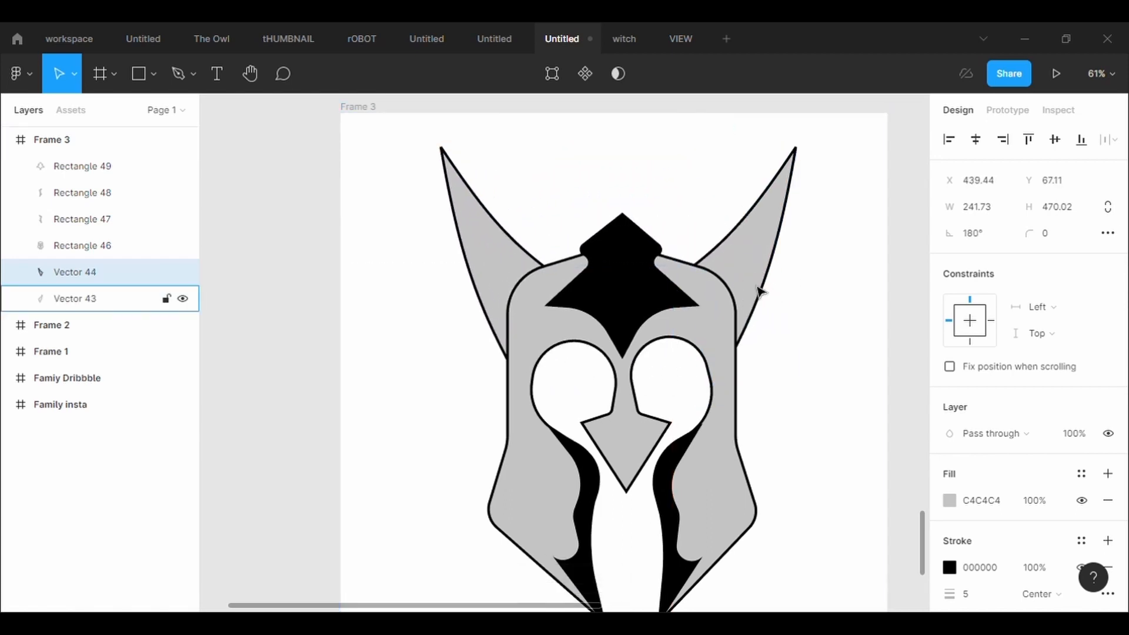
click(824, 413)
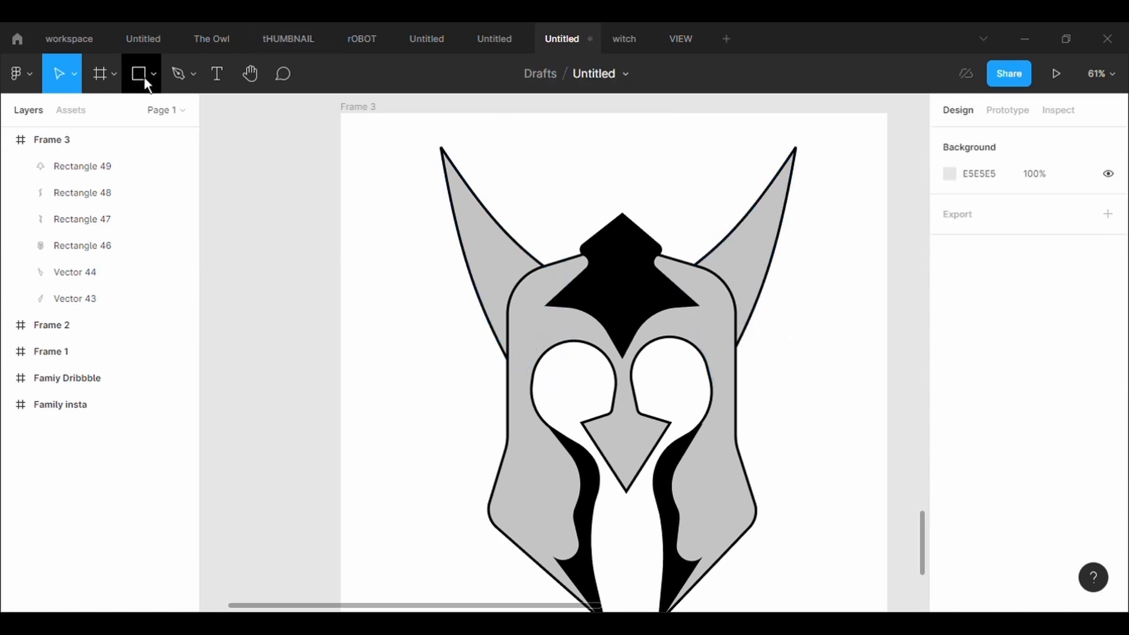
Step: Draw a closed triangle about 118 × 116 with a 5-wide stroke, projecting from the helmet's right edge beside the eye opening
key(p)
click(726, 379)
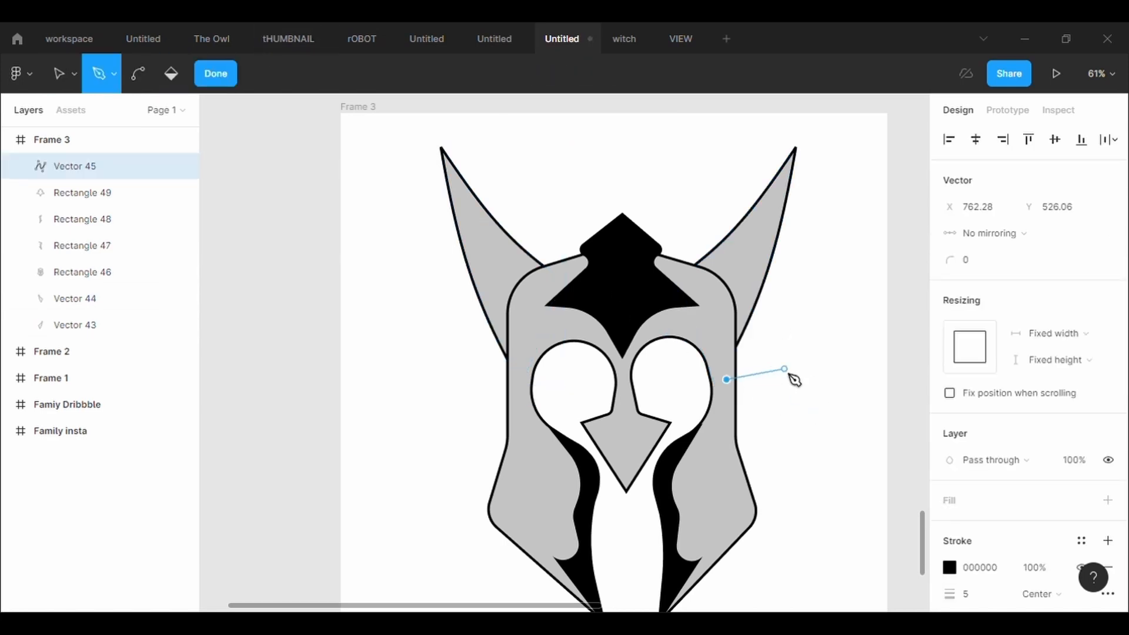
drag(787, 365, 769, 403)
click(728, 424)
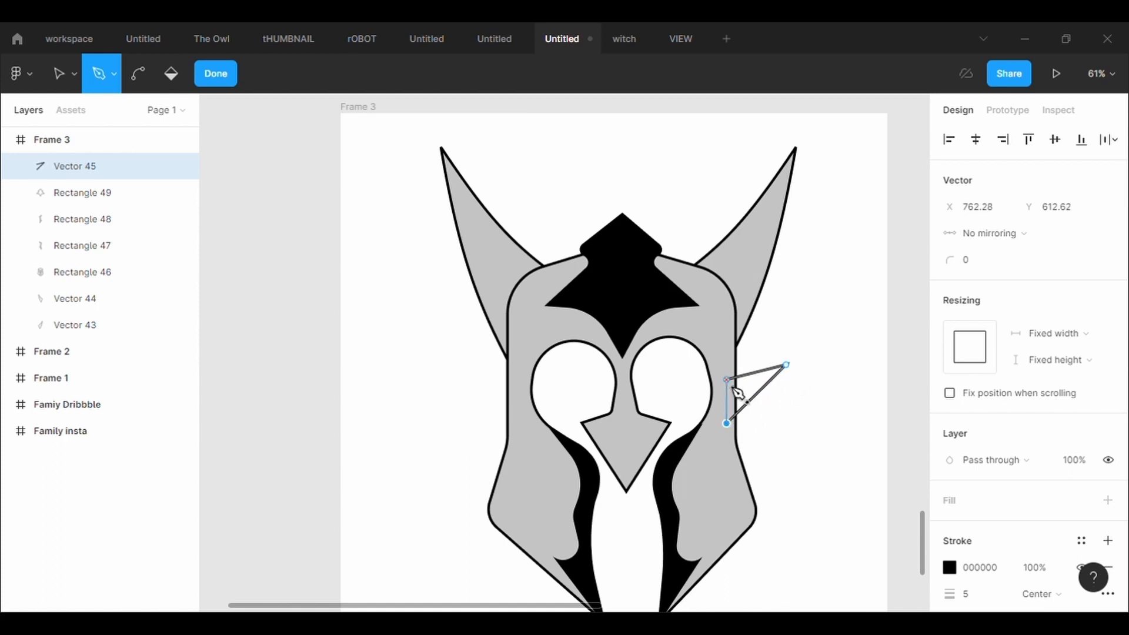
key(Escape)
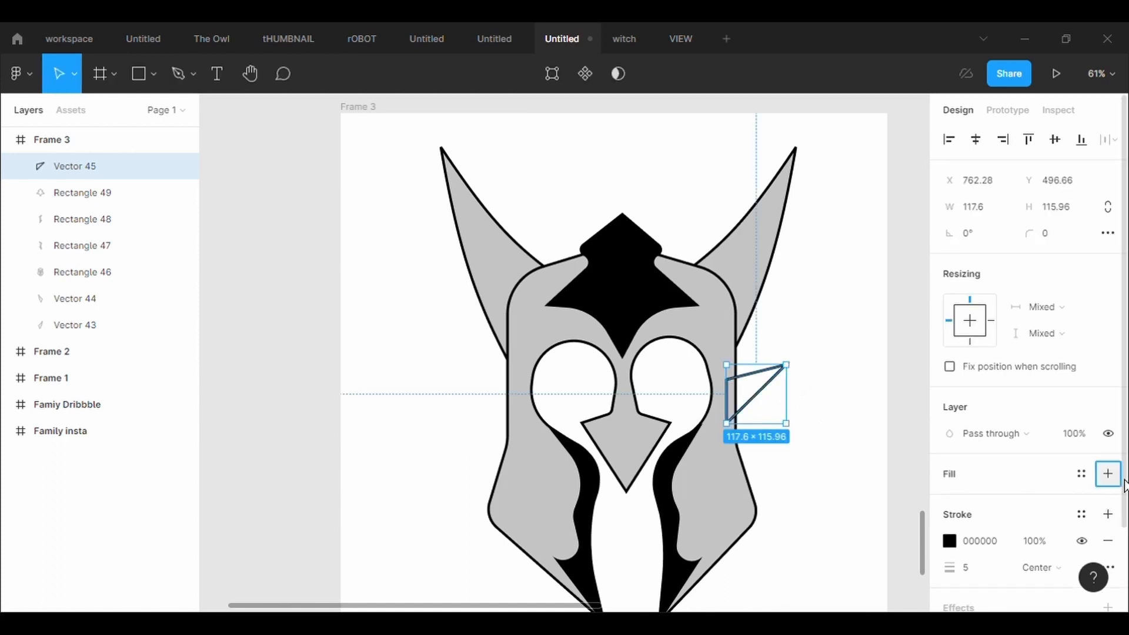
Step: Add a C4C4C4 fill to the small side triangle and send it to the back
click(1101, 471)
right_click(758, 400)
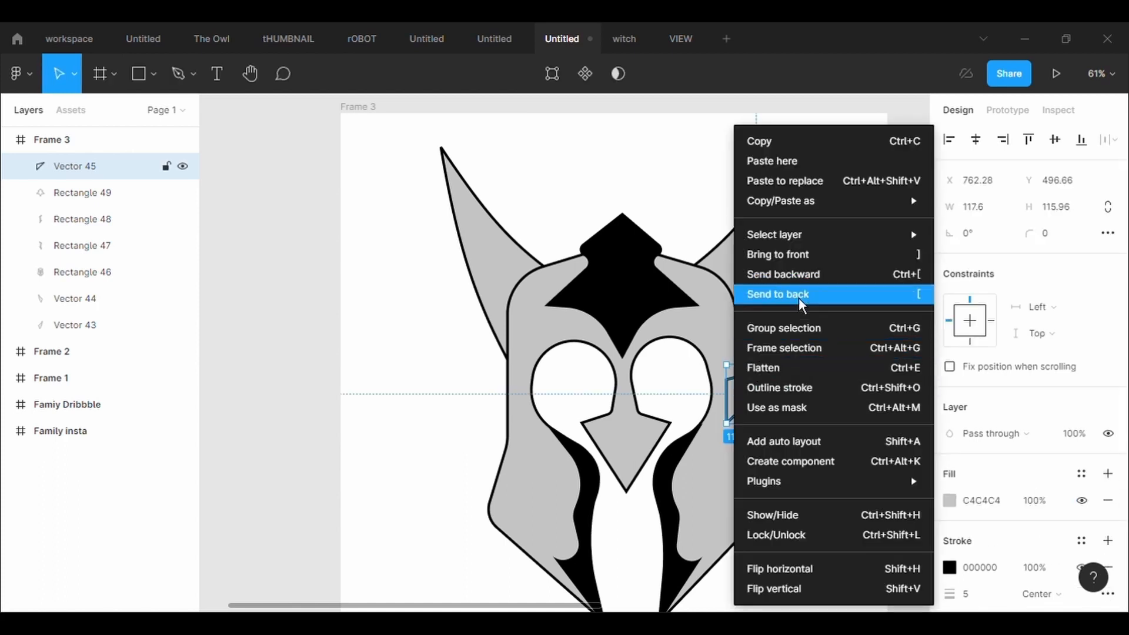
click(782, 294)
Step: Bend the triangle's two outer edges into a small upward-curving horn and raise it to just below the large right horn
click(565, 86)
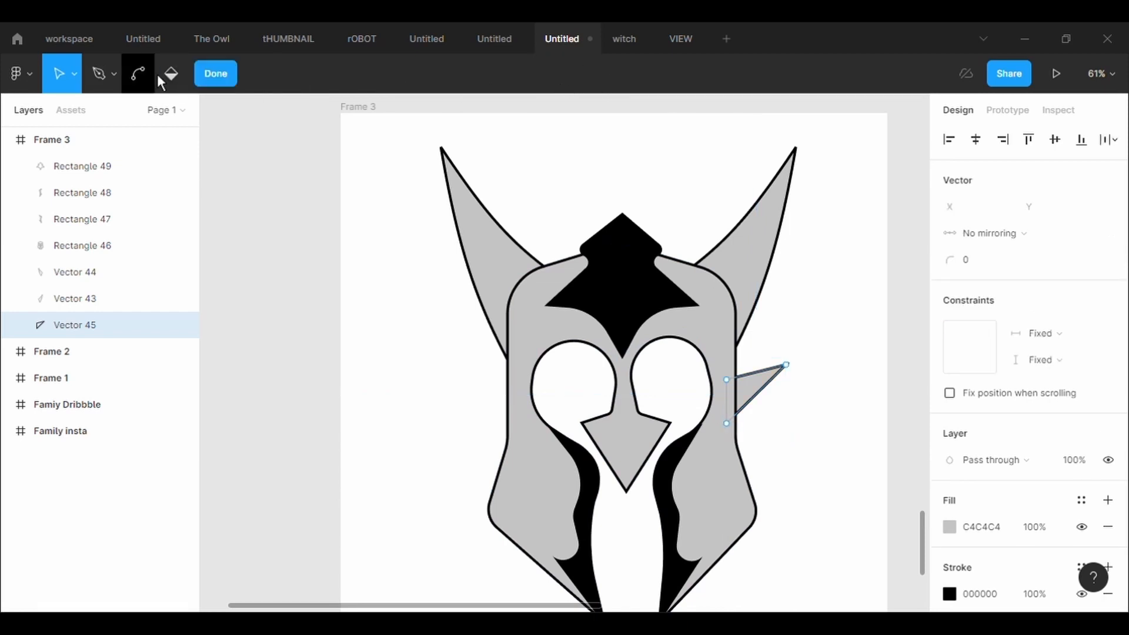
drag(764, 371, 764, 426)
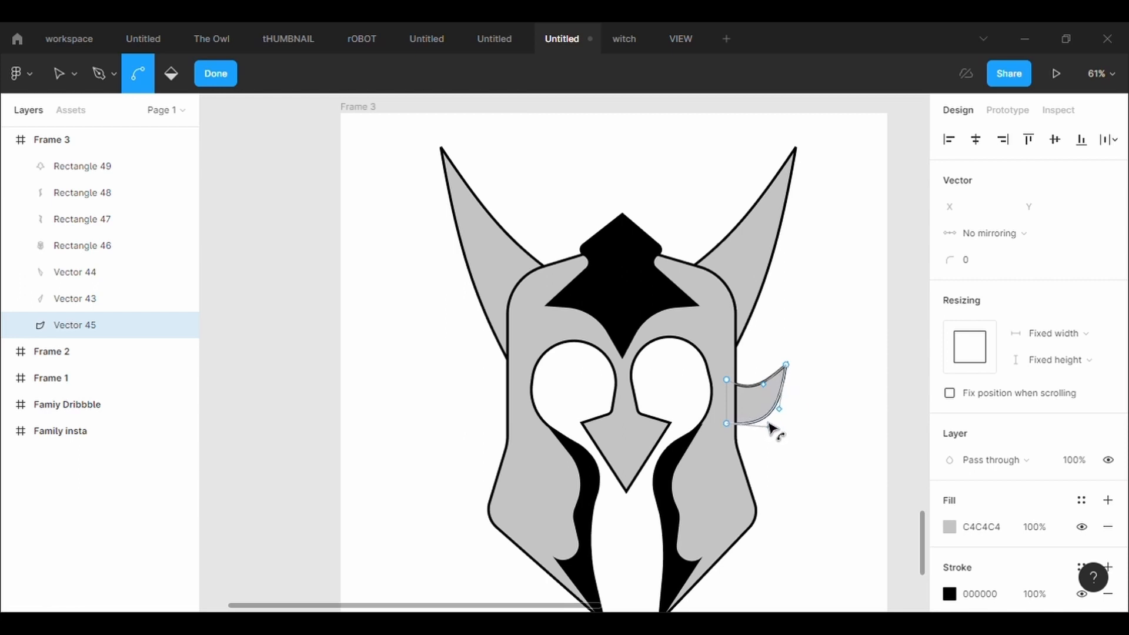
double_click(828, 465)
click(829, 467)
click(769, 405)
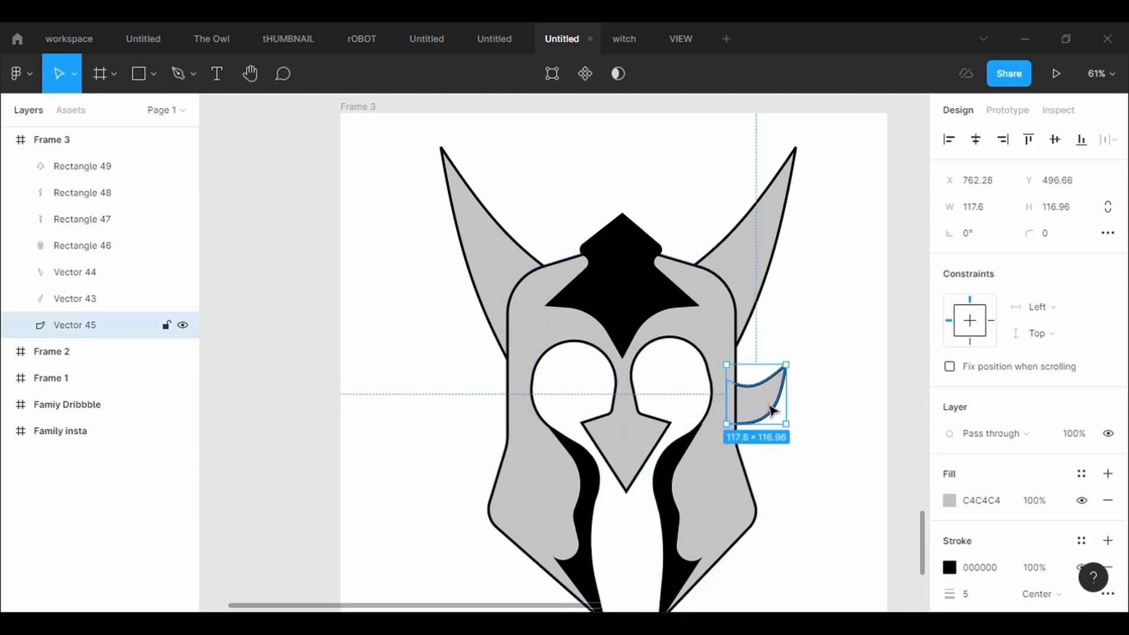
drag(770, 409, 768, 376)
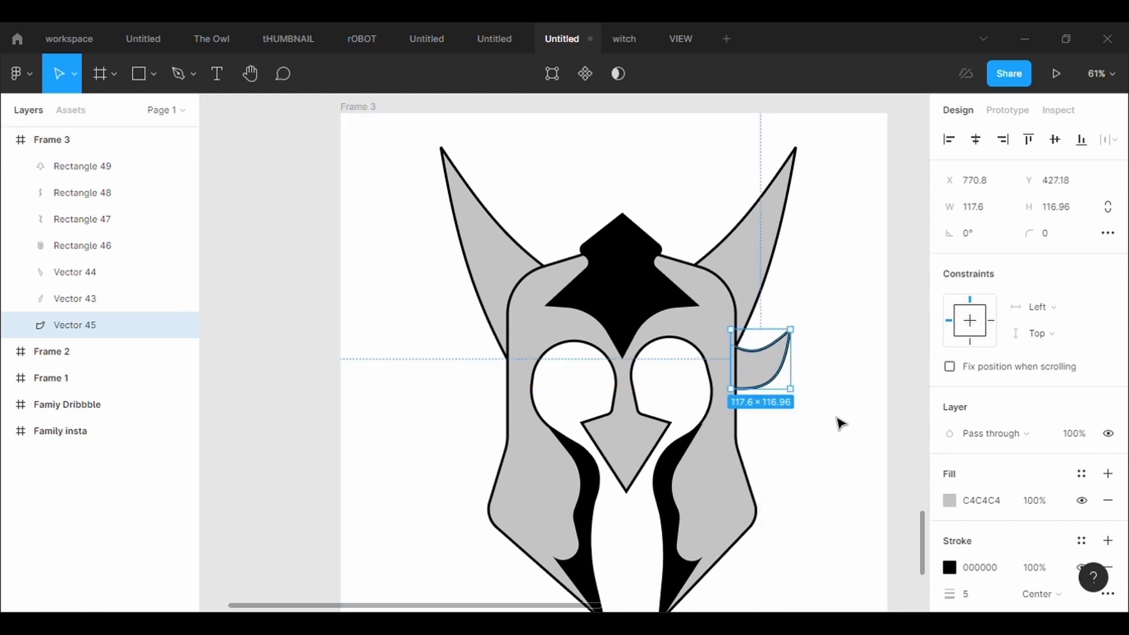
key(ctrl+v)
key(ctrl+v)
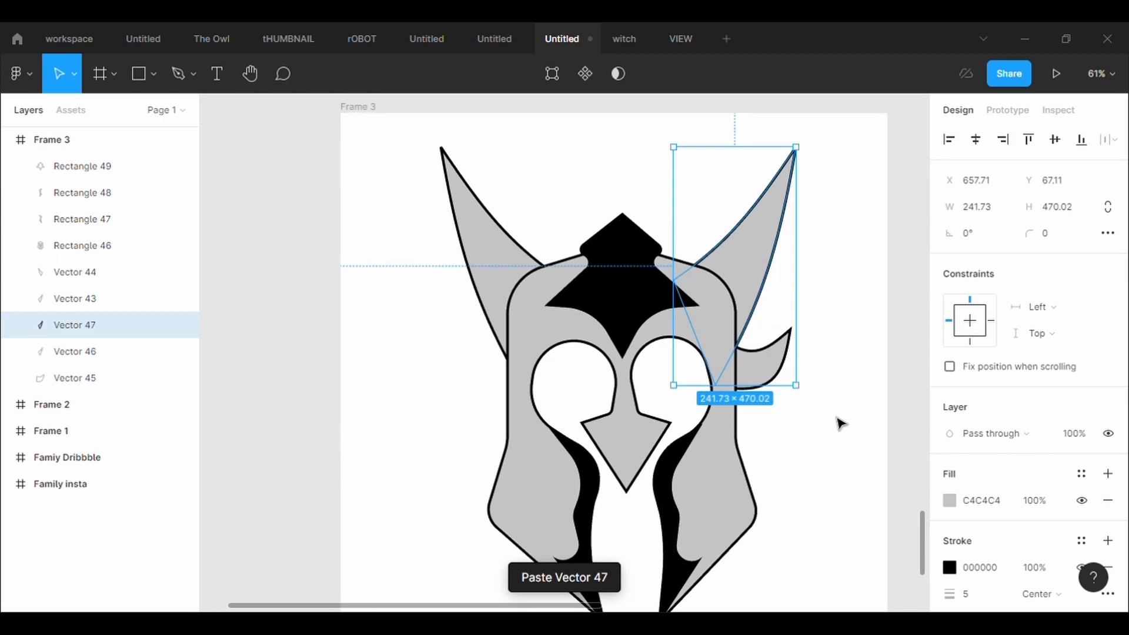
key(ctrl+z)
key(ctrl+z)
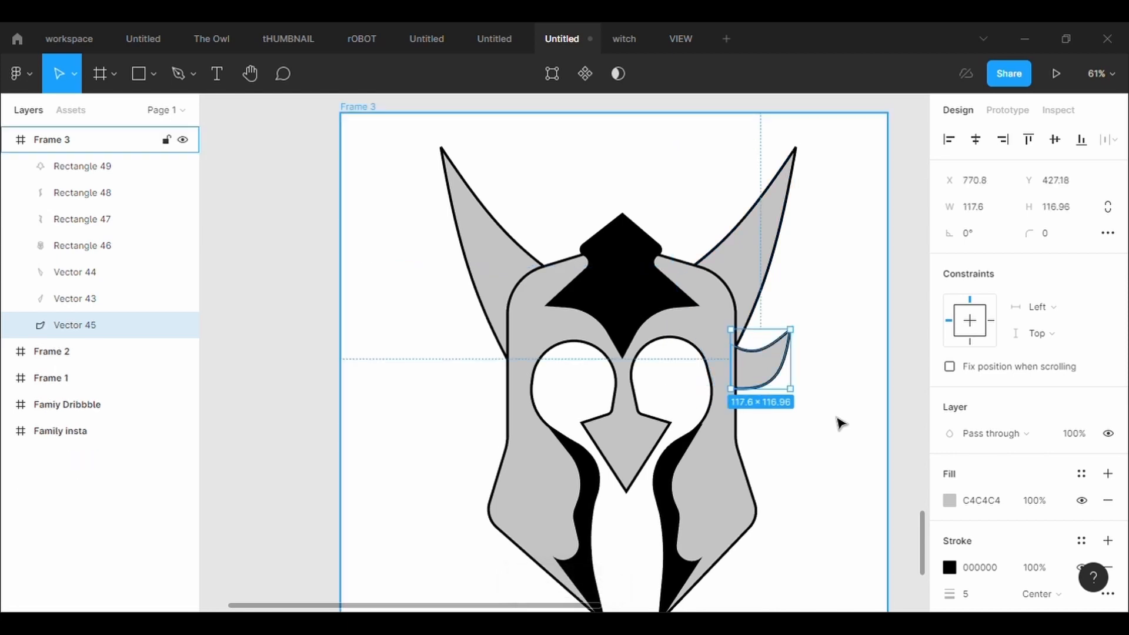
Step: Duplicate the small curved horn, flip the copy horizontally and move it to the helmet's left edge
key(ctrl+v)
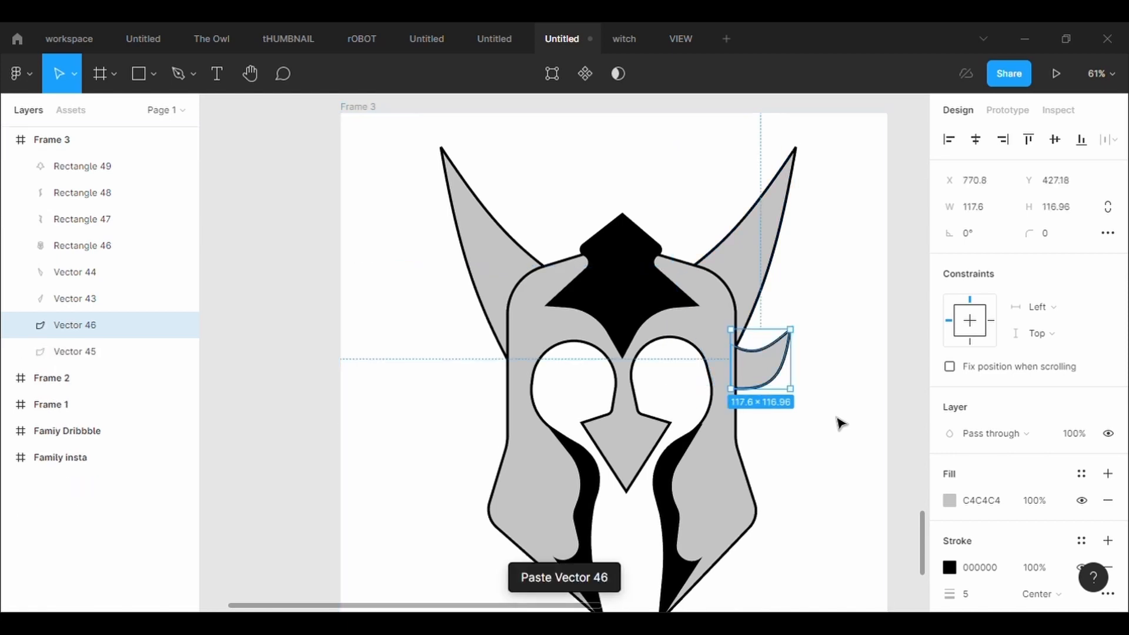
key(shift+v)
key(shift+v)
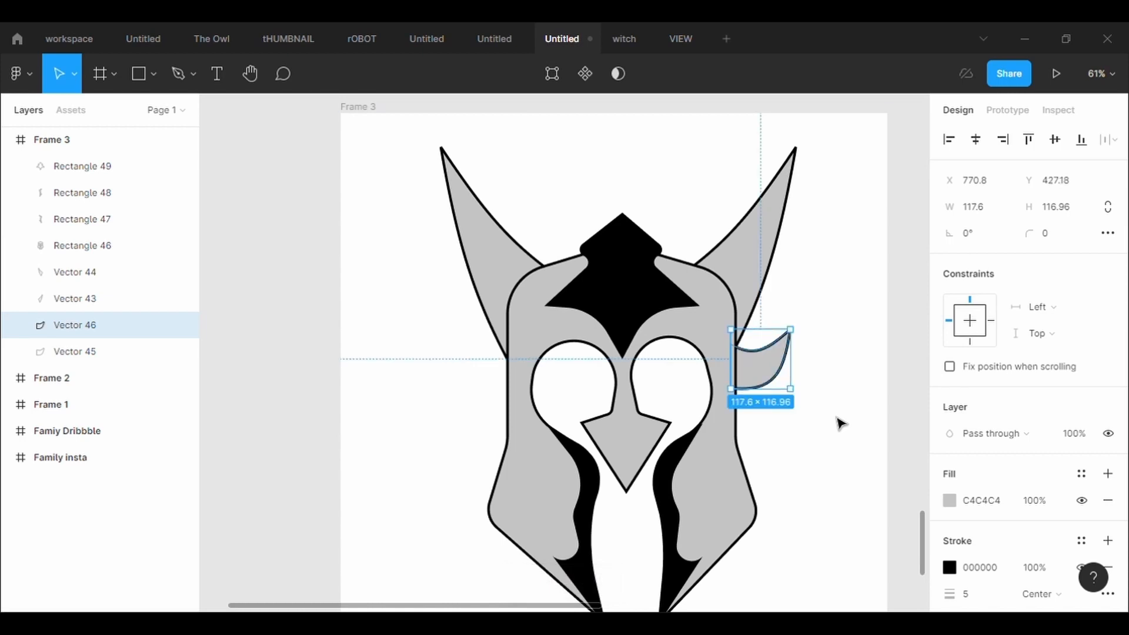
key(shift+h)
key(shift+Left)
key(shift+Left)
key(shift+Left)
key(shift+Left)
key(shift+Left)
key(shift+Left)
key(shift+Left)
key(shift+Left)
key(shift+Left)
key(shift+Left)
key(shift+Left)
key(shift+Left)
key(shift+Left)
key(shift+Left)
key(shift+Left)
key(shift+Left)
key(shift+Left)
key(shift+Left)
key(shift+Left)
key(shift+Left)
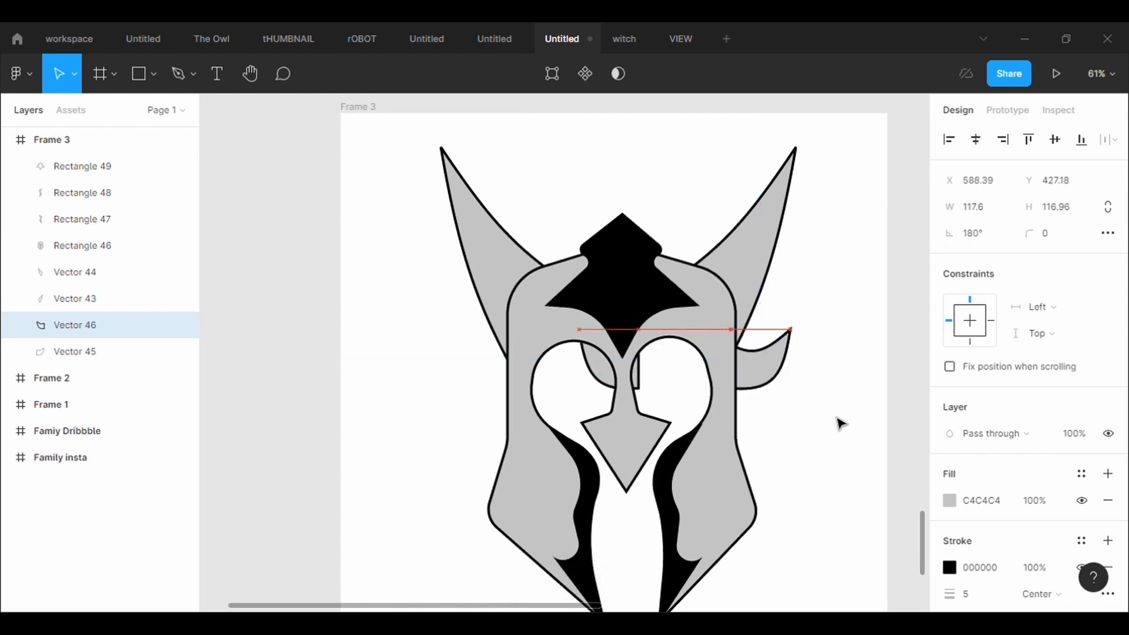
key(shift+Right)
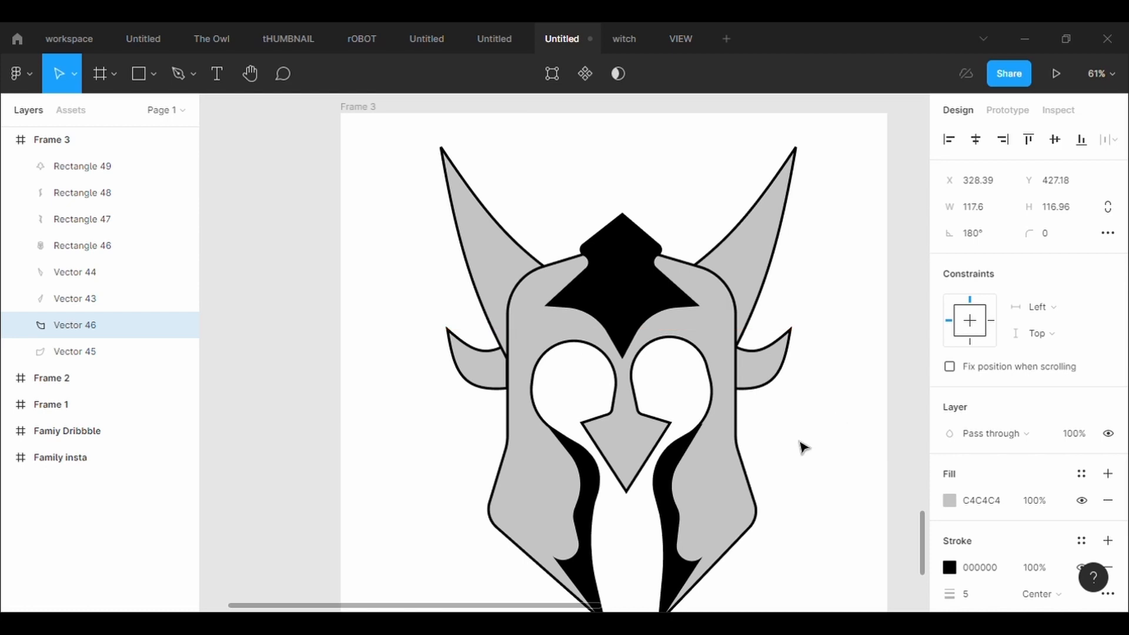
Step: Shift the left small horn slightly down to about X 330, Y 448
click(398, 478)
click(480, 382)
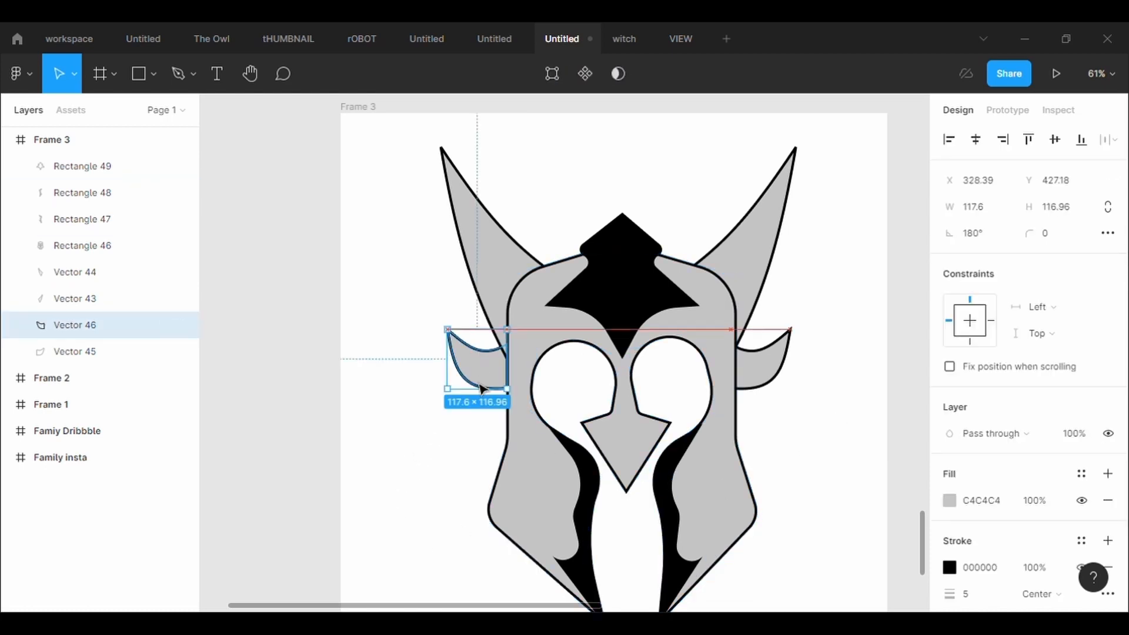
drag(481, 388, 487, 391)
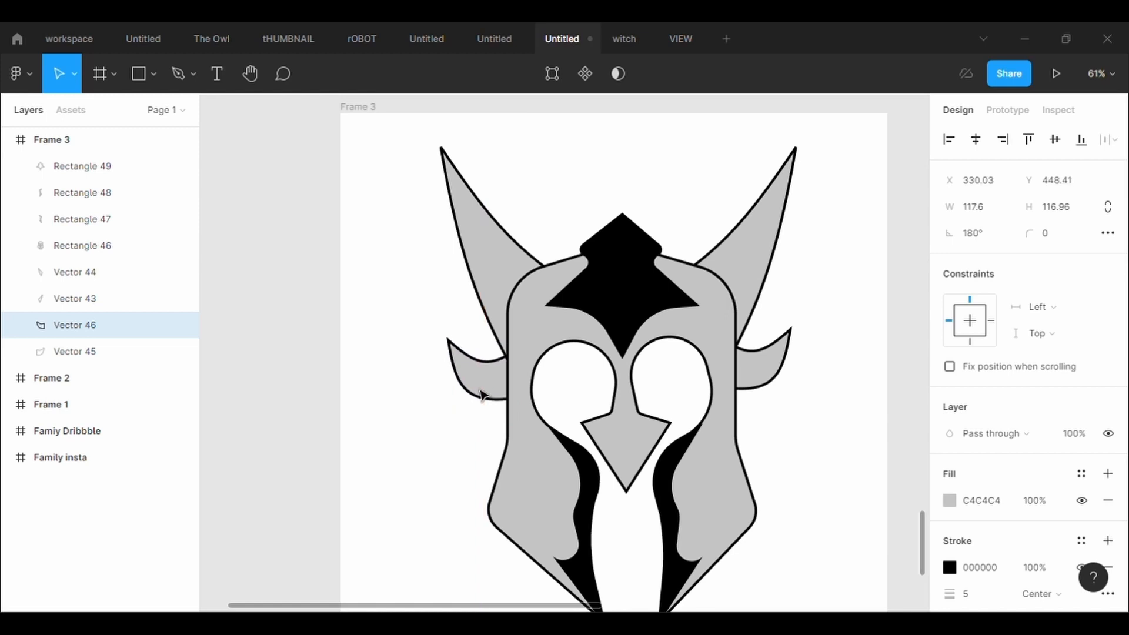
click(820, 454)
Step: Draw a triangle polygon about 89 × 92 on the helmet's right edge, just below the small curved horn
scroll(820, 454, down, 2)
ctrl+scroll(820, 453, down, 3)
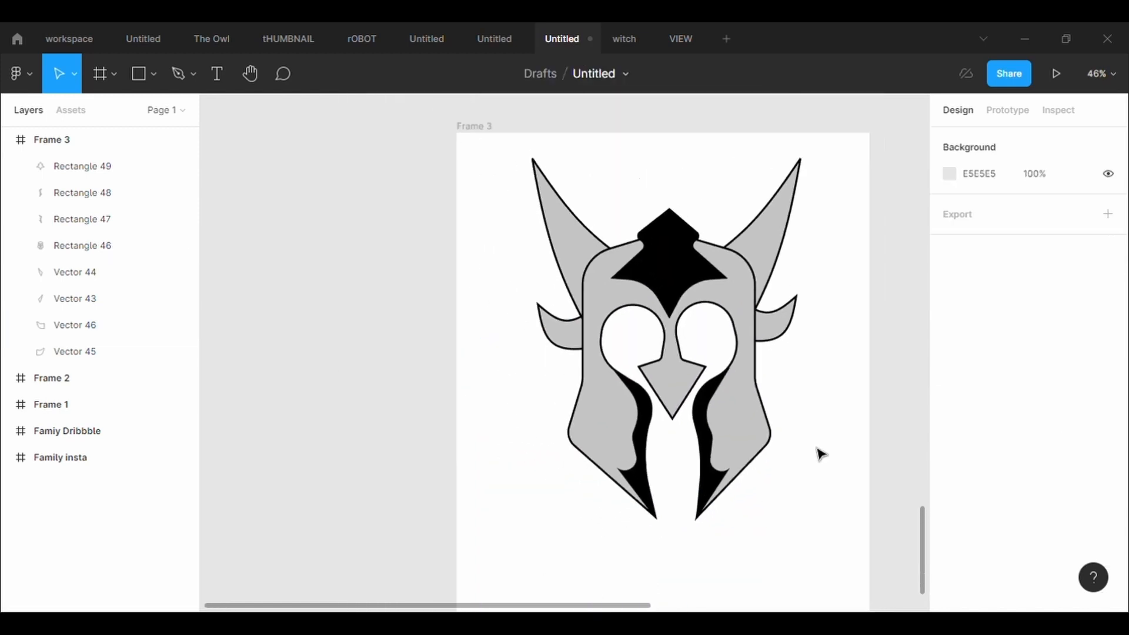
click(154, 73)
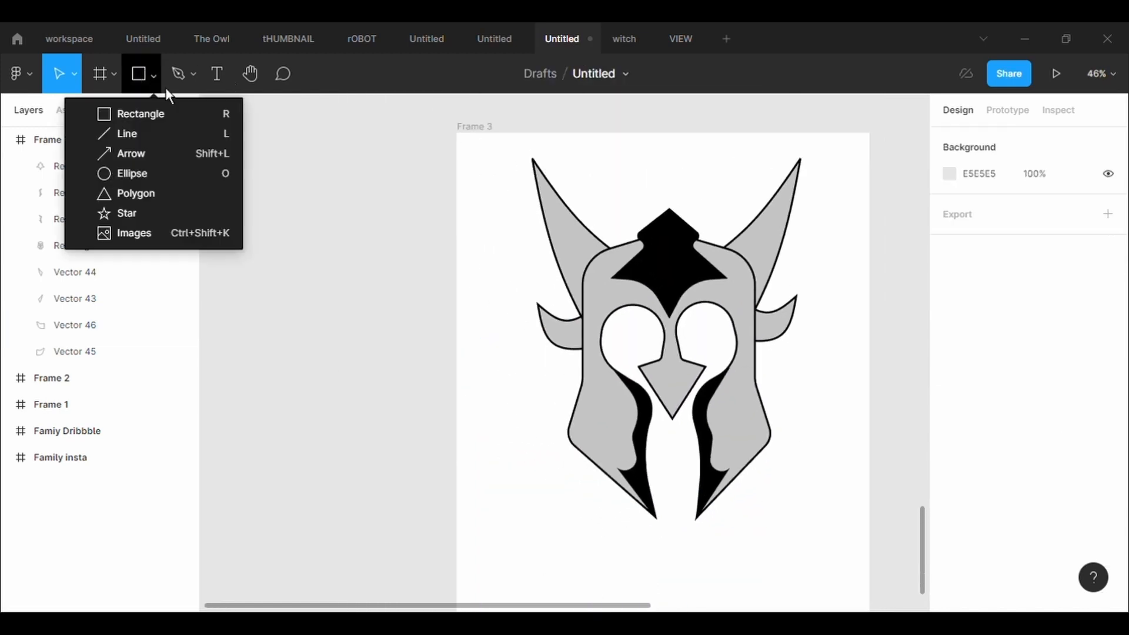
click(161, 191)
ctrl+scroll(830, 413, up, 3)
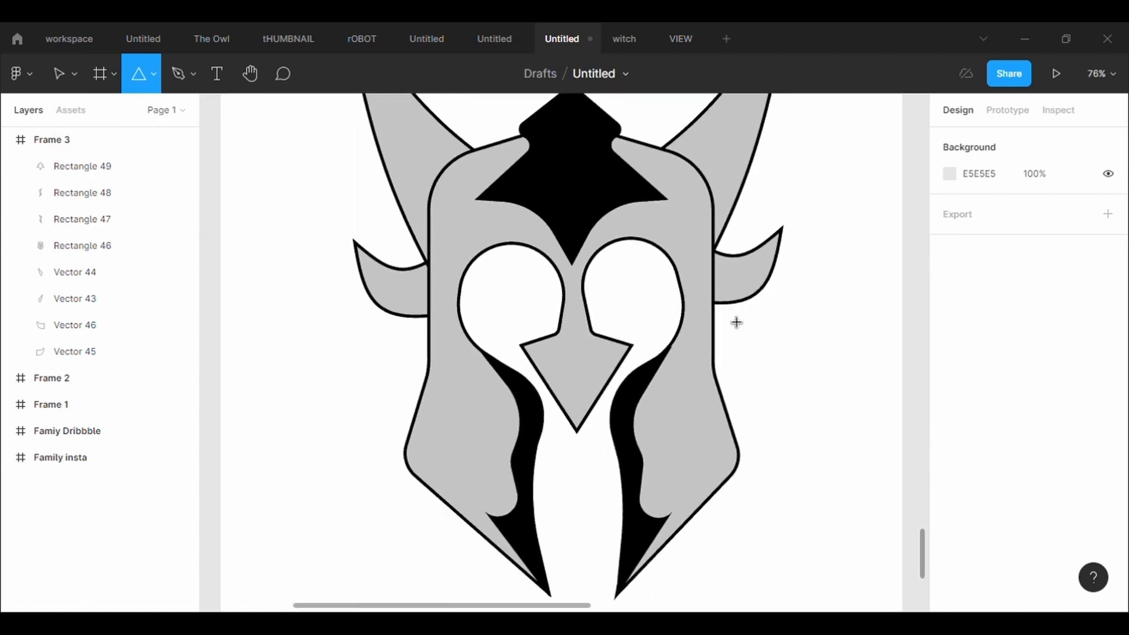
mouse_move(707, 306)
mouse_down()
mouse_move(722, 356)
mouse_move(765, 365)
mouse_up()
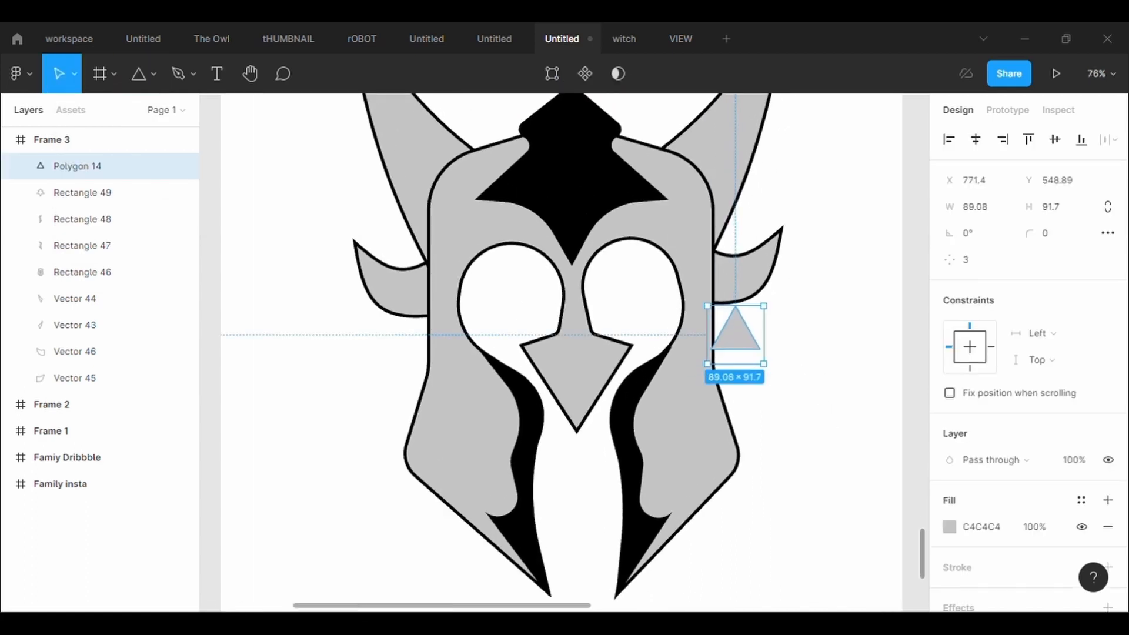
Step: Add a black 000000 stroke with a width of 5 to the triangle polygon
click(995, 571)
scroll(996, 573, down, 3)
click(993, 479)
key(BackSpace)
text(3)
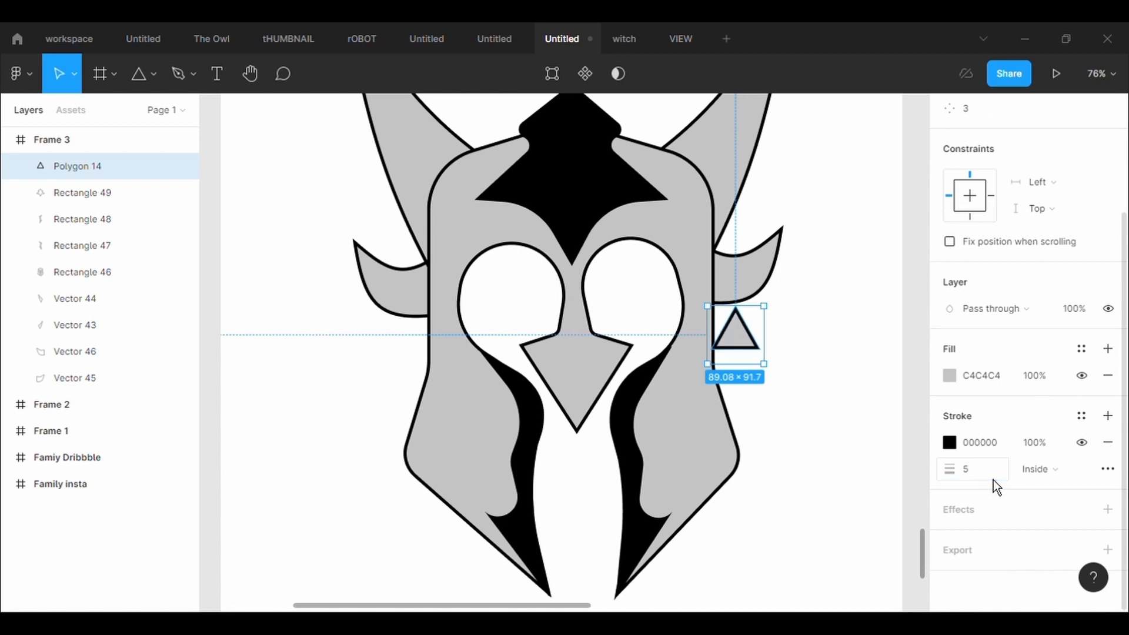
click(778, 378)
click(767, 363)
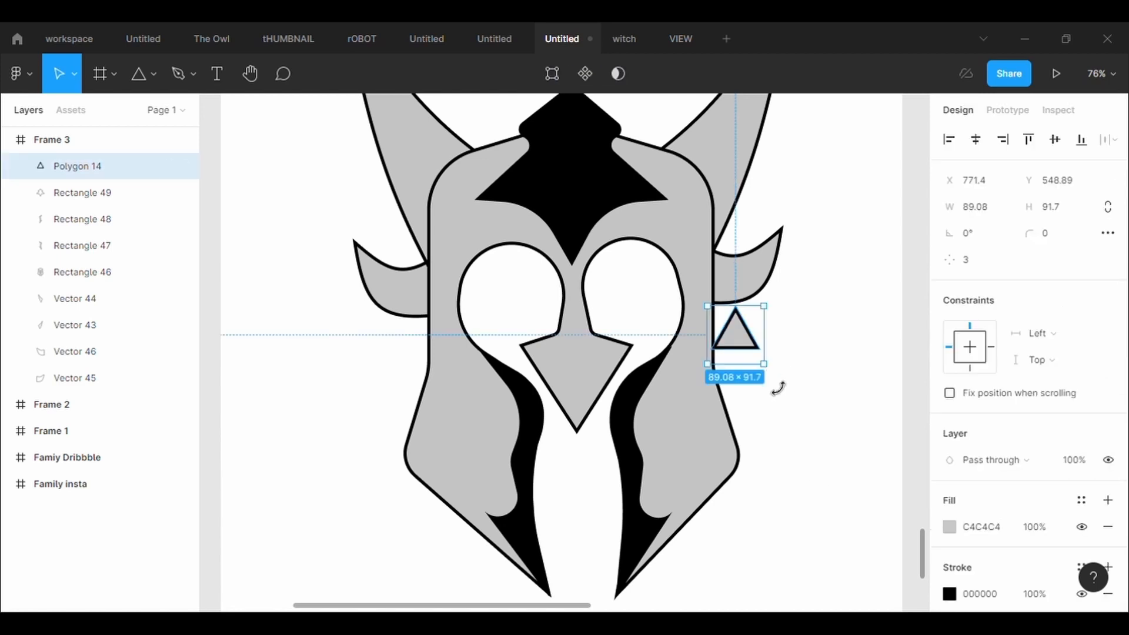
Step: Rotate the triangle to point outward from the helmet's right edge, then send it to the back and flip it vertically
drag(778, 388, 732, 336)
right_click(727, 338)
click(759, 292)
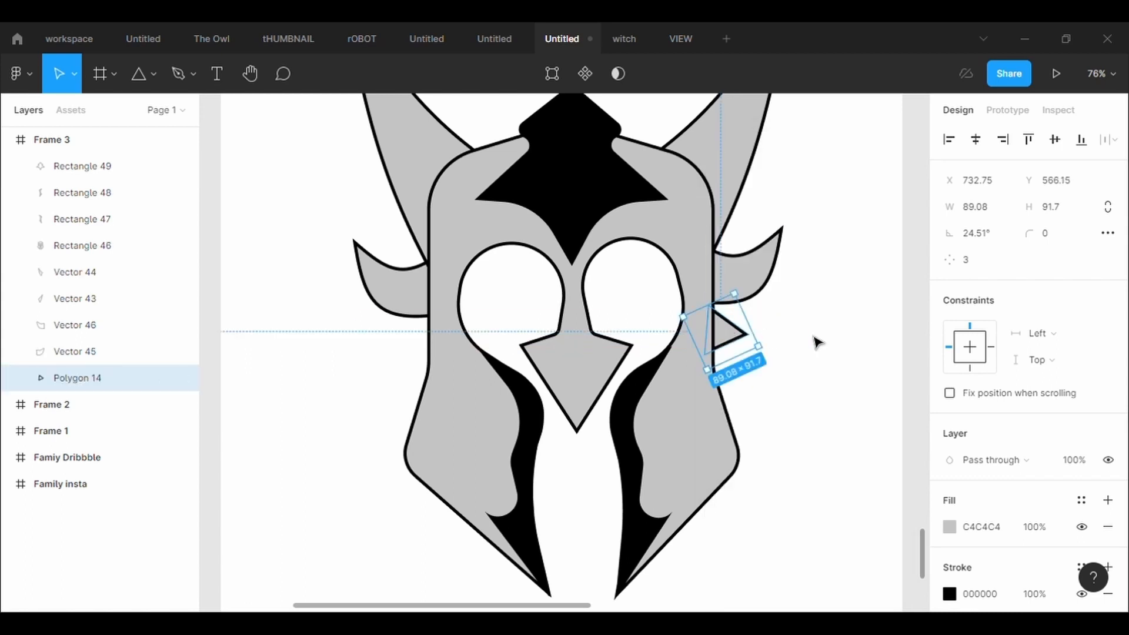
key(shift+h)
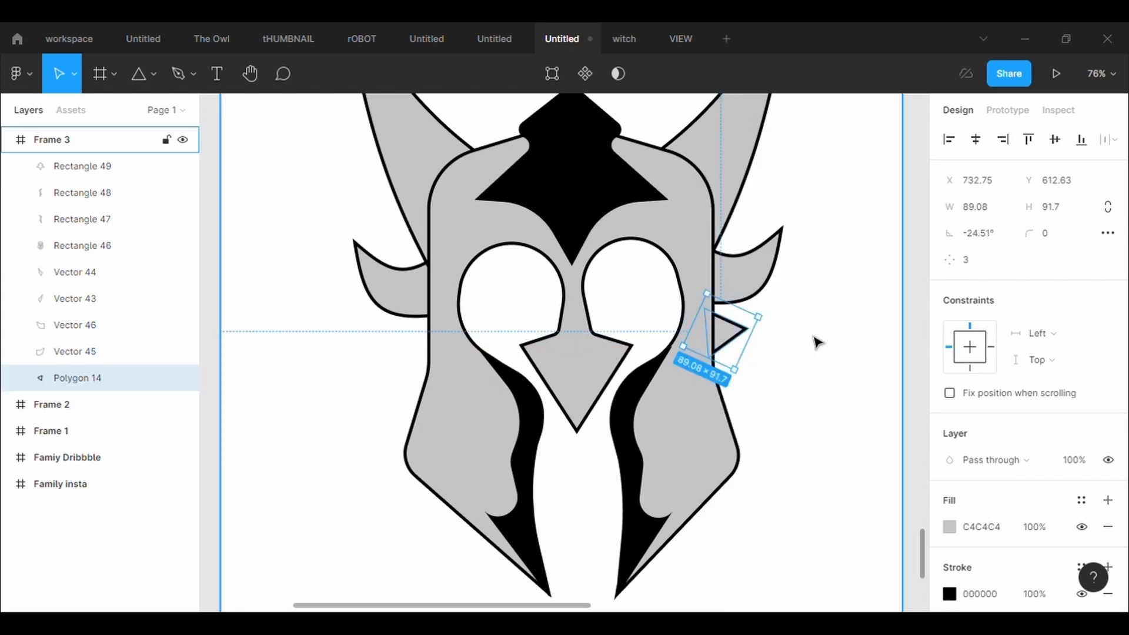
Step: Duplicate the triangular spike, flip the copy horizontally and place it on the helmet's left edge below the small horn
key(ctrl+v)
key(shift+h)
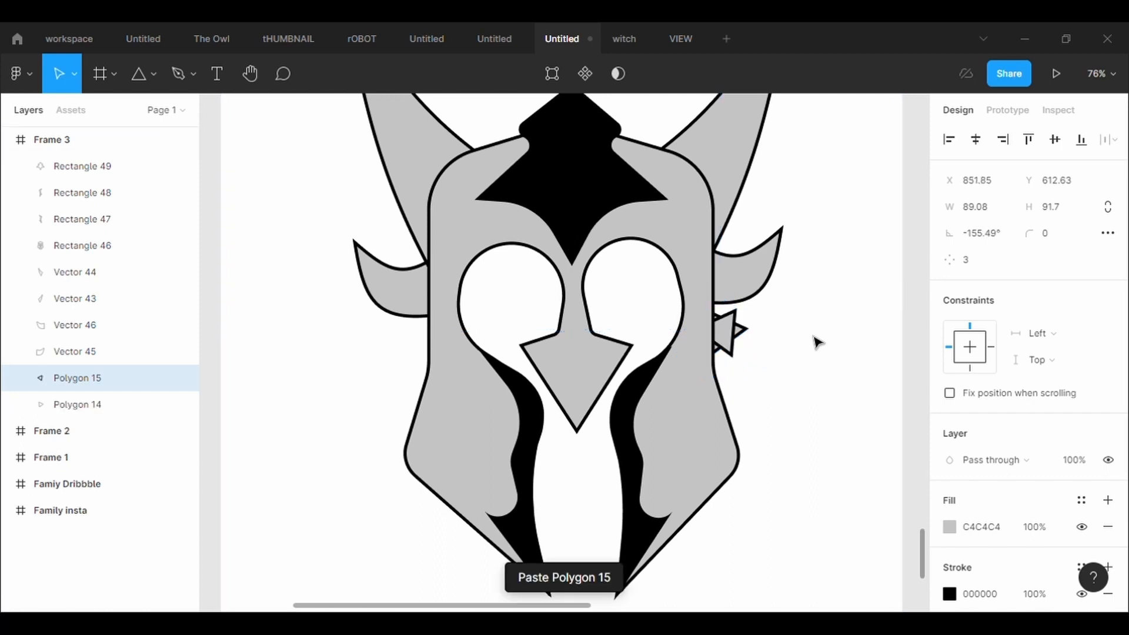
drag(726, 330, 422, 347)
click(829, 530)
click(892, 527)
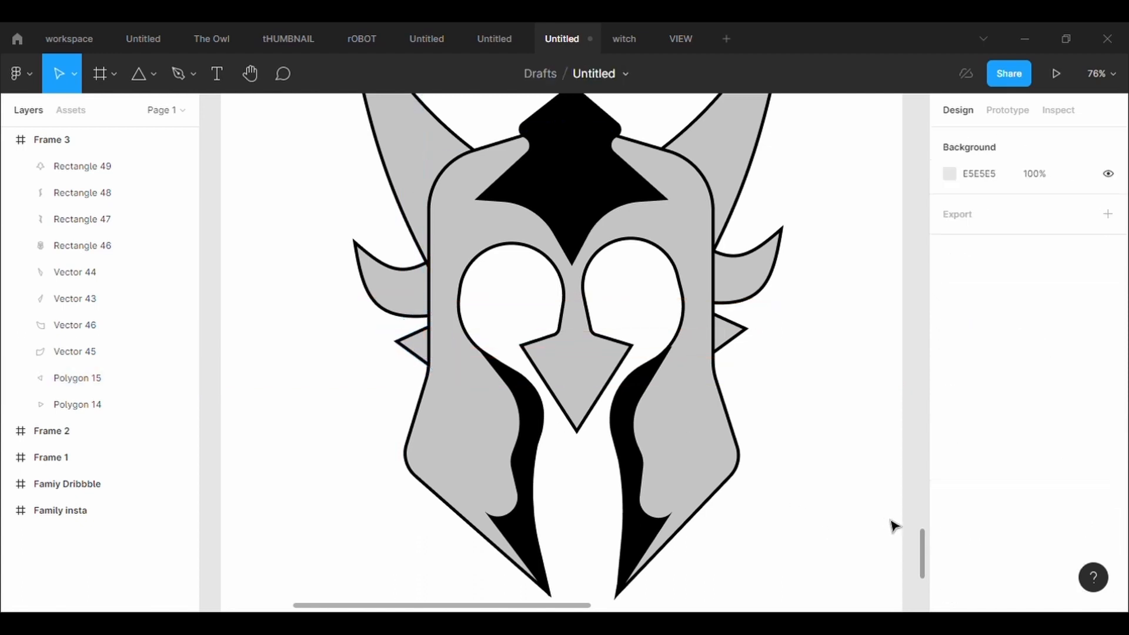
Step: Nudge the large left horn slightly up and to the left
scroll(826, 468, down, 3)
scroll(825, 467, up, 1)
drag(576, 286, 572, 284)
click(802, 513)
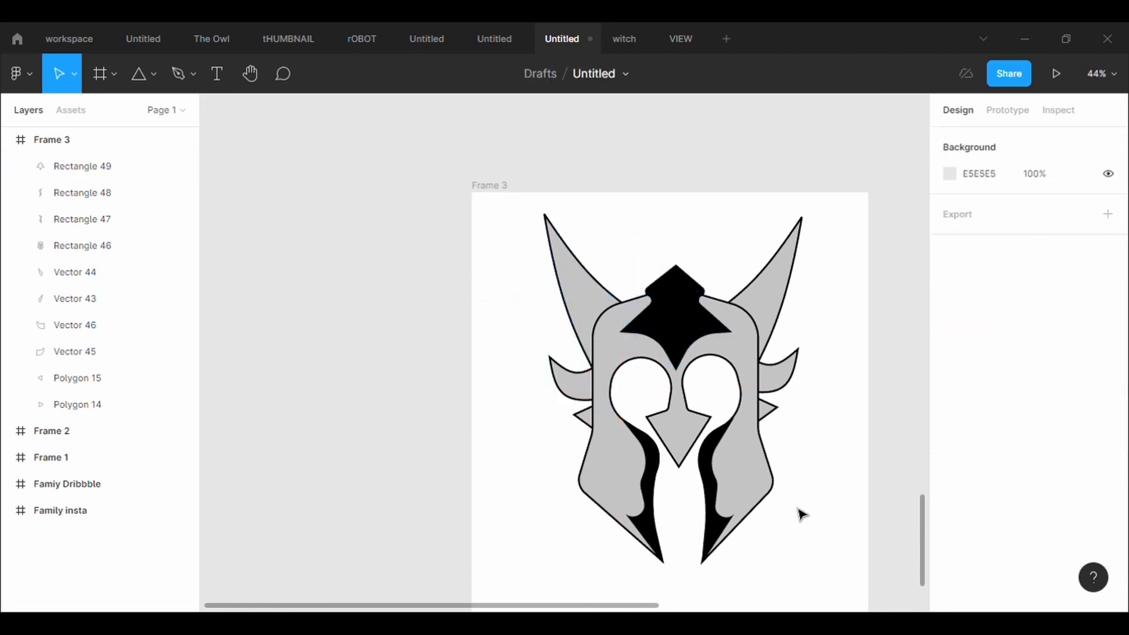
click(590, 419)
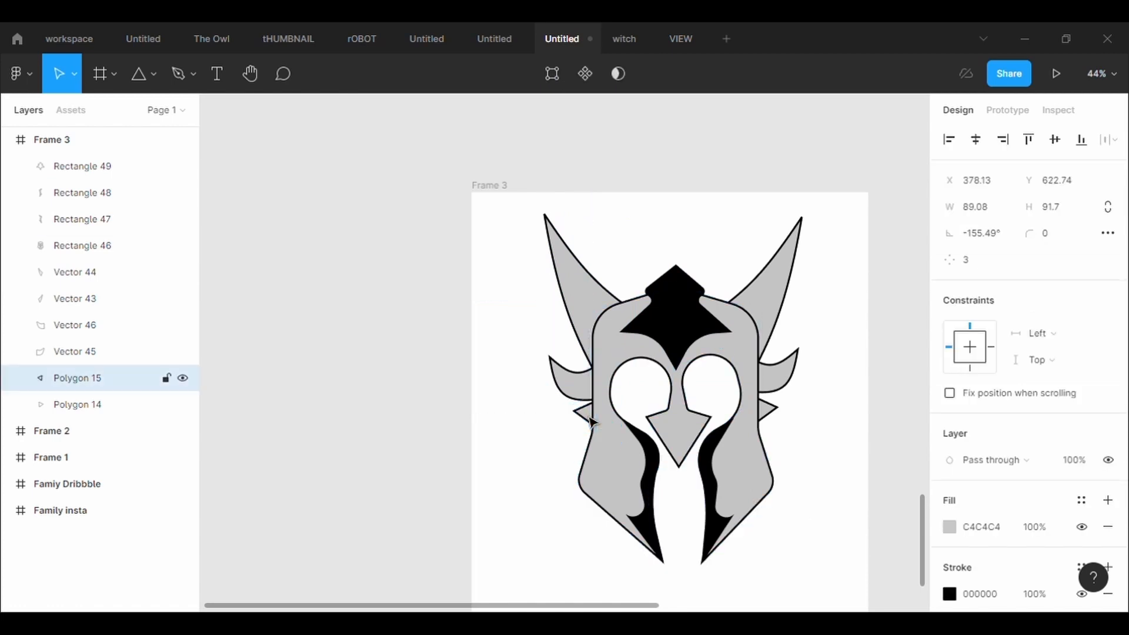
click(820, 497)
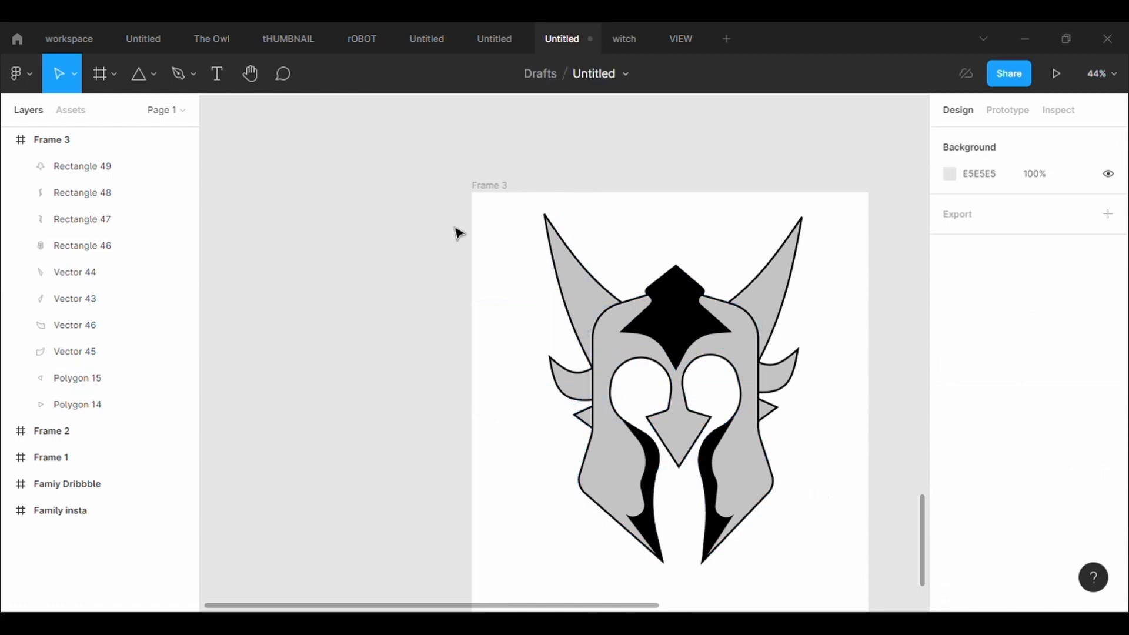
Step: Draw a triangle about 270 × 146 with the Pen tool, pointing outward from the helmet's lower right edge, and send it to the back
click(179, 75)
scroll(786, 447, up, 3)
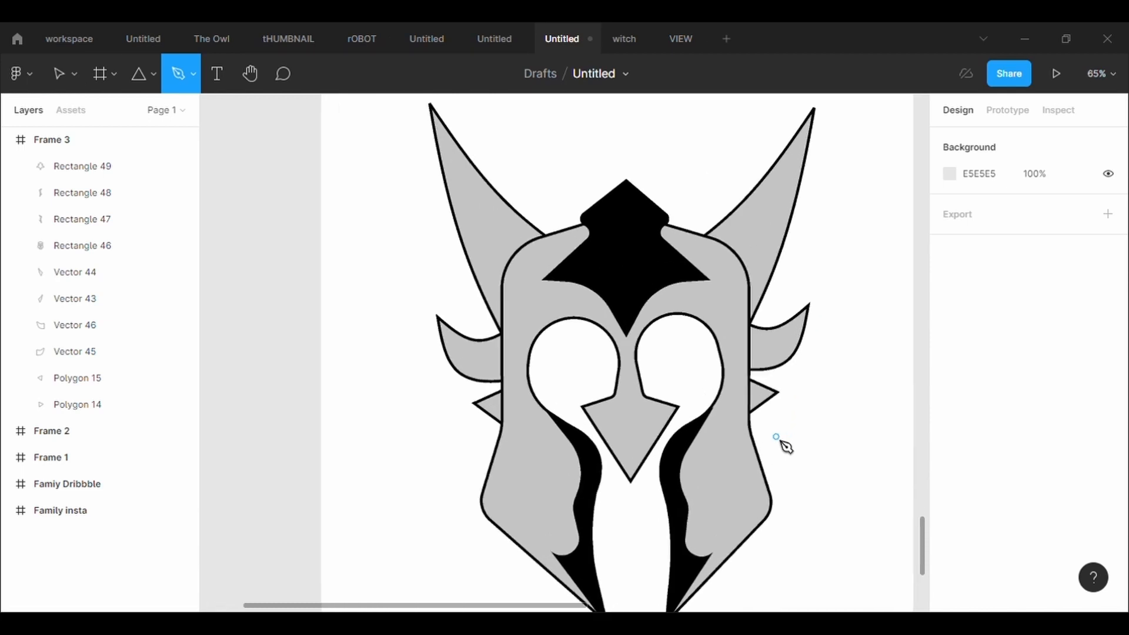
click(738, 430)
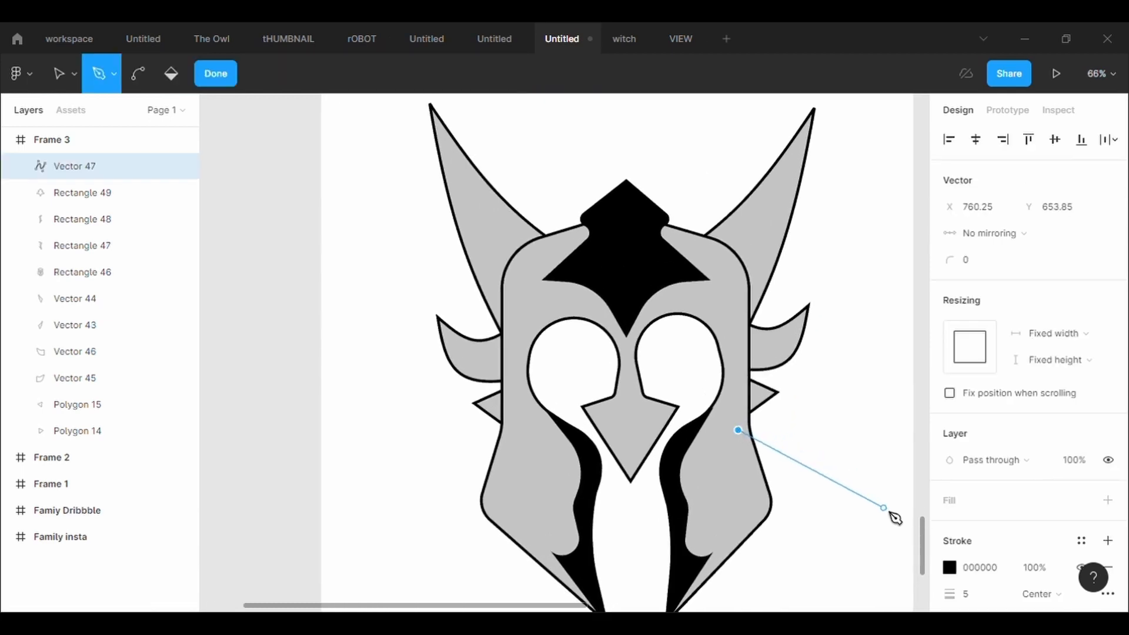
drag(886, 509, 863, 522)
click(737, 507)
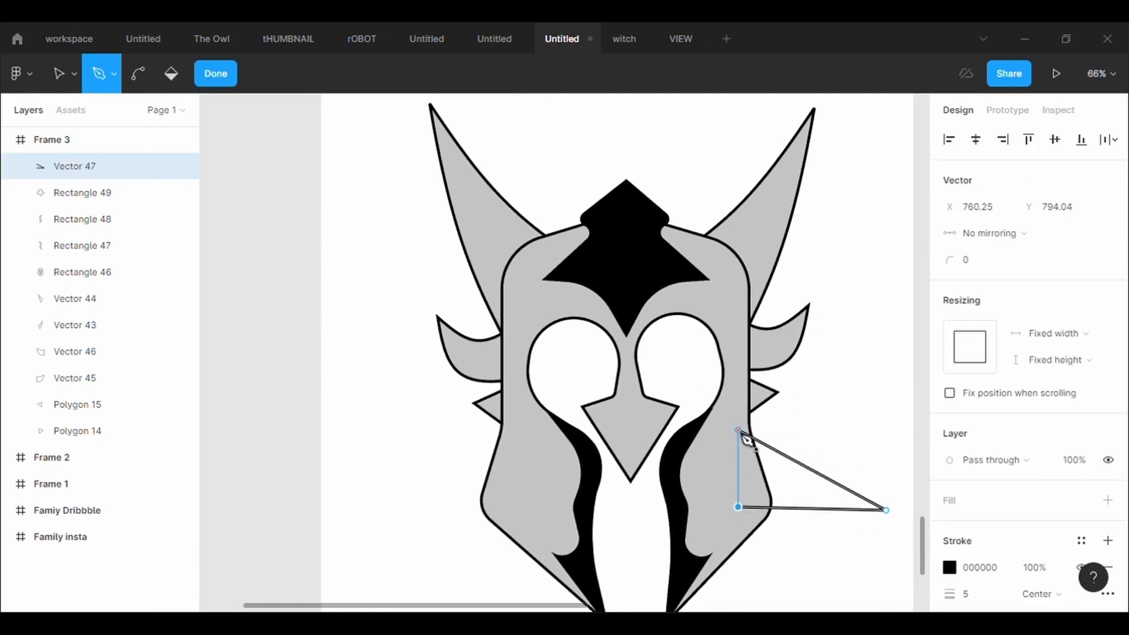
key(Escape)
right_click(835, 507)
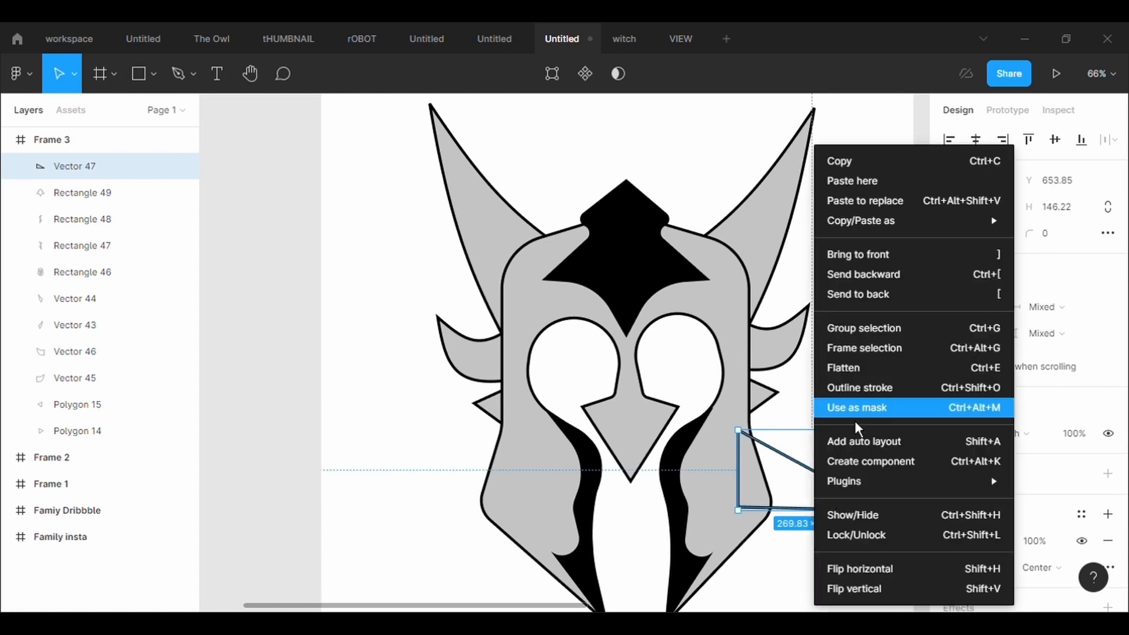
click(857, 297)
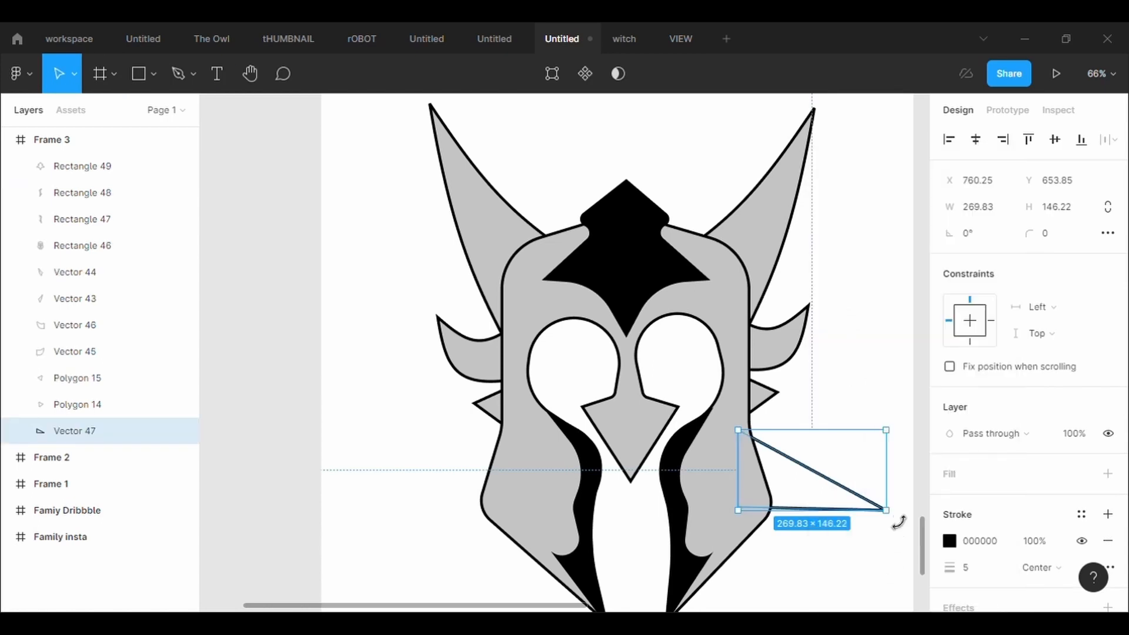
Step: Bend the triangle's upper and lower edges upward to form a curved, downward-pointing horn
scroll(898, 522, down, 5)
scroll(899, 522, right, 7)
scroll(899, 521, left, 8)
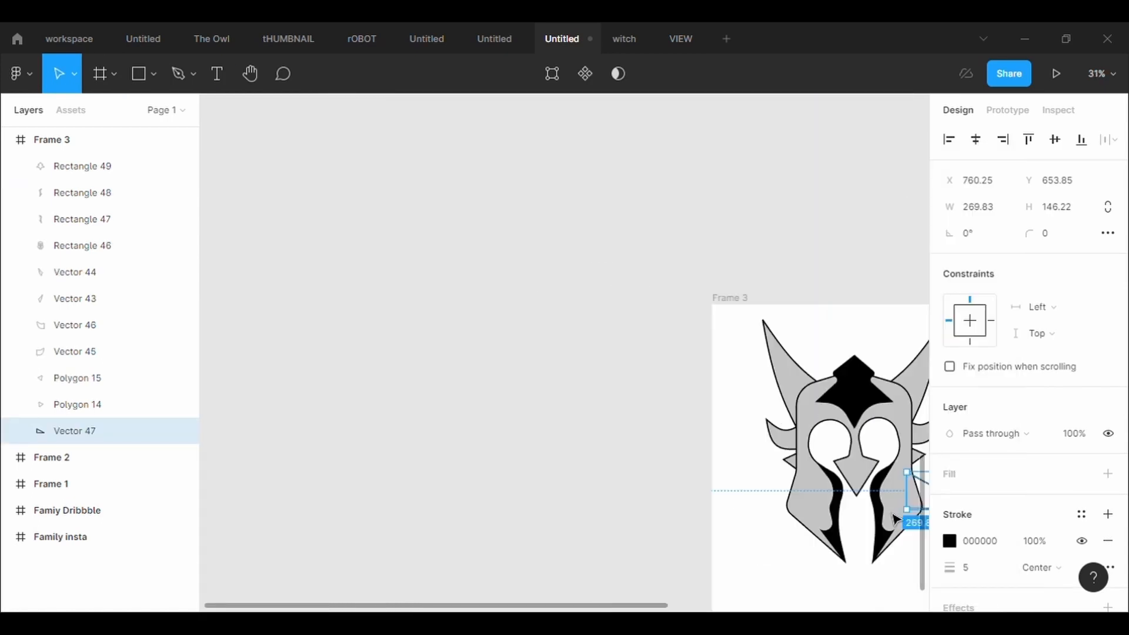
scroll(899, 522, right, 2)
scroll(898, 522, right, 1)
scroll(896, 520, down, 2)
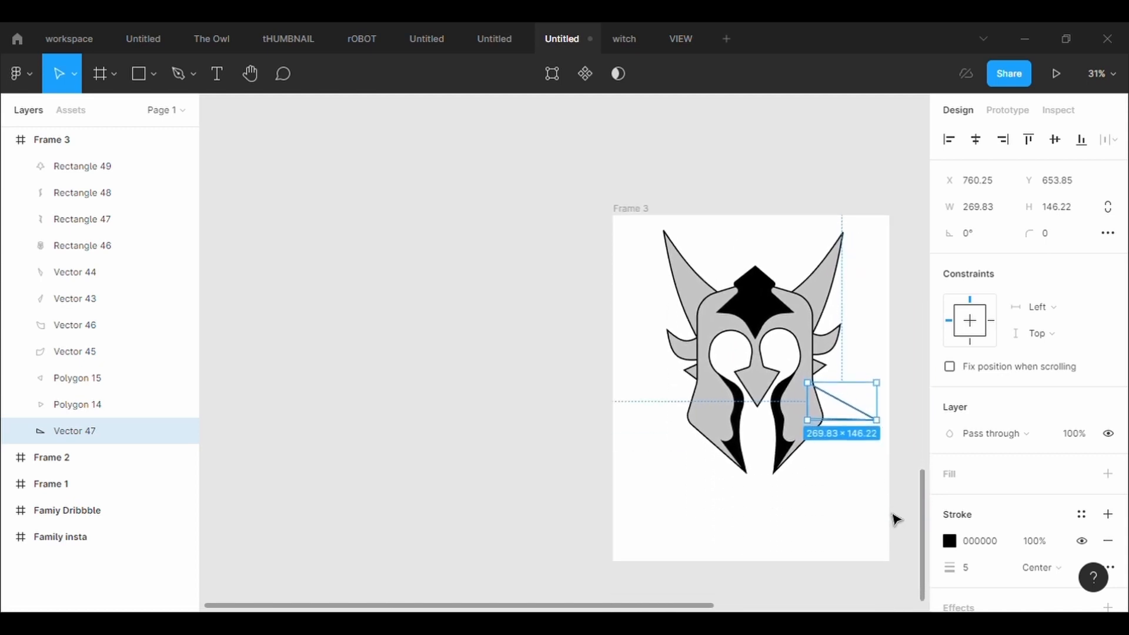
scroll(894, 520, up, 5)
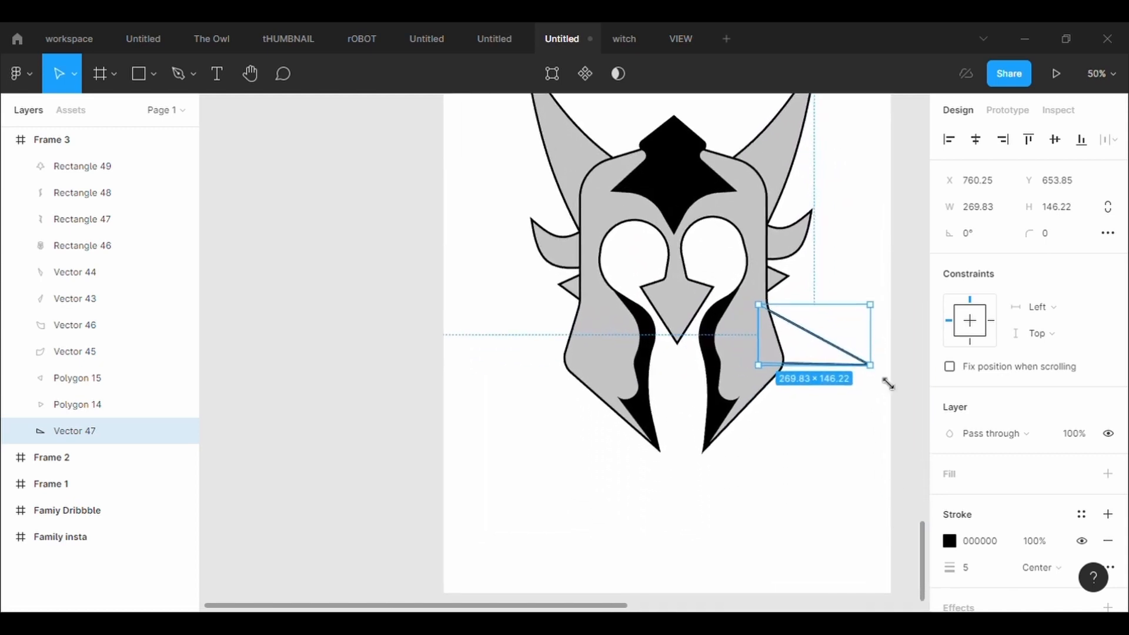
click(550, 73)
click(141, 75)
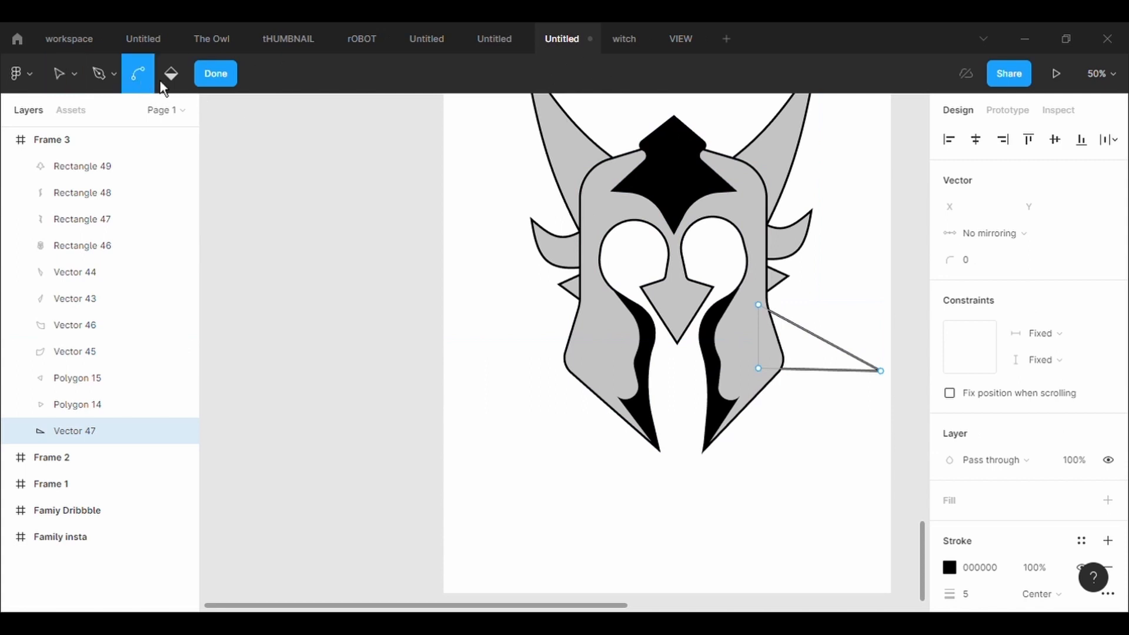
drag(854, 353, 834, 317)
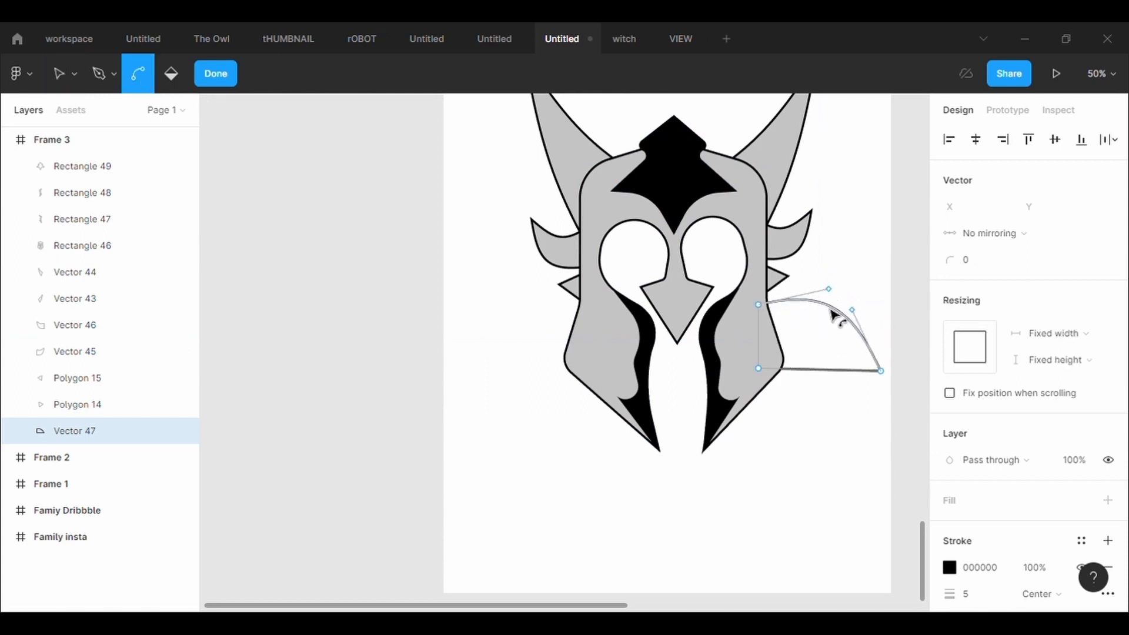
drag(817, 371, 810, 348)
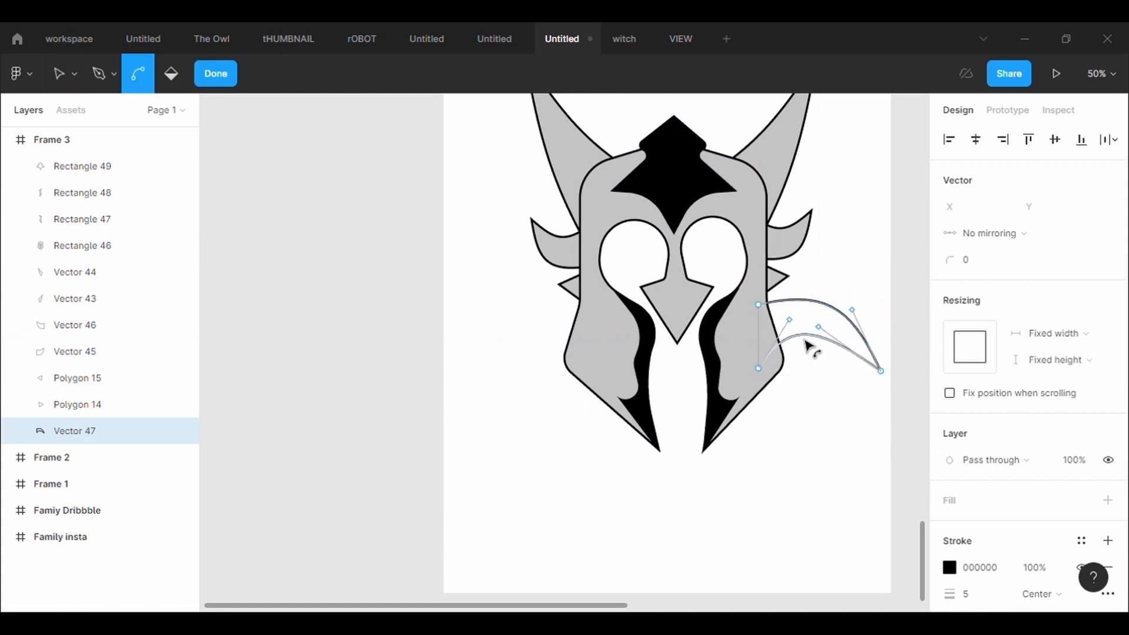
key(Escape)
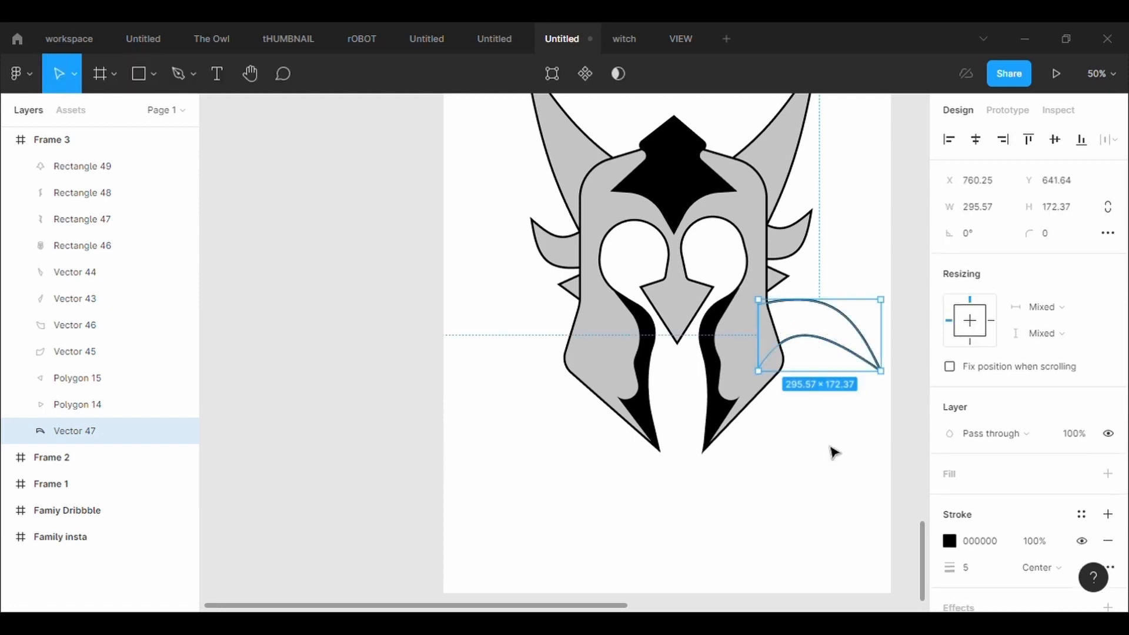
Step: Rotate the curved lower horn to about -16° and shift it slightly left and down against the helmet's edge
drag(894, 395, 874, 408)
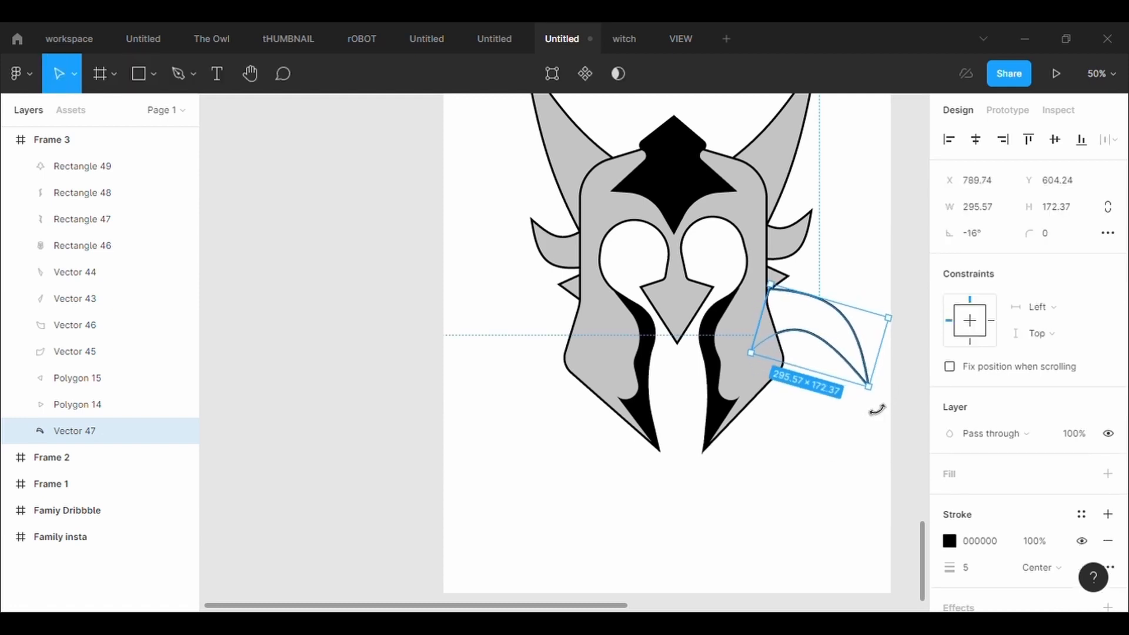
drag(858, 366, 837, 370)
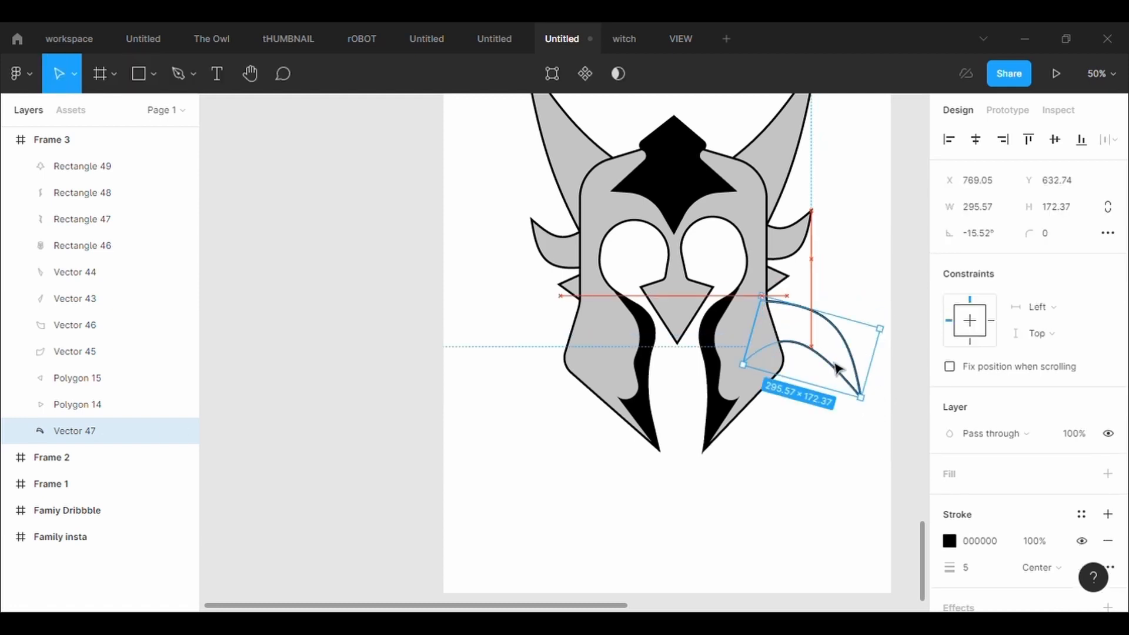
click(859, 473)
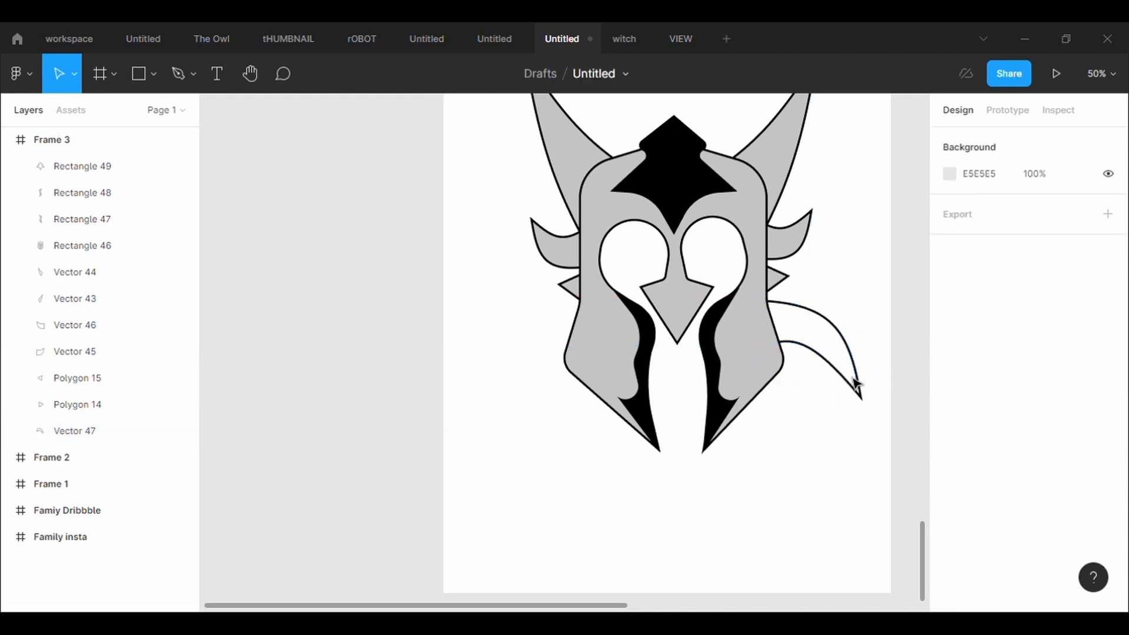
Step: Duplicate the curved lower horn, flip the copy horizontally and place it on the helmet's left edge
click(841, 348)
key(ctrl+c)
key(ctrl+v)
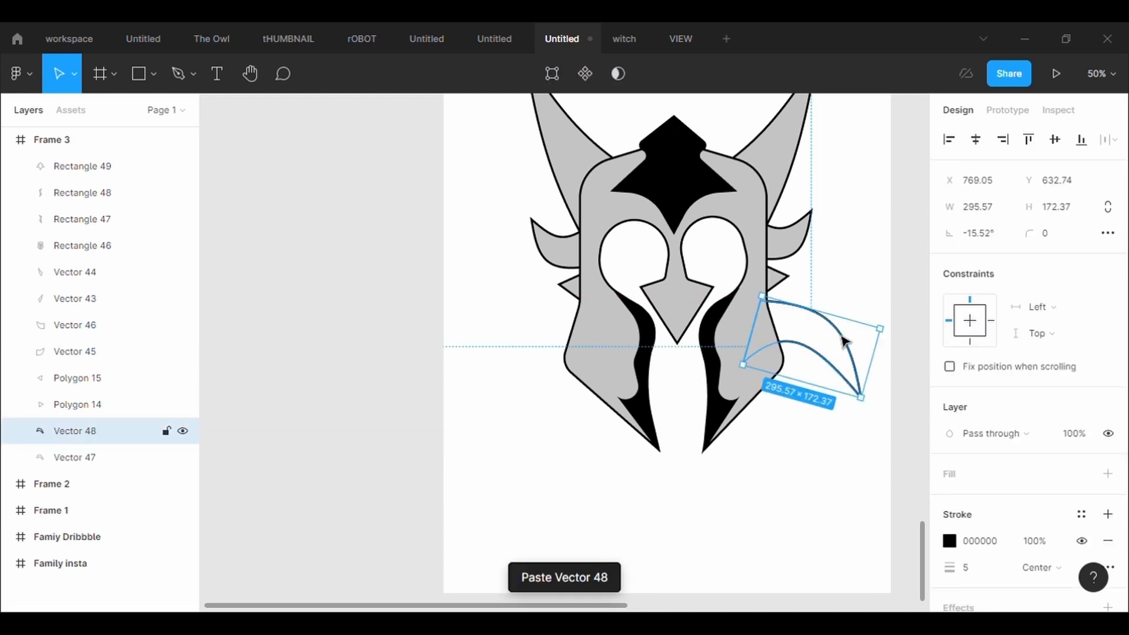
key(shift+h)
drag(856, 336, 587, 338)
click(802, 519)
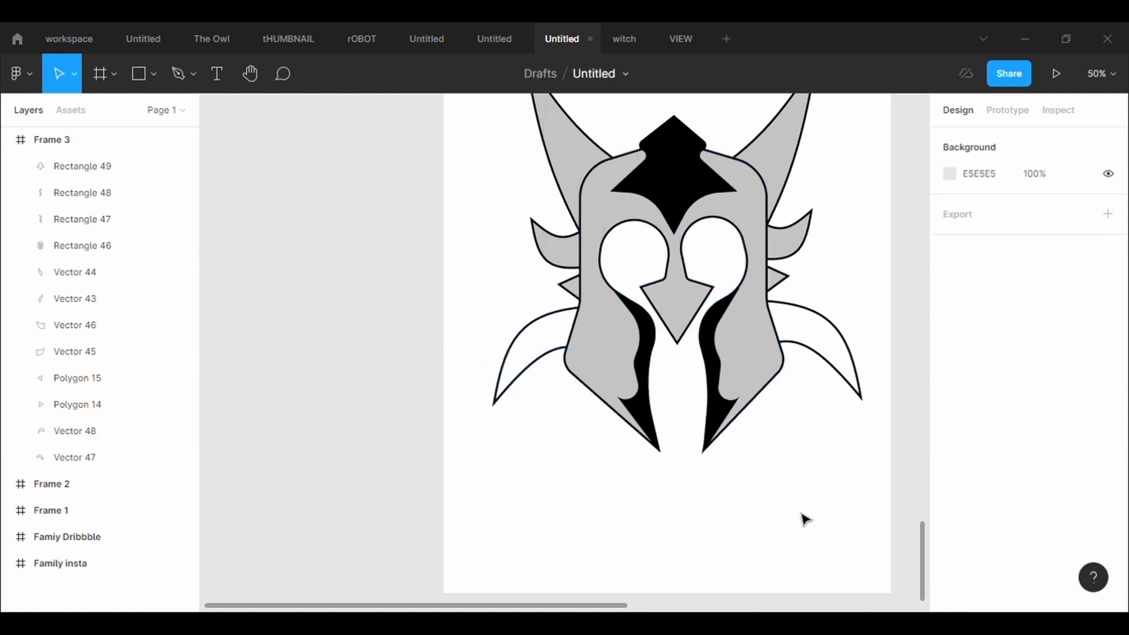
Step: Add the default grey fill to both curved lower horns
scroll(805, 519, down, 3)
click(829, 388)
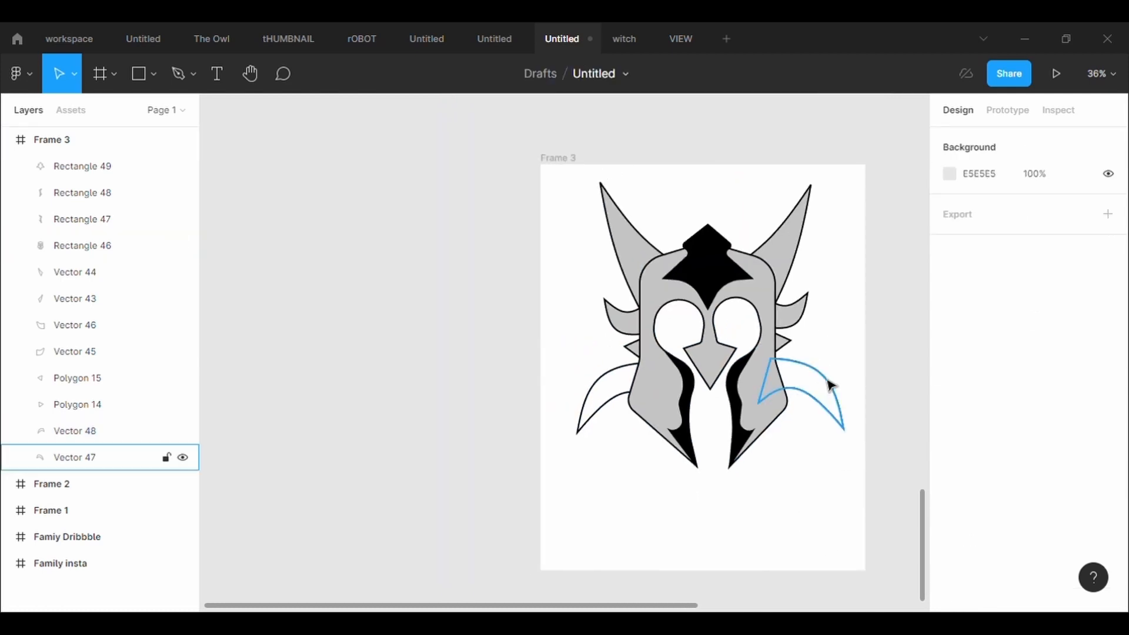
click(1108, 474)
click(613, 383)
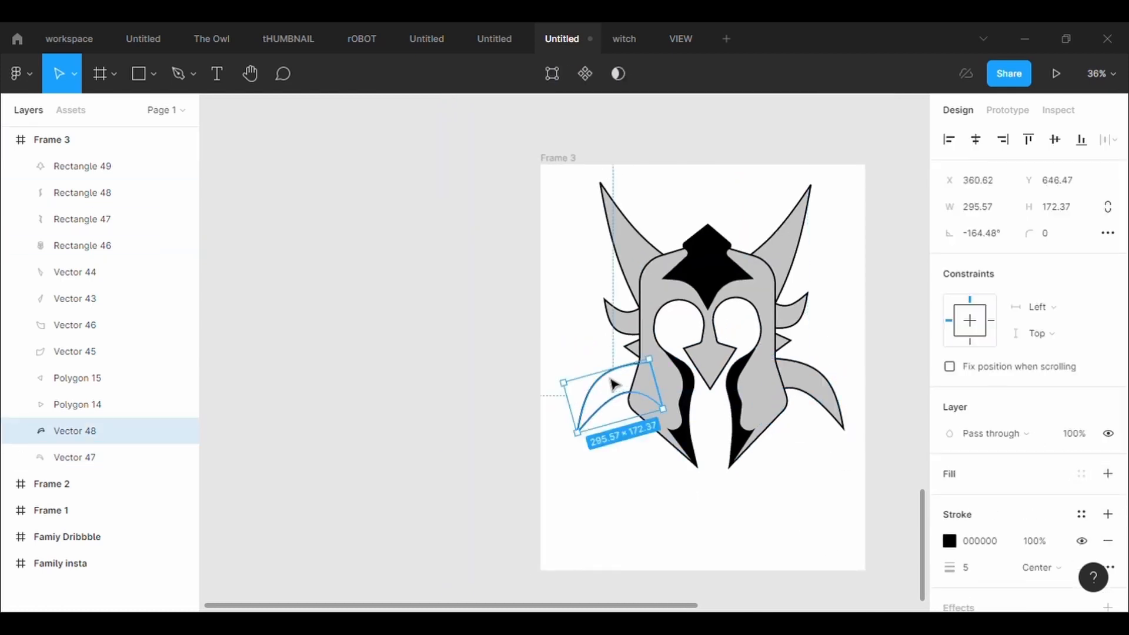
click(1107, 473)
click(838, 525)
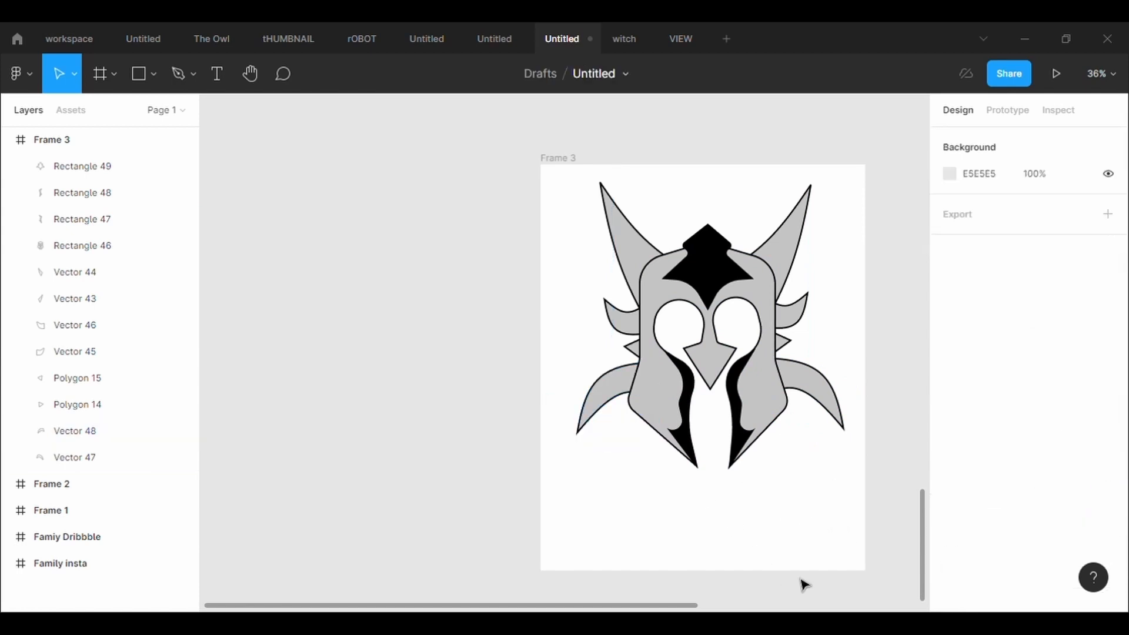
Step: Draw a rectangle about 393 × 415 over the helmet's face area and send it to the back
click(149, 84)
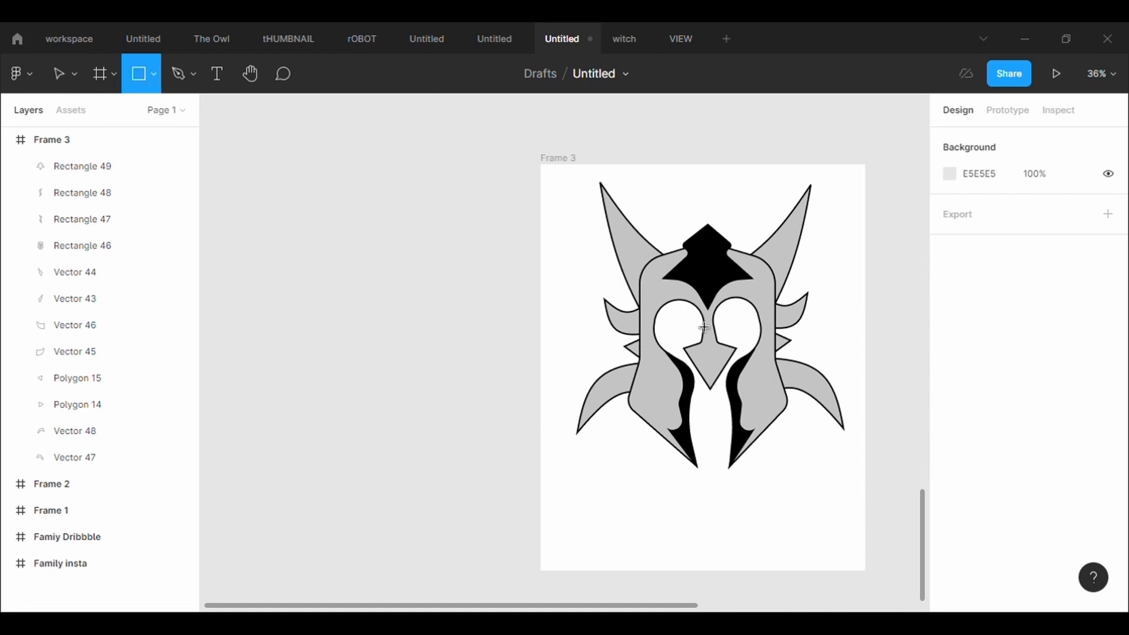
mouse_move(648, 291)
mouse_down()
mouse_move(777, 433)
mouse_move(763, 428)
mouse_up()
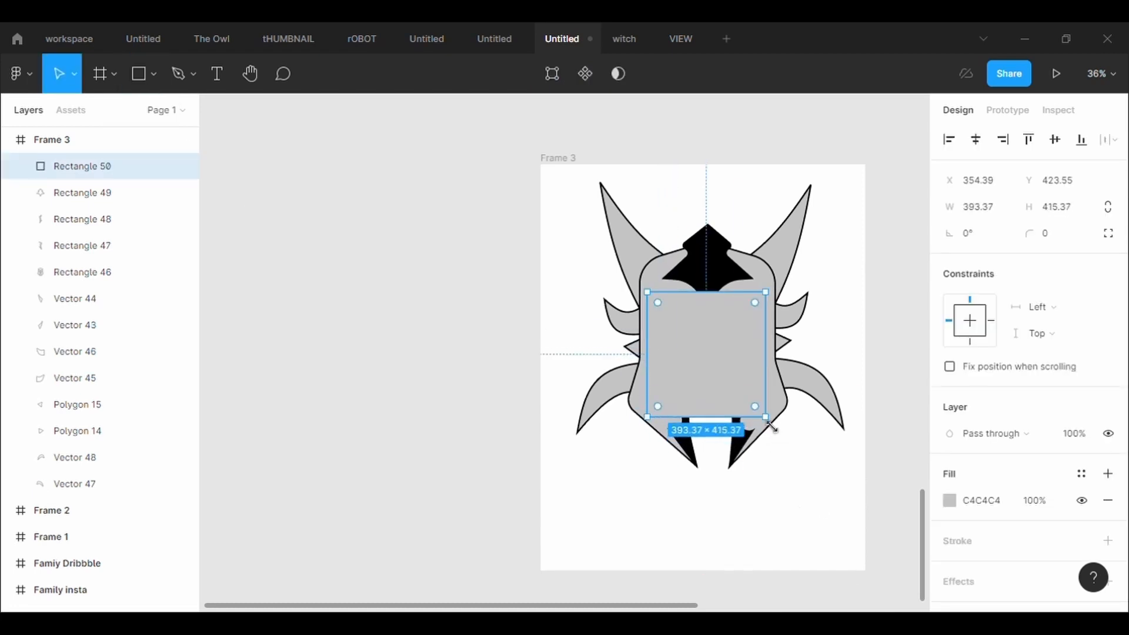
right_click(682, 341)
click(719, 294)
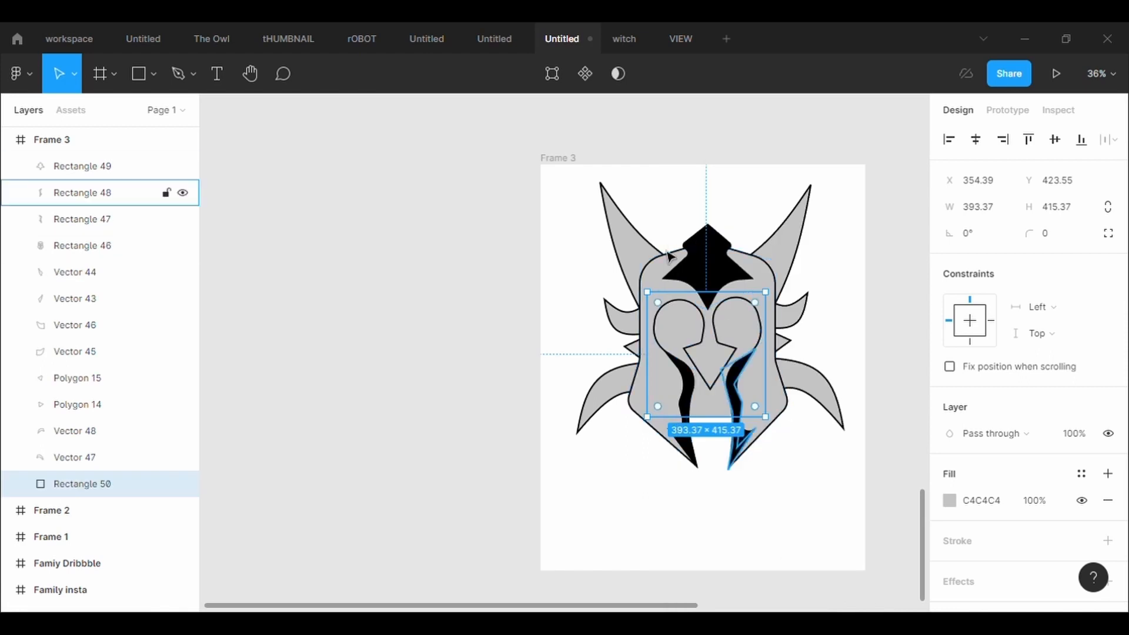
Step: Pull the back rectangle's two bottom corners inward and down, and bend its bottom edge into a shallow upward arch
click(553, 87)
click(765, 416)
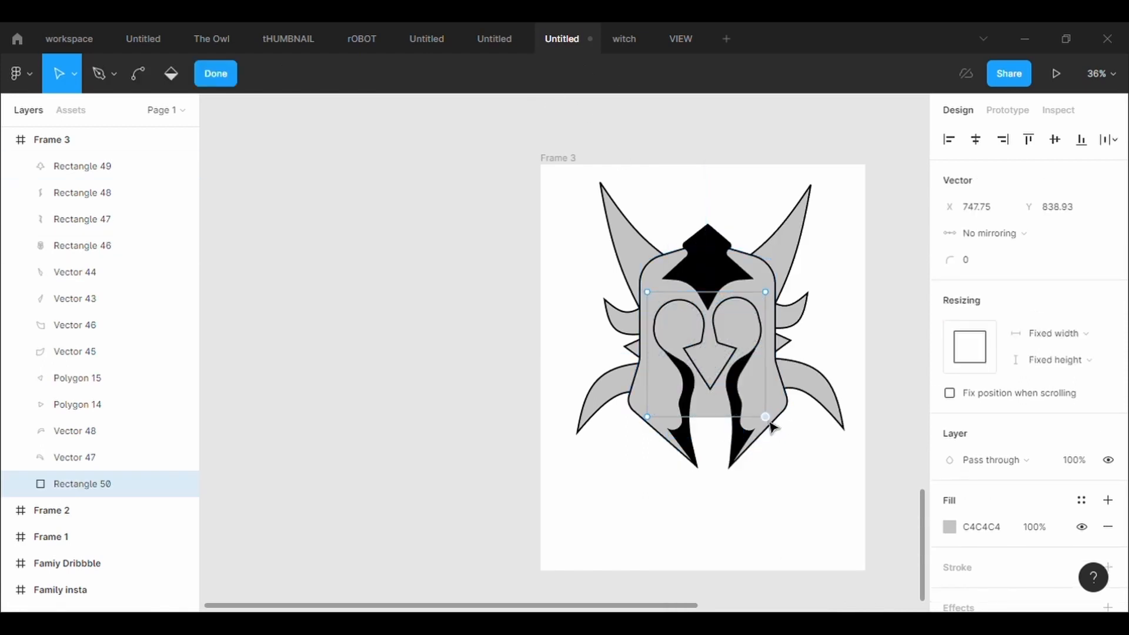
drag(652, 421, 674, 435)
drag(773, 426, 760, 435)
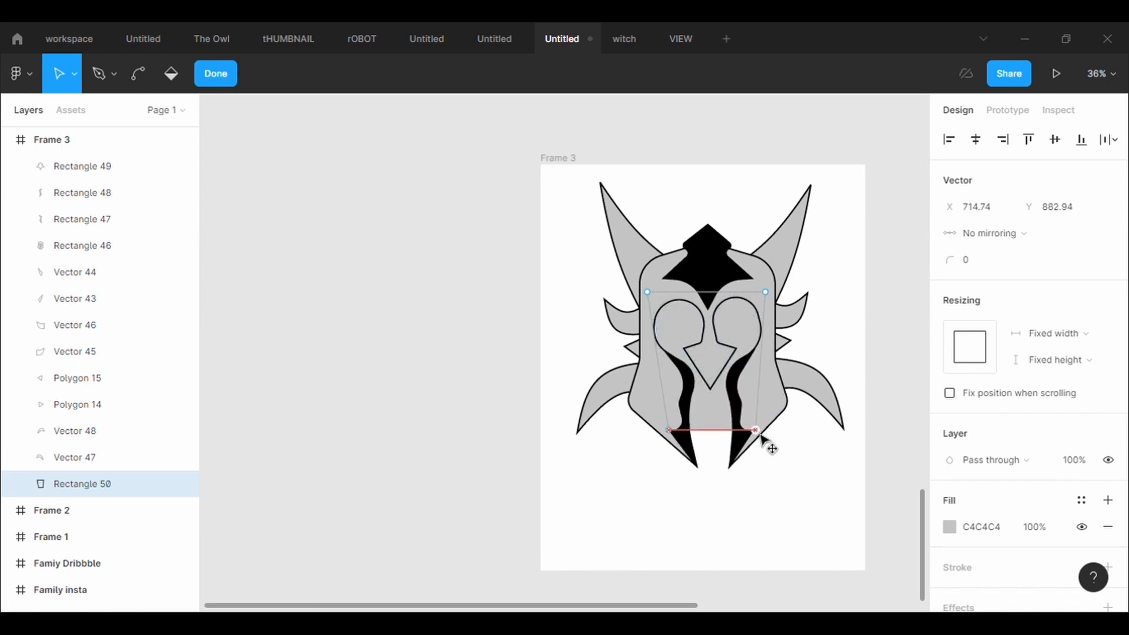
click(138, 73)
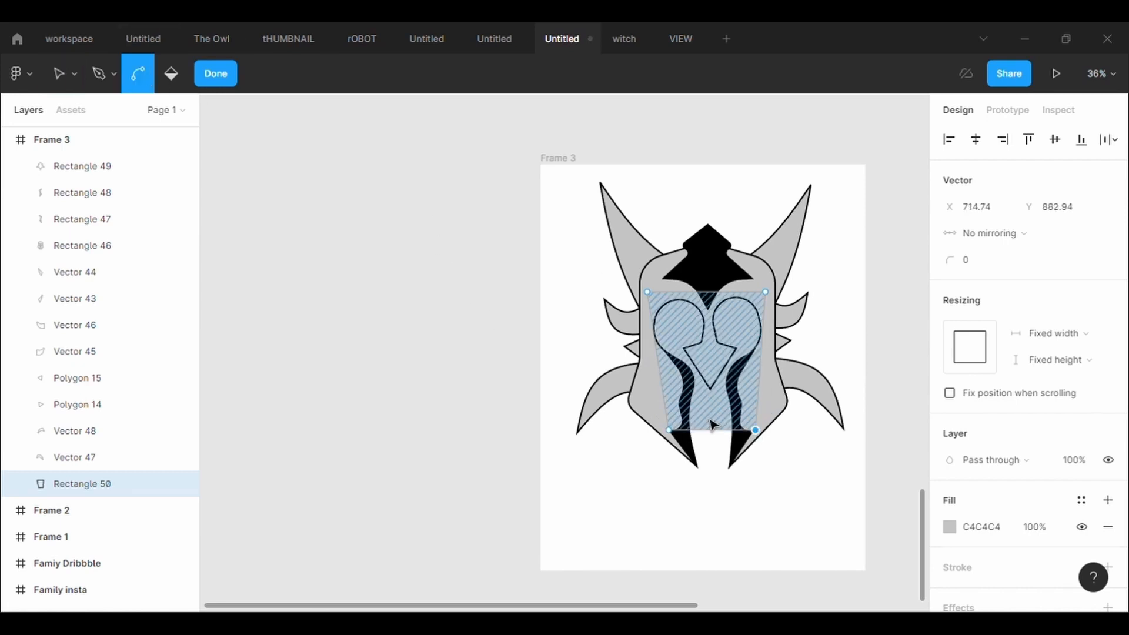
scroll(767, 491, up, 3)
scroll(767, 491, up, 3)
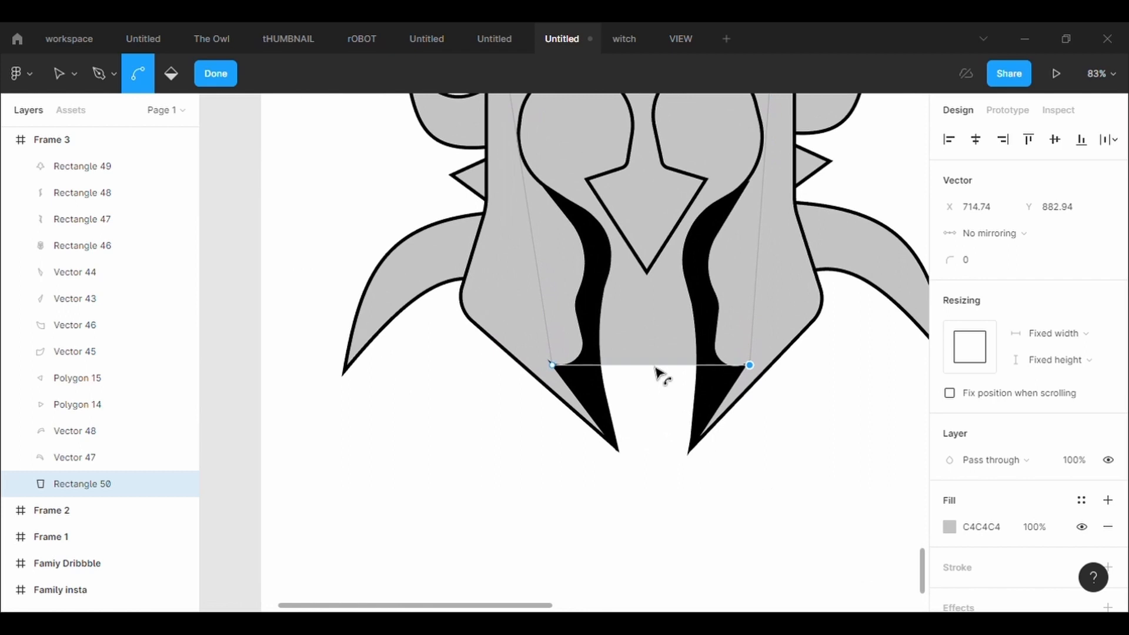
drag(691, 404, 686, 395)
drag(657, 358, 655, 358)
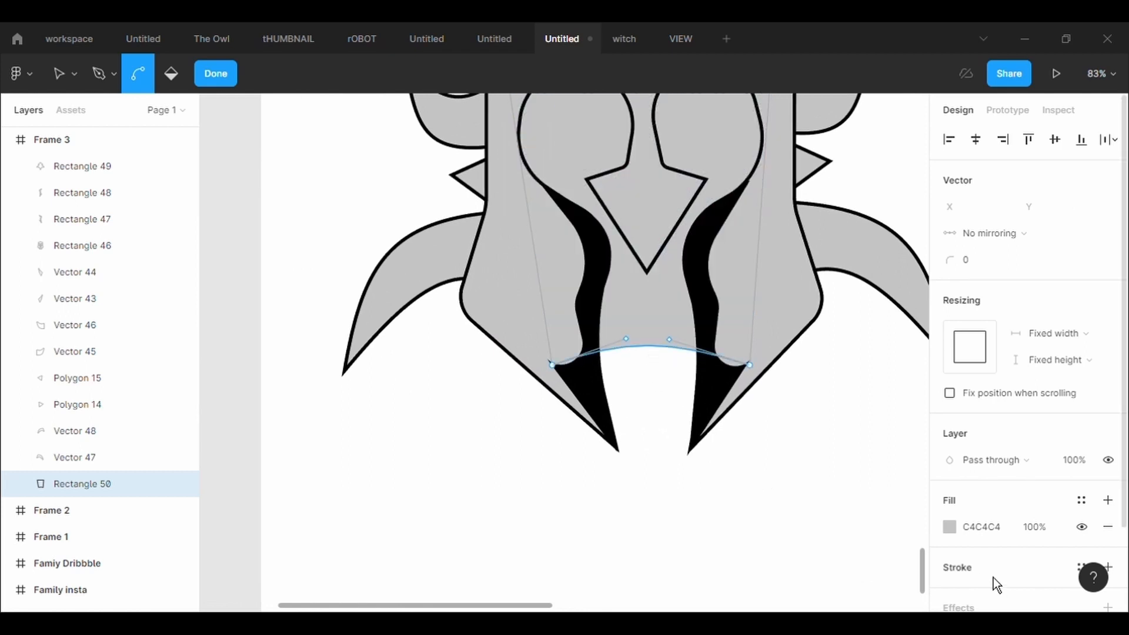
Step: Add a black 000000 stroke with a width of 5 to the shape behind the face
click(993, 573)
scroll(987, 558, down, 2)
click(981, 519)
text(5)
key(Return)
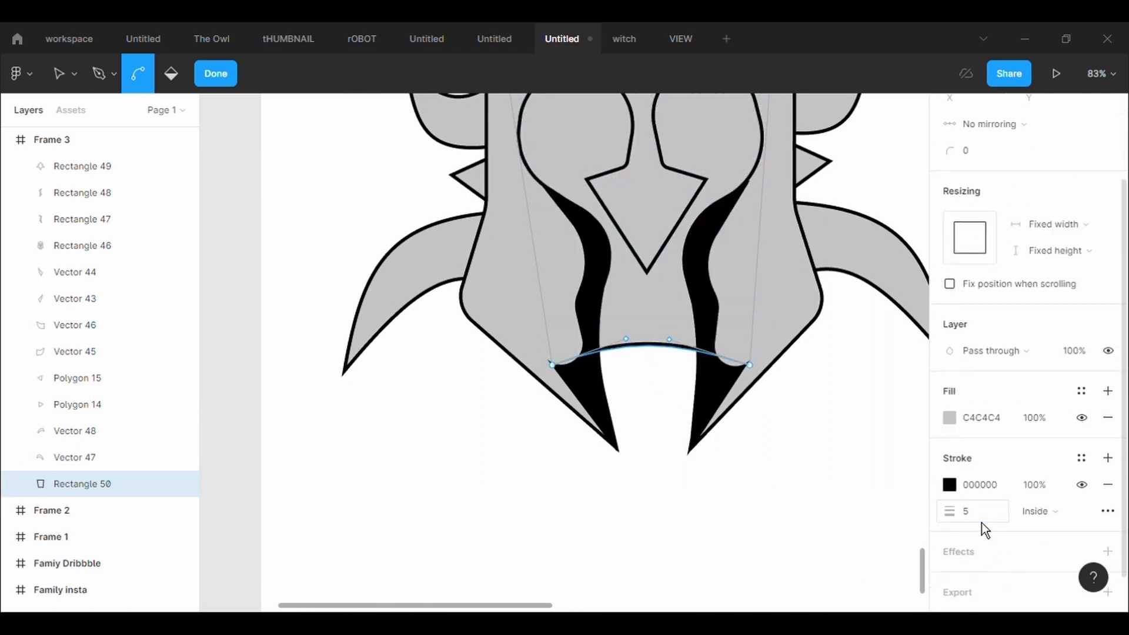
click(800, 472)
click(797, 467)
scroll(800, 472, down, 3)
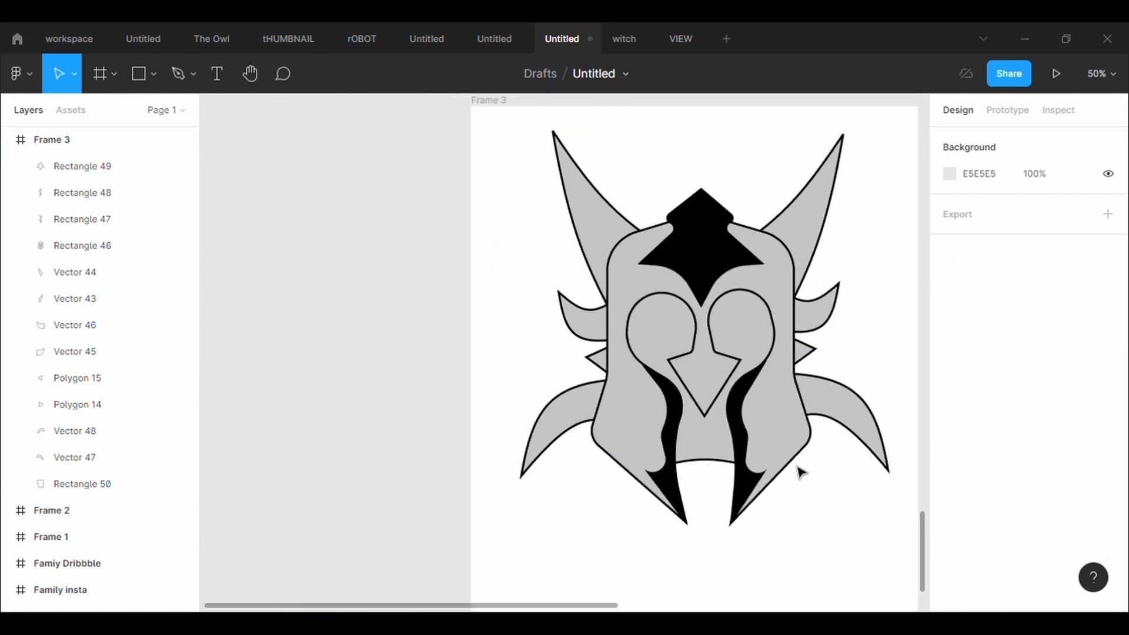
Step: Draw a small circle on the helmet's right cheek beside the black band and set its width and height to 20
click(154, 74)
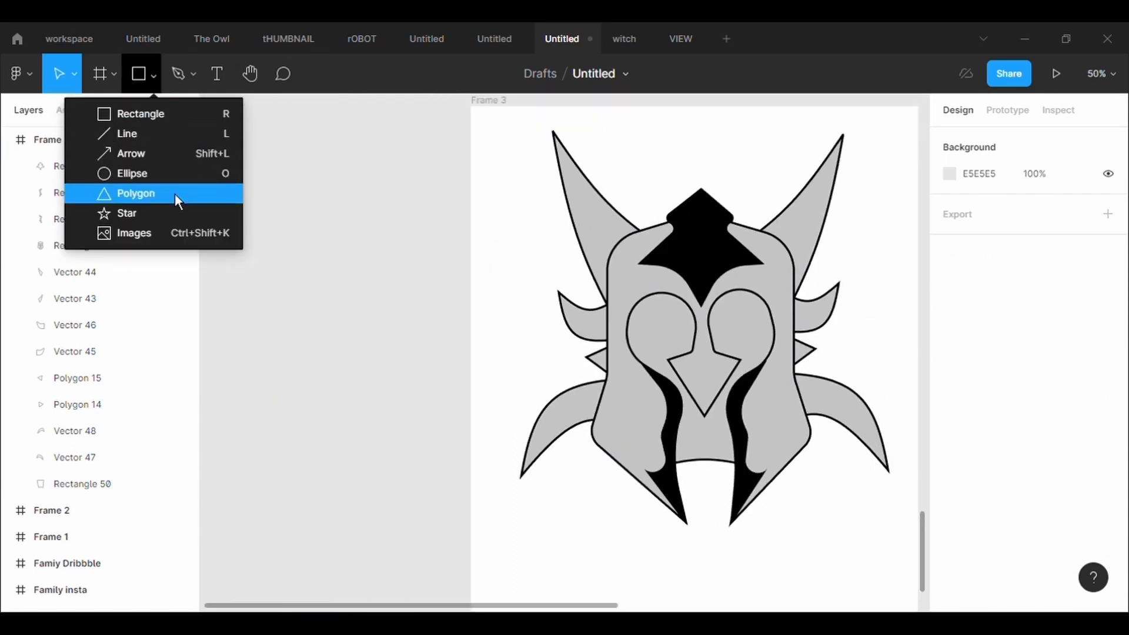
click(365, 265)
scroll(808, 451, up, 4)
scroll(811, 457, up, 4)
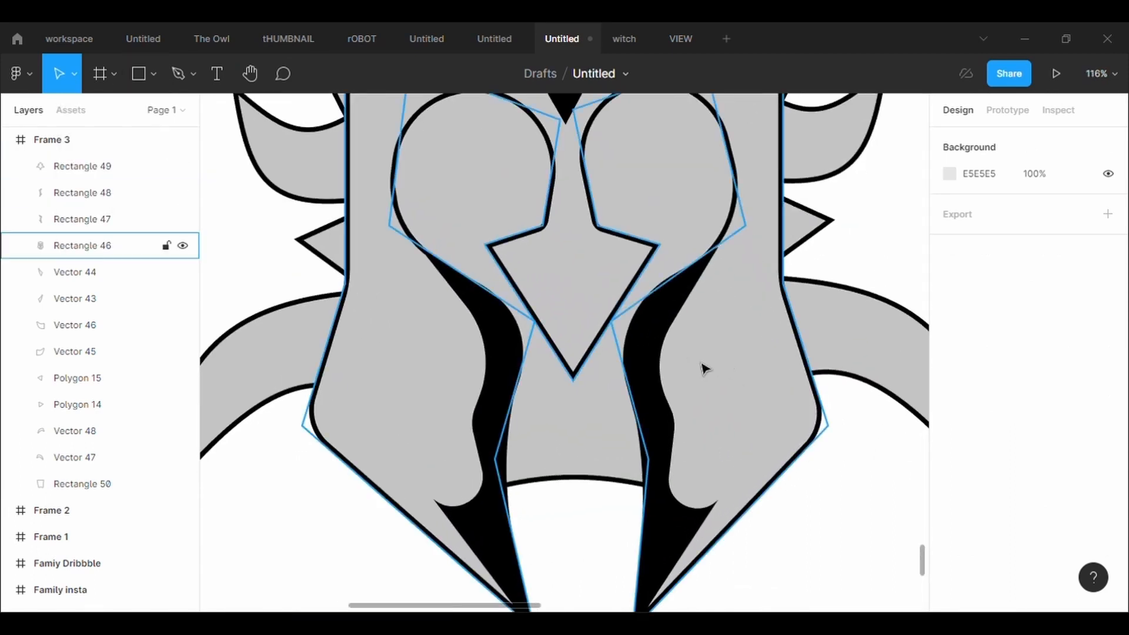
click(154, 74)
click(154, 173)
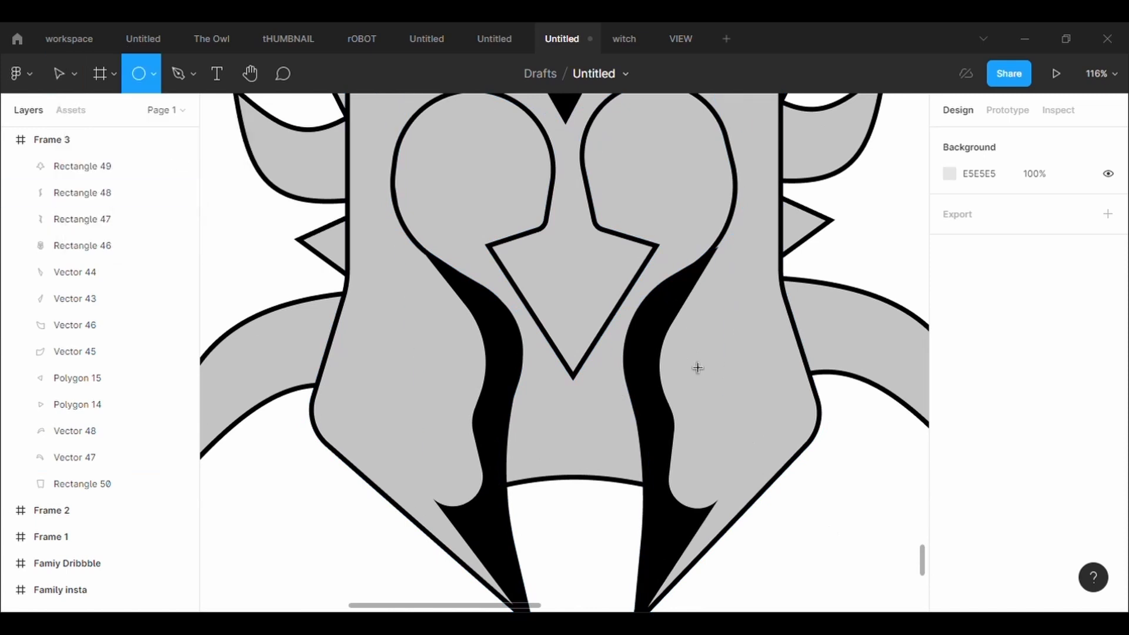
drag(697, 368, 708, 382)
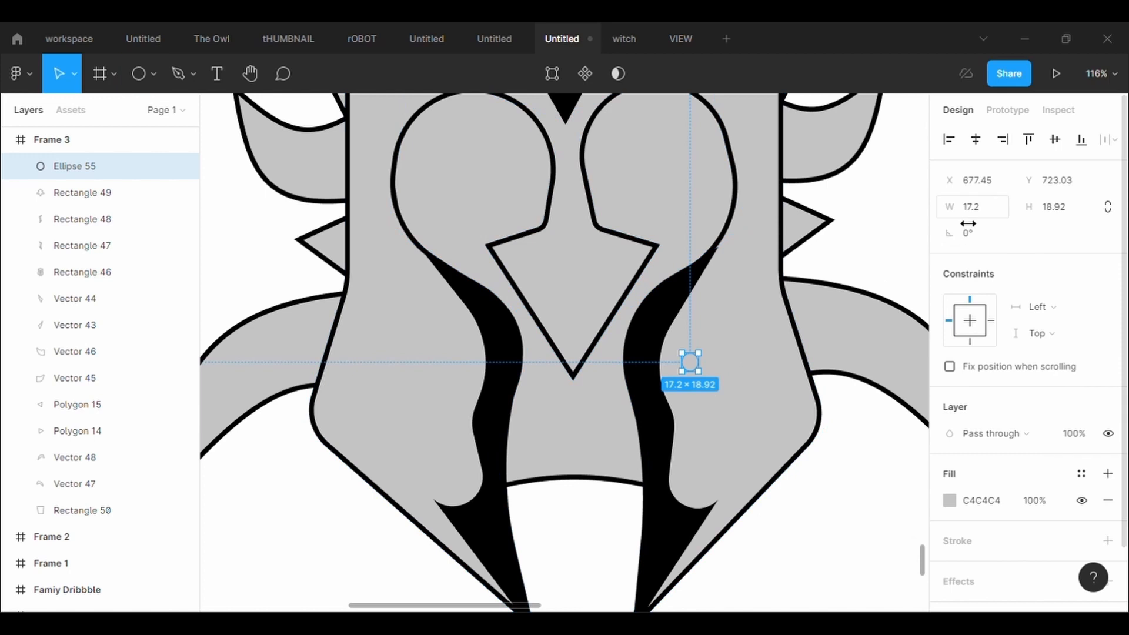
text(20)
key(Return)
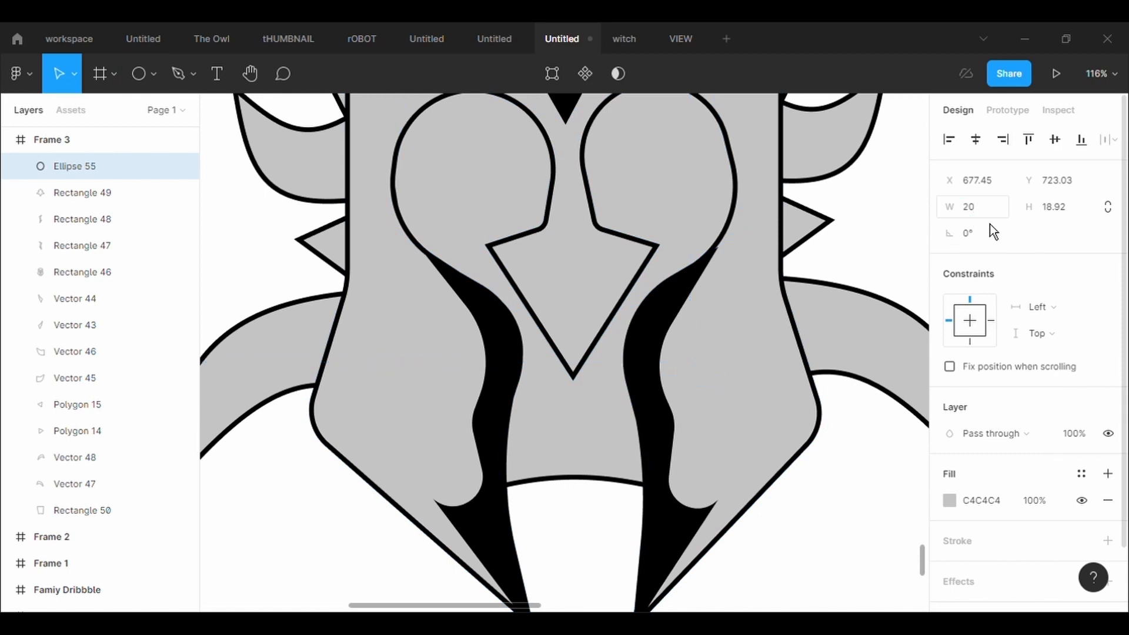
click(1074, 210)
text(20)
key(Return)
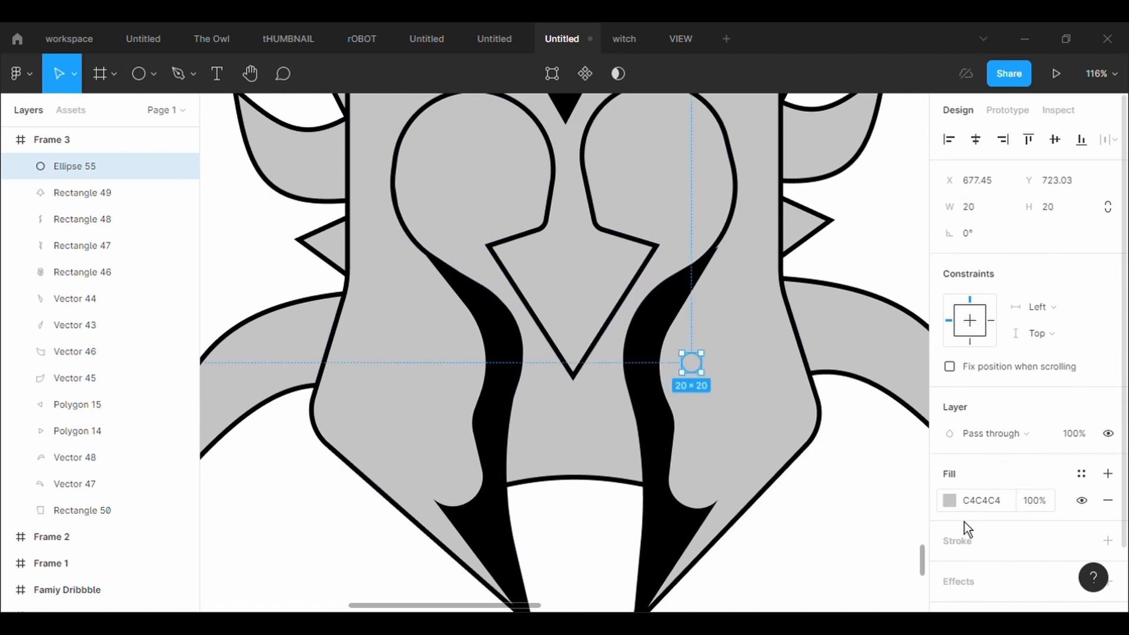
Step: Fill the cheek circle with black 000000 sampled from the black cheek band
click(948, 500)
click(754, 428)
click(718, 504)
click(849, 499)
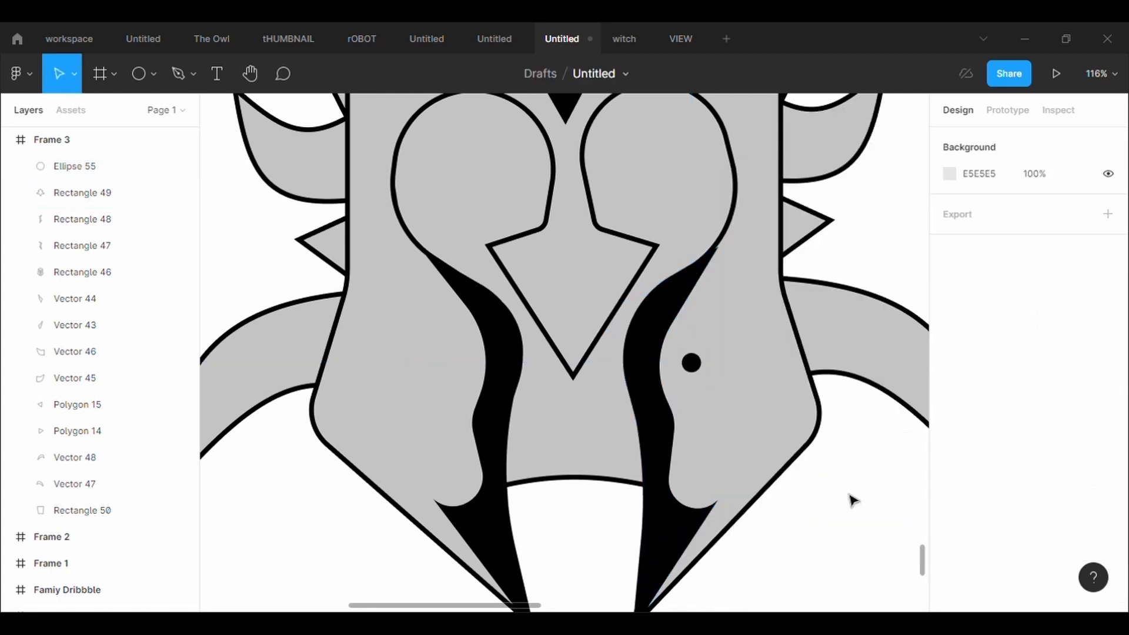
Step: Duplicate the black dot to form a rising outward diagonal of three on the right cheek, plus one dot below the innermost
click(693, 363)
key(ctrl+v)
key(ctrl+v)
key(ctrl+v)
key(ctrl+v)
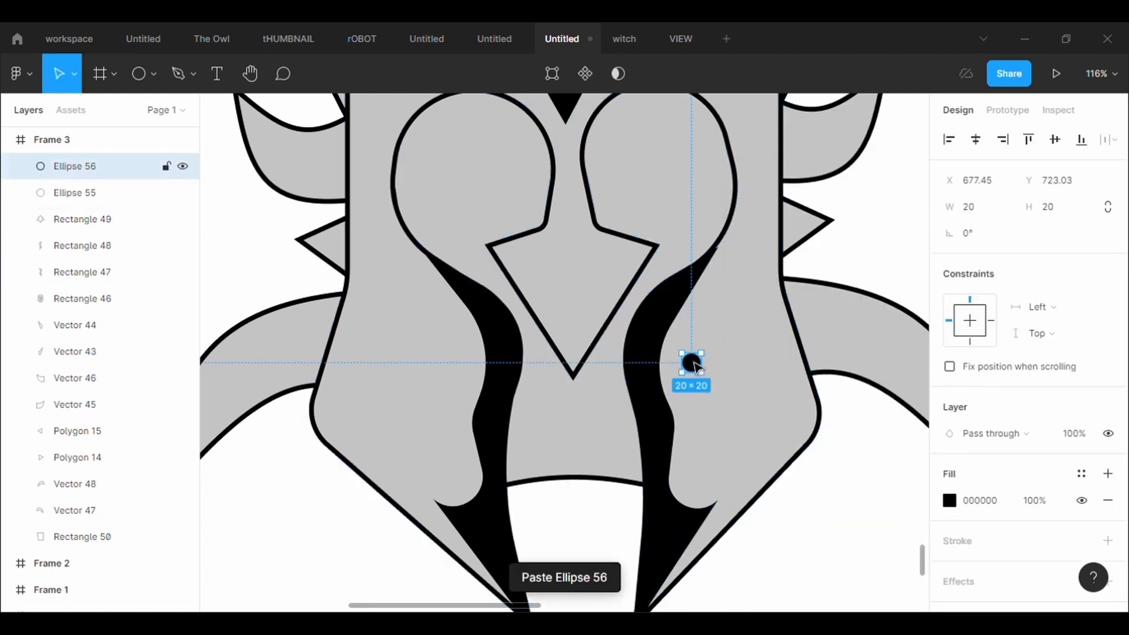
drag(695, 369, 749, 339)
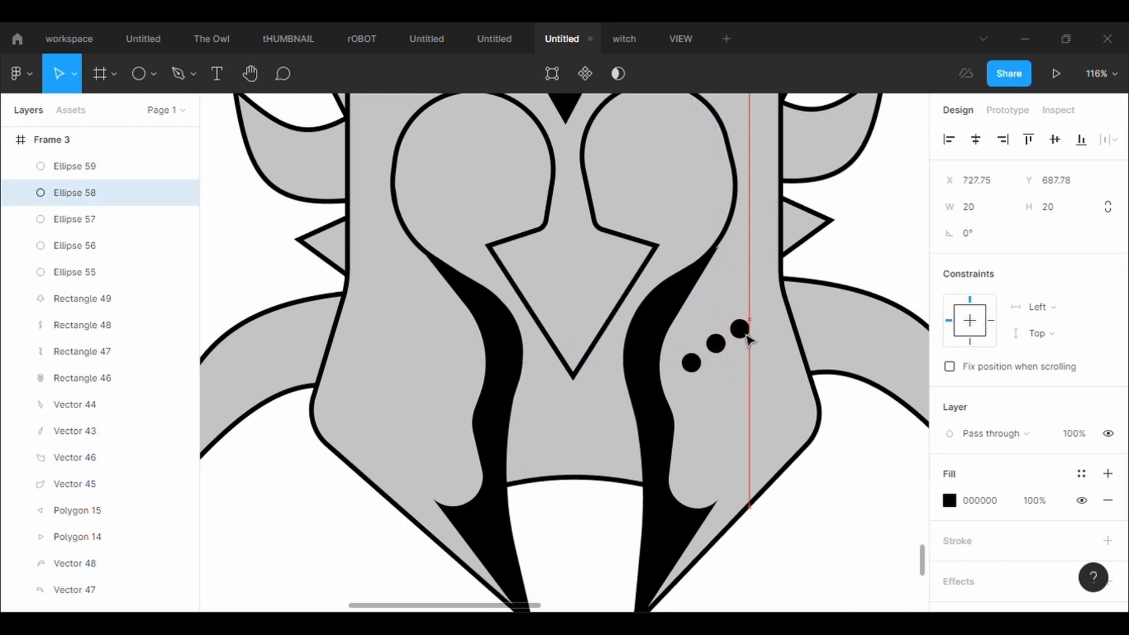
drag(696, 368, 697, 409)
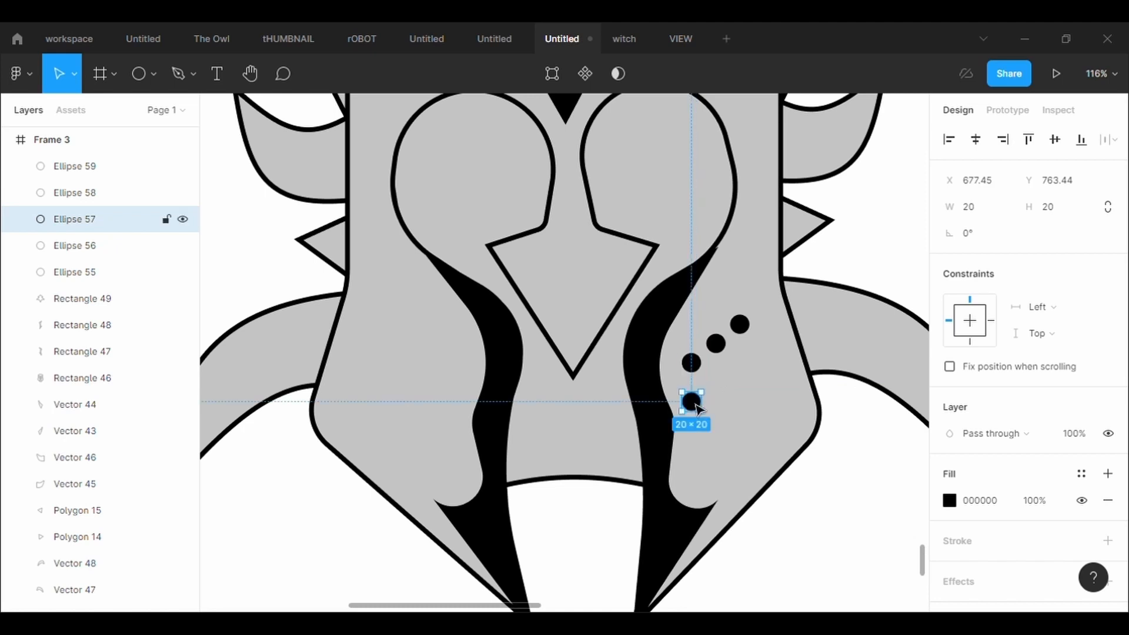
Step: Add a copied dot below the middle dot of the diagonal and a third dot at the bottom of the inner column
click(716, 344)
key(ctrl+v)
drag(718, 352, 718, 389)
click(752, 440)
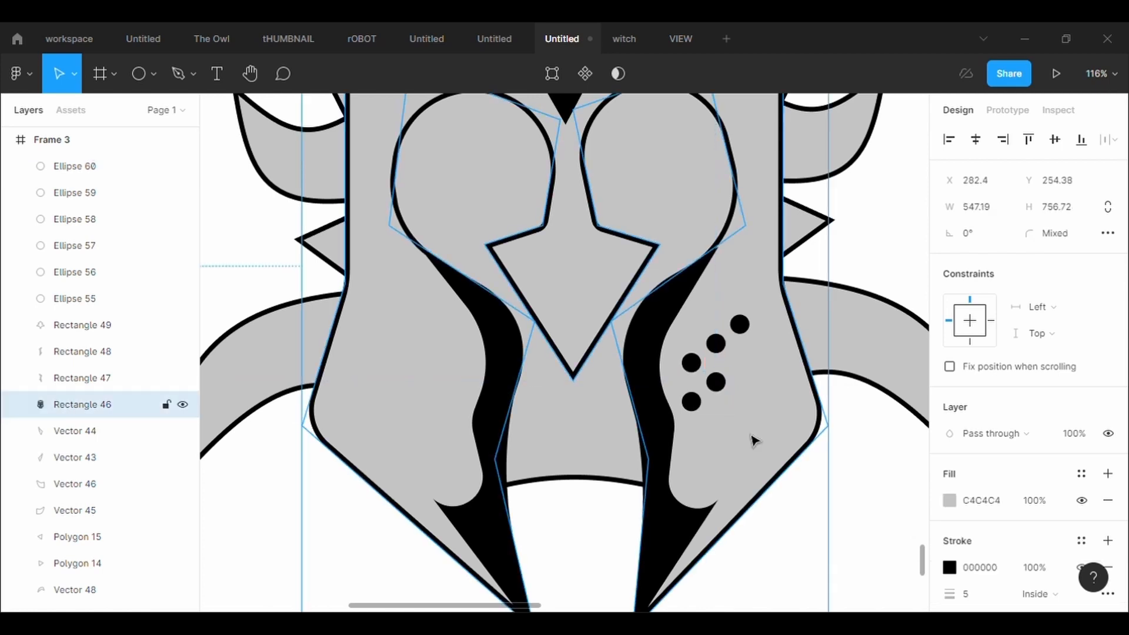
click(715, 382)
click(693, 404)
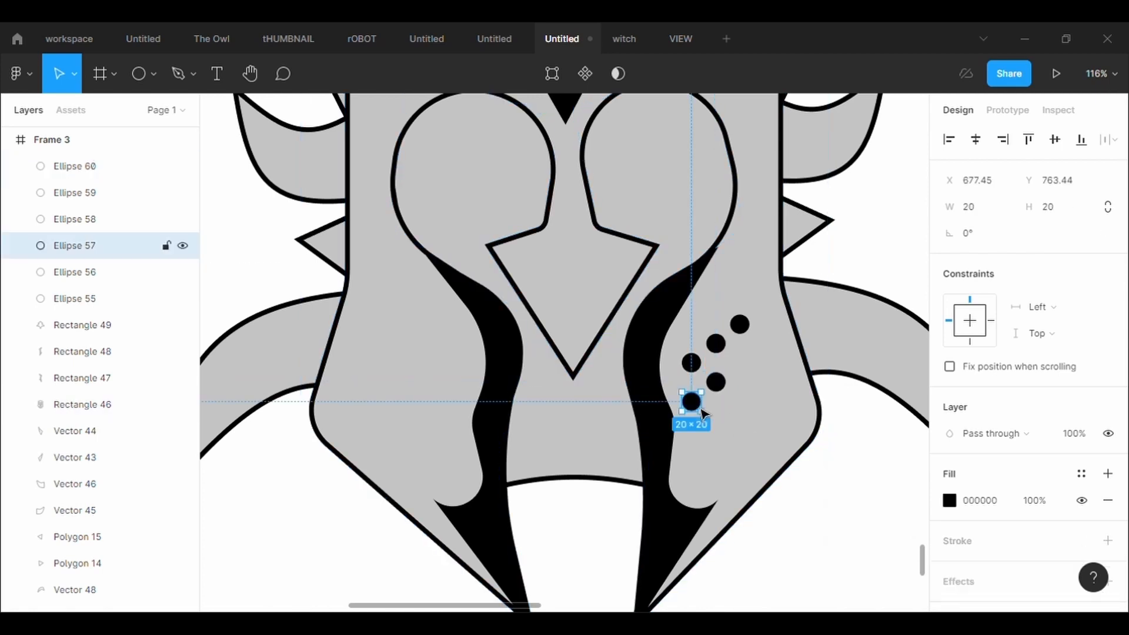
key(ctrl+v)
drag(702, 417, 702, 453)
click(815, 543)
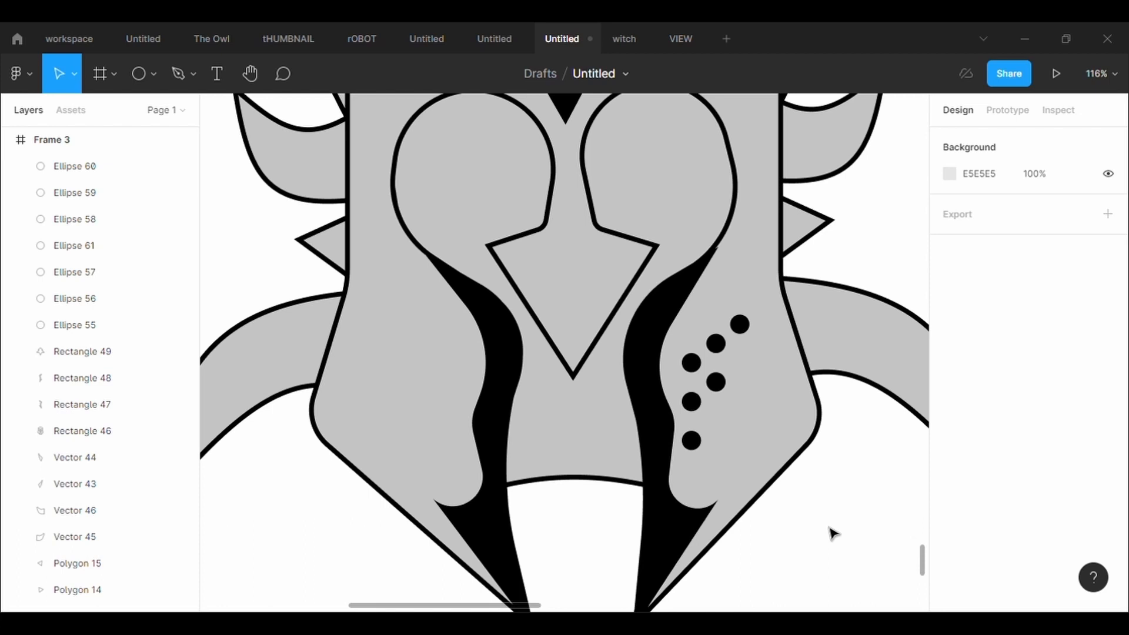
Step: Add one copied dot below the outermost right-cheek dot and another at the bottom of the middle column
click(715, 383)
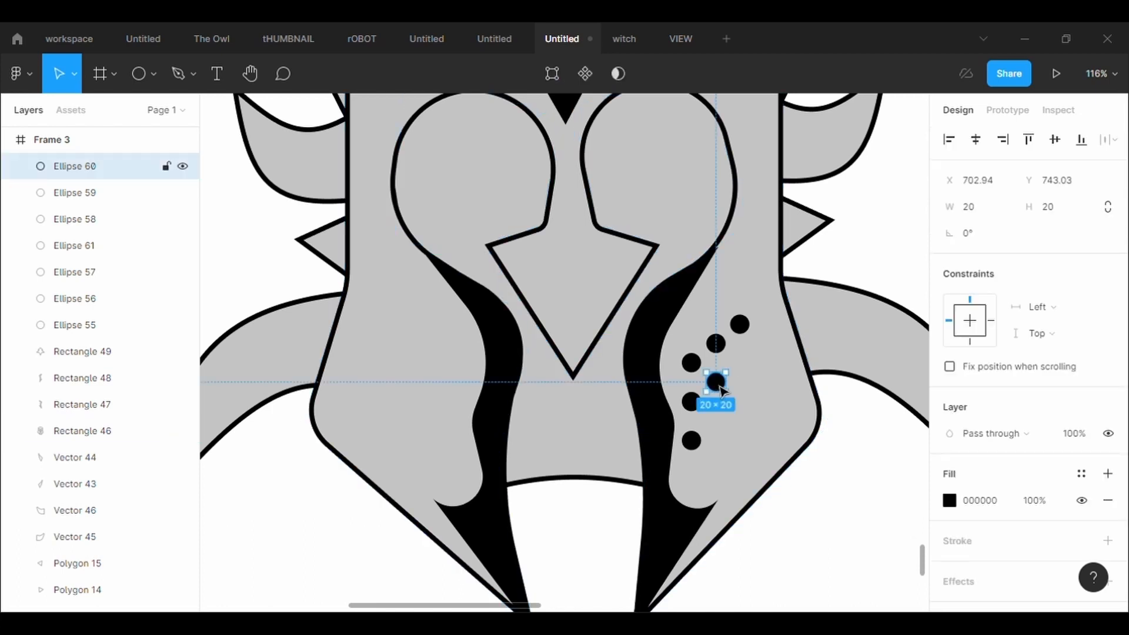
key(ctrl+c)
key(ctrl+v)
drag(716, 383, 746, 369)
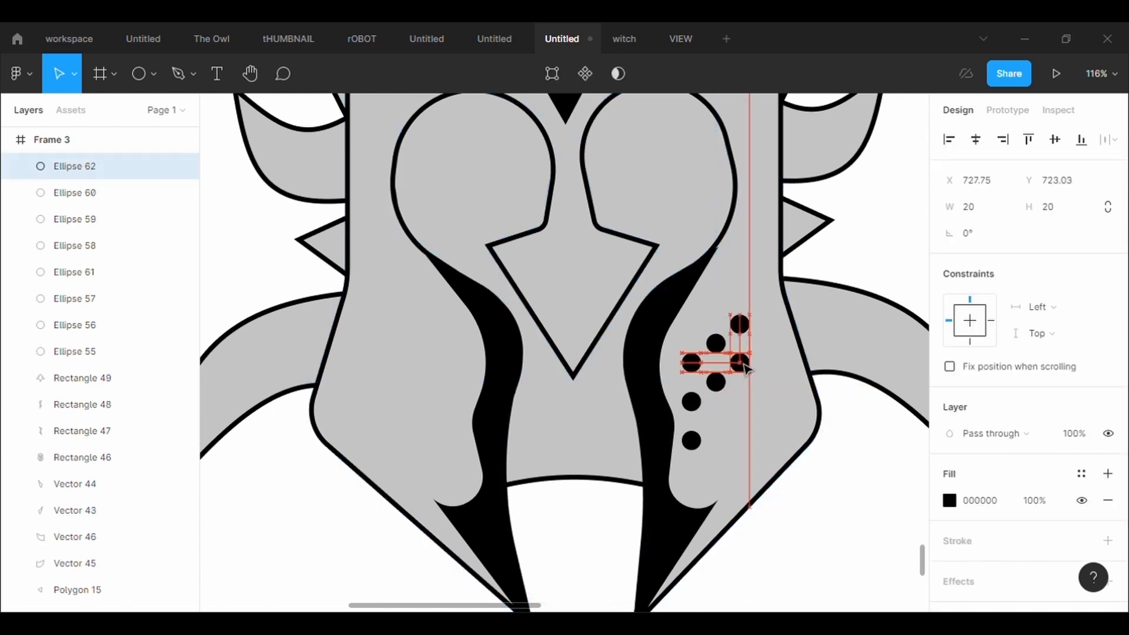
click(693, 441)
key(ctrl+c)
key(ctrl+v)
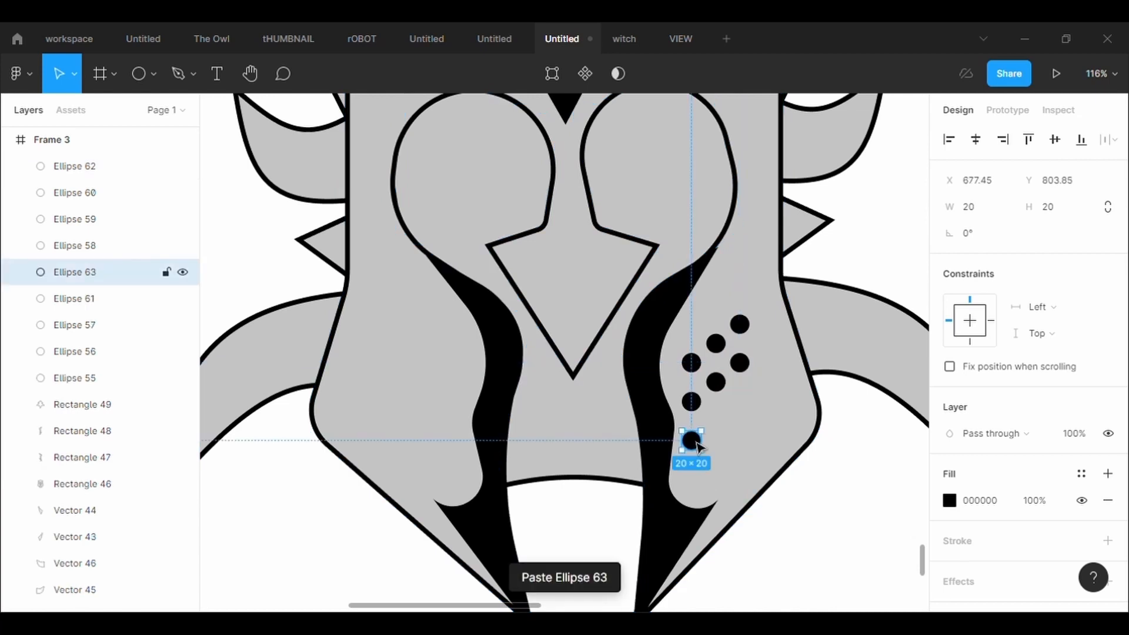
drag(693, 442, 721, 423)
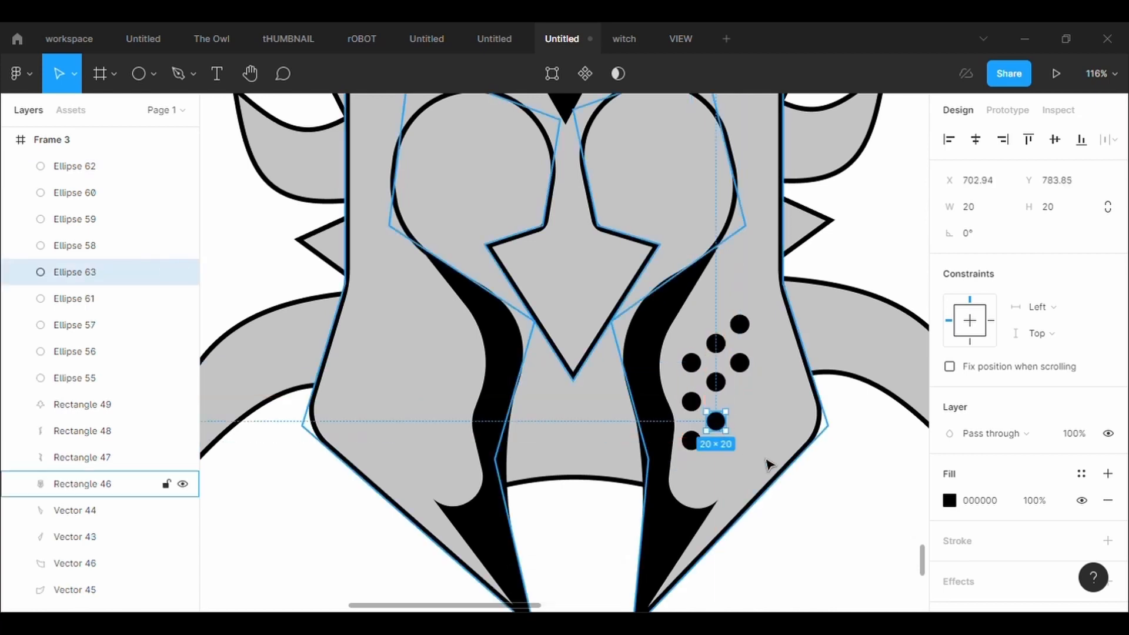
click(814, 504)
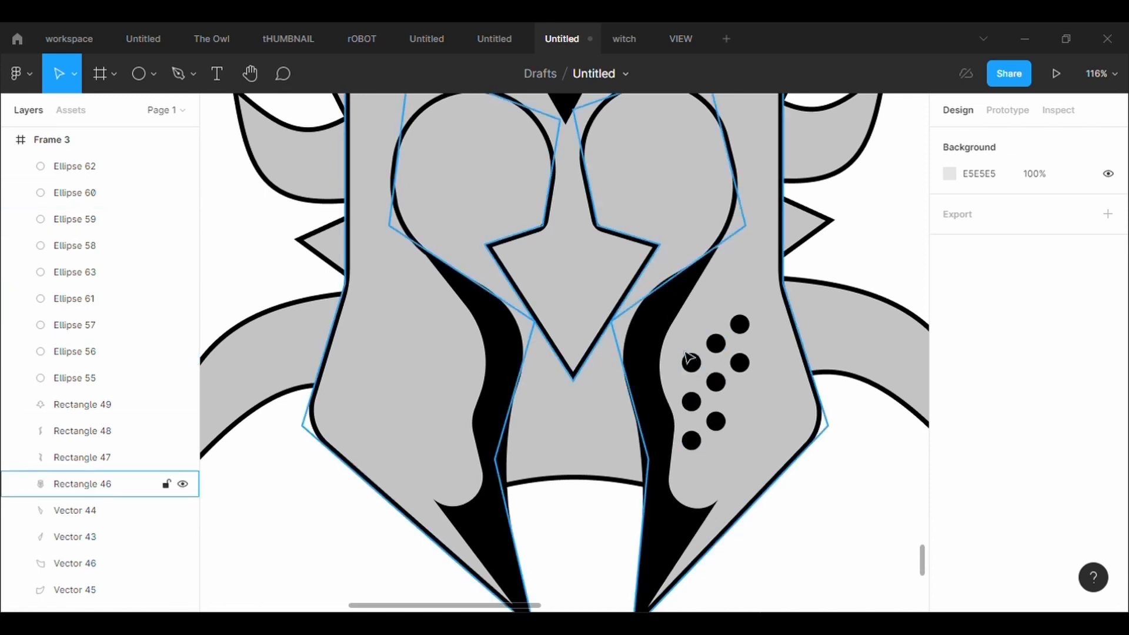
Step: Duplicate the top dot of the inner column and move the copy horizontally onto the left cheek at X 427.45
click(697, 367)
key(ctrl+v)
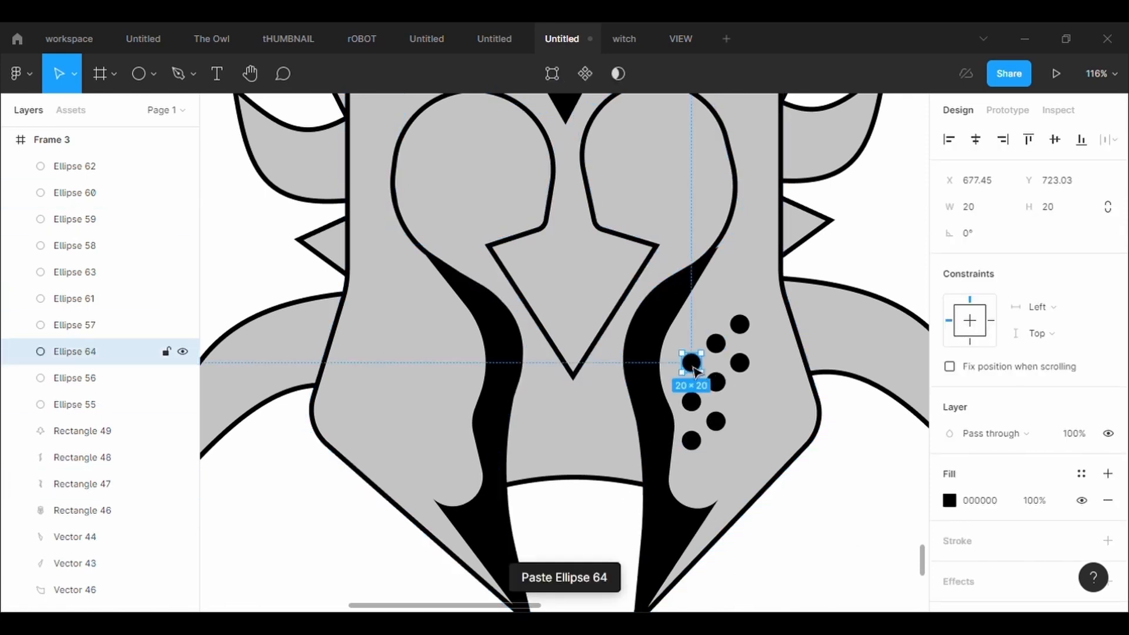
key(shift+Left)
key(shift+Left)
key(shift+Left)
key(shift+Left)
key(shift+Left)
key(shift+Left)
key(shift+Left)
key(shift+Left)
key(shift+Left)
key(shift+Left)
key(shift+Left)
key(shift+Left)
key(shift+Left)
key(shift+Left)
key(shift+Left)
key(shift+Left)
key(shift+Left)
key(shift+Left)
key(shift+Left)
key(shift+Left)
key(shift+Right)
key(shift+Right)
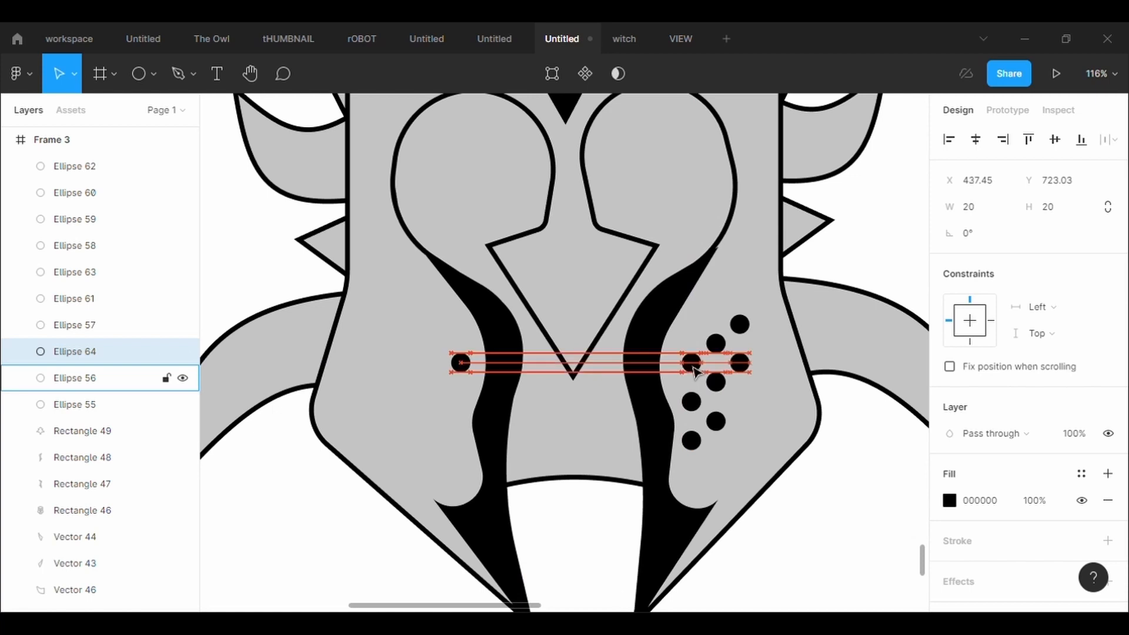
key(shift+Left)
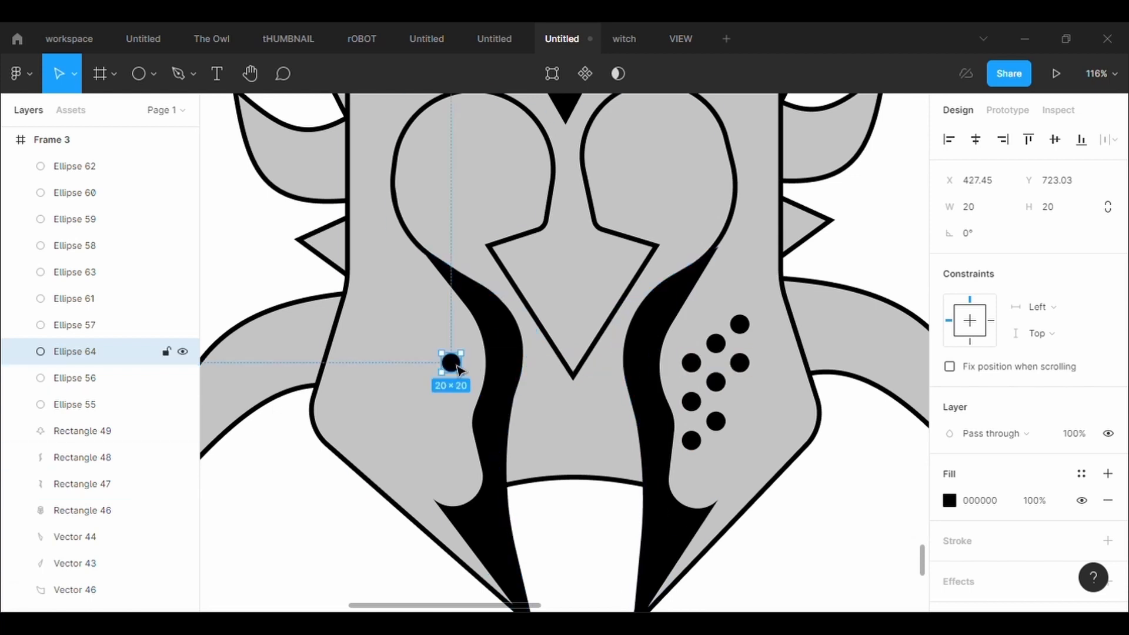
Step: Paste copies of the left-cheek dot and arrange seven dots in three columns mirroring the right cheek's pattern
key(ctrl+v)
key(ctrl+v)
key(ctrl+v)
key(ctrl+v)
key(ctrl+v)
key(ctrl+v)
key(ctrl+v)
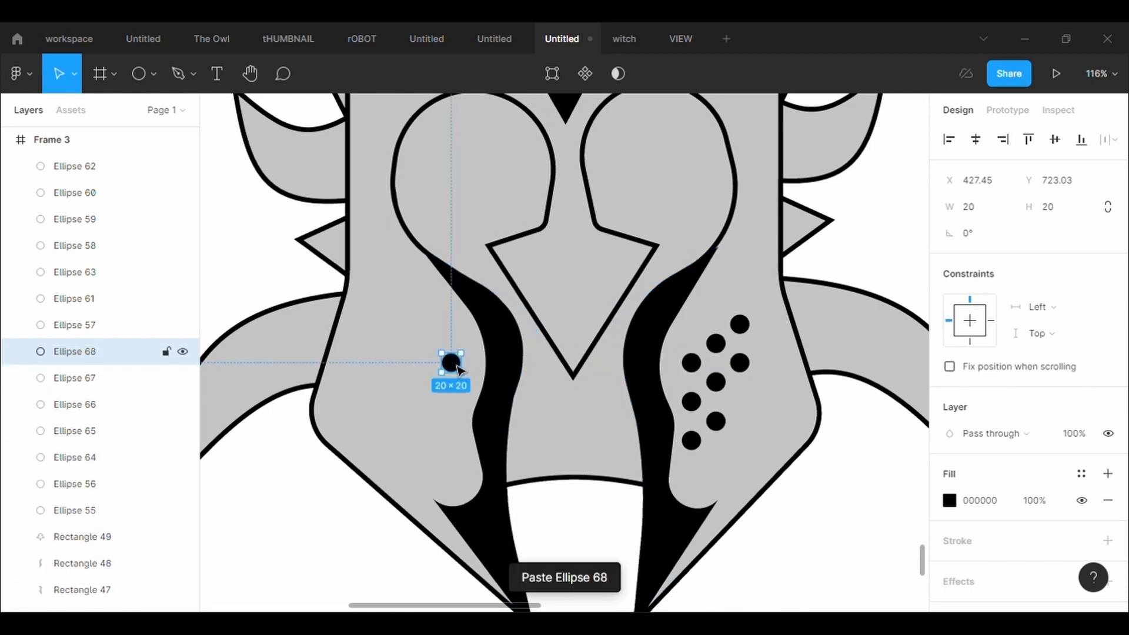
drag(456, 370, 456, 452)
click(452, 438)
click(552, 404)
click(75, 219)
drag(451, 363, 432, 433)
Step: Duplicate the middle dot of the left cheek's central column and place the copy below the outermost dot
click(430, 388)
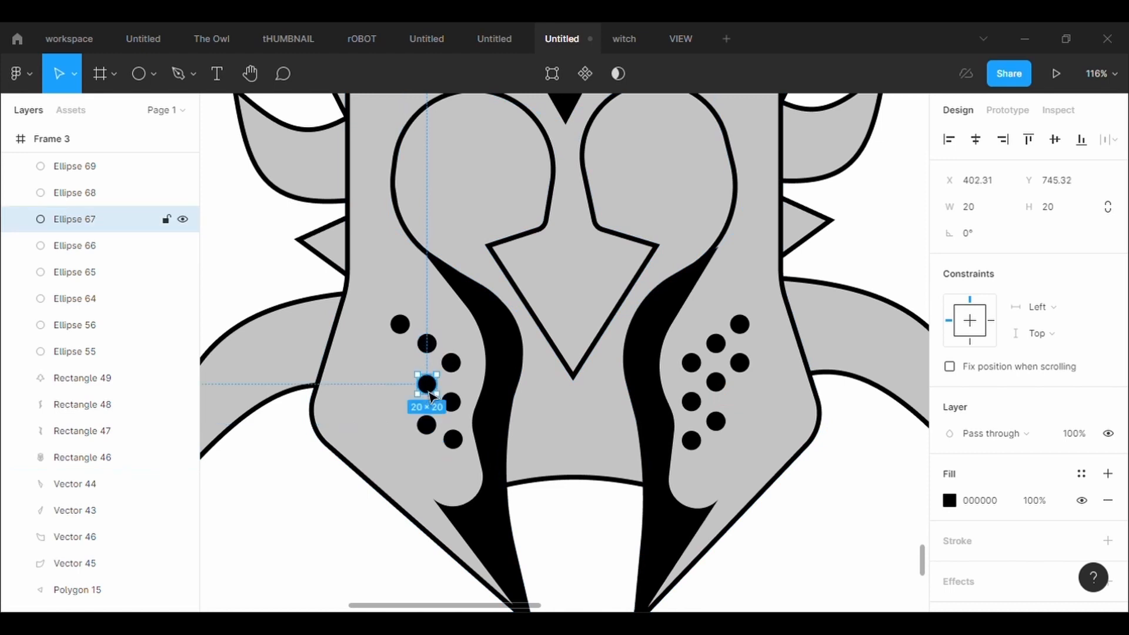
key(ctrl+v)
drag(431, 395, 404, 376)
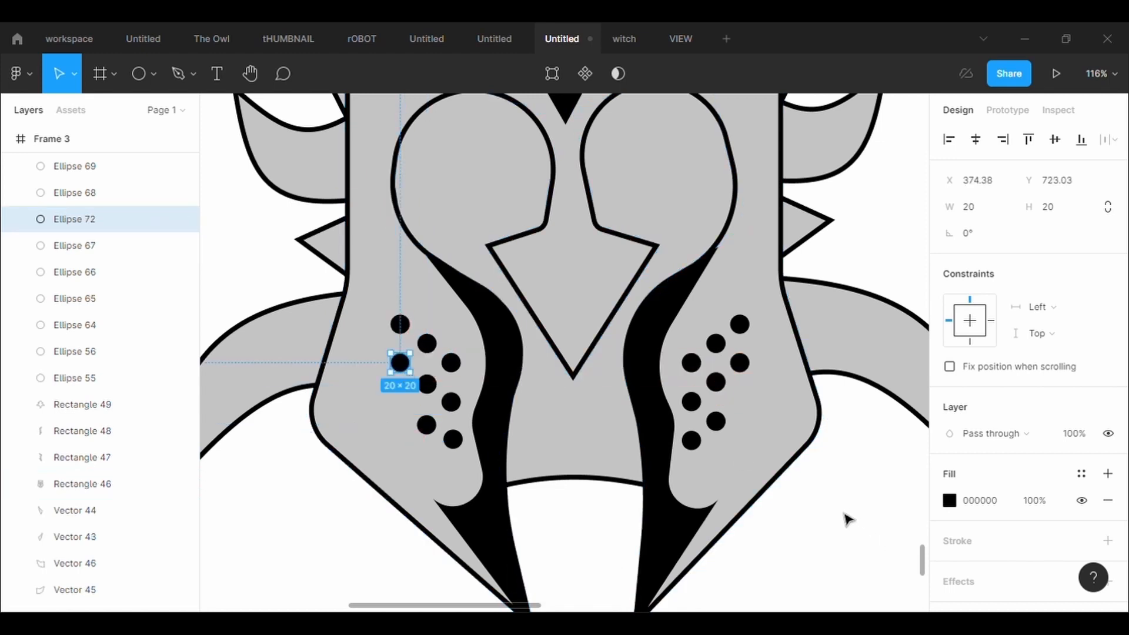
click(846, 519)
Step: Change the main helmet shape's fill to red DF2424
scroll(846, 519, down, 5)
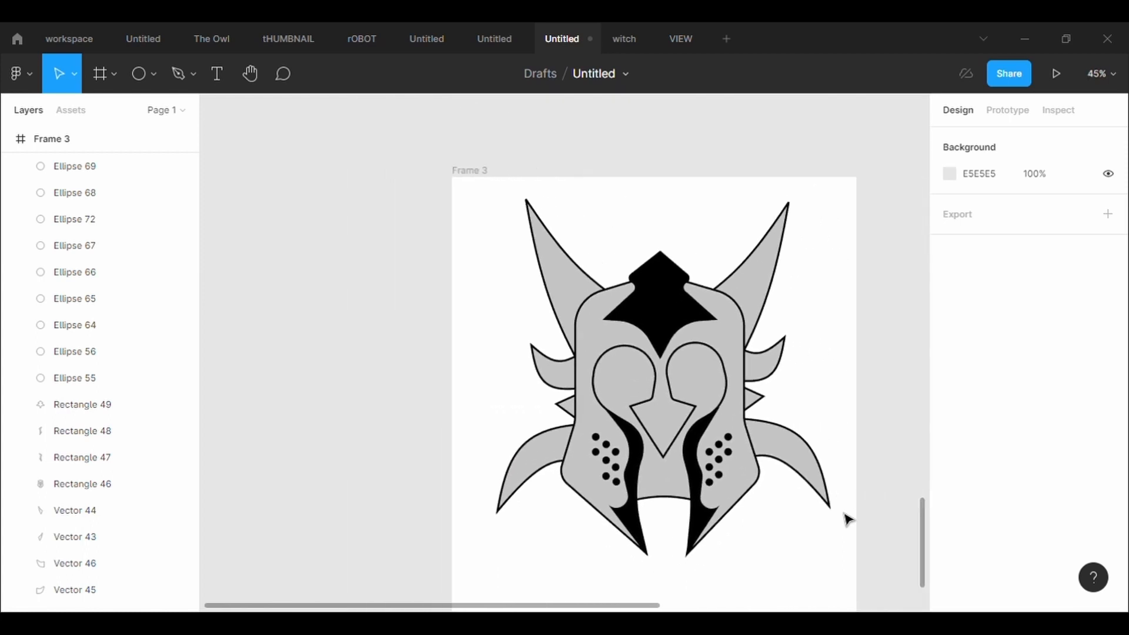
scroll(846, 519, up, 4)
scroll(846, 519, down, 2)
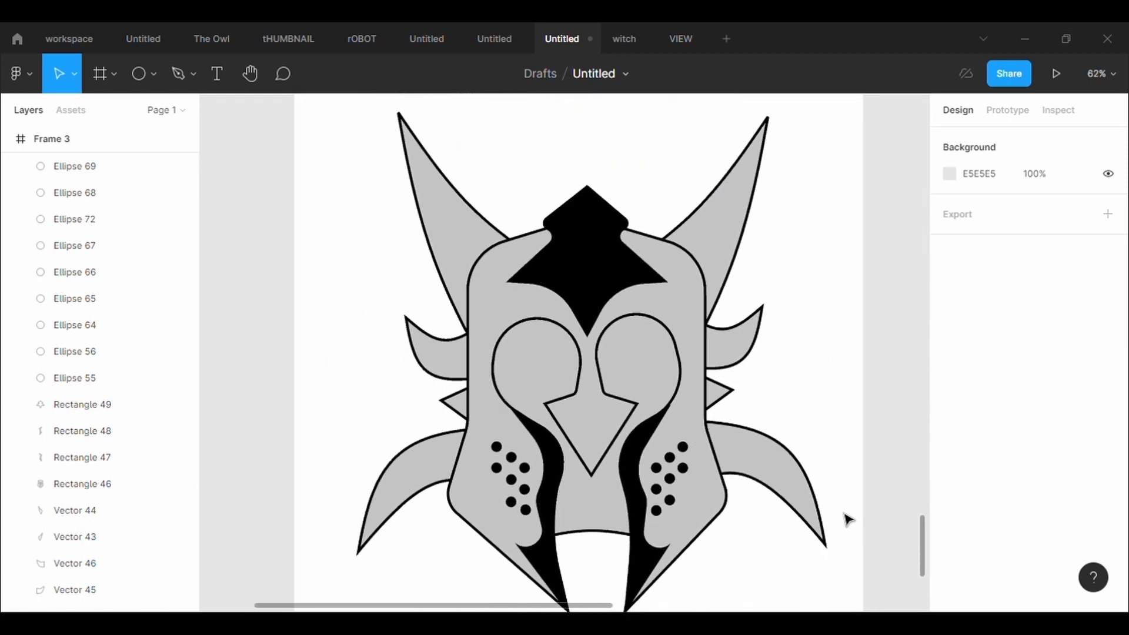
scroll(847, 519, up, 2)
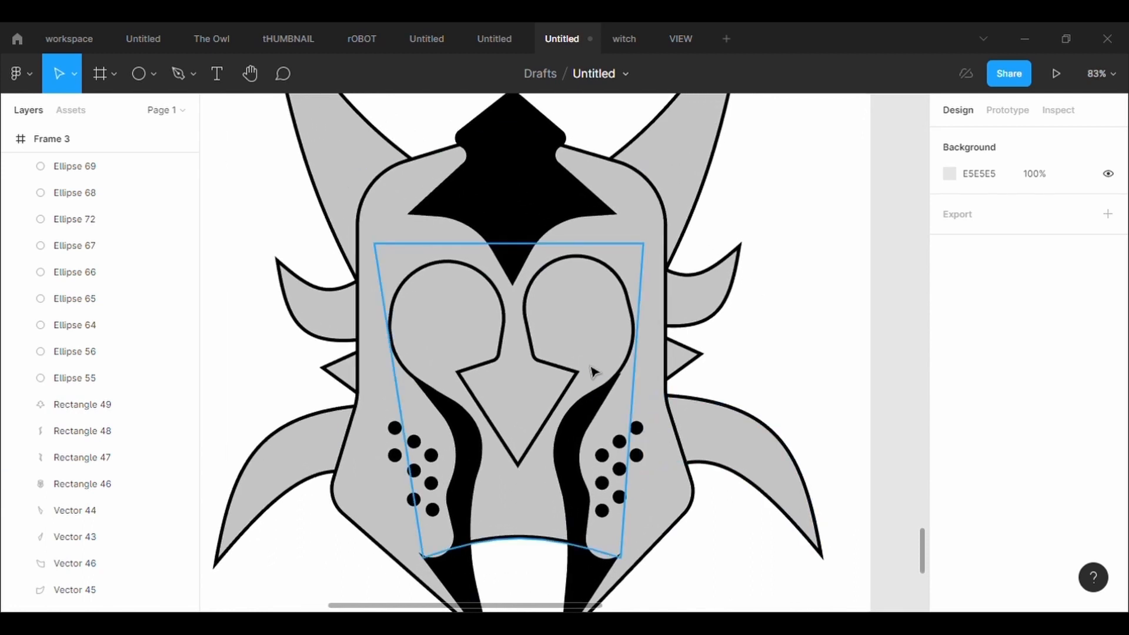
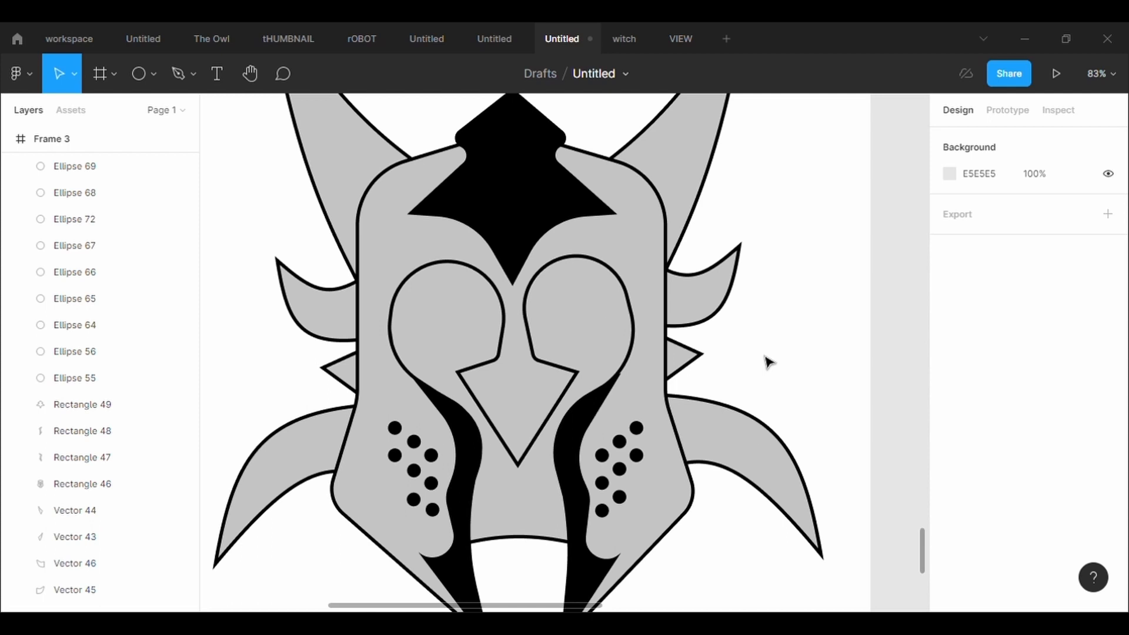
ctrl+scroll(765, 356, down, 5)
click(704, 269)
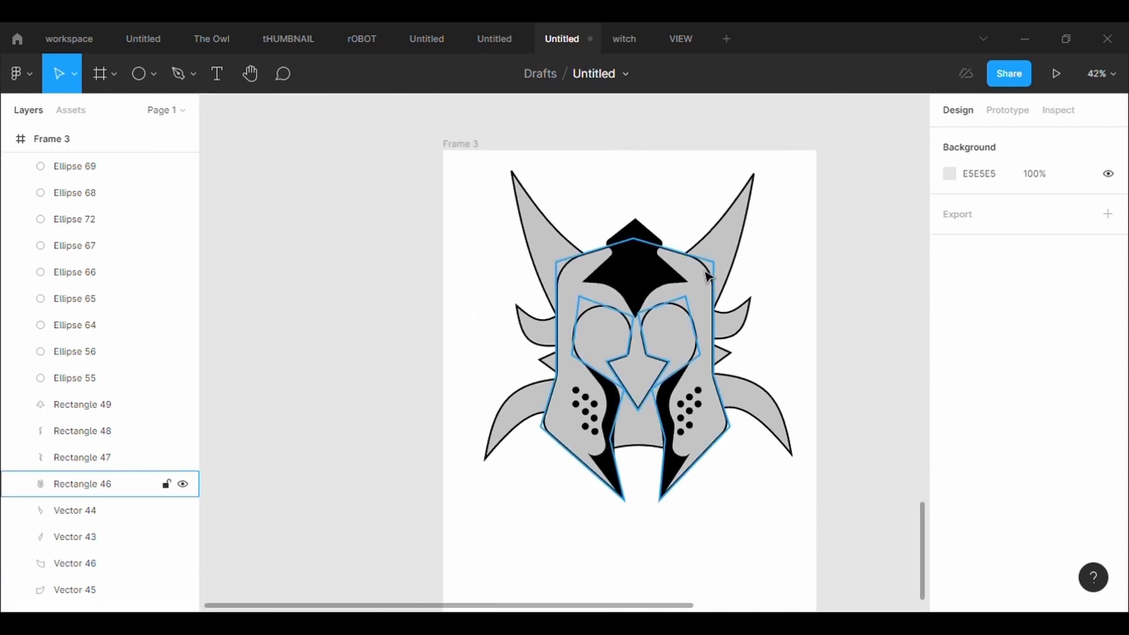
click(960, 507)
drag(900, 265, 906, 235)
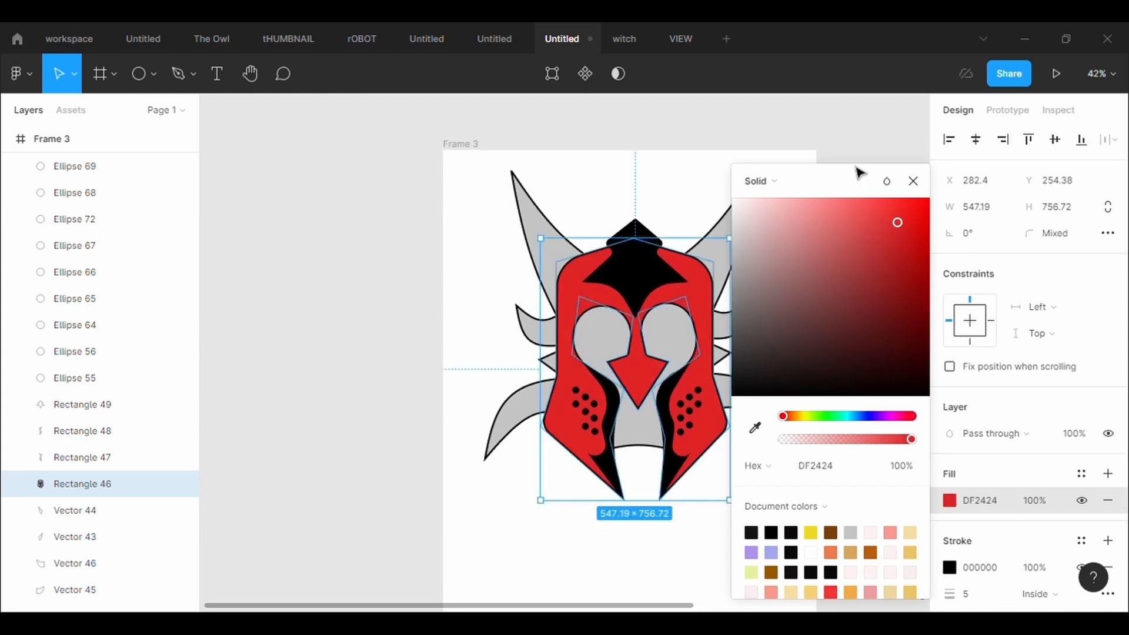
drag(860, 184, 960, 210)
click(804, 273)
Step: Fill the shape behind the face with the helmet's red DF2424 using the colour sampler
click(666, 333)
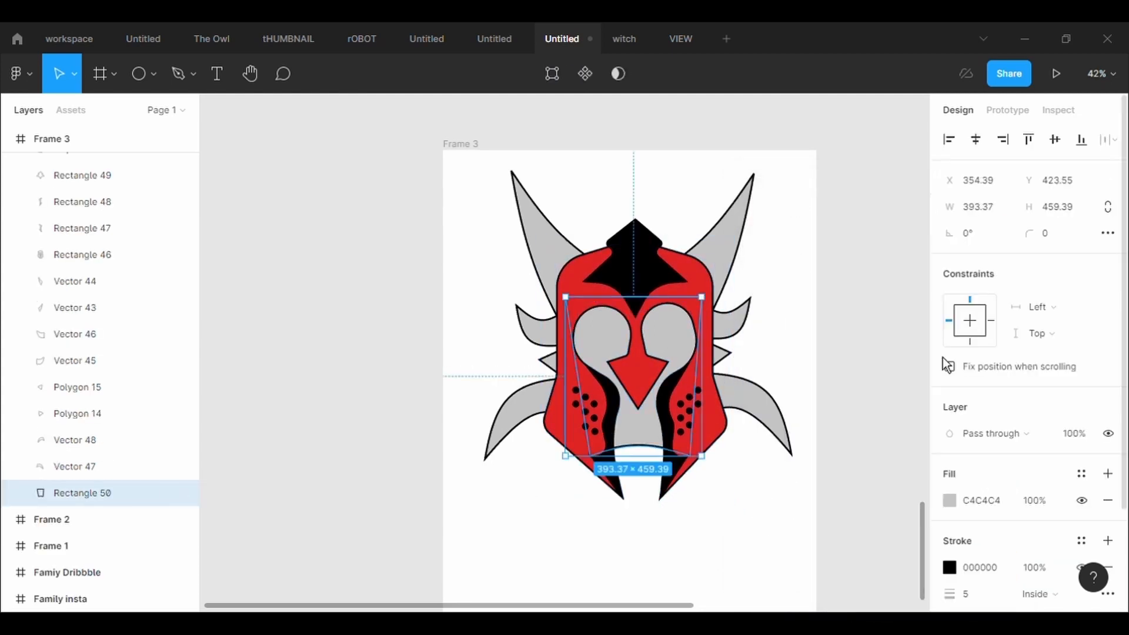
click(949, 500)
click(755, 428)
click(579, 470)
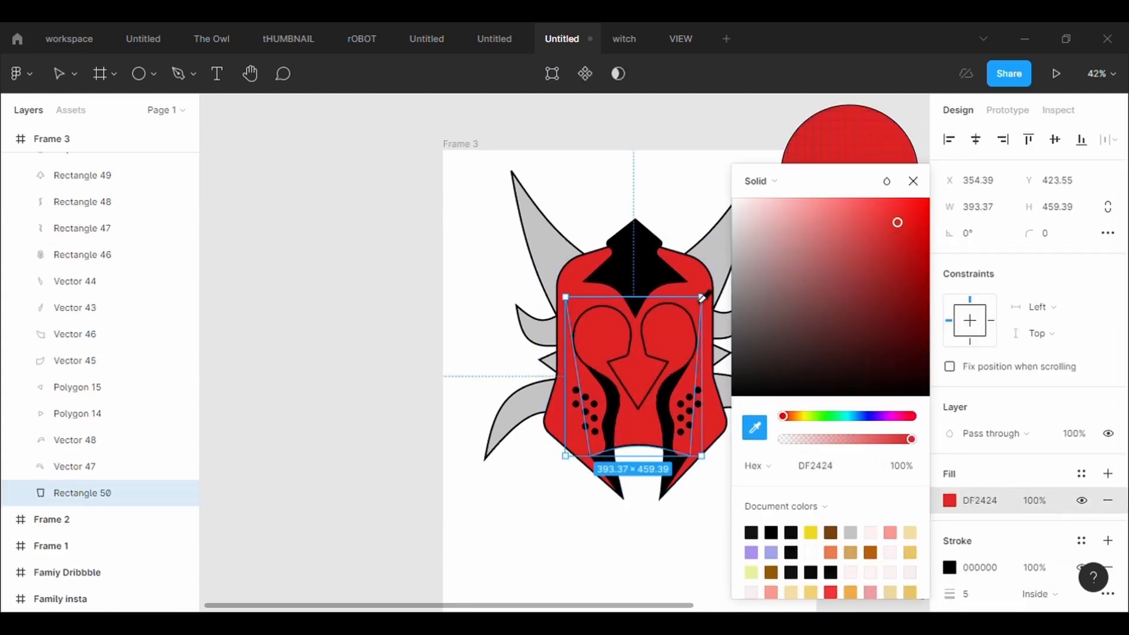
click(547, 495)
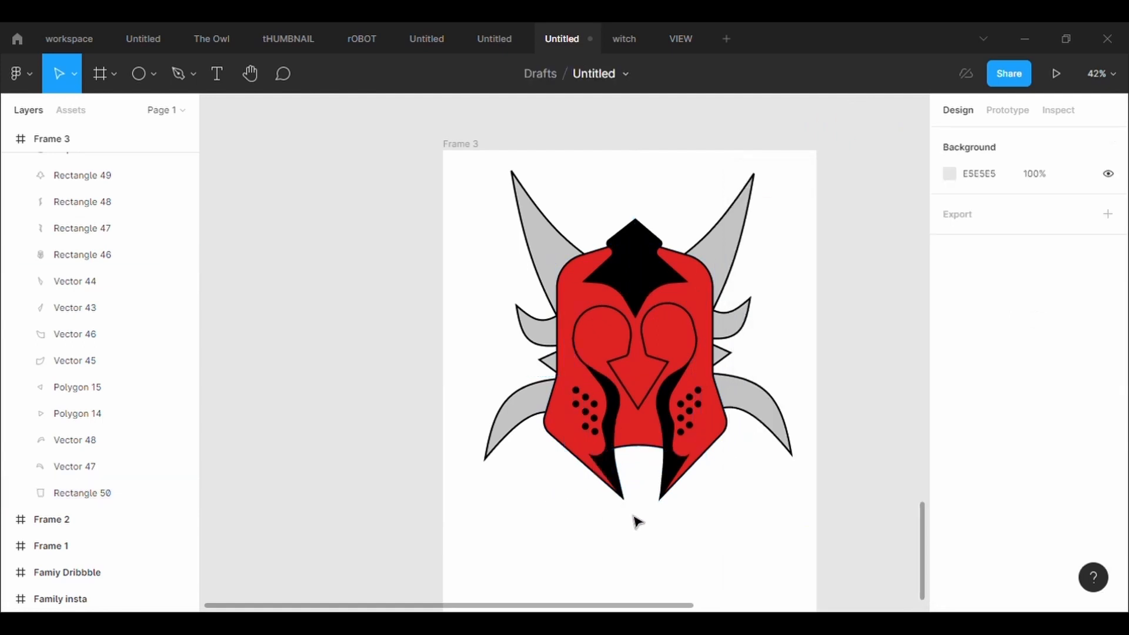
Step: Change the fill of the shape behind the face to a dark greyish brown
click(680, 350)
click(950, 500)
drag(823, 382, 766, 345)
Step: Change the upper left horn's fill from grey to near-black 030303
click(537, 227)
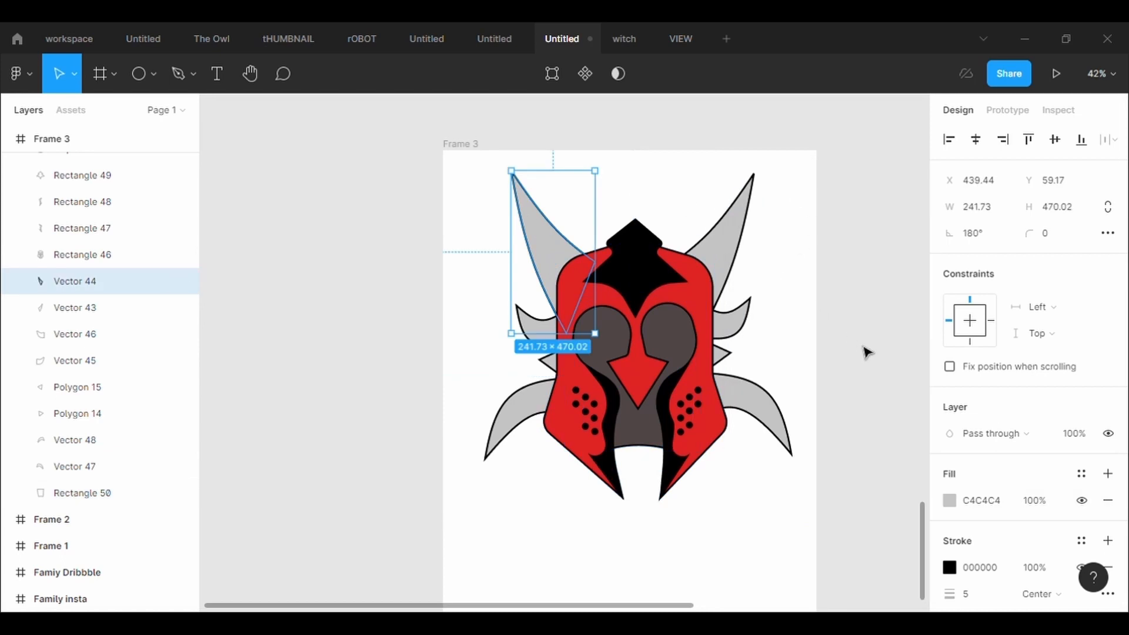
click(949, 502)
click(856, 416)
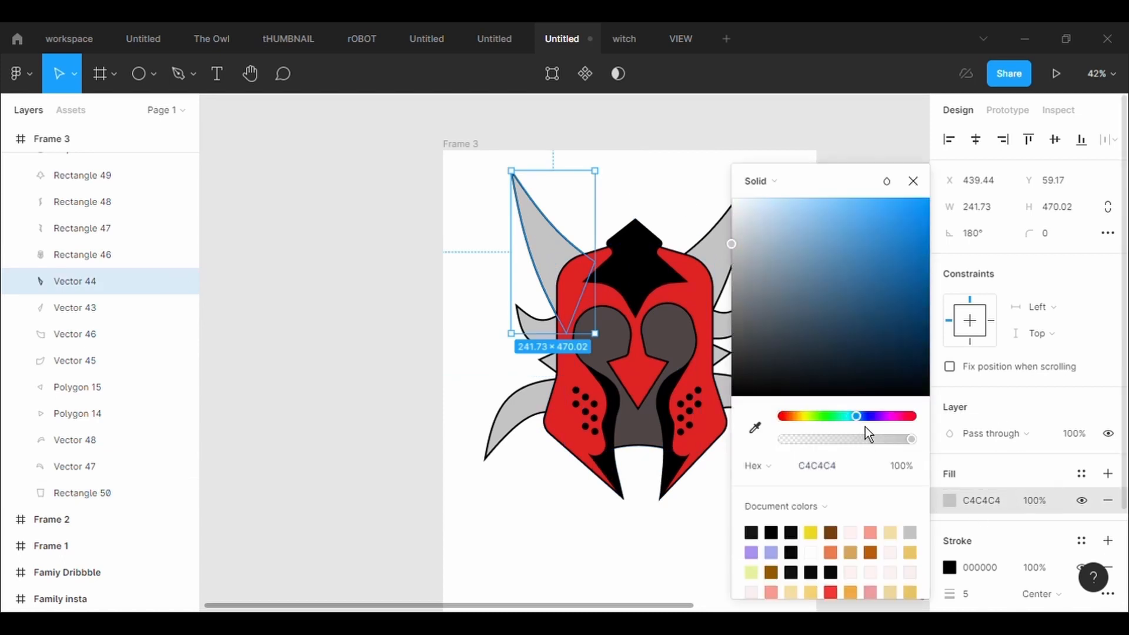
drag(788, 222, 784, 281)
scroll(713, 353, right, 3)
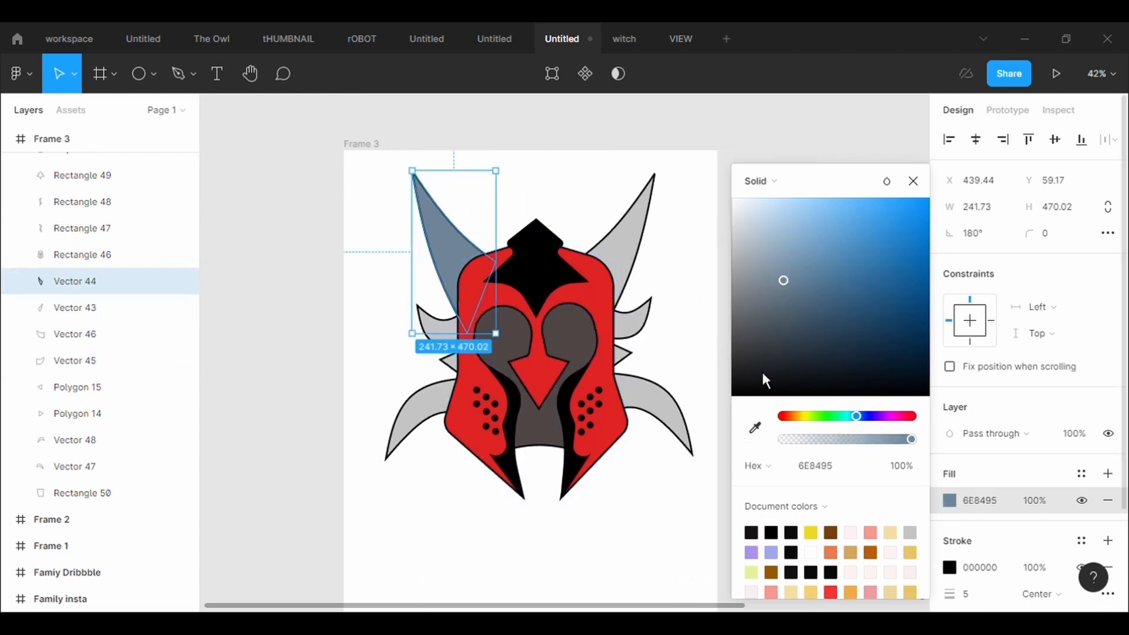
drag(762, 371, 753, 402)
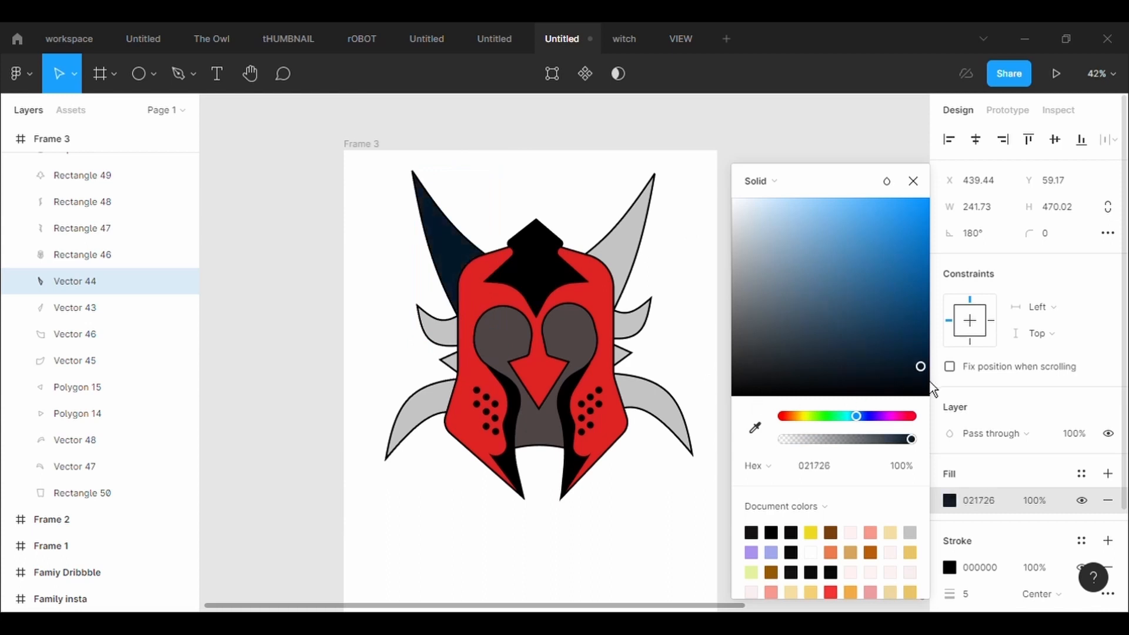
drag(934, 389, 742, 408)
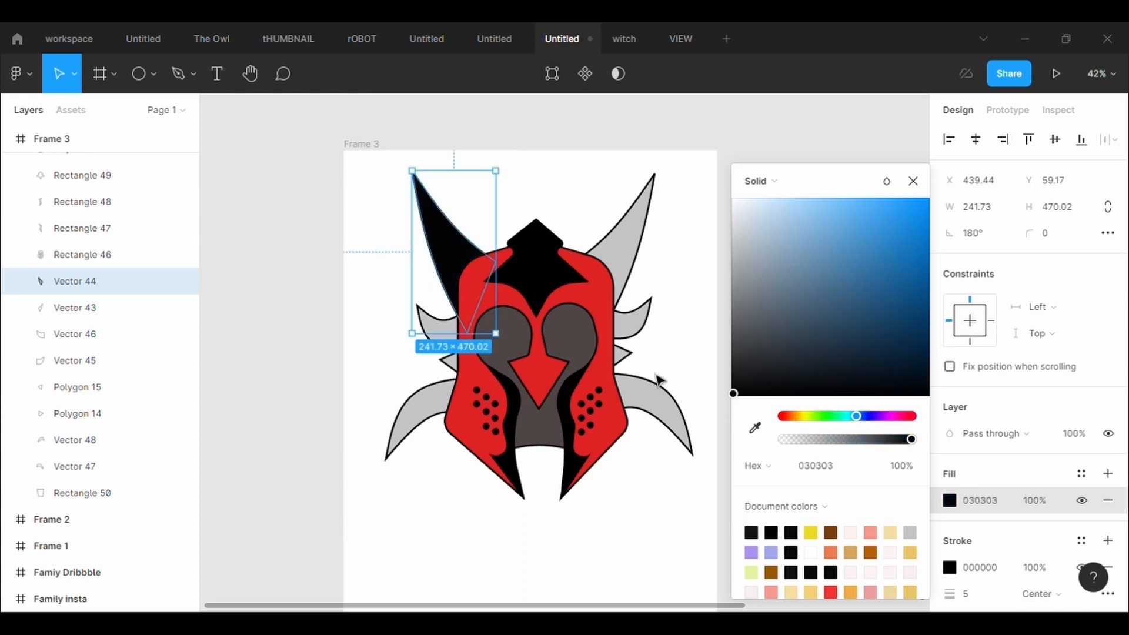
Step: Fill the upper right horn with the upper left horn's black using the colour sampler
click(650, 250)
click(949, 500)
click(755, 428)
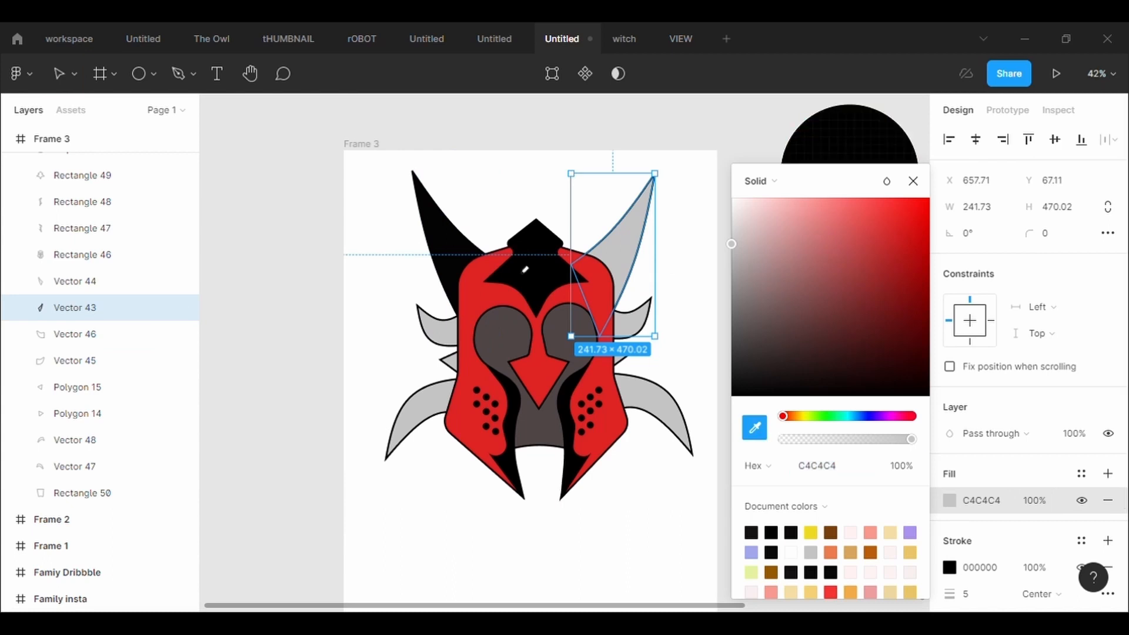
click(475, 259)
drag(474, 255, 434, 340)
key(ctrl+z)
Step: Fill both small middle horns with the upper horns' black using the colour sampler
click(434, 340)
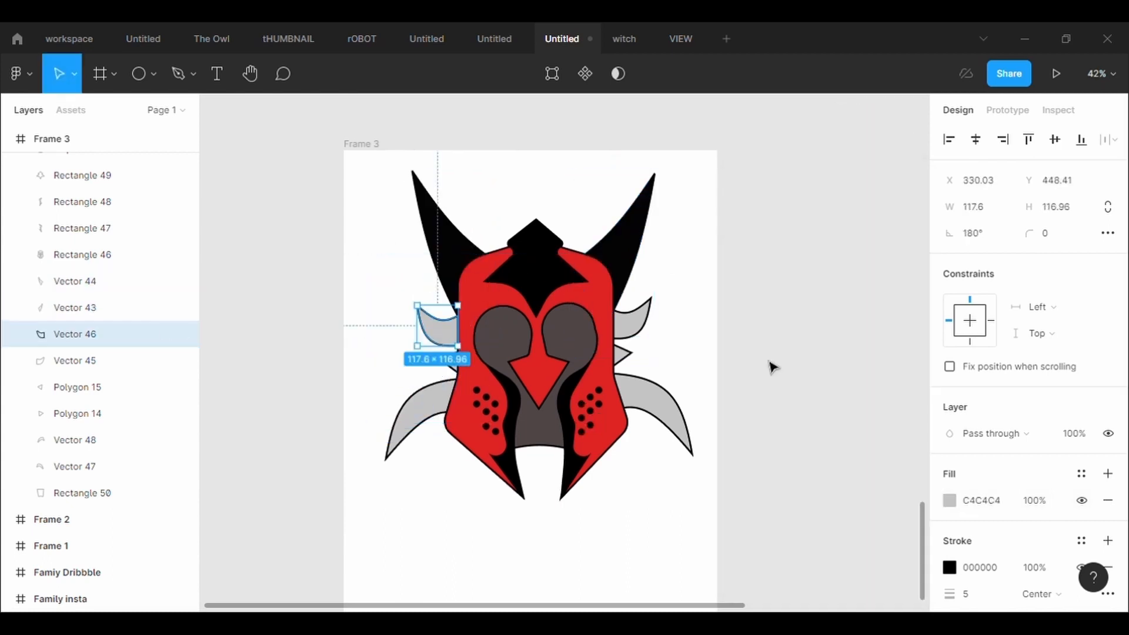
click(949, 500)
click(755, 427)
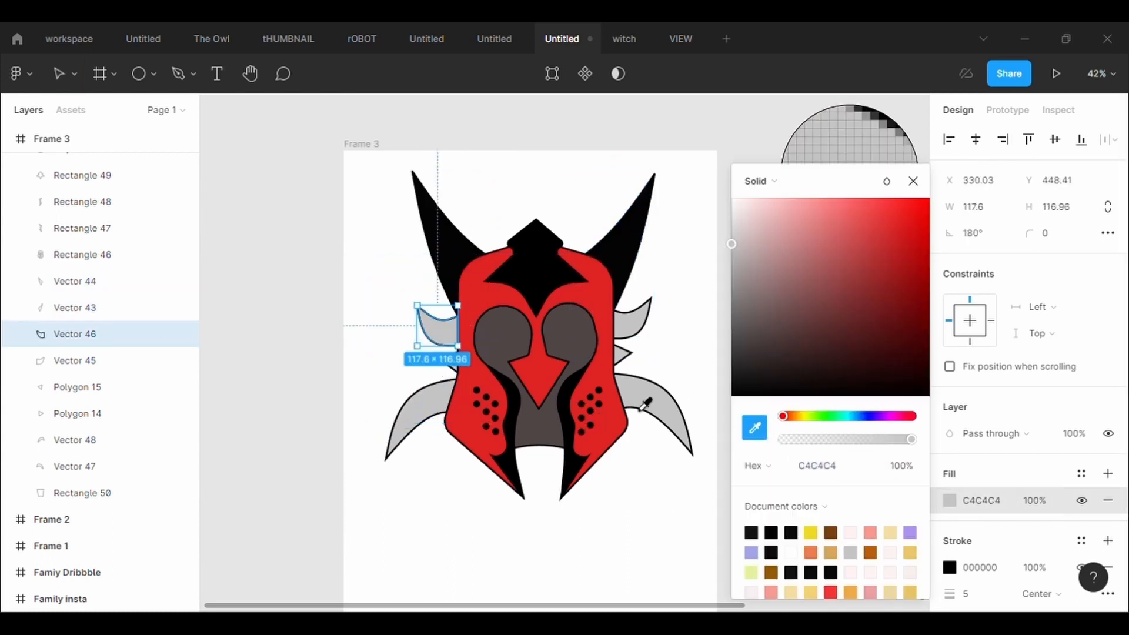
click(615, 314)
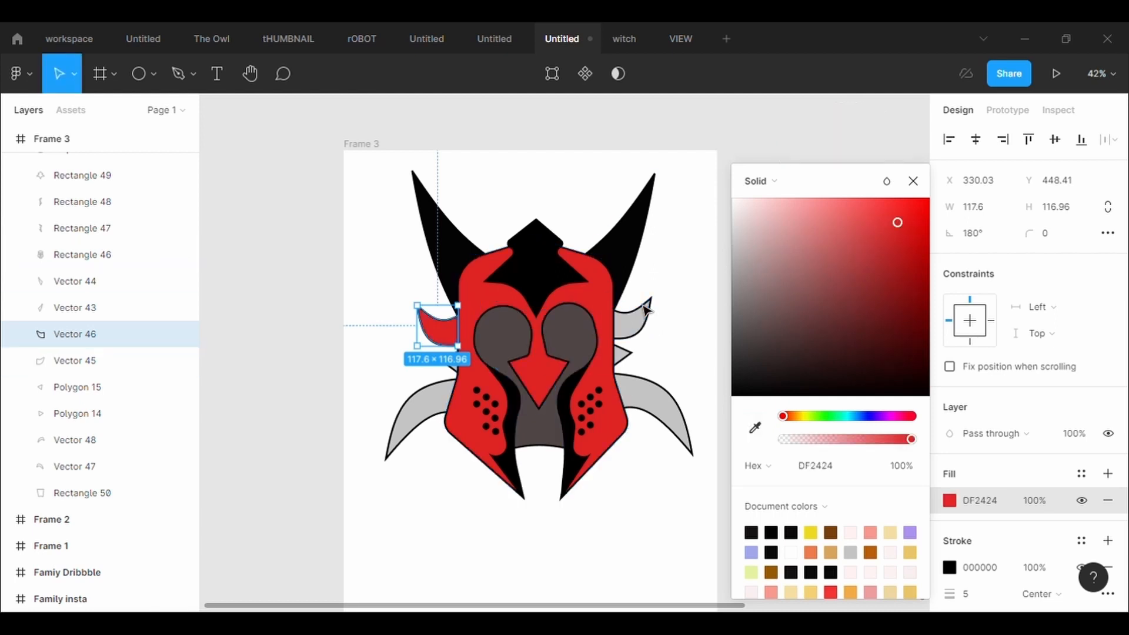
key(ctrl+z)
click(755, 427)
click(631, 271)
click(642, 318)
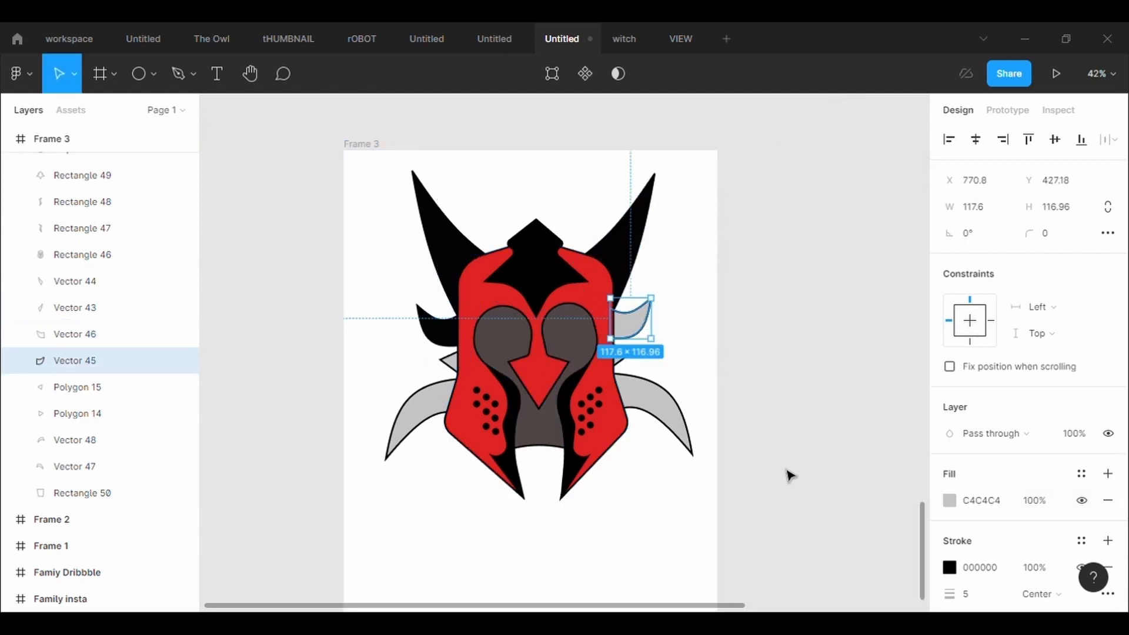
click(950, 500)
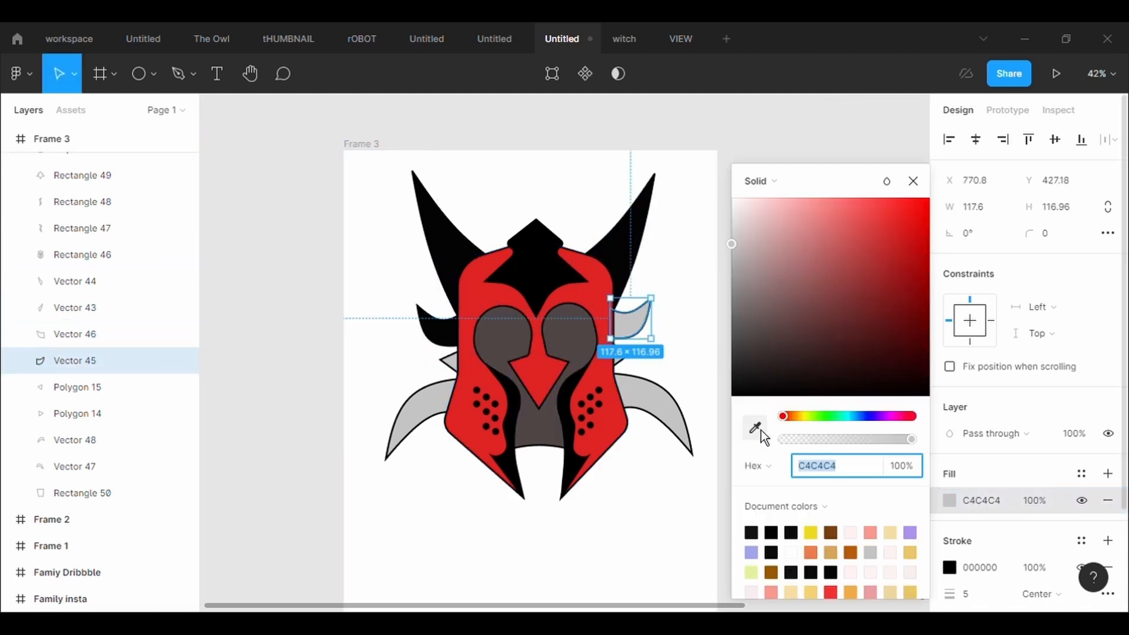
click(757, 428)
click(626, 264)
click(684, 579)
Step: Fill the triangular spikes on both sides with the helmet's red DF2424 using the colour sampler
click(622, 357)
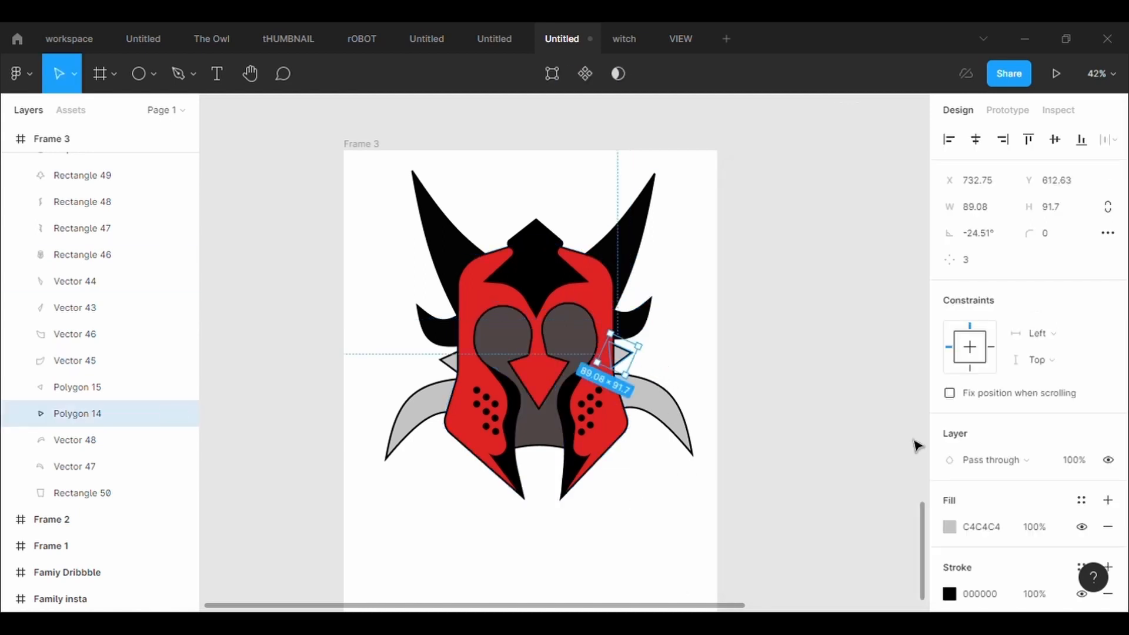
click(949, 527)
click(755, 427)
click(546, 328)
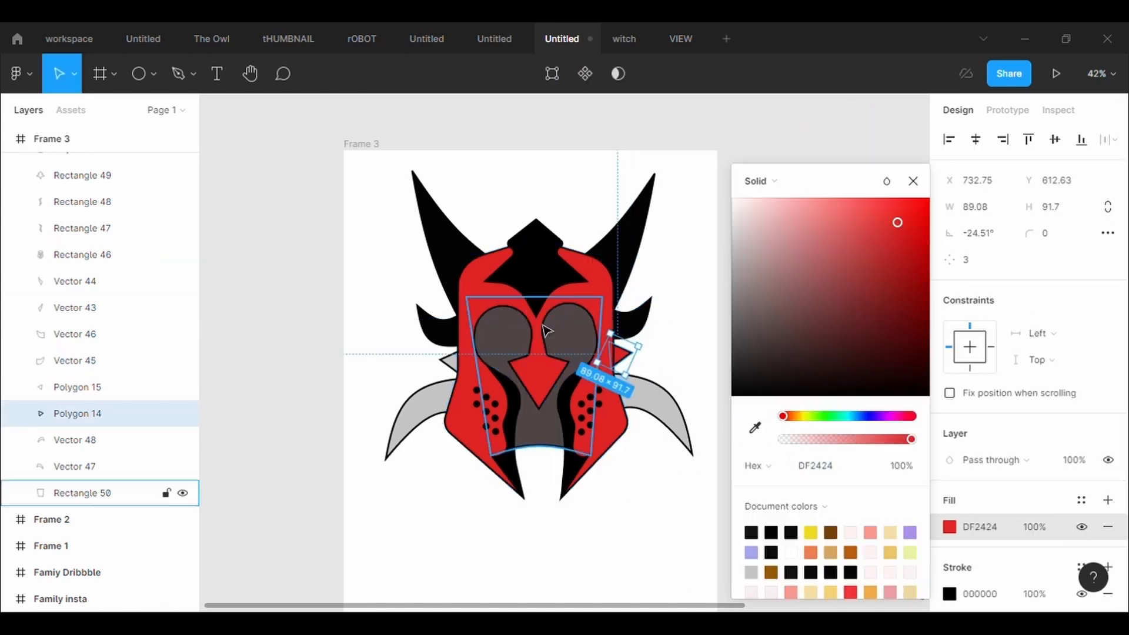
click(451, 361)
click(949, 526)
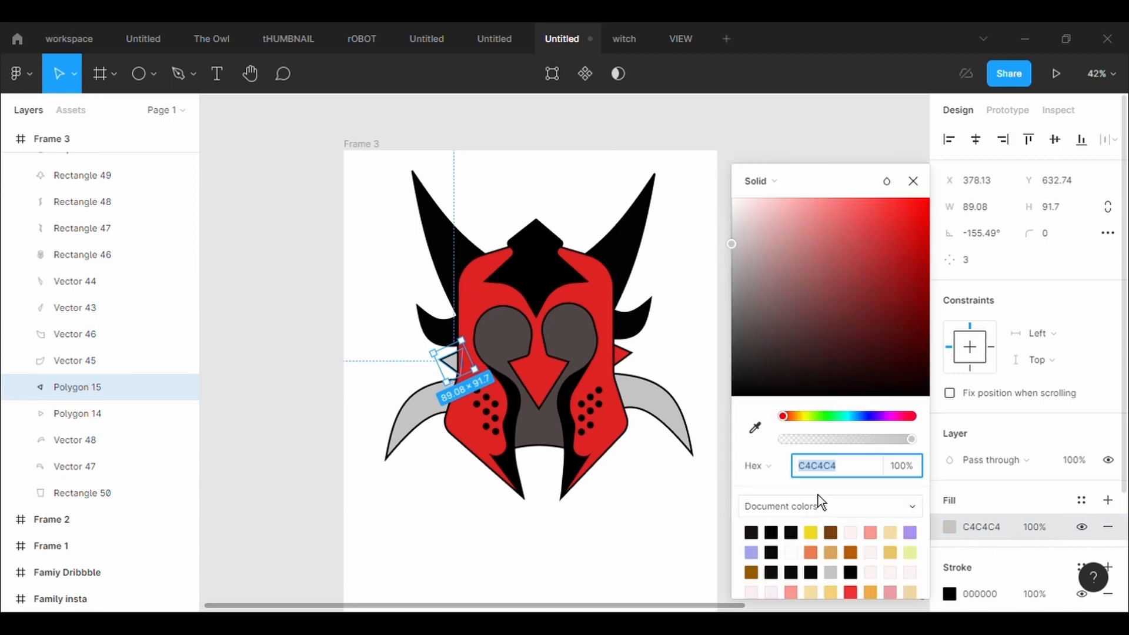
click(771, 435)
click(623, 378)
click(672, 523)
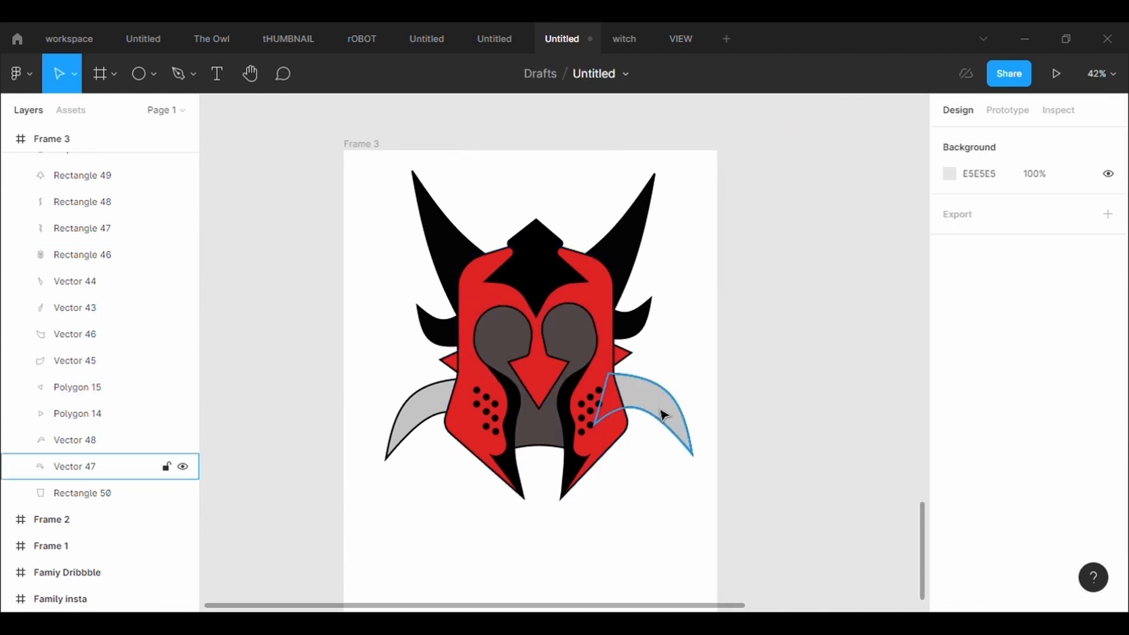
Step: Fill both lower curved horns with near-black 030303 using the colour sampler
click(662, 411)
click(964, 507)
click(949, 500)
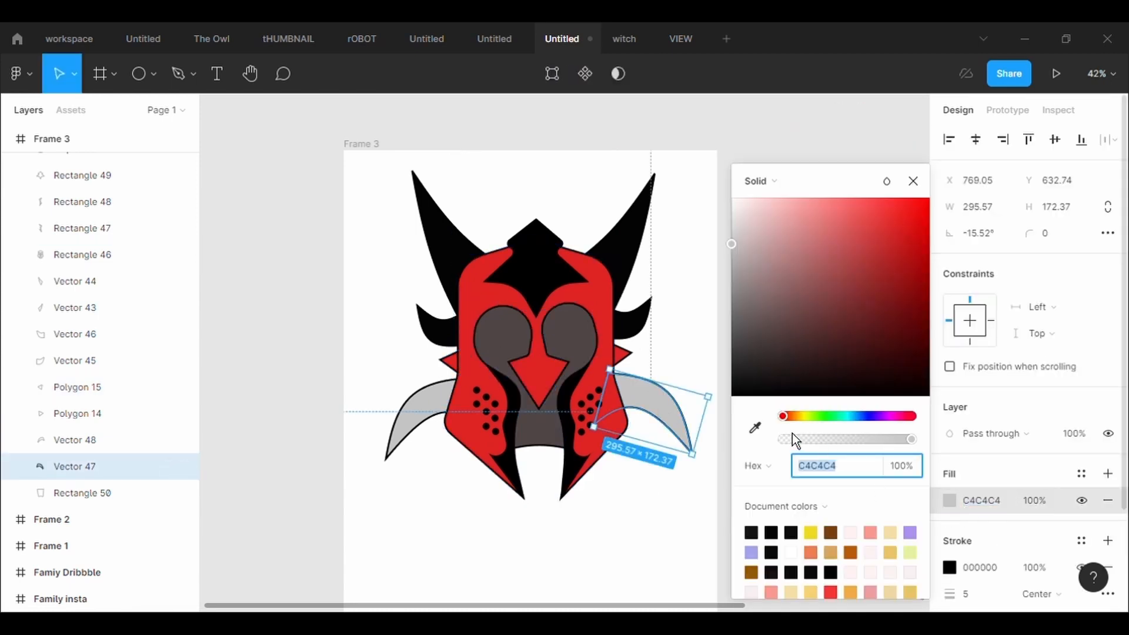
click(755, 427)
click(628, 281)
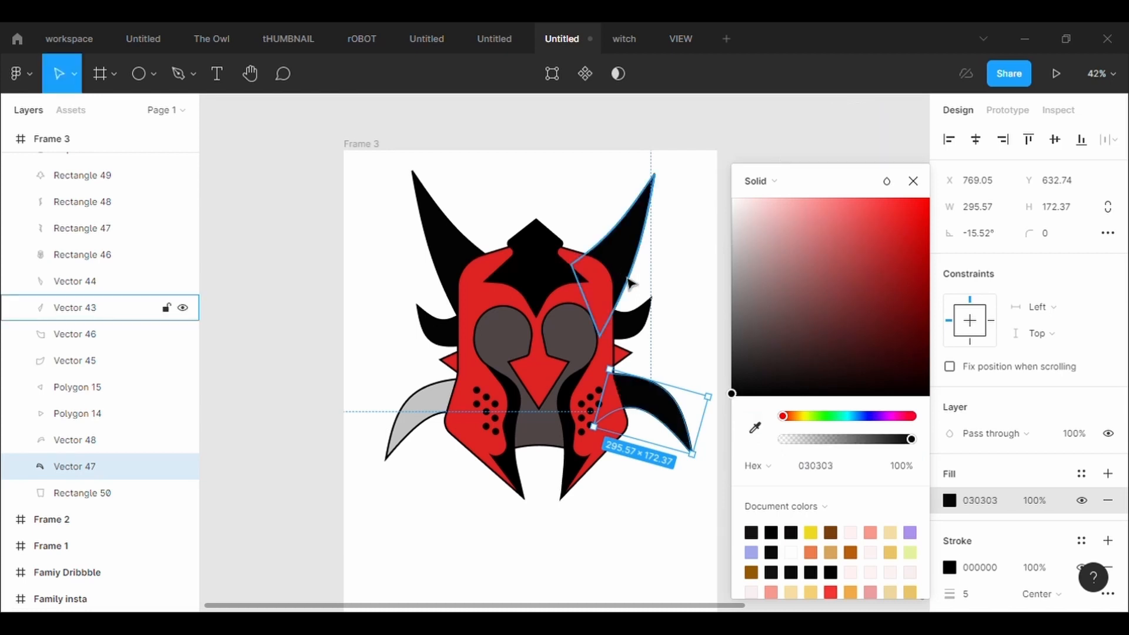
click(426, 395)
click(947, 500)
click(751, 426)
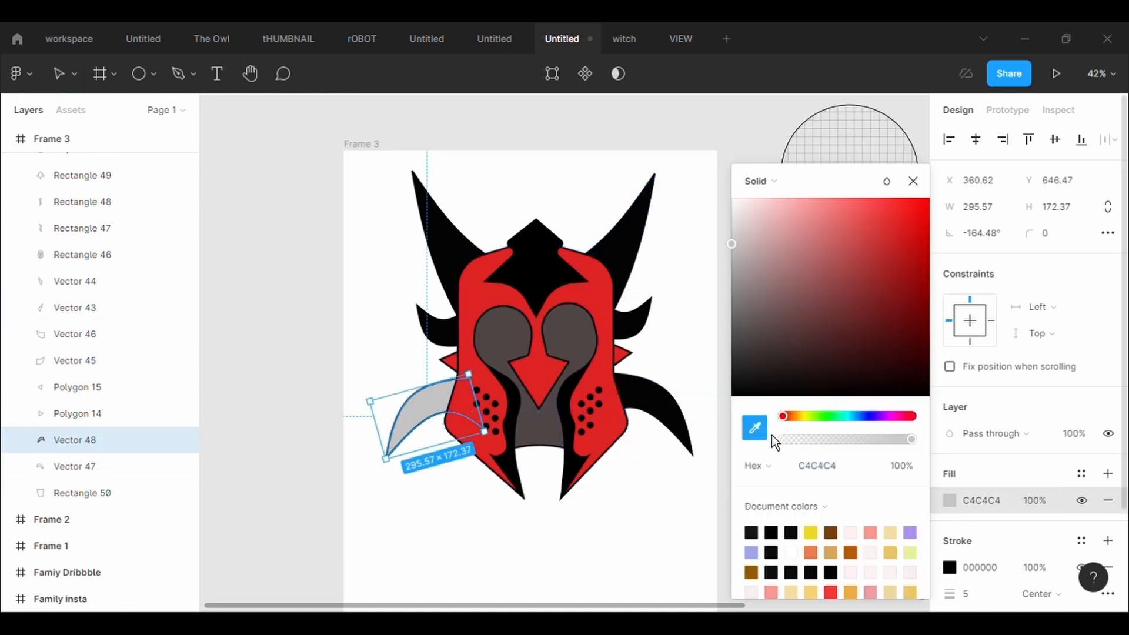
click(655, 405)
click(690, 511)
Step: Select all the helmet shapes in Frame 3 and group them
scroll(693, 513, down, 1)
scroll(693, 511, down, 3)
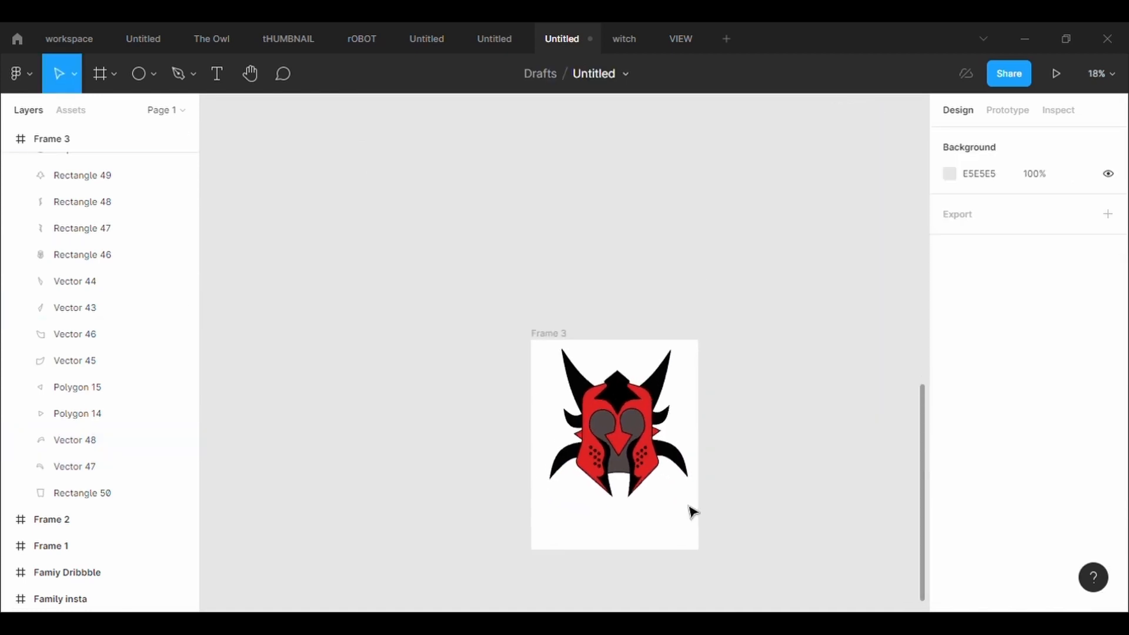
scroll(690, 514, up, 3)
drag(693, 545, 433, 218)
right_click(545, 376)
click(617, 329)
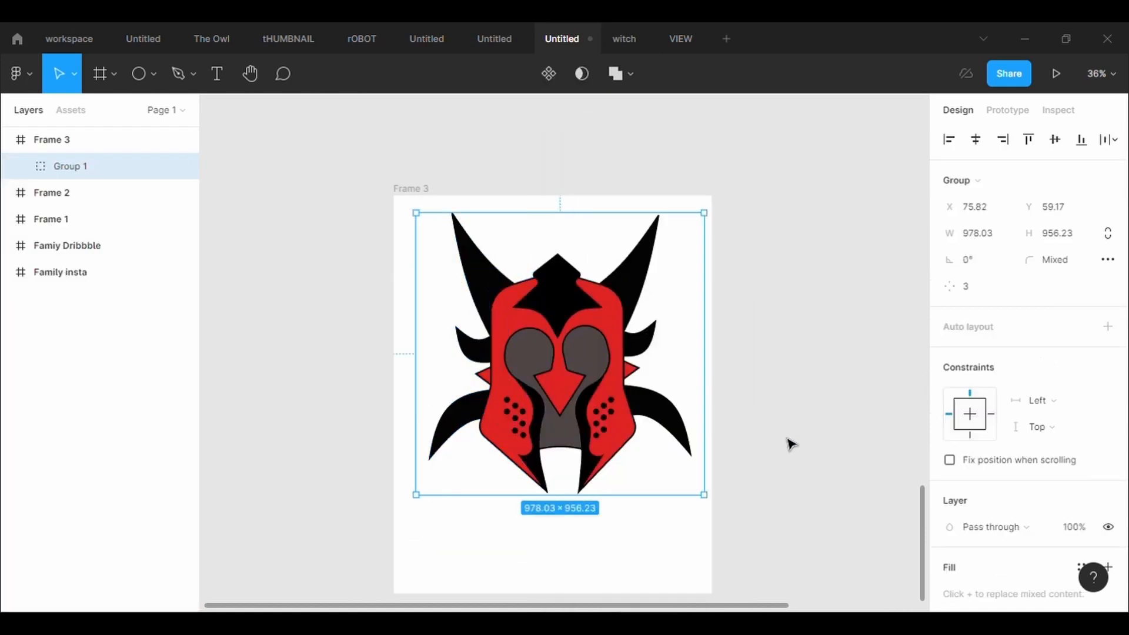
Step: Move the helmet group down to the middle of Frame 3 and change the frame's fill to a muted dark purple
scroll(734, 442, down, 2)
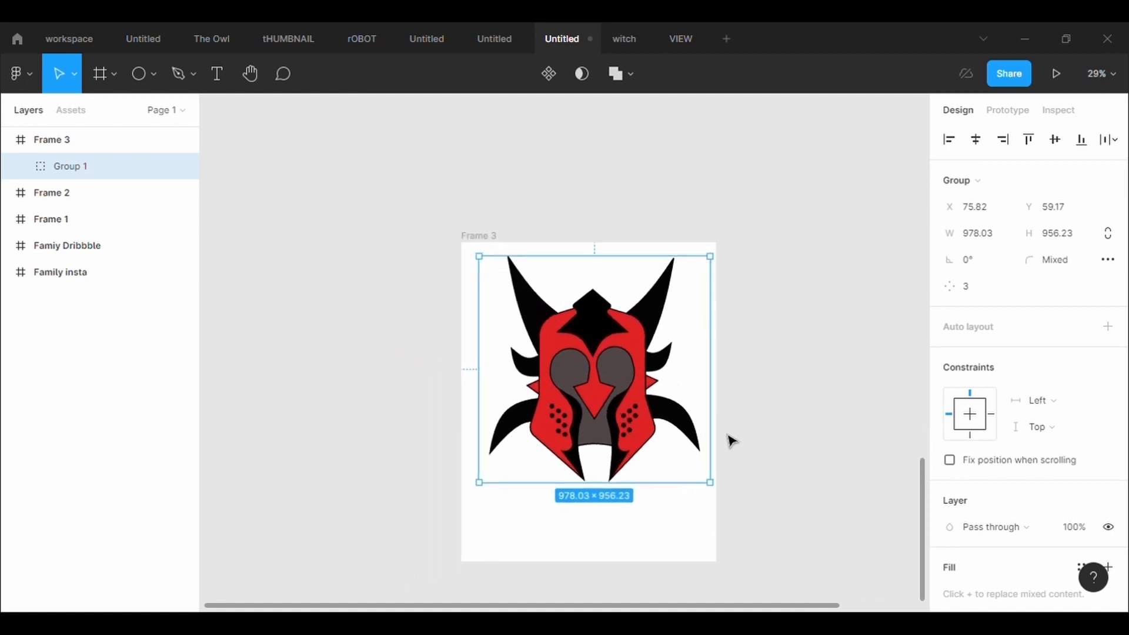
drag(608, 363, 604, 387)
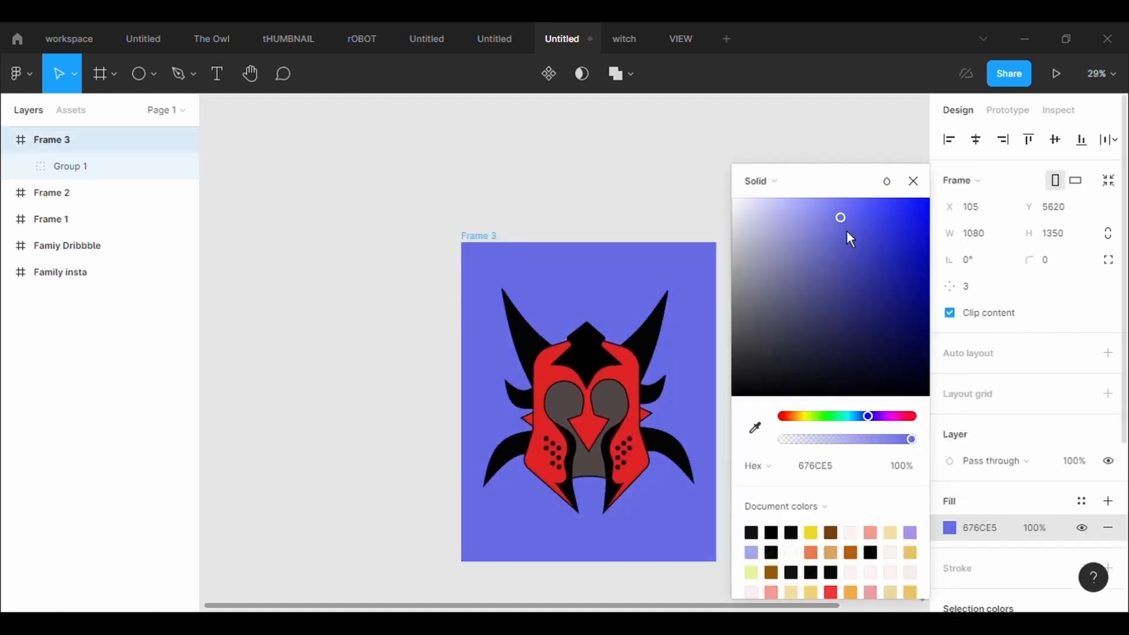
drag(845, 230, 835, 278)
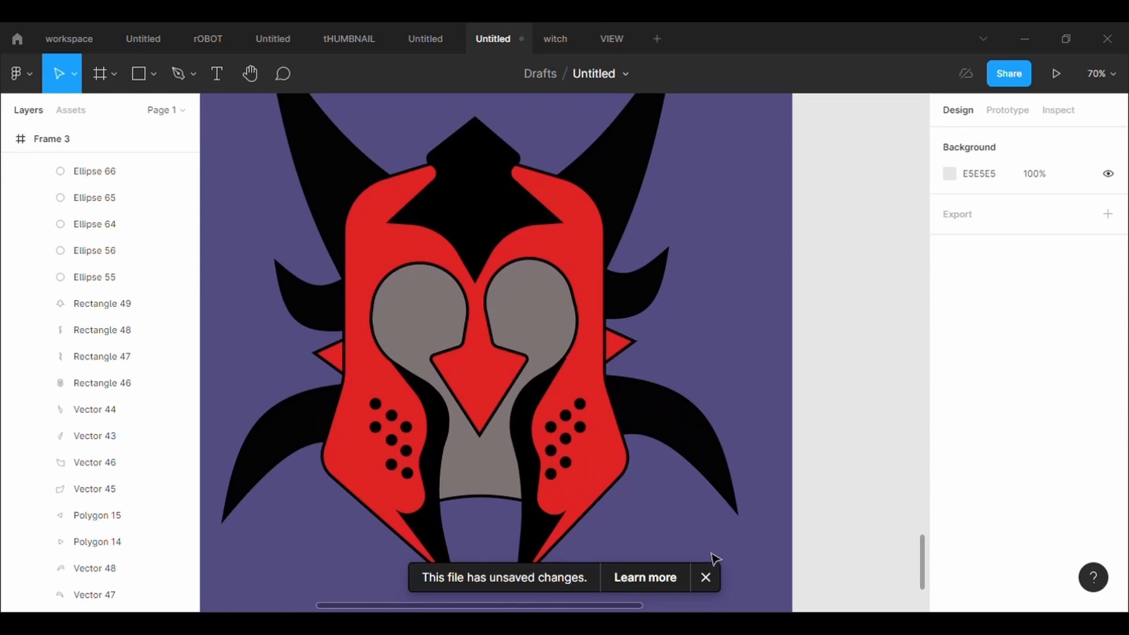
Step: Draw a narrow vertical rectangle about 23 by 138 at the left cheek's outer edge
click(706, 577)
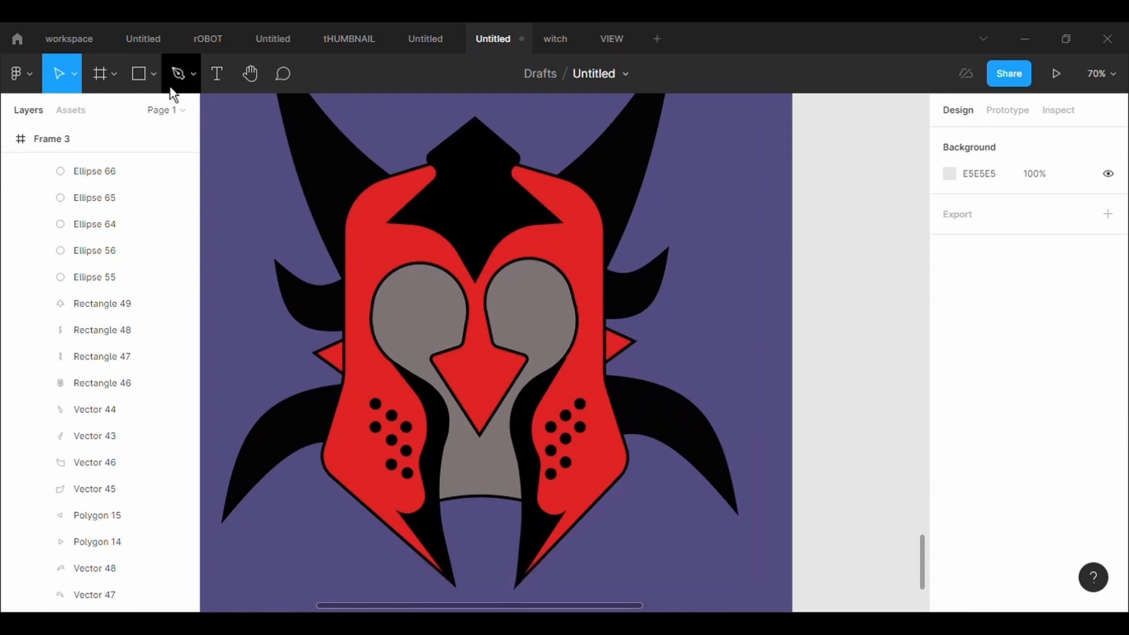
key(r)
drag(345, 382, 358, 462)
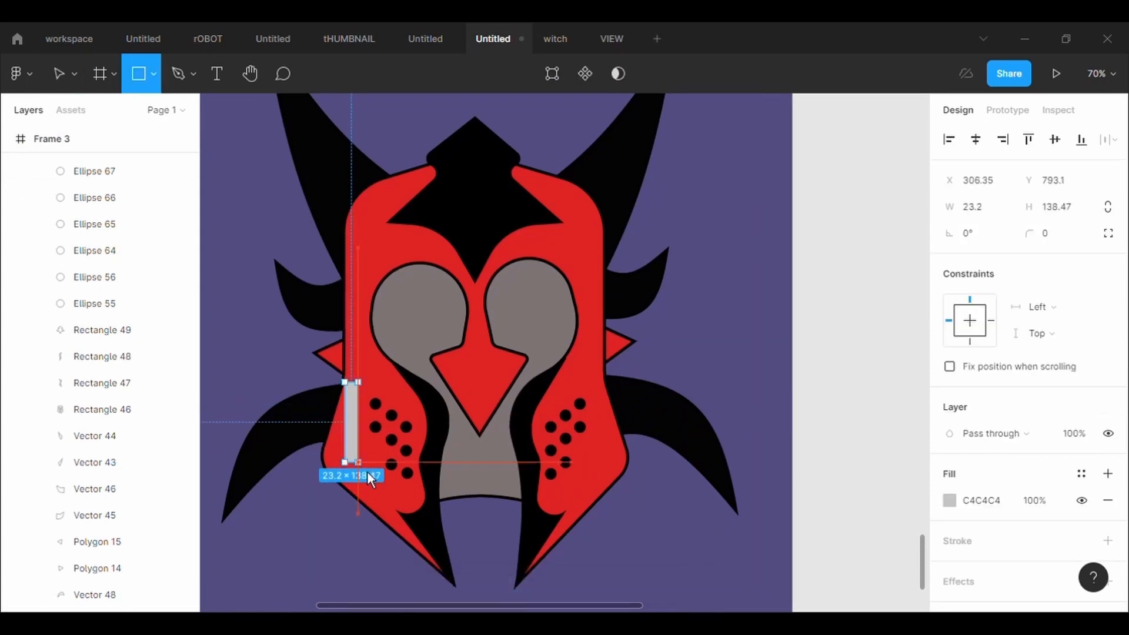
scroll(529, 394, up, 5)
scroll(529, 394, left, 6)
scroll(532, 398, right, 2)
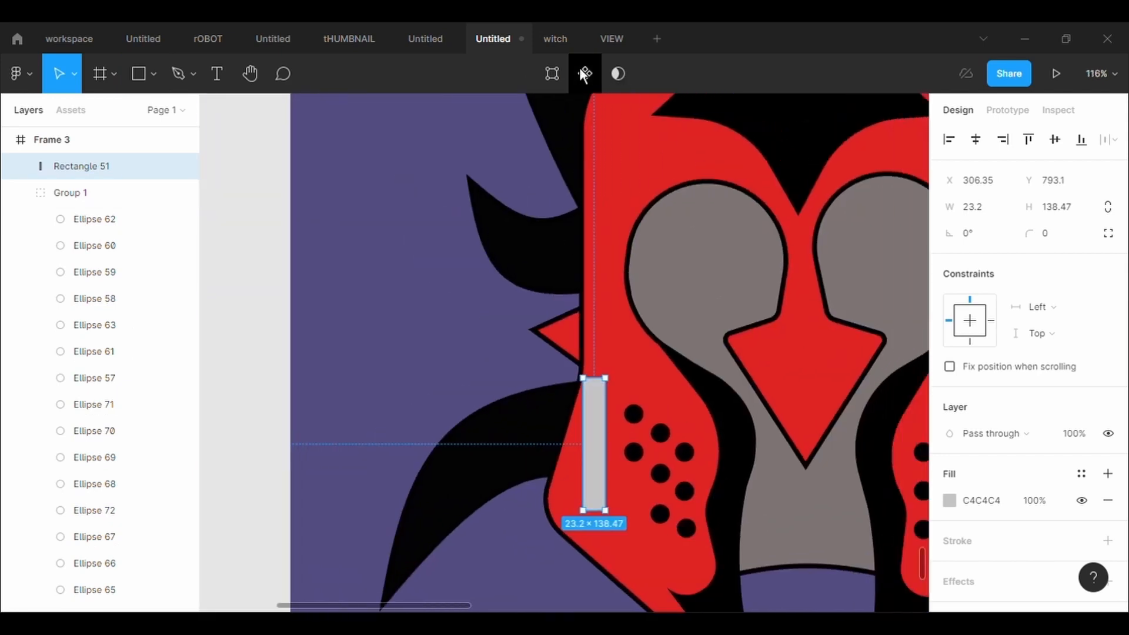
Step: Reshape the narrow rectangle by moving its lower corners onto the left cheek's outline and bulging its inner edge with an extra point
key(Return)
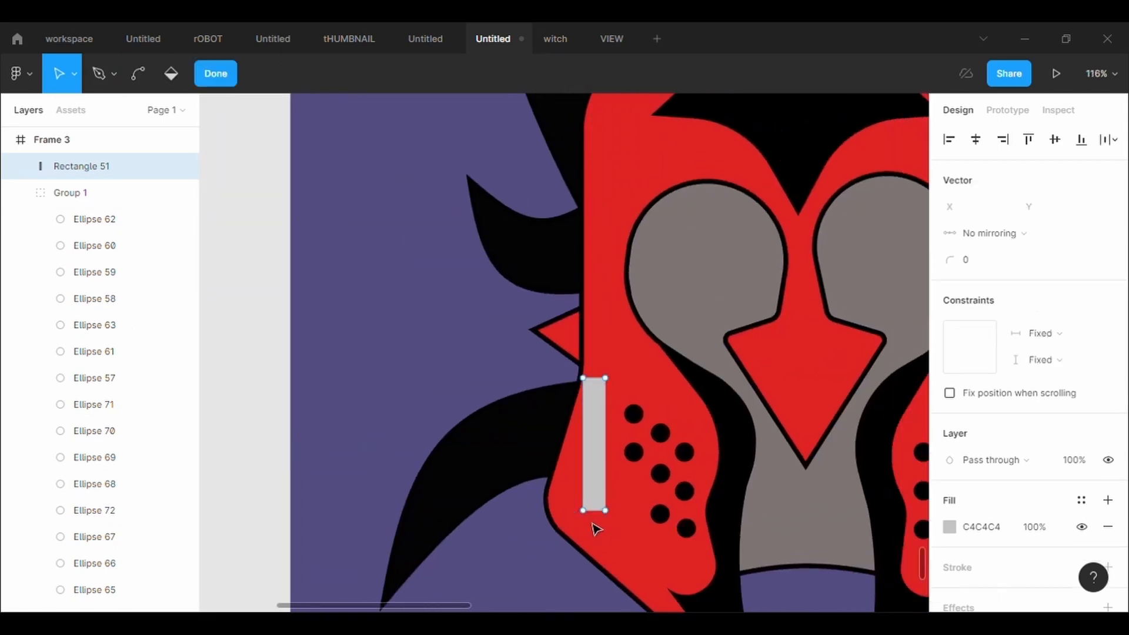
drag(583, 511, 546, 498)
drag(606, 516, 575, 543)
scroll(638, 544, down, 5)
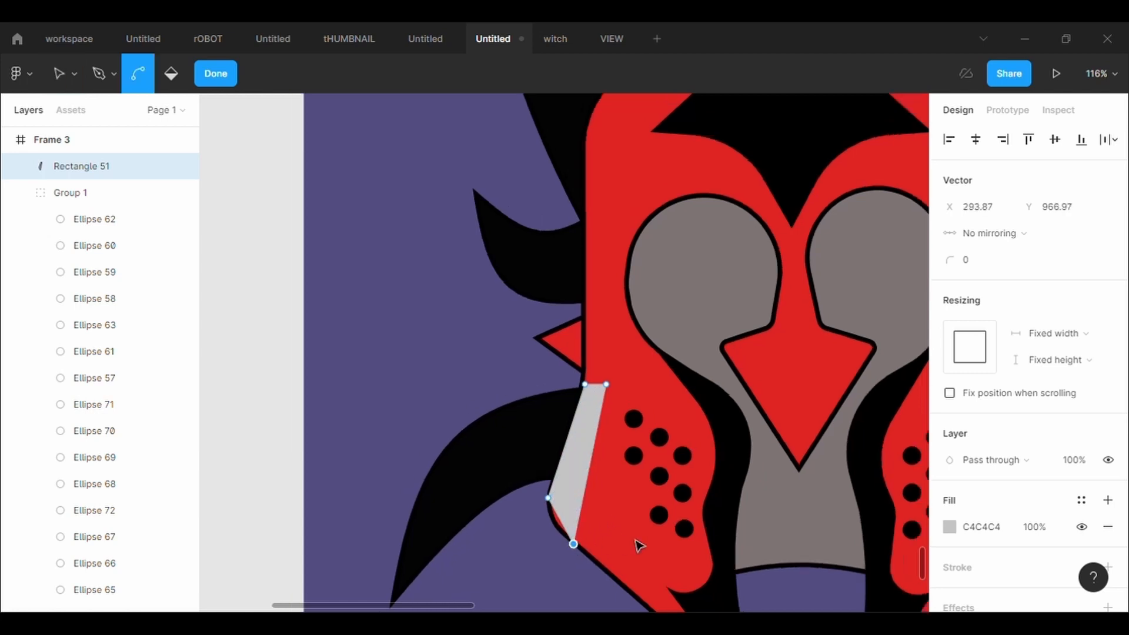
drag(602, 462, 598, 495)
scroll(586, 510, up, 5)
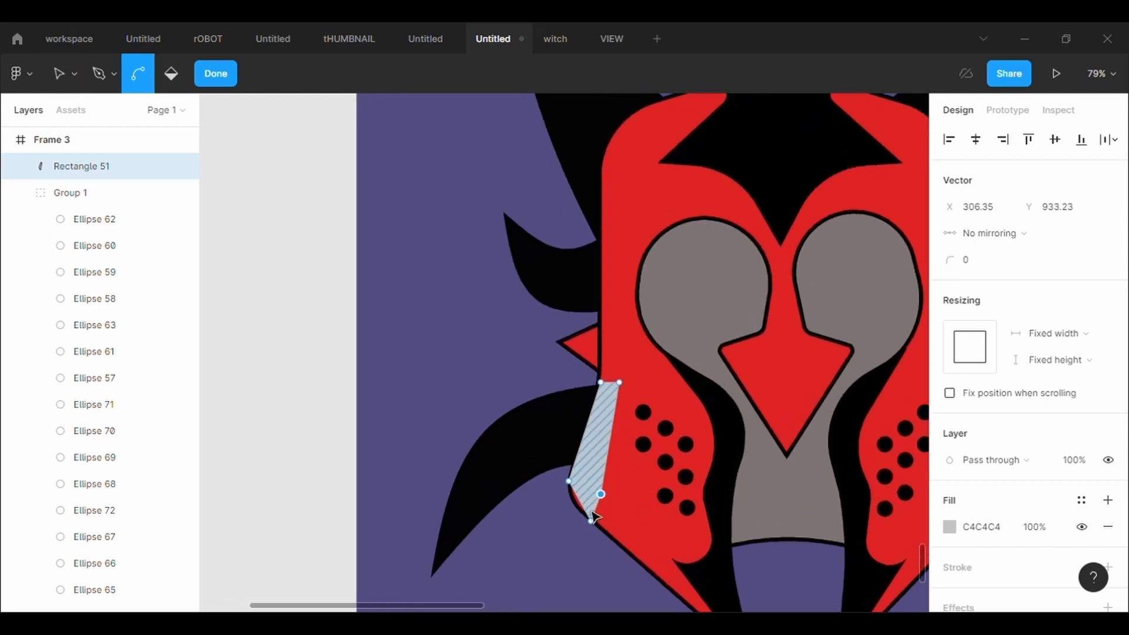
Step: Give the cheek strip a black inside stroke of 1 and round its lower outer point with a radius of 100
click(988, 579)
scroll(989, 580, down, 3)
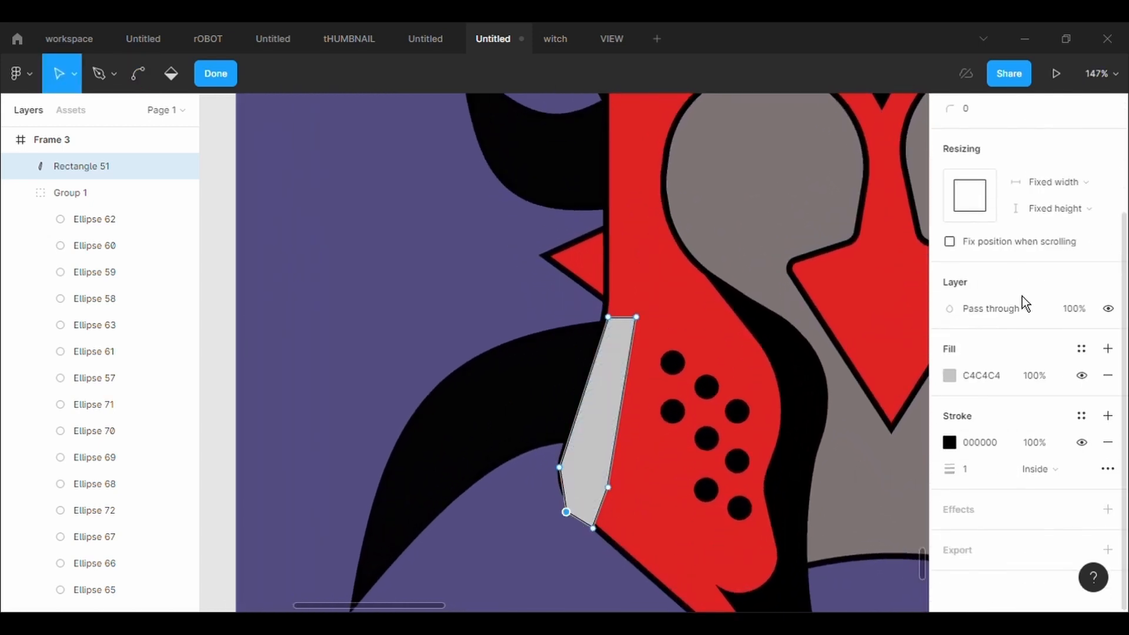
scroll(1022, 295, up, 3)
click(1010, 273)
key(BackSpace)
text(100)
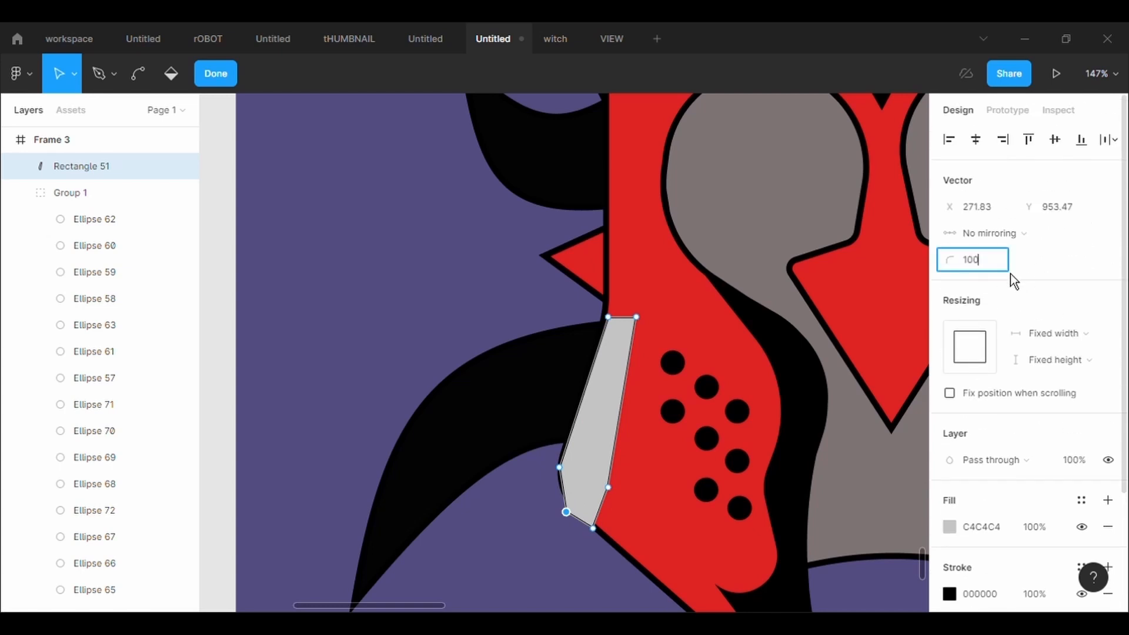
key(Return)
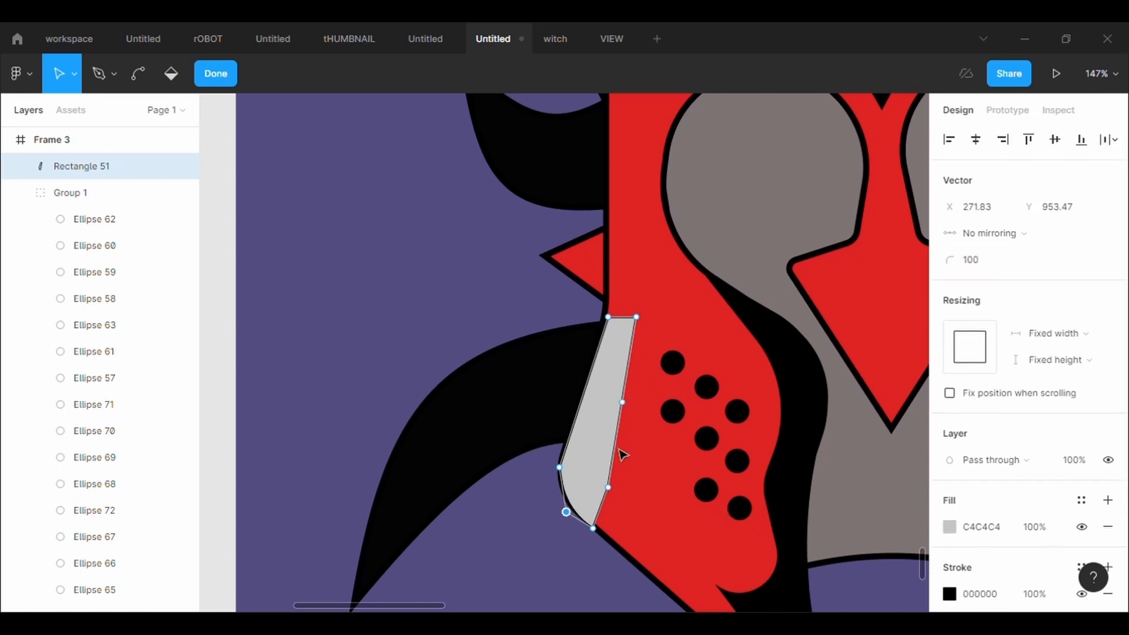
Step: Extend the strip's inner lower point down the jaw outline and fit its outer points to the cheek's edge
drag(614, 495, 657, 588)
drag(566, 511, 563, 513)
mouse_move(563, 471)
mouse_down()
mouse_move(573, 478)
mouse_move(568, 466)
mouse_up()
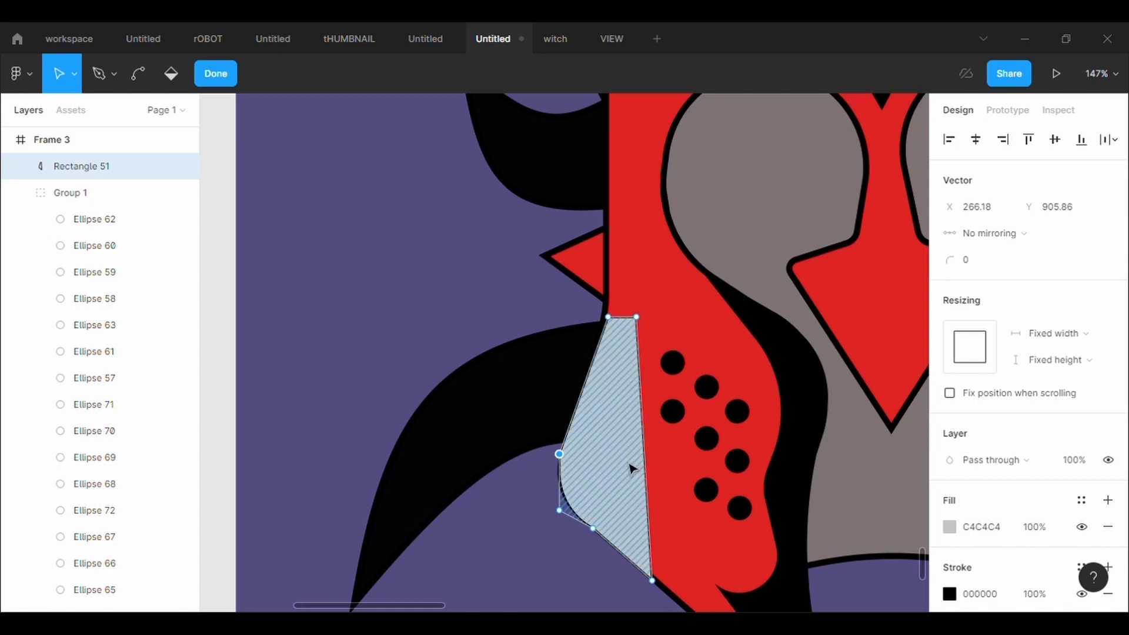
Step: Pull the left cheek strip's inner edge inward into a pointed spike below the dots and slim its upper part
drag(647, 465, 619, 480)
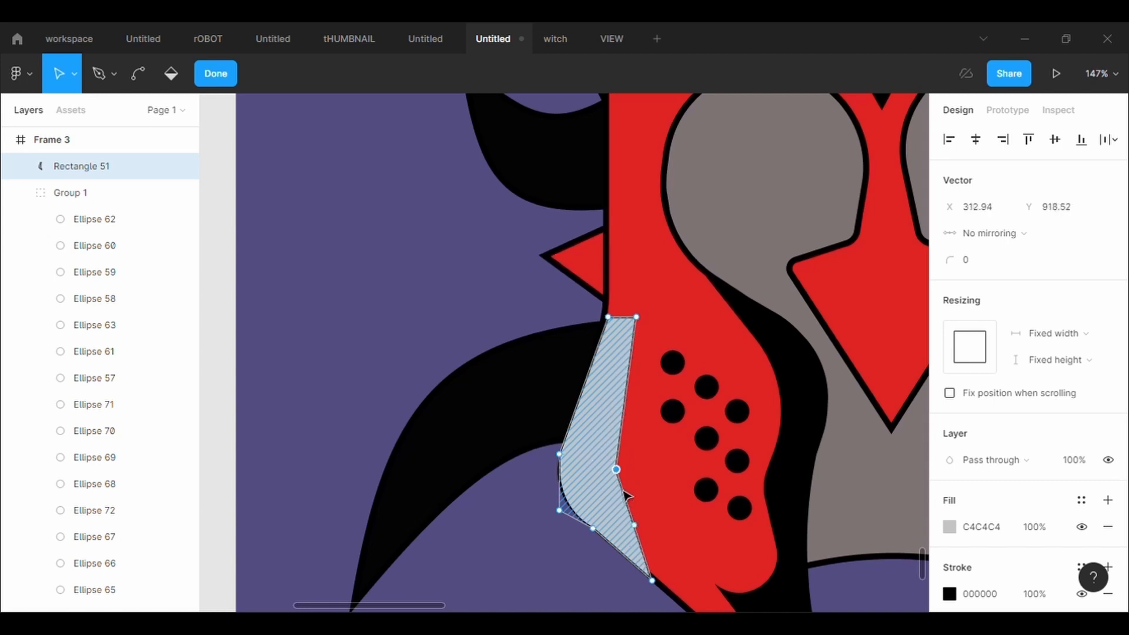
drag(634, 525, 708, 521)
drag(670, 563, 665, 541)
scroll(655, 583, down, 2)
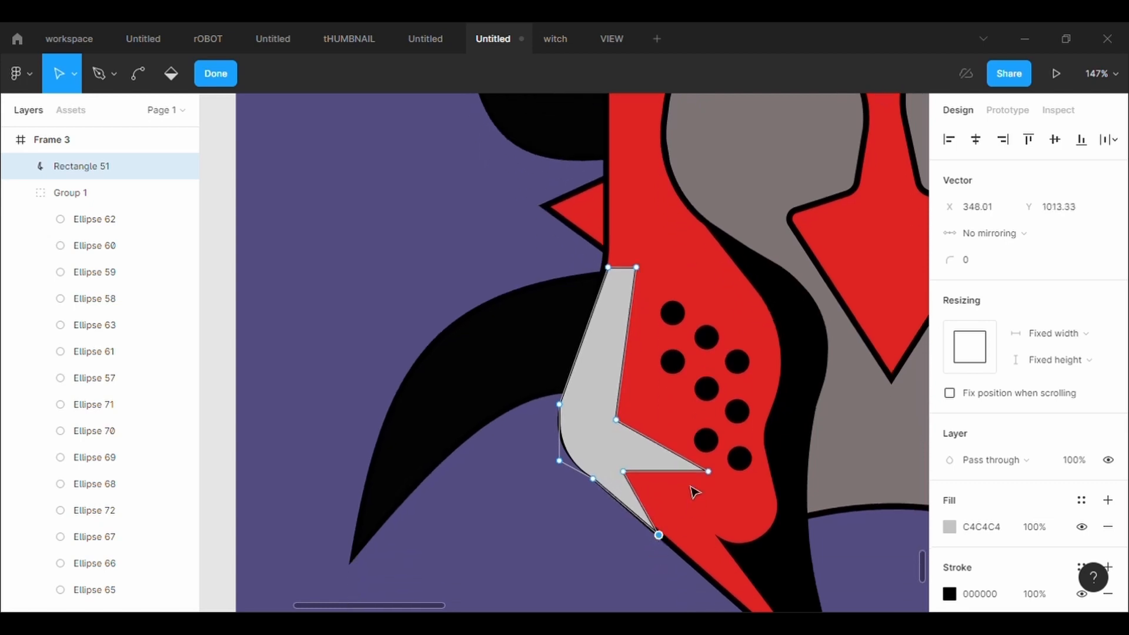
drag(636, 268, 594, 383)
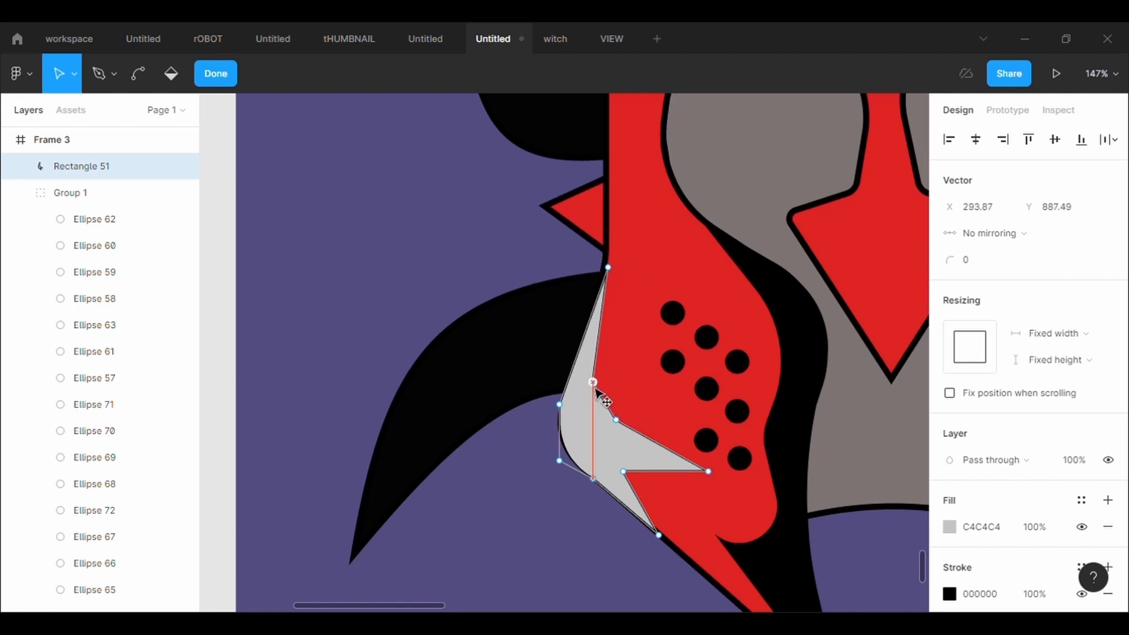
Step: Fill the left cheek shape with the horn's black 030303
click(949, 527)
click(753, 432)
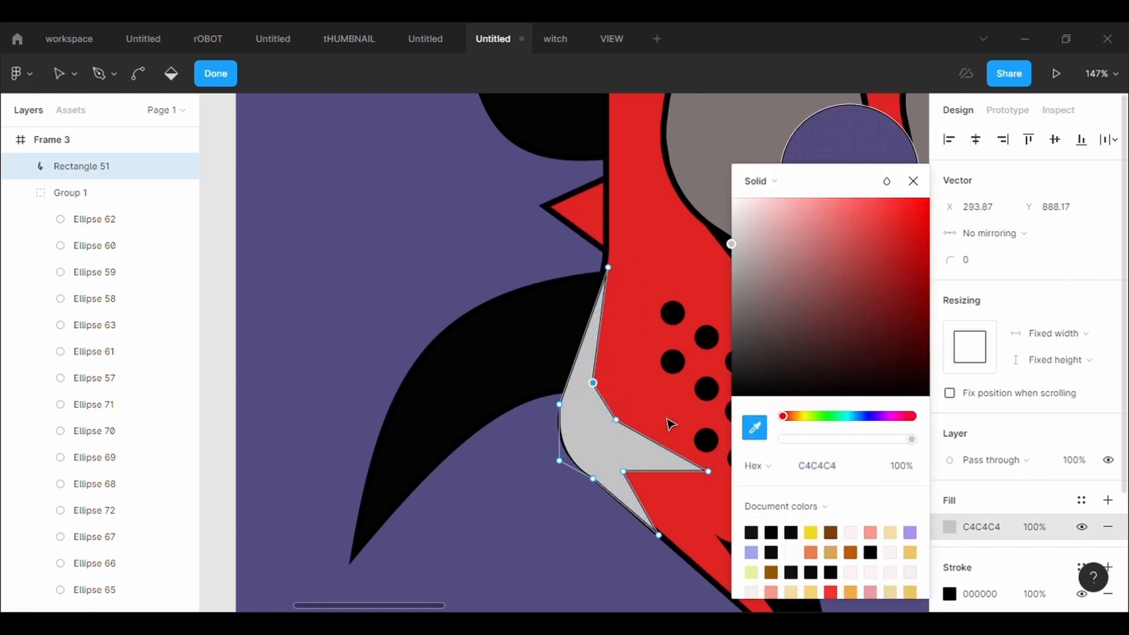
click(491, 371)
key(Escape)
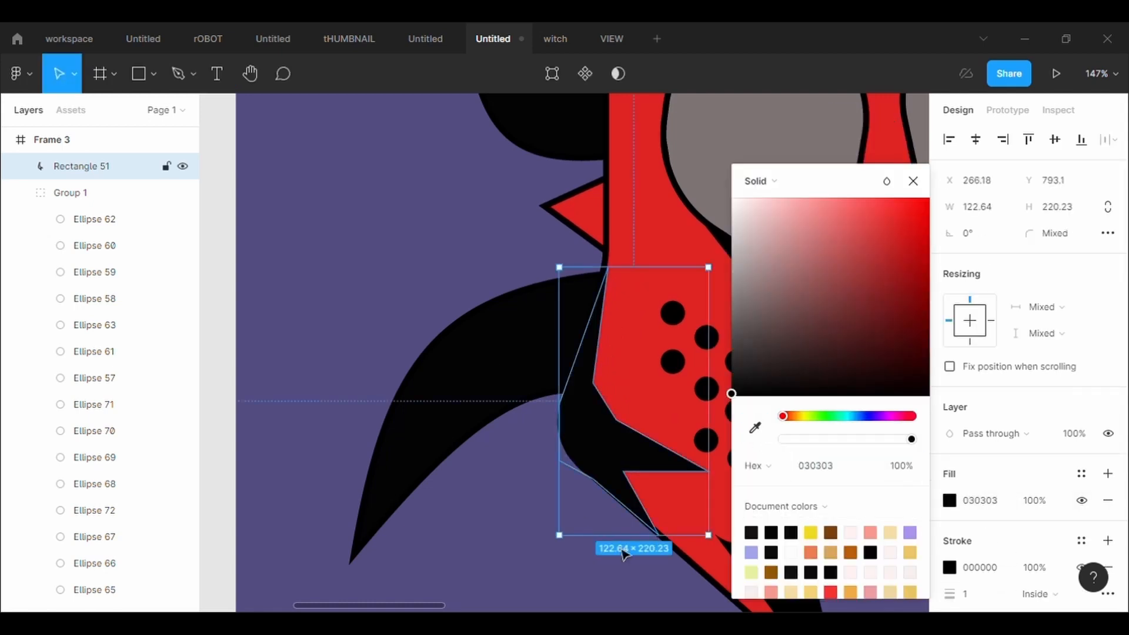
click(577, 571)
scroll(814, 474, down, 5)
scroll(814, 474, right, 8)
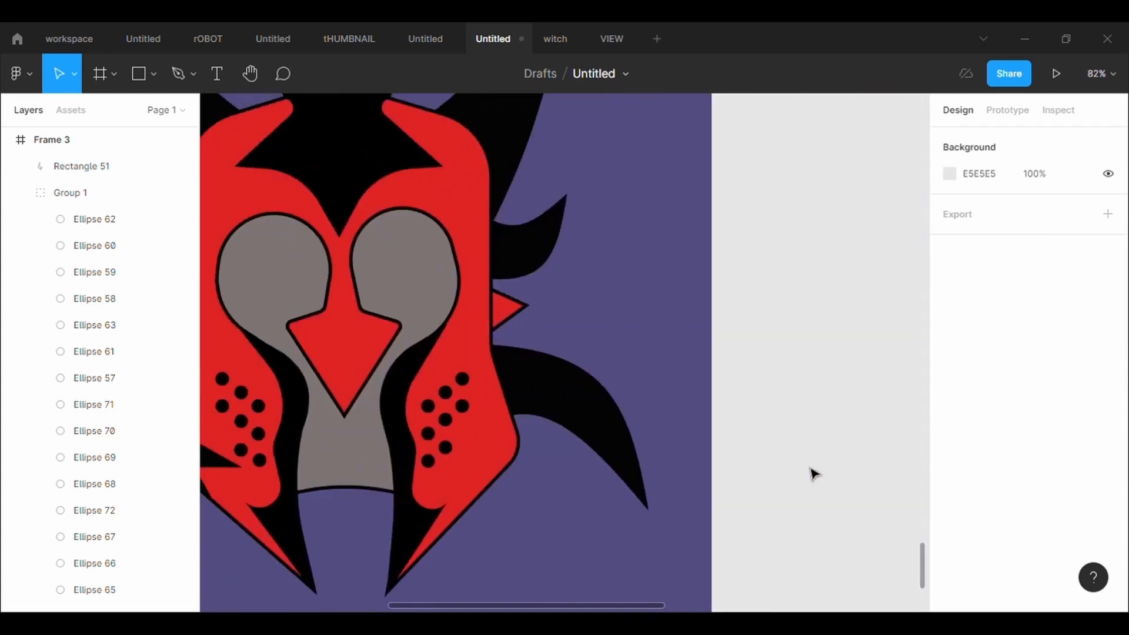
scroll(814, 474, left, 6)
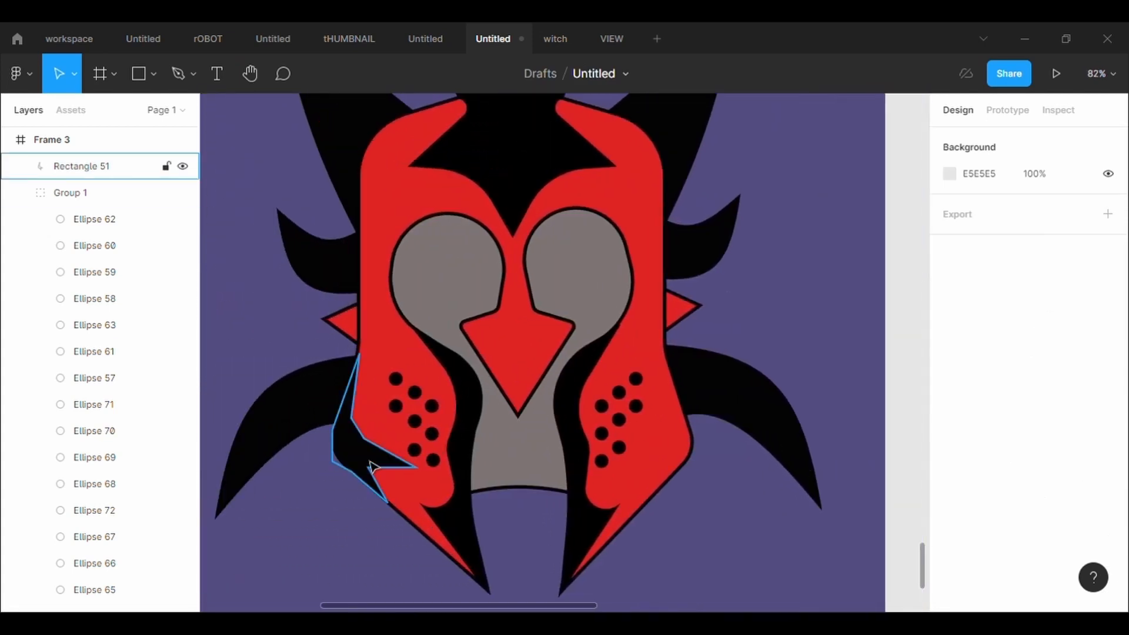
Step: Add a second spike to the left cheek shape's inner edge, pointing up towards the topmost dot
click(370, 462)
click(545, 74)
scroll(413, 340, down, 1)
scroll(414, 340, up, 1)
drag(344, 368, 340, 418)
scroll(377, 317, up, 5)
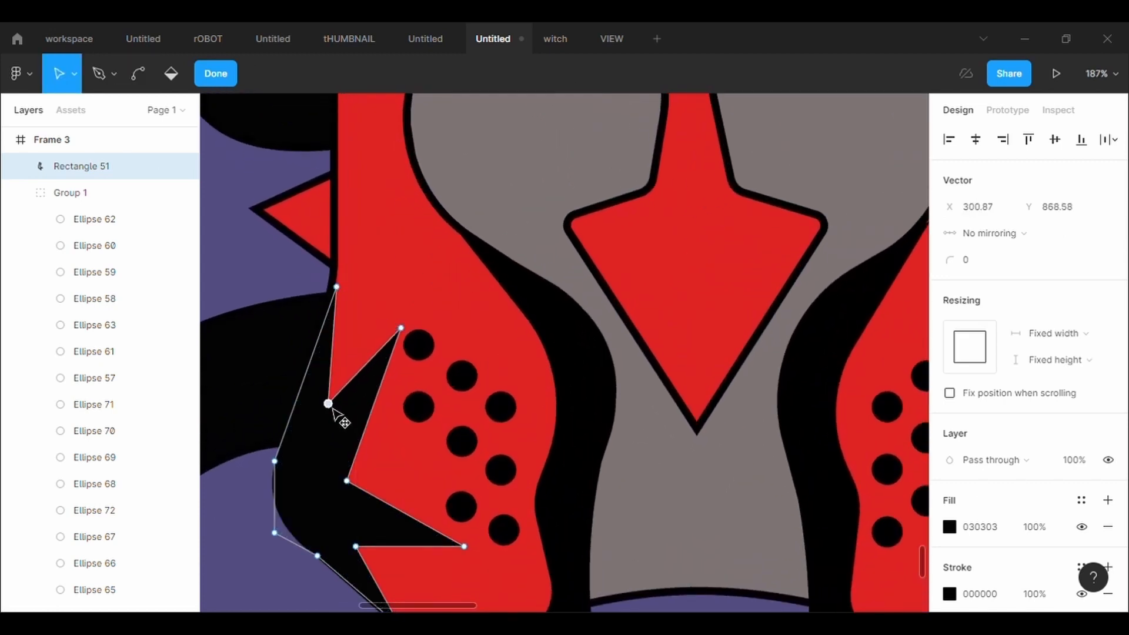
scroll(498, 473, down, 6)
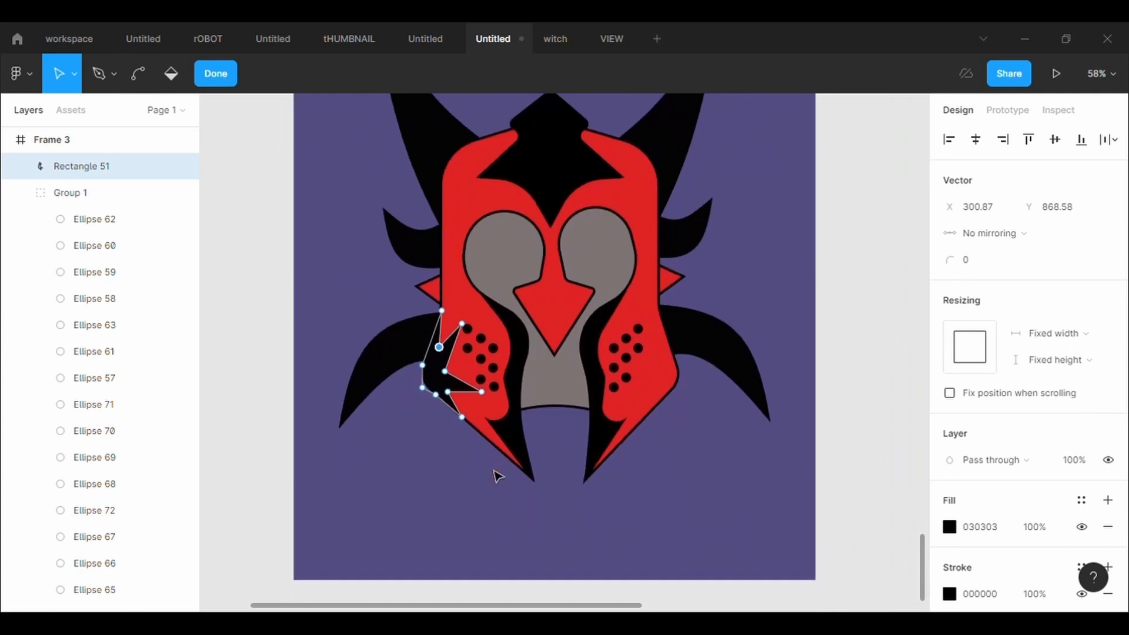
key(Escape)
click(499, 476)
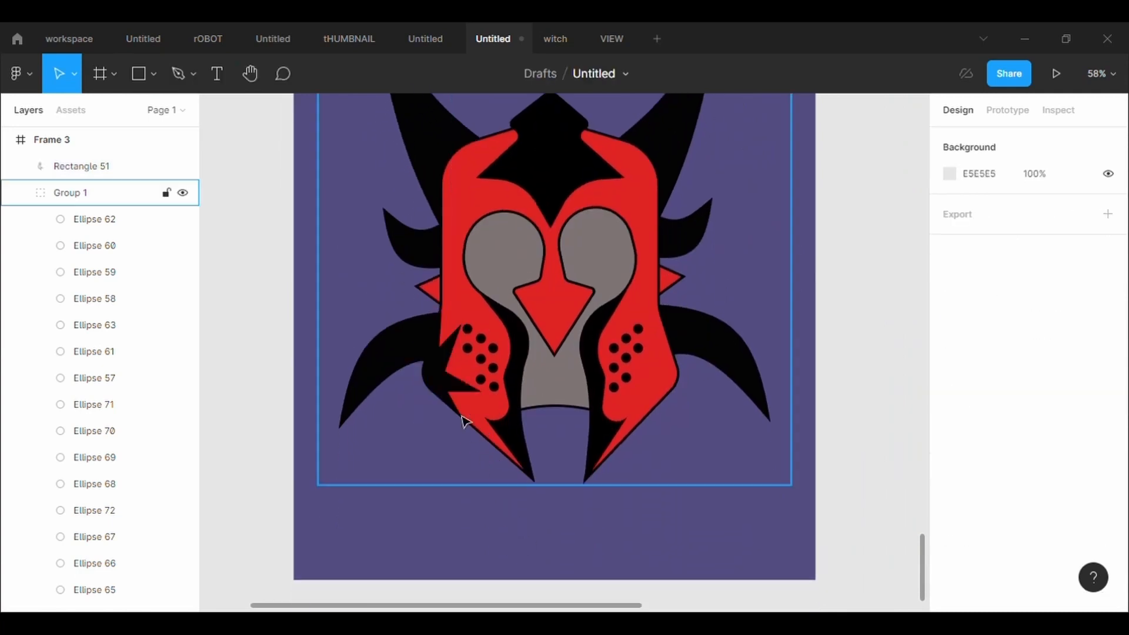
Step: Duplicate the black cheek shape and place a horizontally mirrored copy on the right cheek's outer edge
click(453, 398)
key(ctrl+c)
key(ctrl+v)
drag(453, 398, 670, 381)
scroll(718, 435, up, 5)
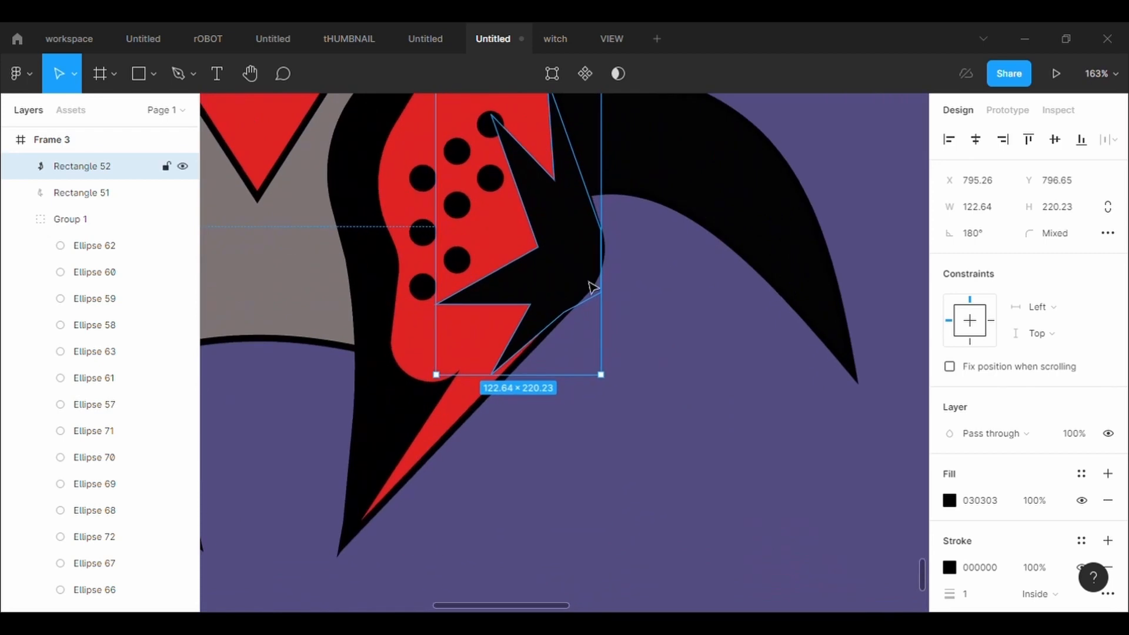
Step: Move the right cheek shape's lowest point down onto the jaw outline
double_click(537, 259)
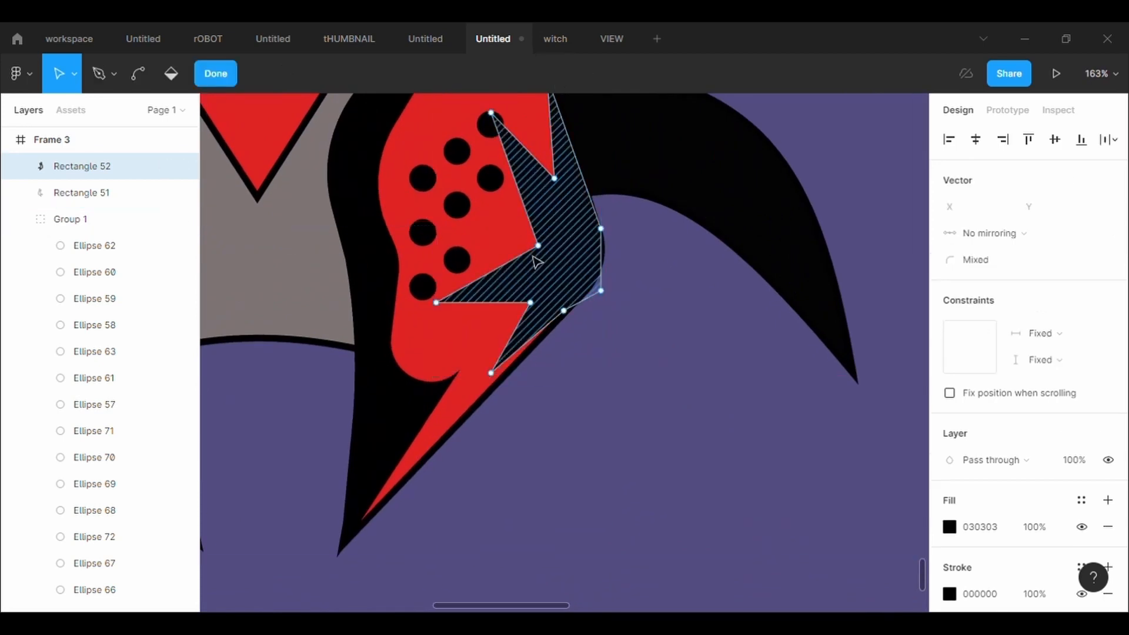
drag(499, 373, 506, 383)
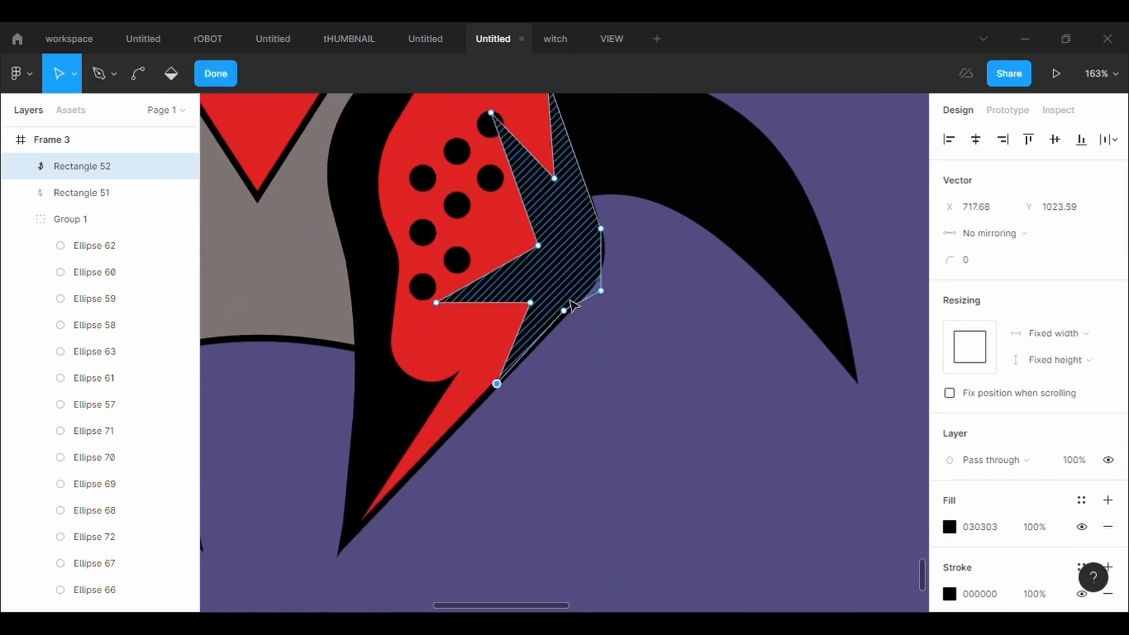
scroll(575, 346, up, 3)
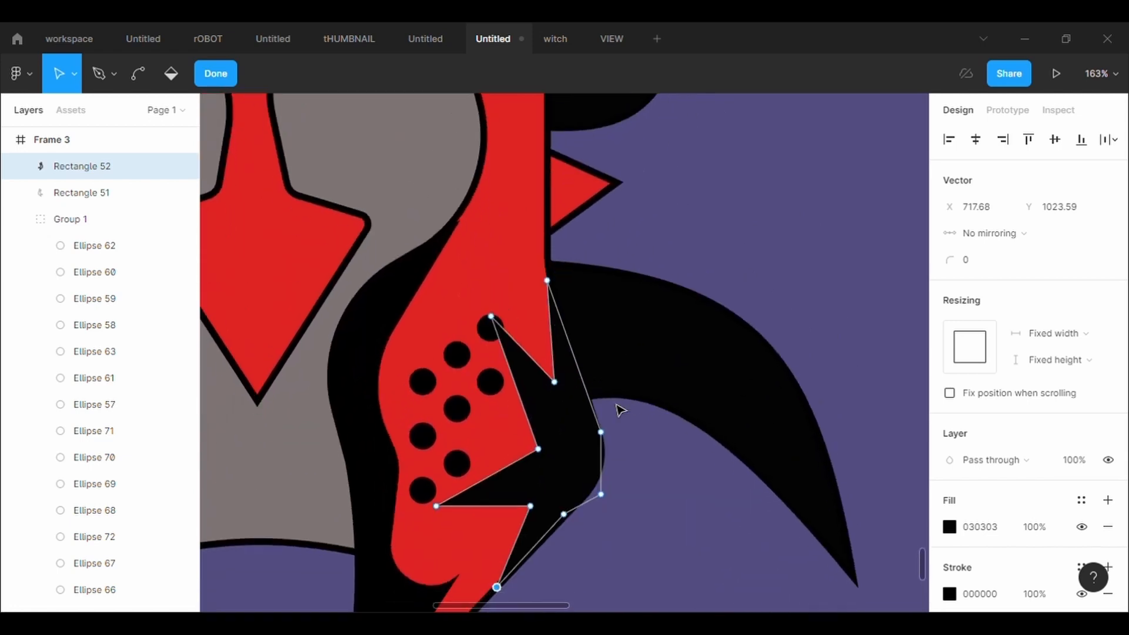
click(694, 545)
key(Escape)
scroll(693, 545, down, 10)
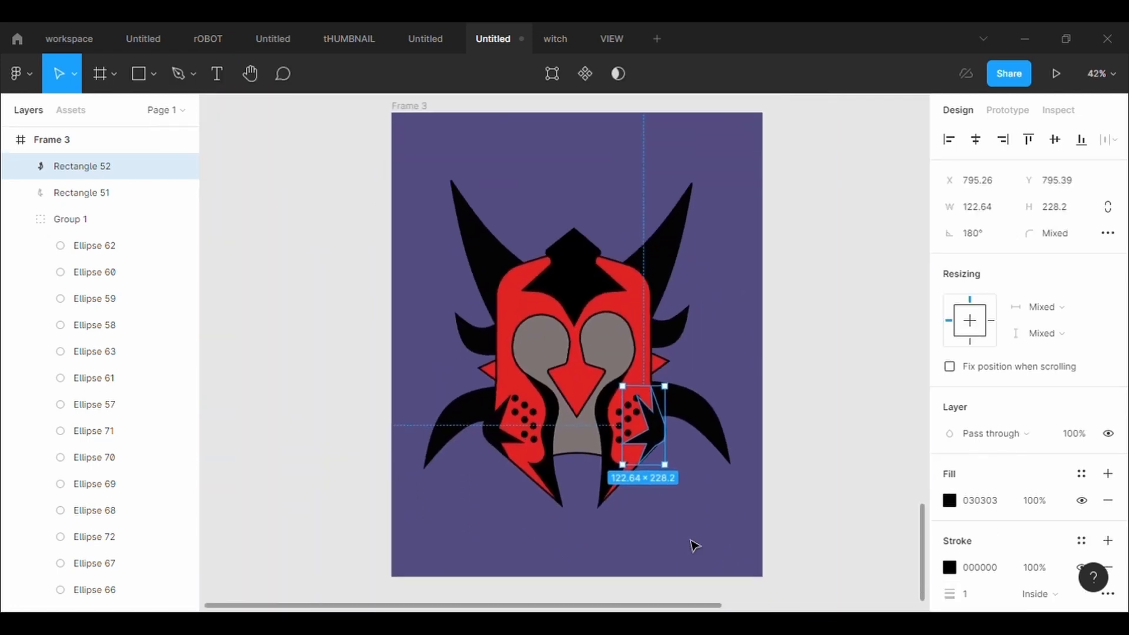
Step: Shift the right cheek shape's upper spike tip outward and up, clear of the topmost dot
scroll(693, 545, up, 2)
key(Return)
drag(611, 303, 622, 303)
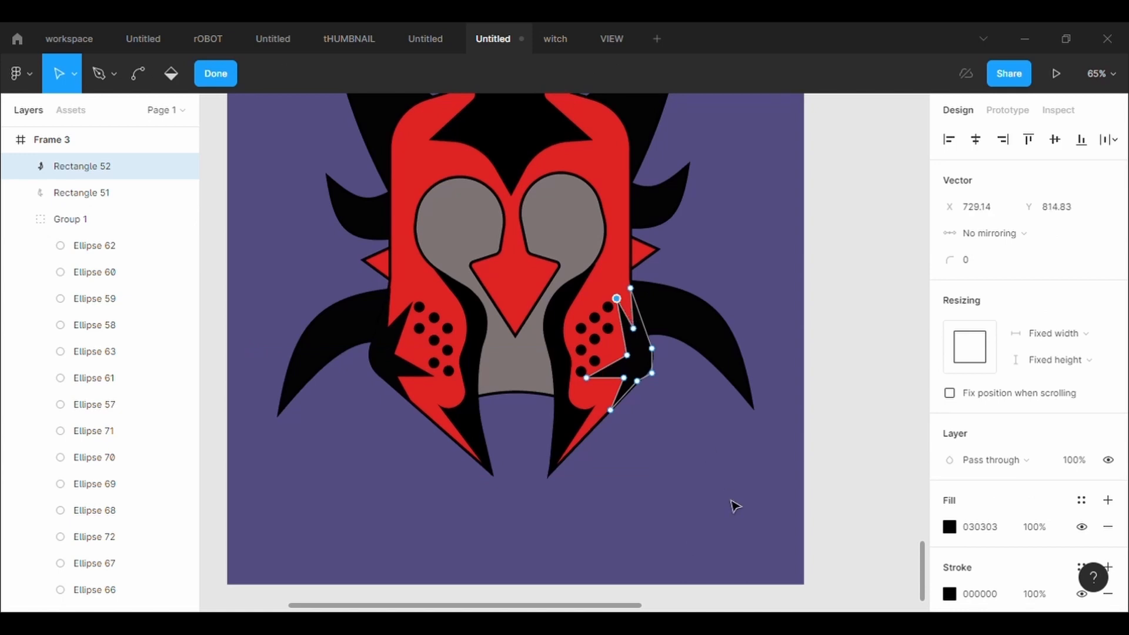
key(Escape)
click(777, 568)
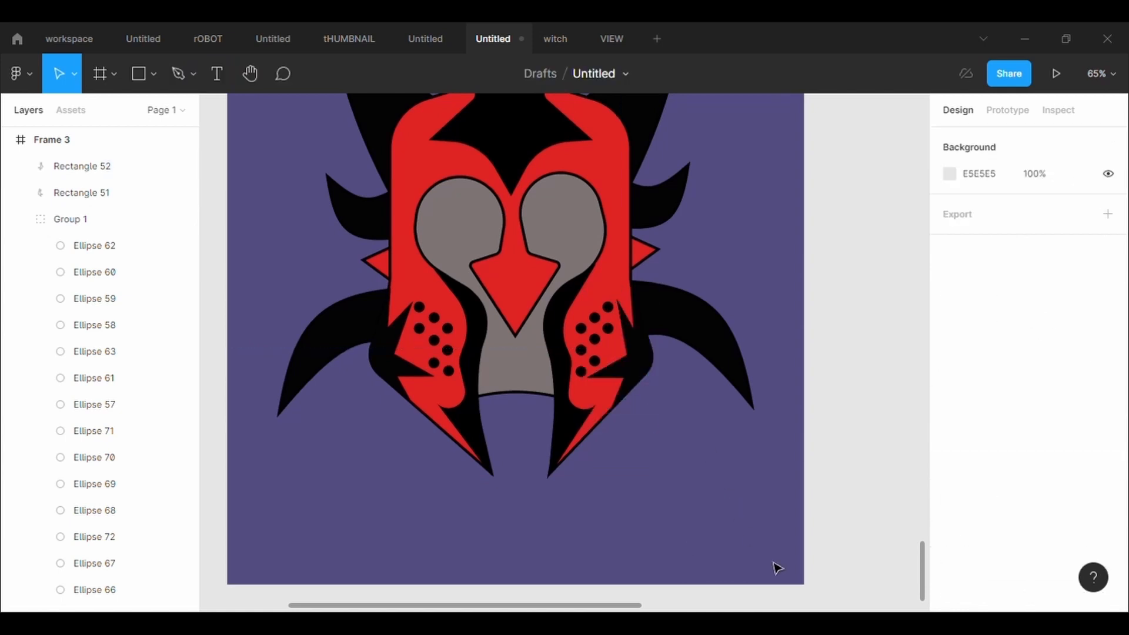
scroll(777, 567, down, 3)
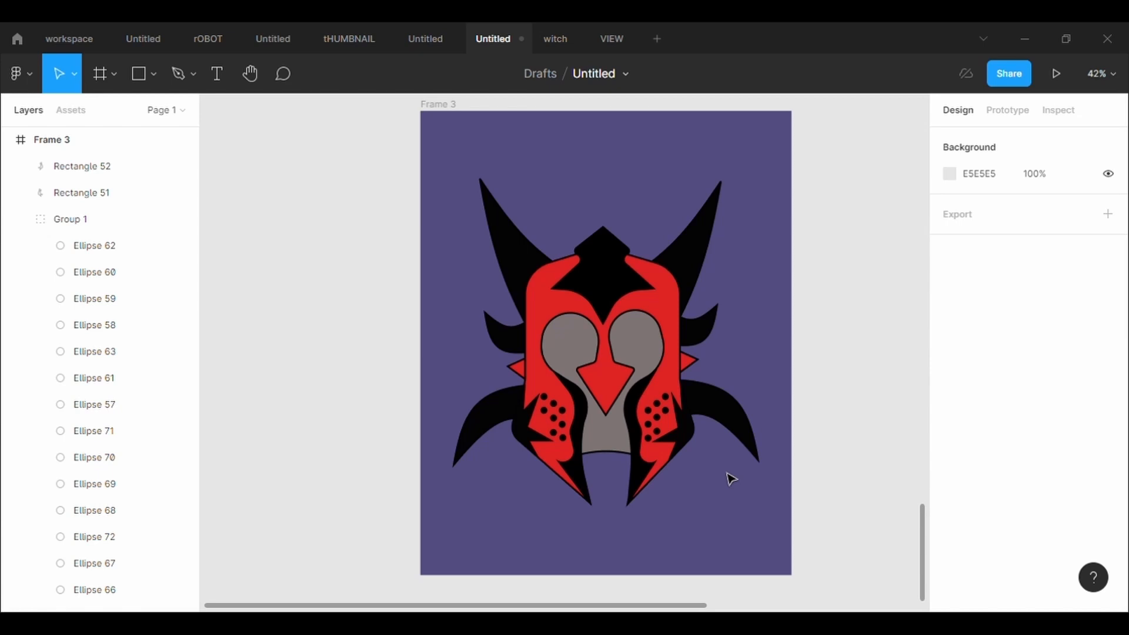
Step: Draw a rectangle about 149 wide above the left eye and pull its lower inner corner in to form an angular bracket
scroll(732, 479, up, 5)
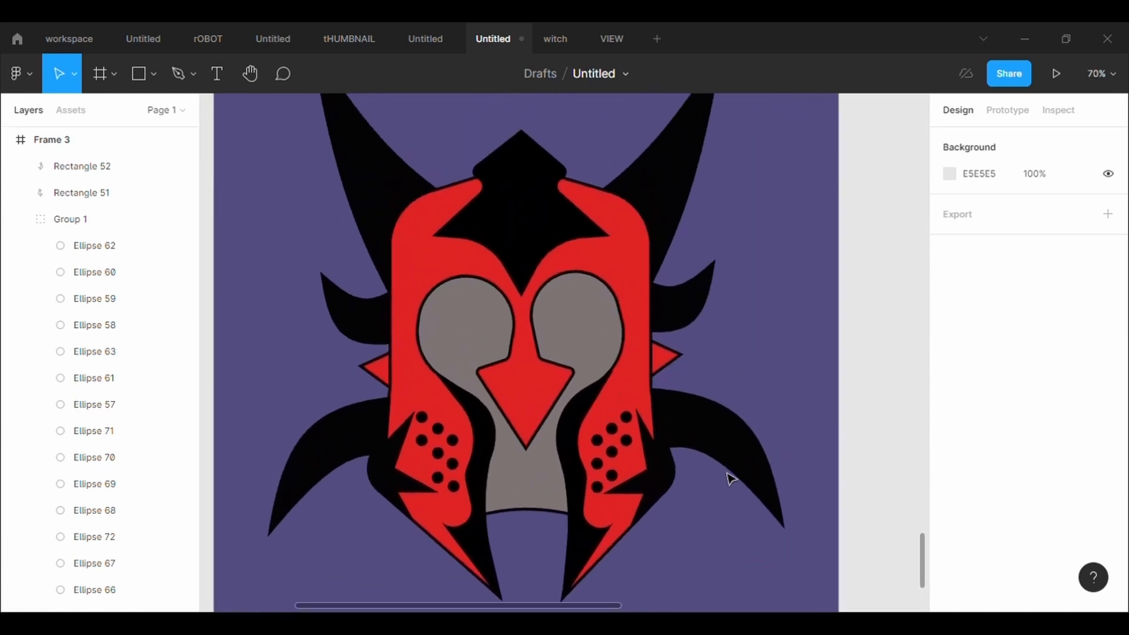
click(147, 75)
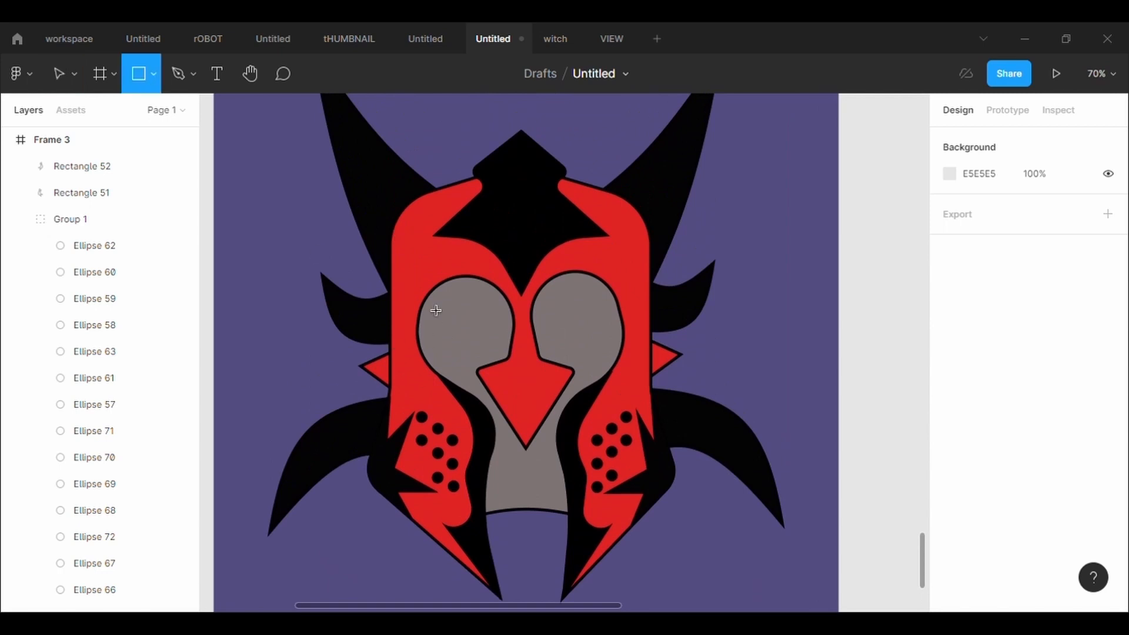
mouse_move(414, 318)
mouse_down()
mouse_move(435, 257)
mouse_move(500, 247)
mouse_up()
key(Return)
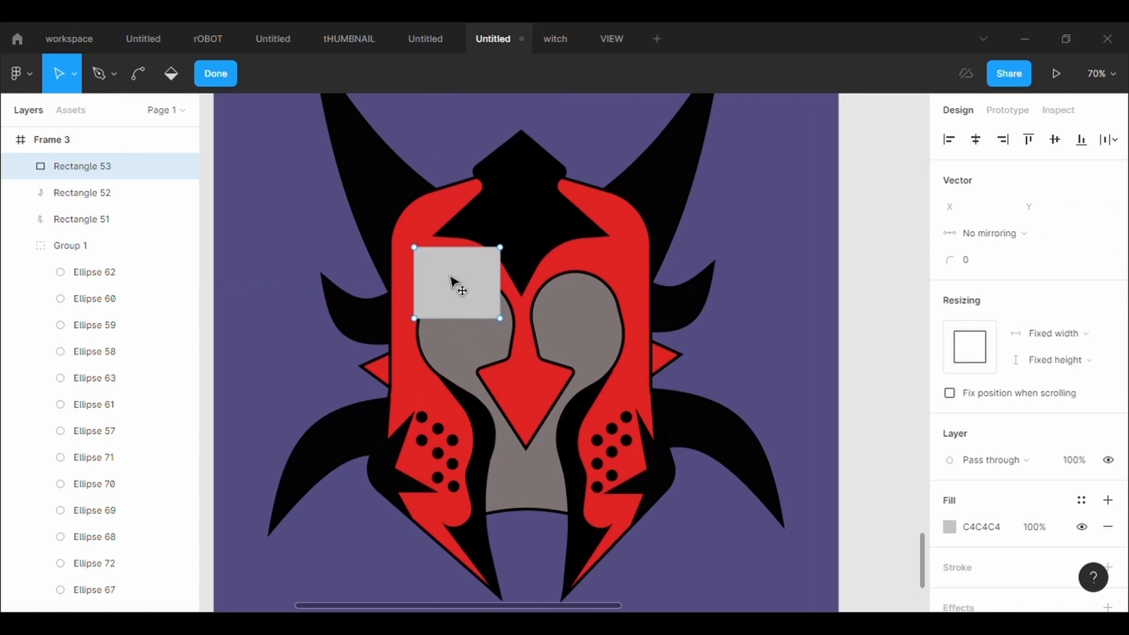
drag(456, 319, 453, 272)
mouse_move(500, 319)
mouse_down()
mouse_move(473, 270)
mouse_move(419, 263)
mouse_move(439, 280)
mouse_move(424, 284)
mouse_up()
click(439, 280)
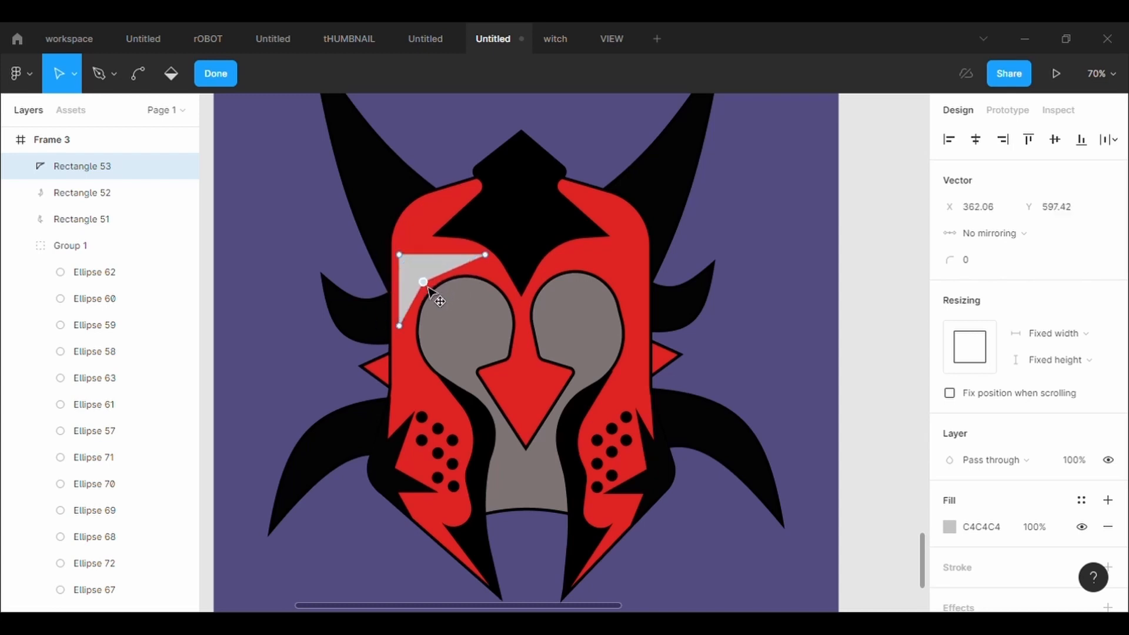
Step: Round the bracket's inner corner with a radius of 100, lengthen its lower tip and add a notched spike on its upper edge
text(100)
key(Return)
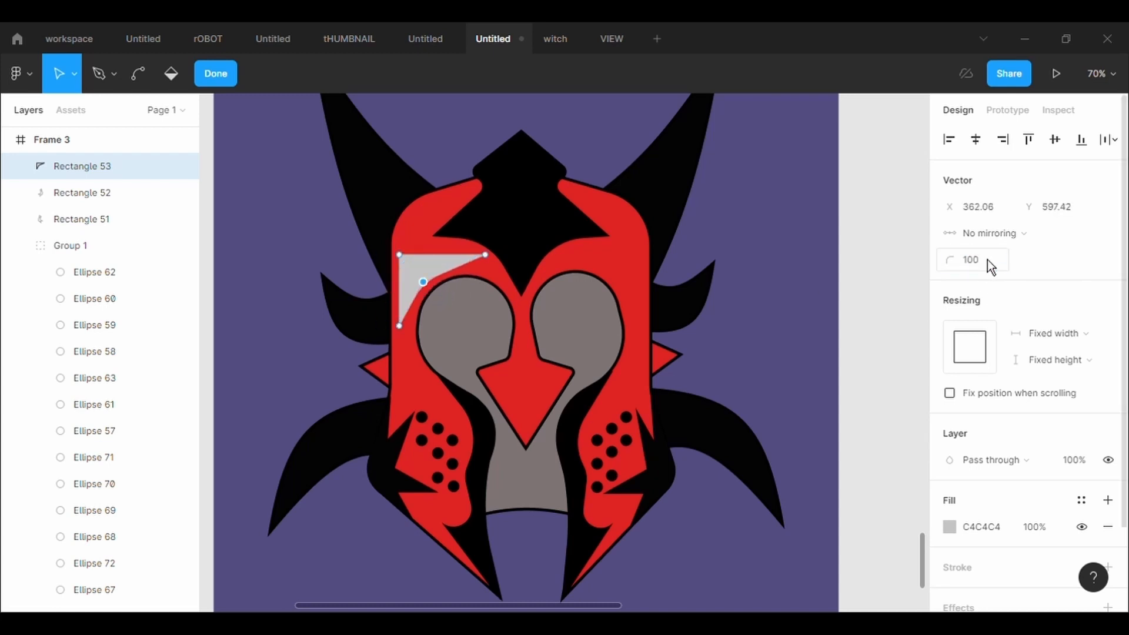
drag(402, 337, 410, 354)
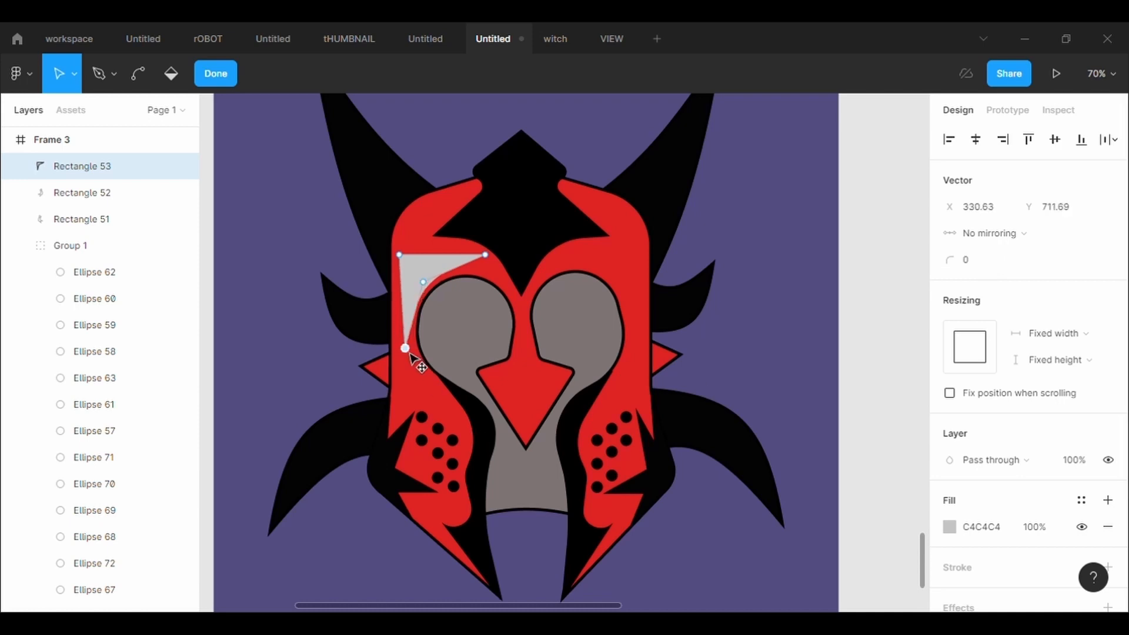
mouse_move(424, 283)
mouse_down()
mouse_move(418, 270)
mouse_move(444, 251)
mouse_move(428, 241)
mouse_move(428, 261)
mouse_up()
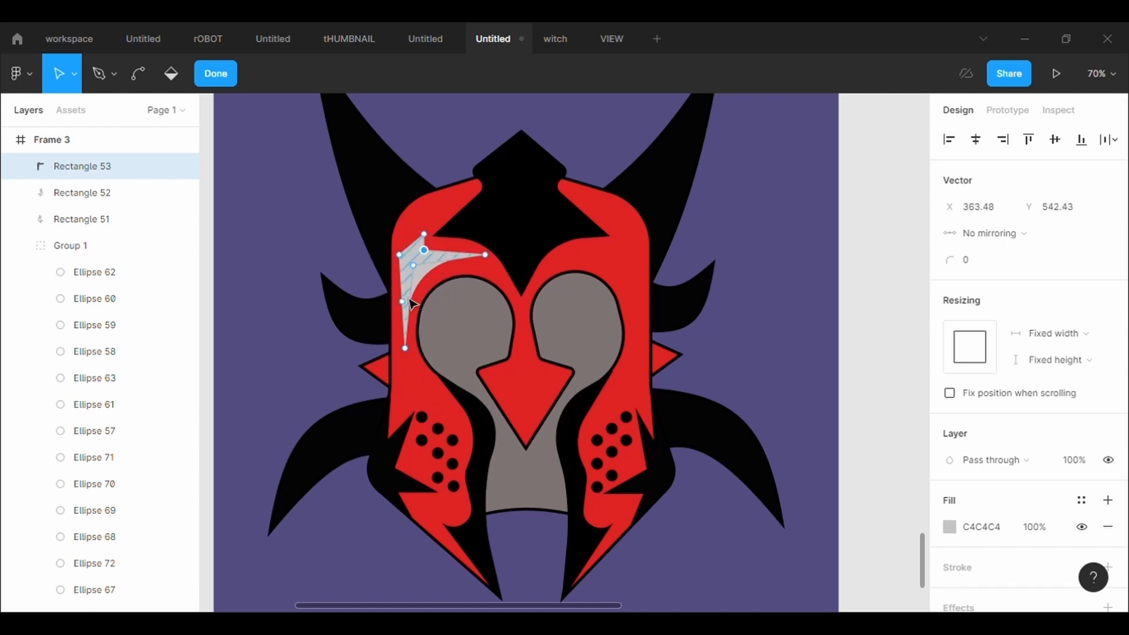
key(Escape)
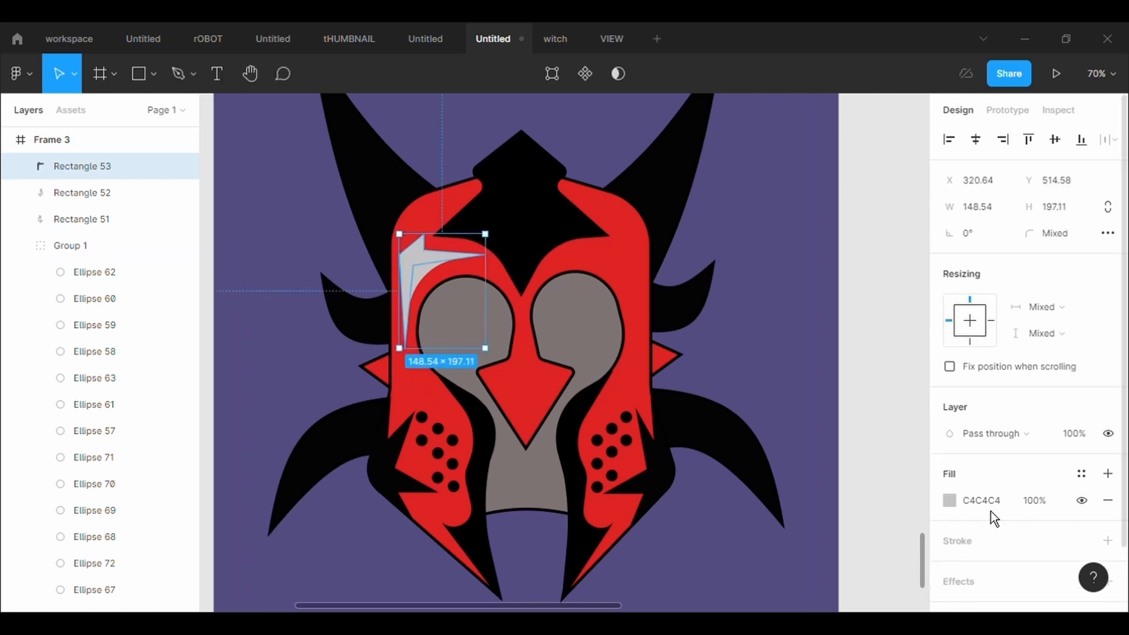
Step: Fill the bracket above the left eye with black 030303
click(949, 501)
click(755, 427)
click(669, 229)
click(585, 122)
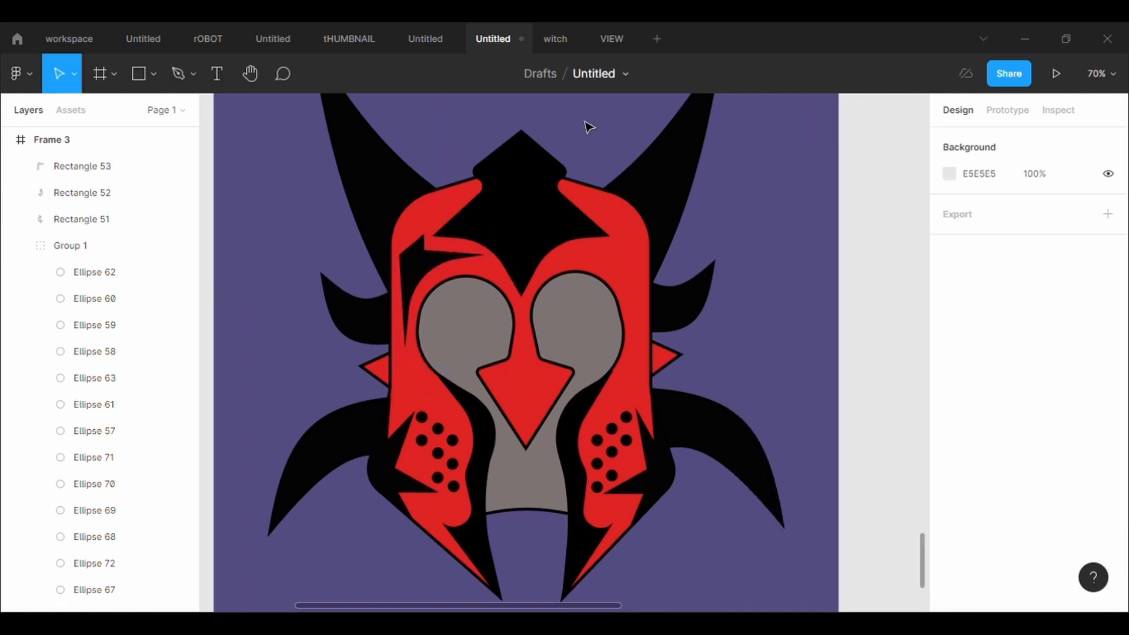
Step: Move the left brow bracket's notch point down and outward to sharpen its upper spike
click(88, 165)
double_click(475, 251)
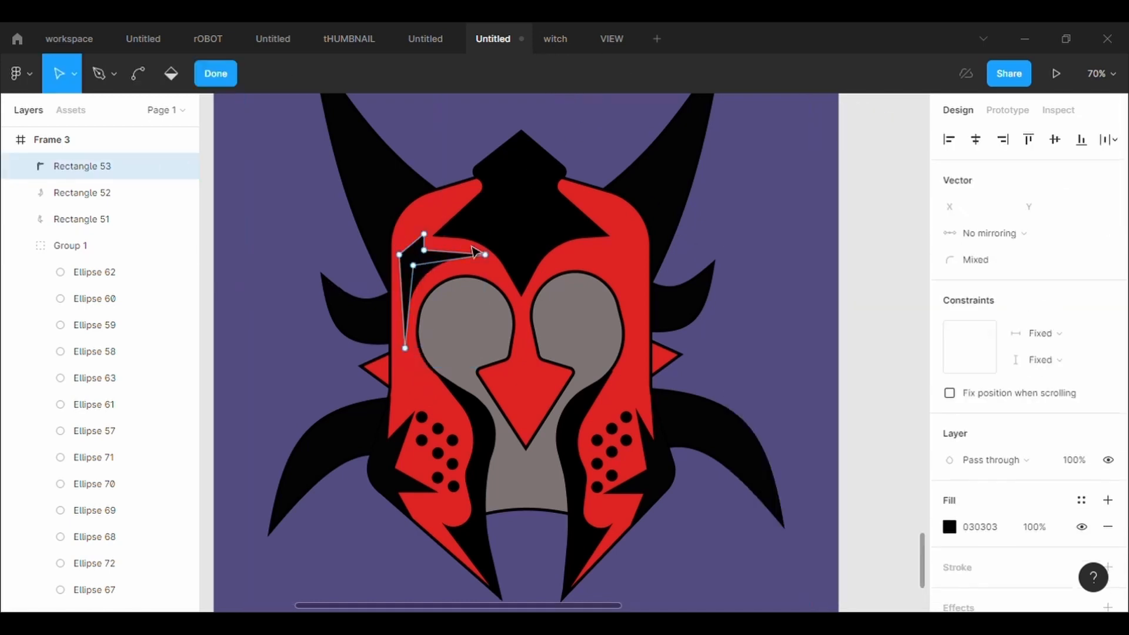
drag(430, 257, 419, 264)
key(Escape)
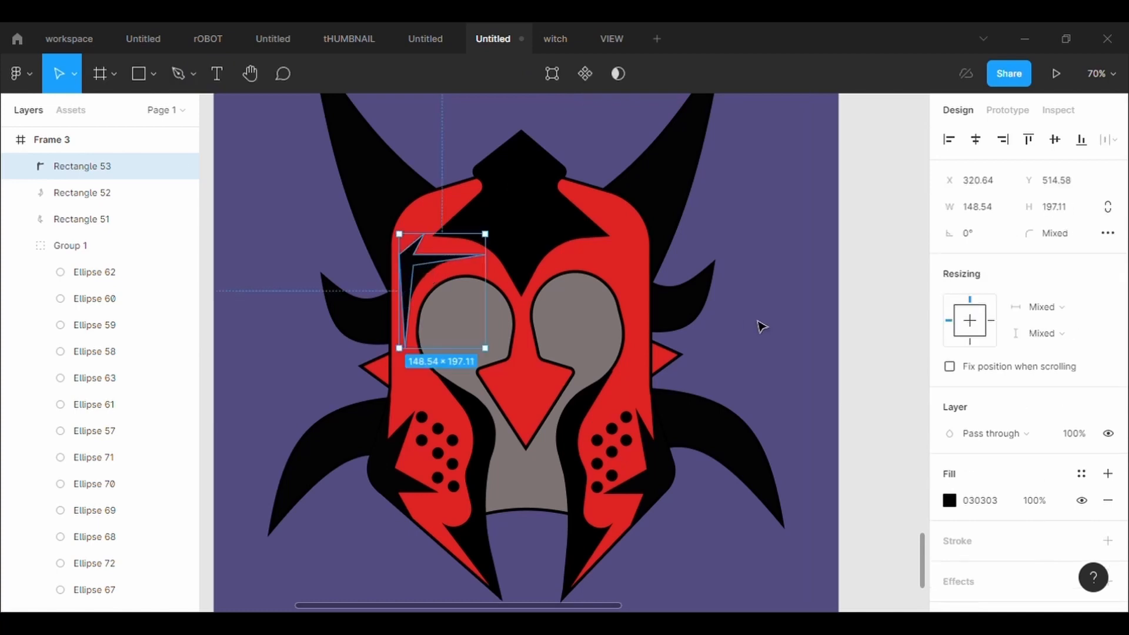
click(759, 325)
Step: Round the left brow bracket's upper outer corner with a radius of 5
click(82, 166)
click(552, 74)
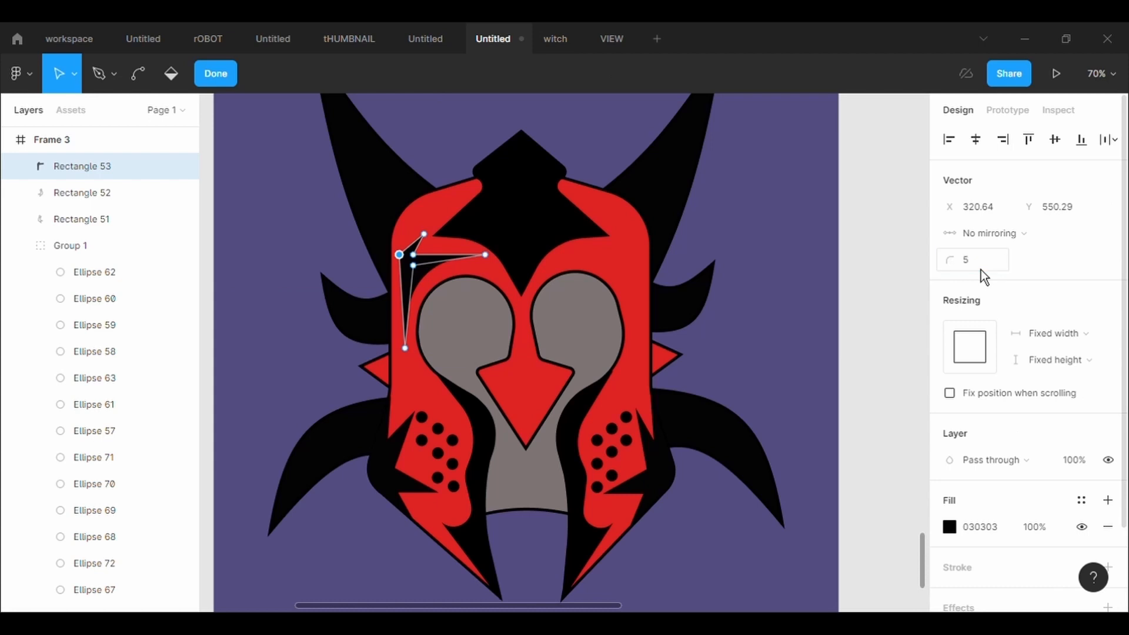
double_click(838, 320)
click(786, 321)
click(430, 266)
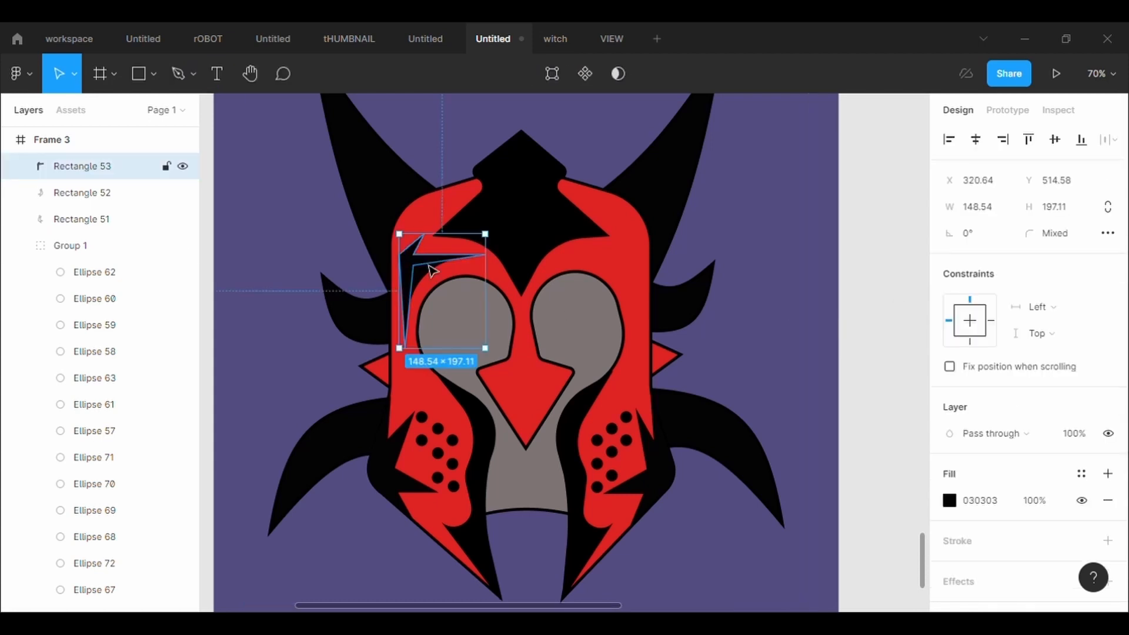
Step: Duplicate the brow bracket, flip the copy horizontally and move it above the right eye to match the left side
key(ctrl+c)
key(ctrl+v)
key(shift+h)
key(shift+Right)
key(shift+Right)
key(shift+Right)
key(shift+Right)
key(shift+Right)
key(shift+Right)
key(shift+Right)
key(shift+Right)
key(shift+Right)
key(shift+Right)
key(shift+Right)
key(shift+Right)
key(shift+Right)
key(shift+Right)
key(shift+Right)
key(shift+Right)
key(shift+Right)
key(shift+Right)
key(shift+Right)
key(shift+Right)
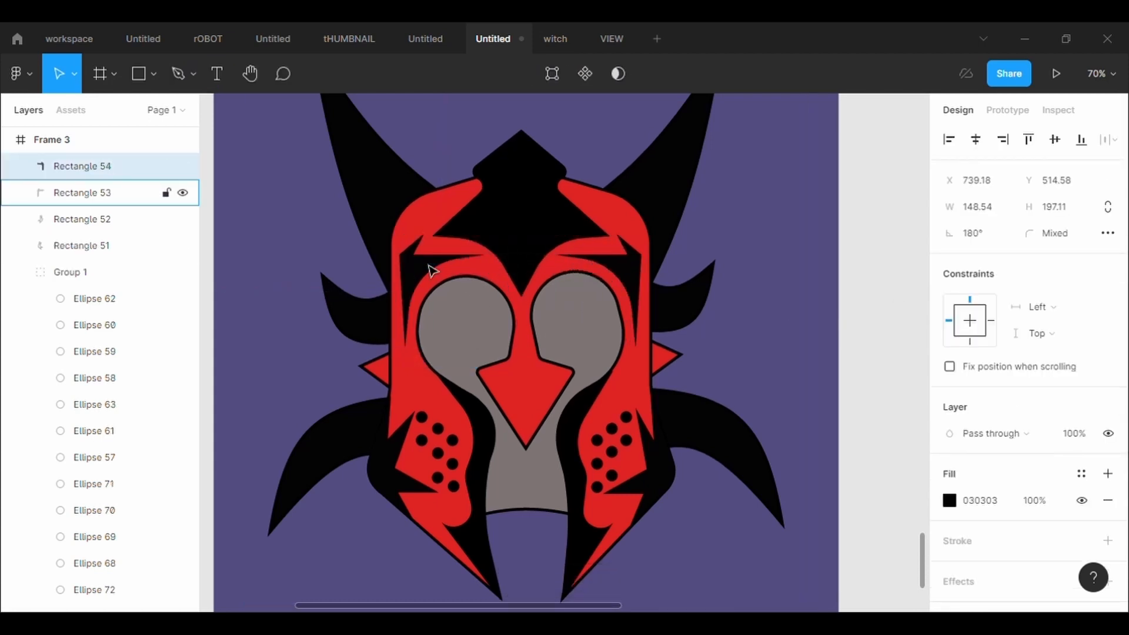
key(shift+Right)
click(834, 387)
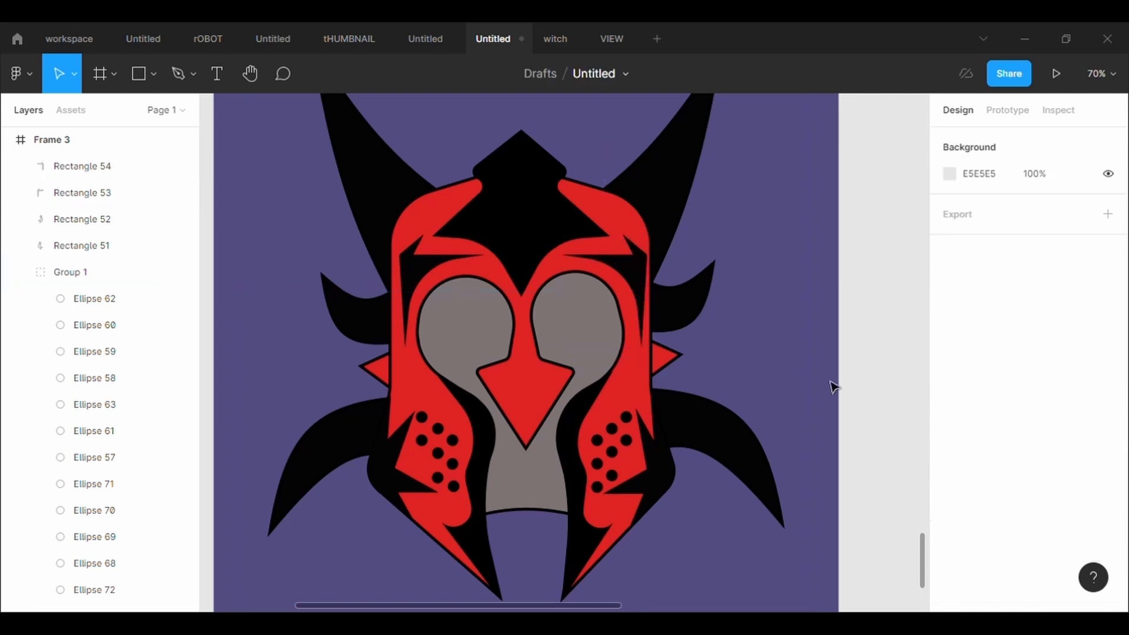
Step: Duplicate the whole helmet artwork, shift the copy slightly upward and send it to the back
scroll(833, 387, down, 5)
scroll(834, 386, right, 3)
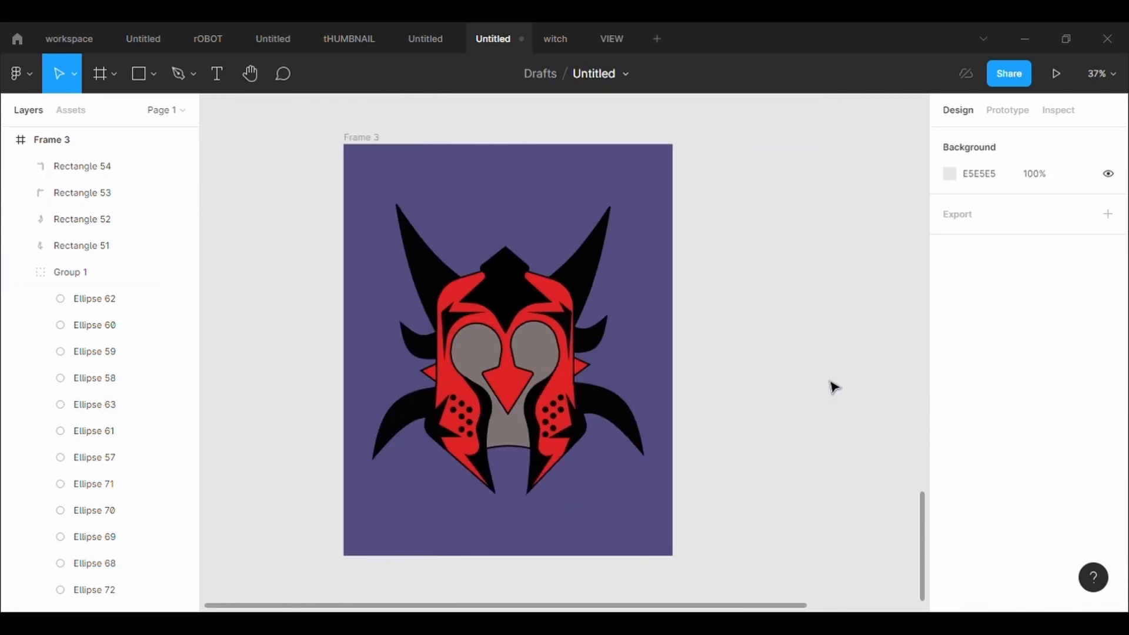
scroll(834, 387, left, 2)
click(390, 141)
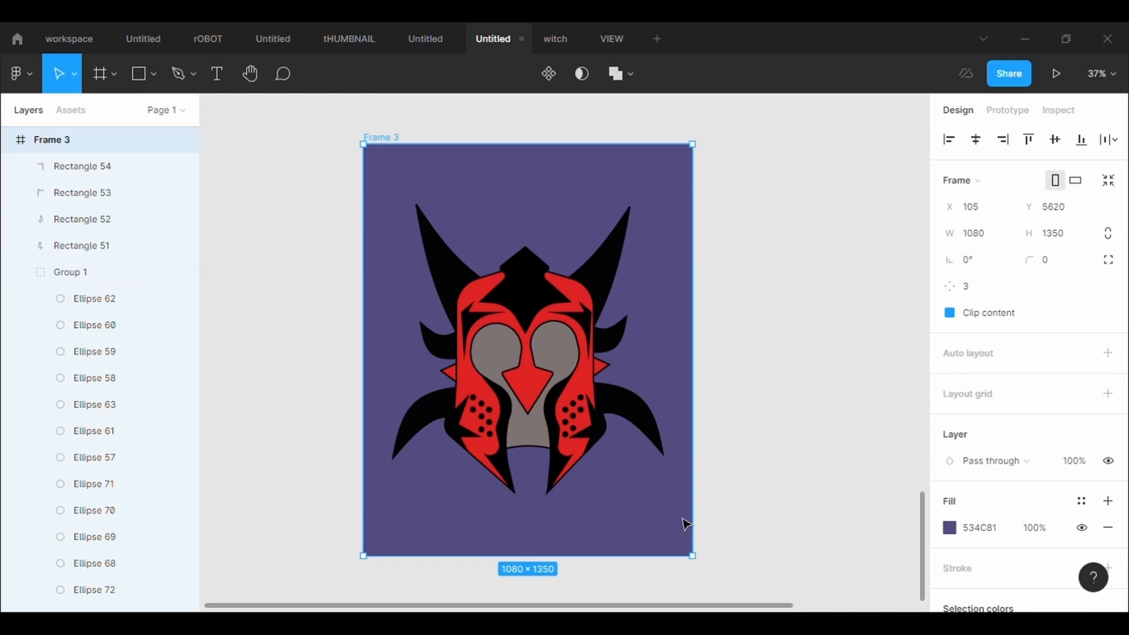
scroll(685, 524, down, 1)
scroll(685, 523, left, 2)
click(697, 503)
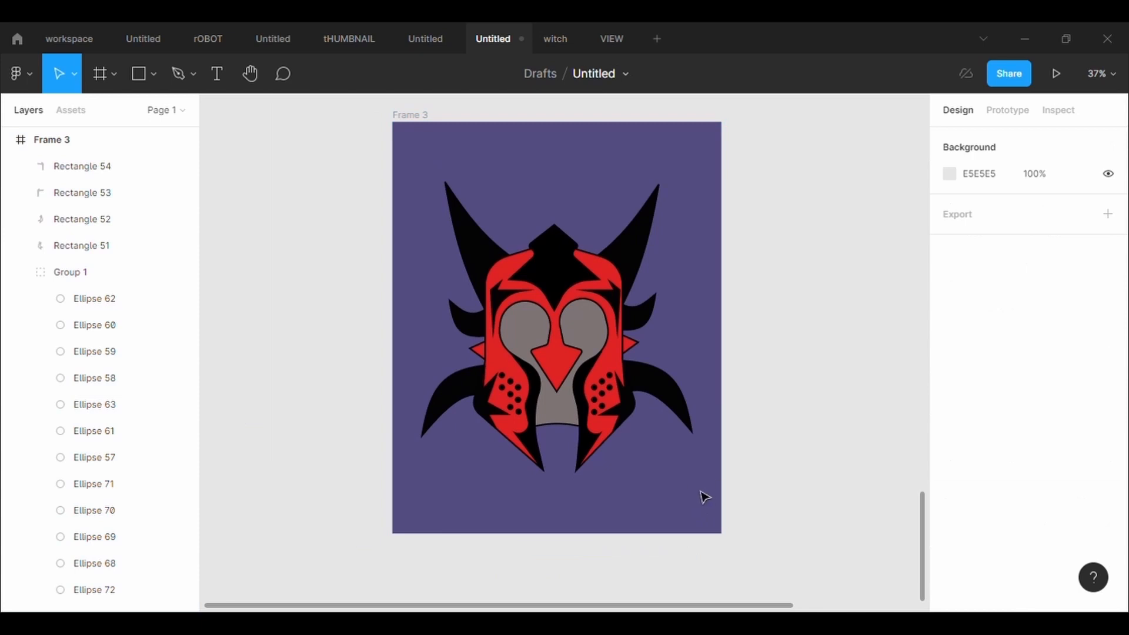
drag(704, 497, 414, 174)
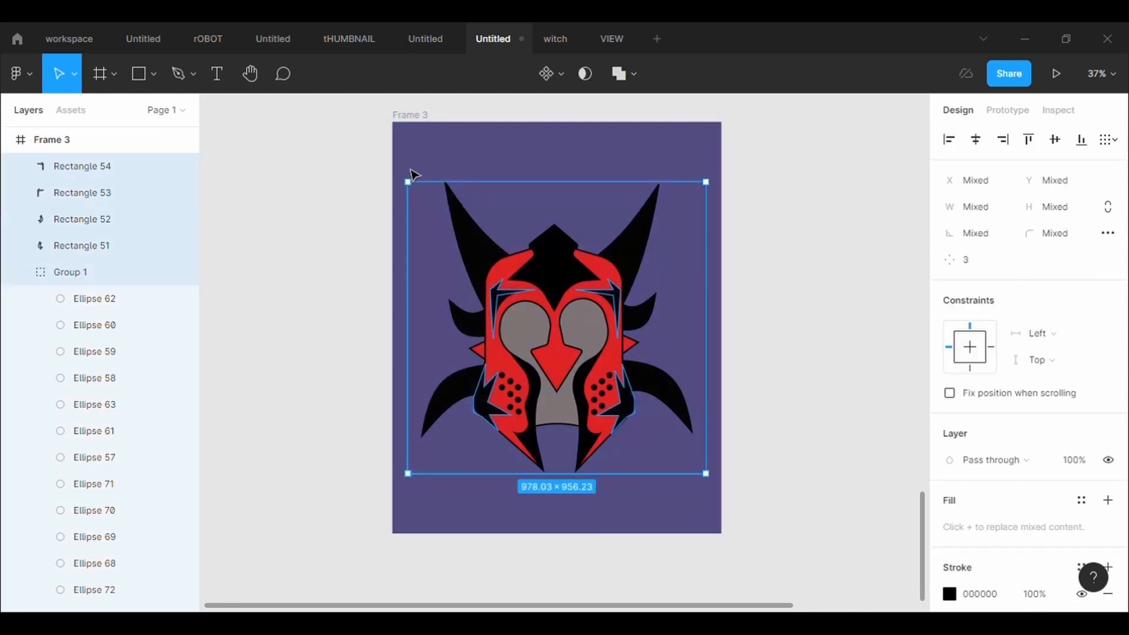
key(ctrl+v)
drag(605, 288, 606, 279)
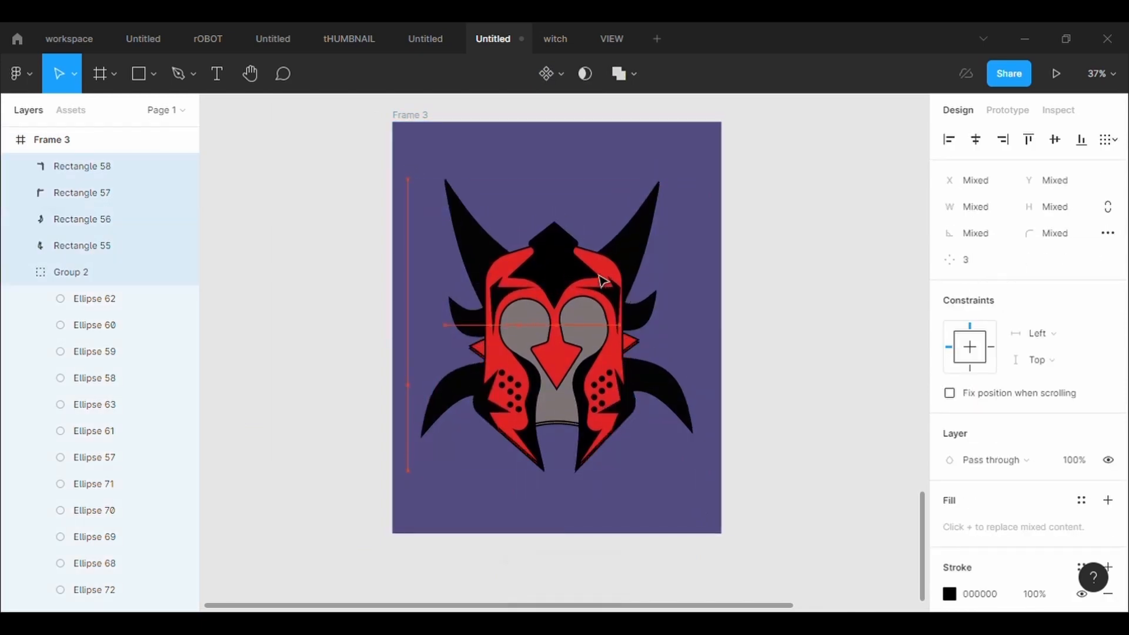
right_click(606, 282)
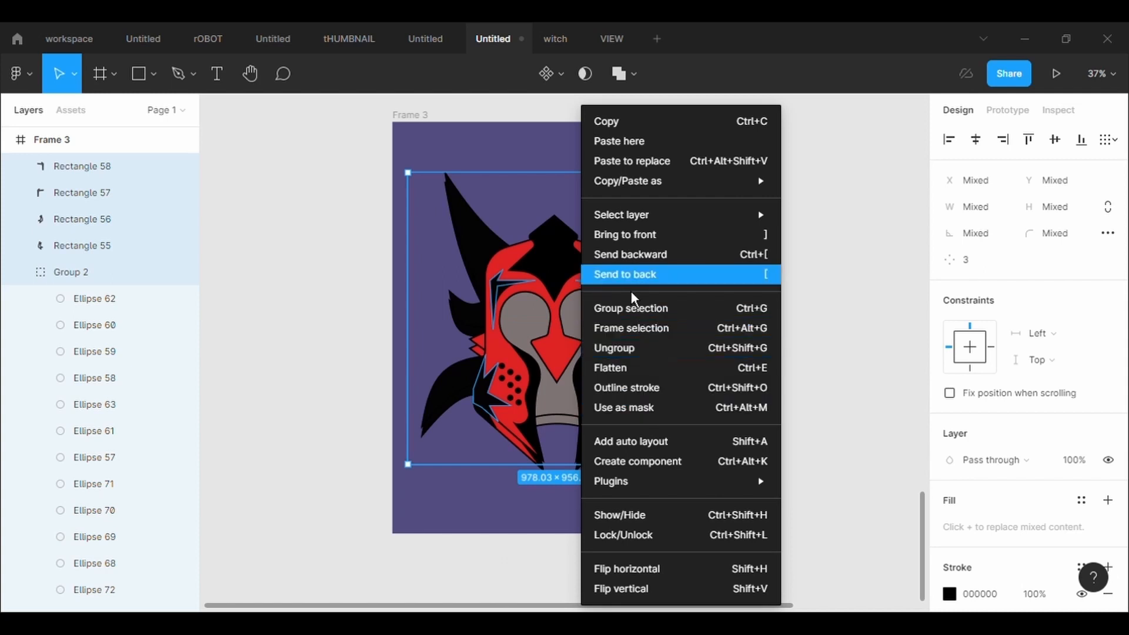
click(626, 281)
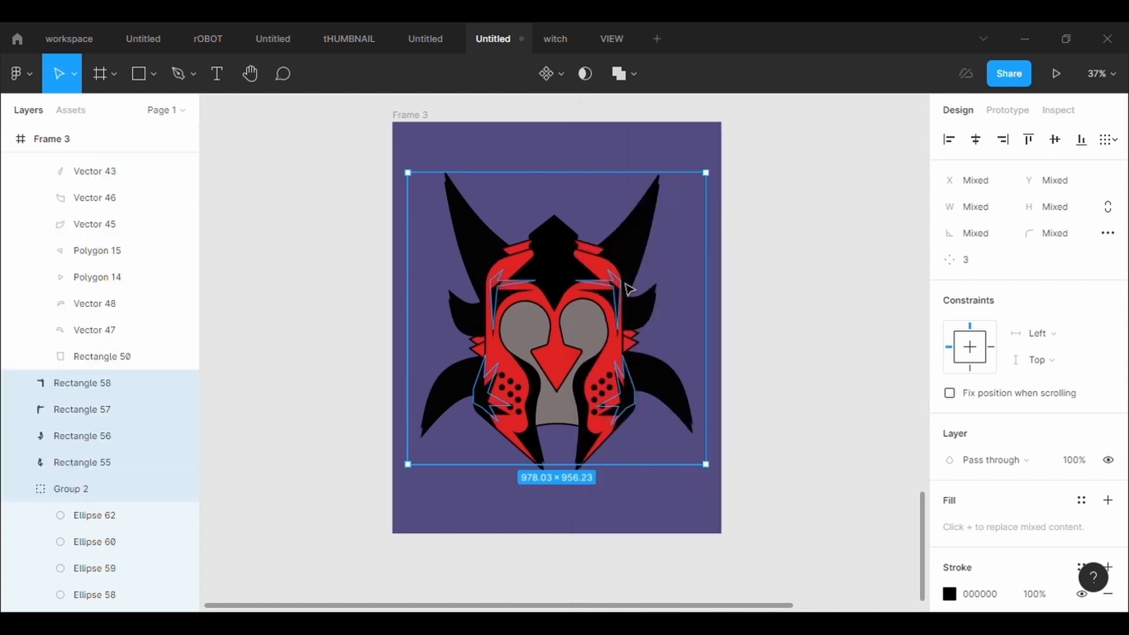
Step: Fill the helmet copy behind the original with white FFFFFF
click(1107, 500)
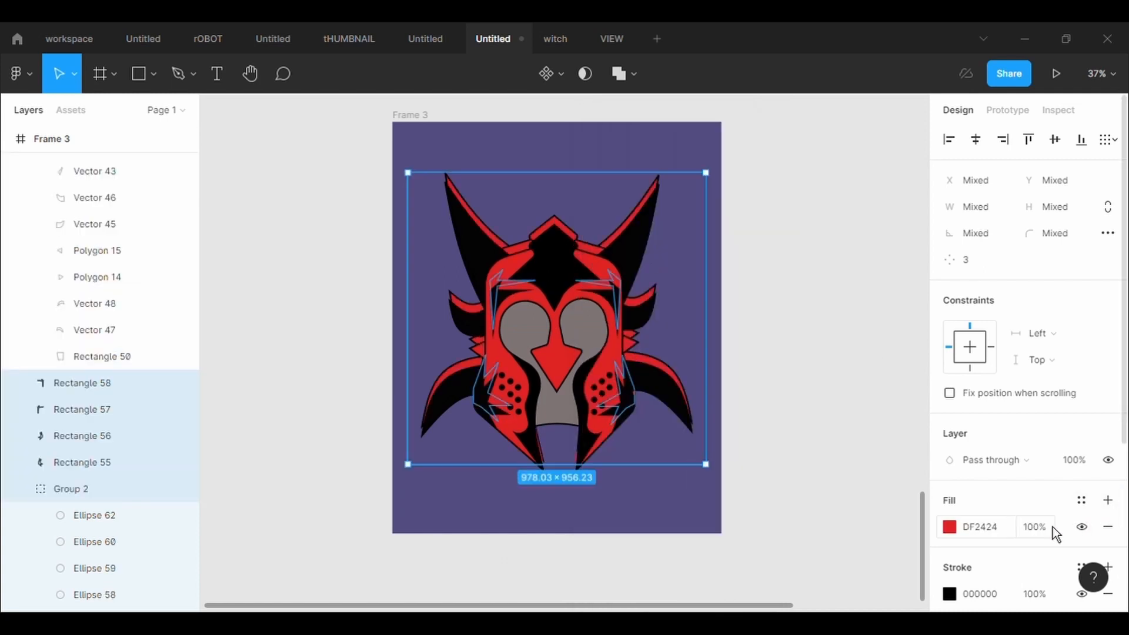
click(950, 528)
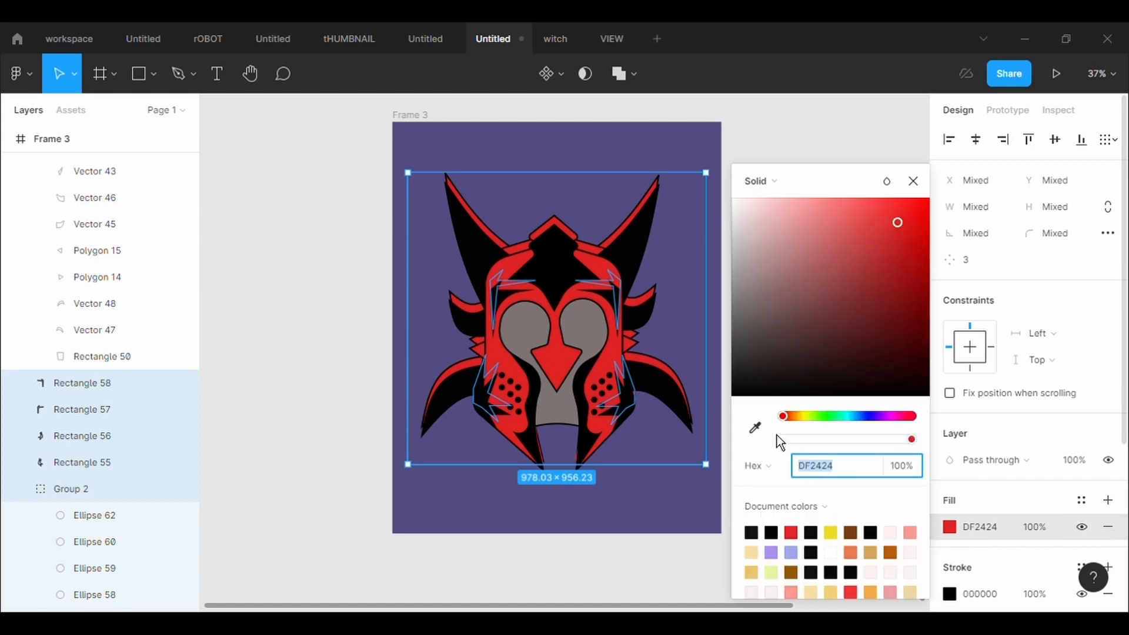
drag(903, 231, 736, 203)
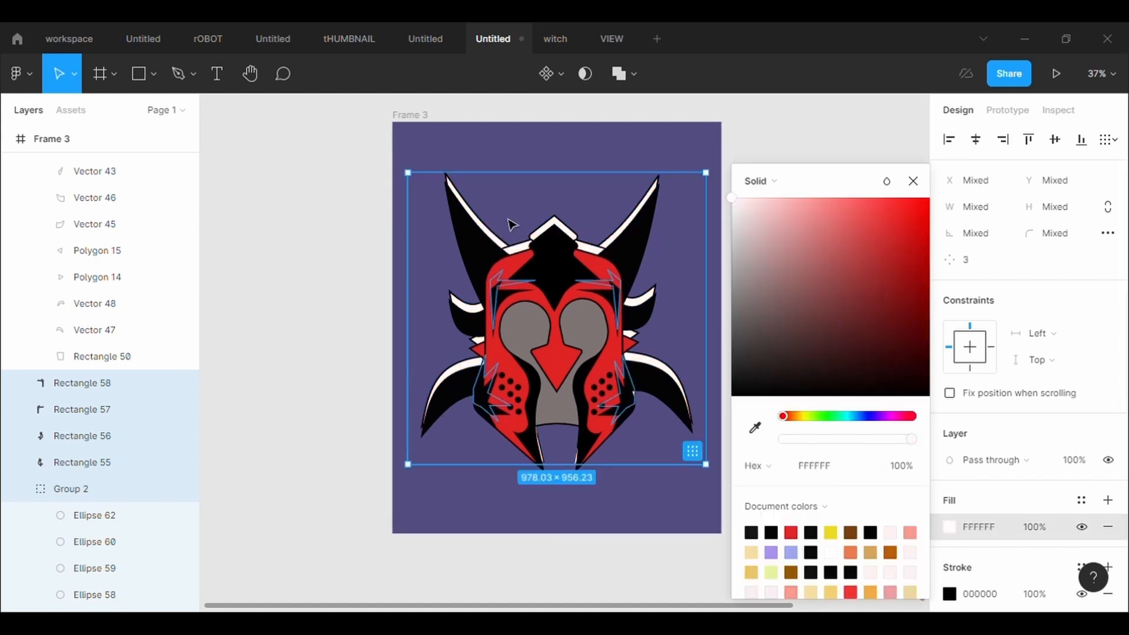
Step: Reposition the white copy so only a thin highlight shows along the upper edges of the horns, crest and spikes
drag(586, 224, 584, 210)
key(shift+Up)
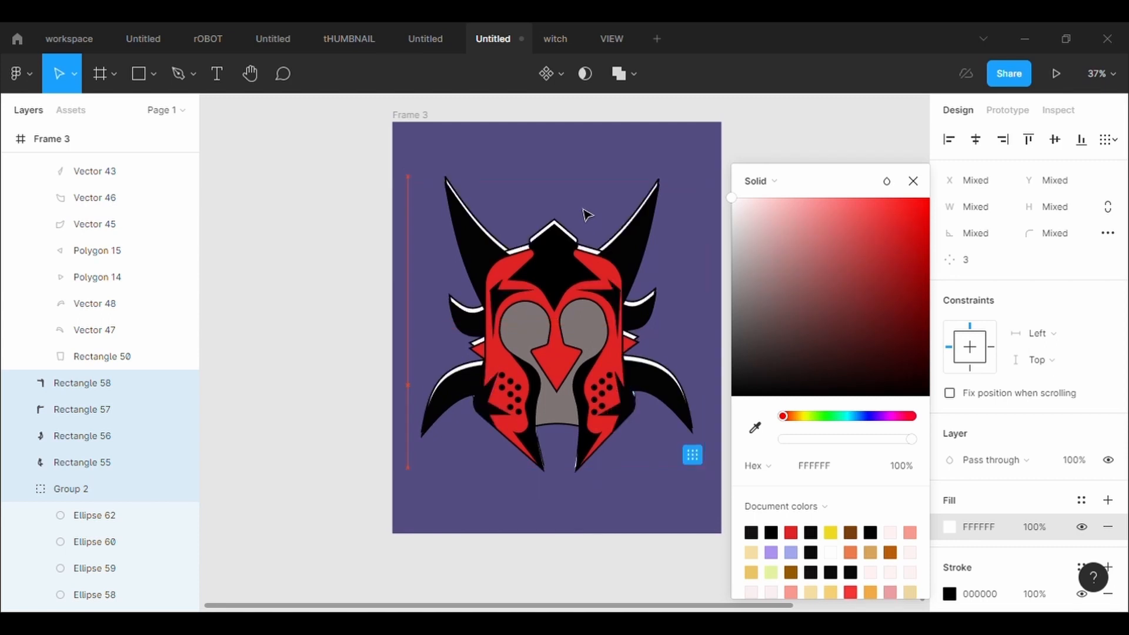
key(Down)
key(Down)
key(Down)
key(Down)
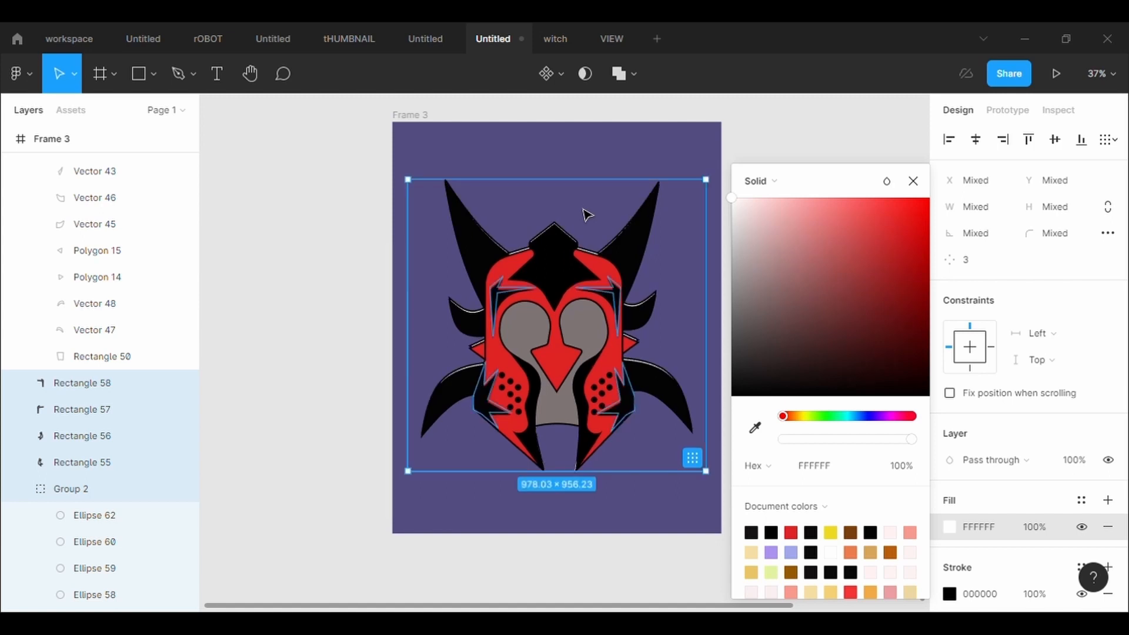
scroll(587, 214, up, 1)
scroll(588, 215, right, 1)
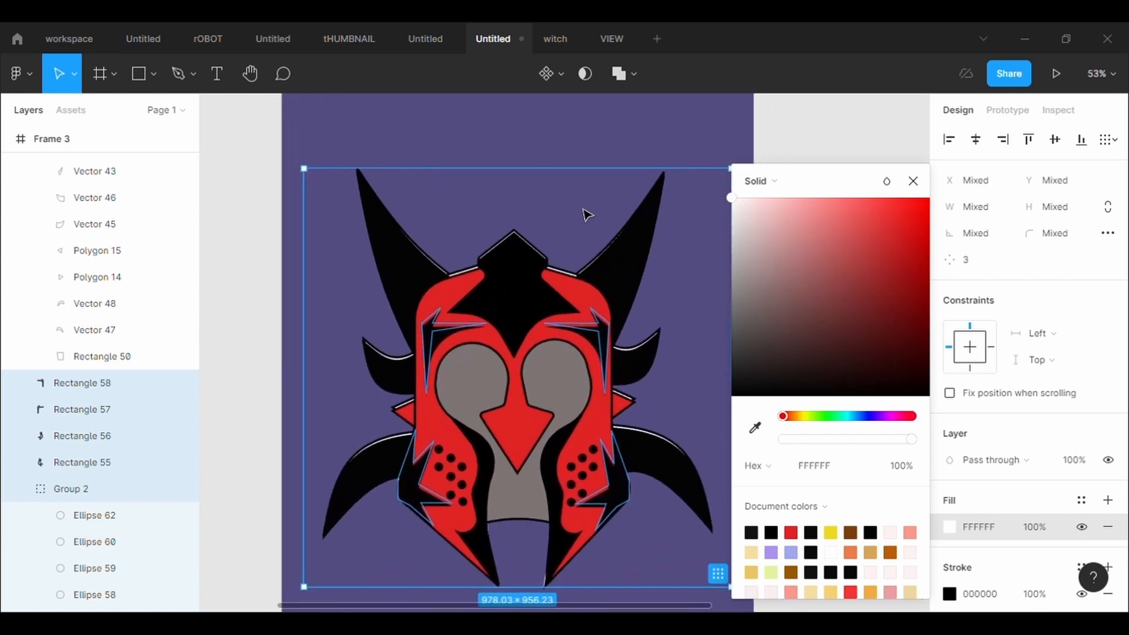
drag(531, 179, 526, 179)
click(692, 415)
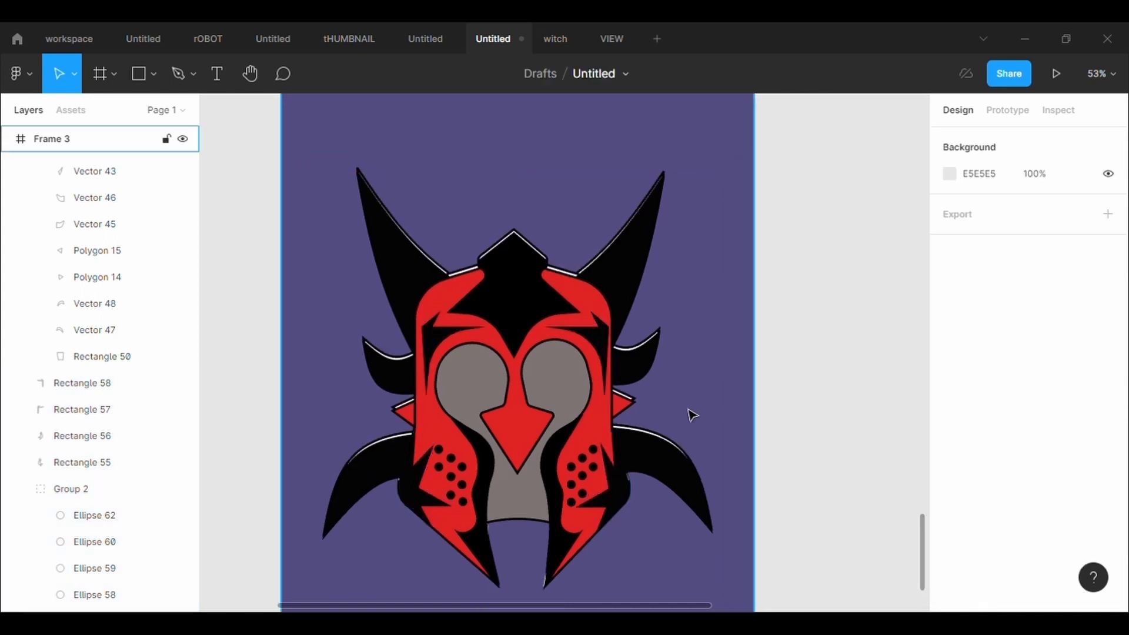
Step: Adjust the tip point of the white highlight triangle behind the helmet's right side spike
scroll(692, 415, down, 3)
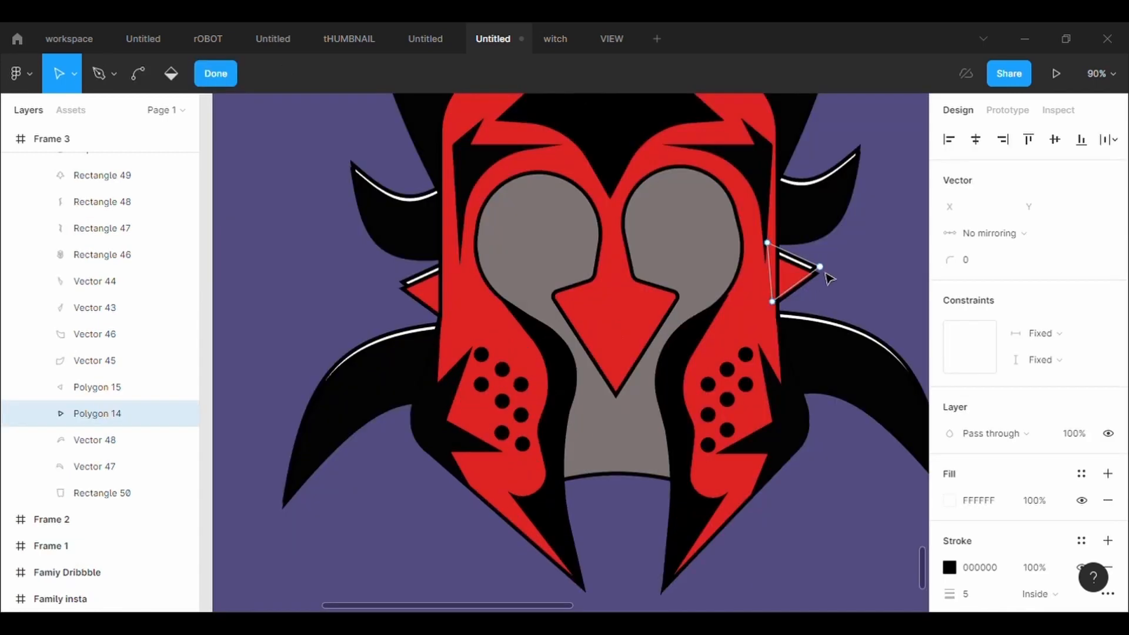
drag(823, 272, 824, 273)
key(Escape)
key(Escape)
Step: Recolour the frame background with the helmet's red DF2424, sampled from the artwork
scroll(847, 285, down, 5)
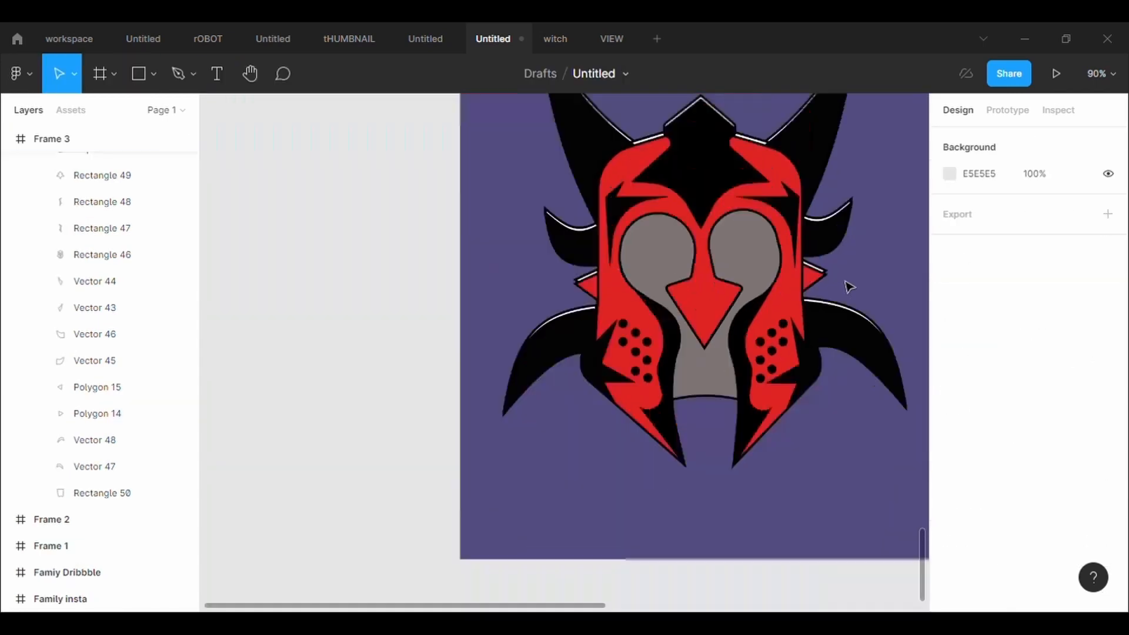
scroll(847, 285, right, 1)
scroll(774, 184, up, 8)
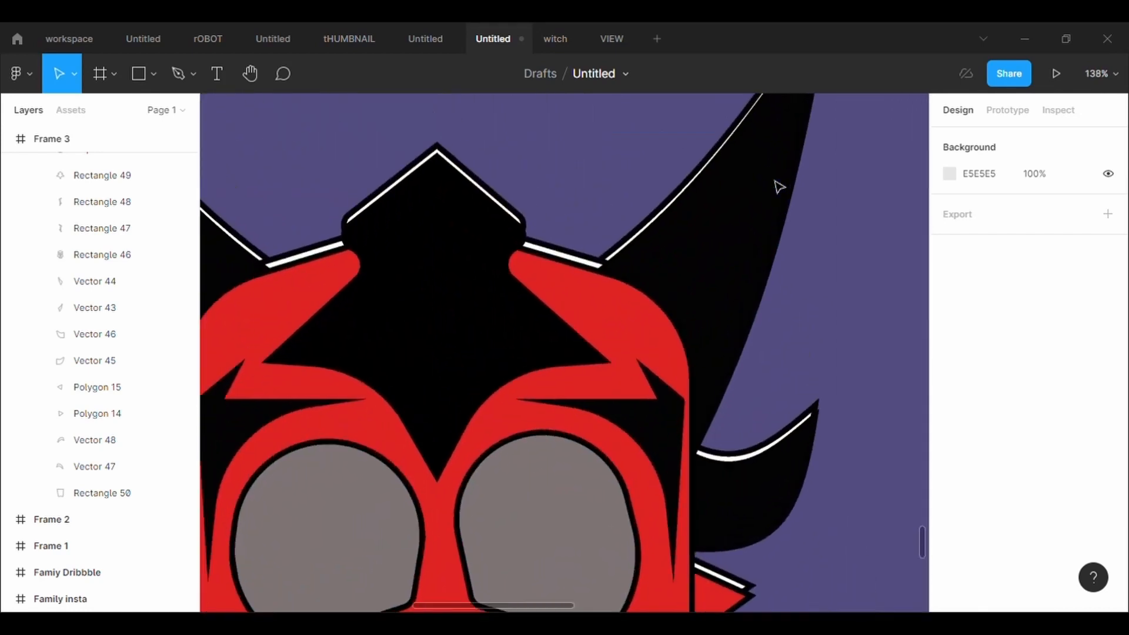
scroll(779, 186, down, 6)
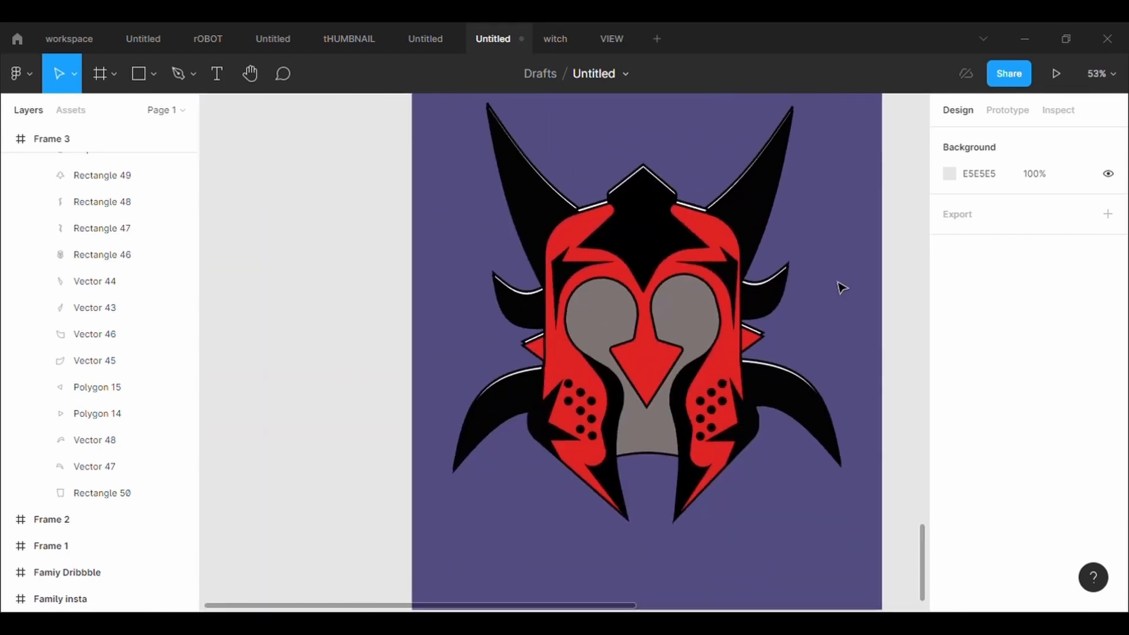
scroll(842, 288, down, 2)
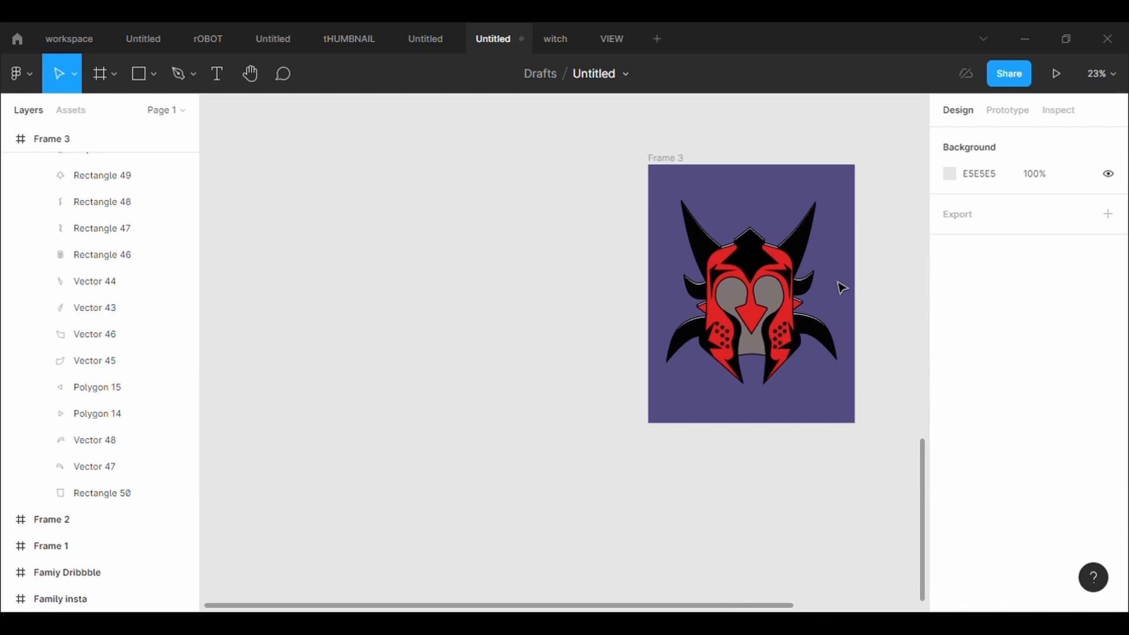
click(685, 172)
click(949, 526)
click(756, 429)
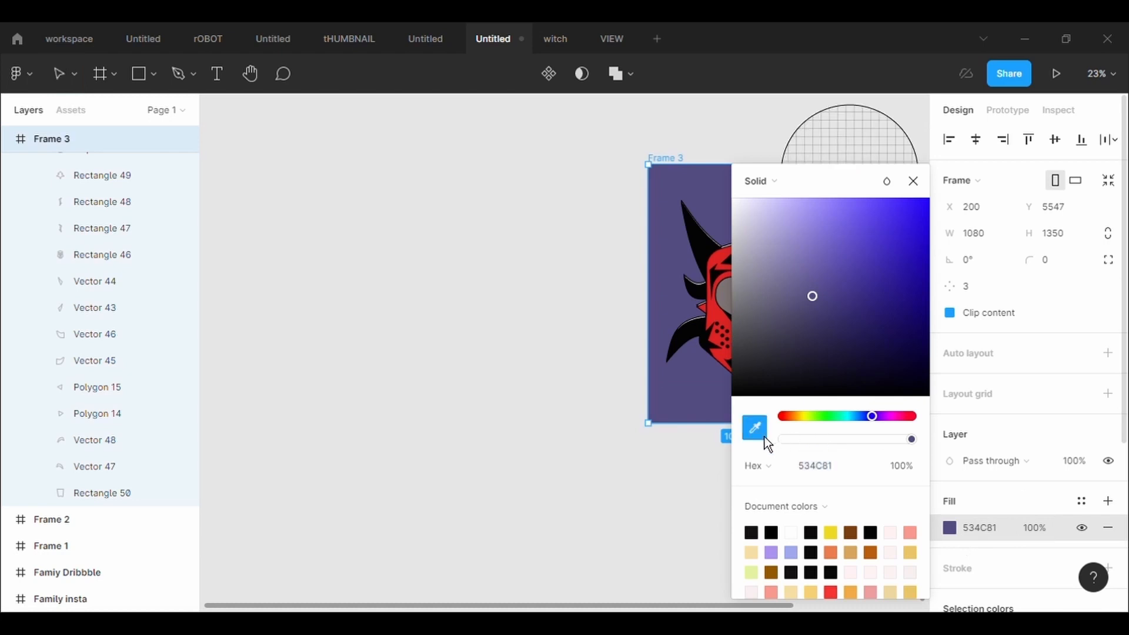
click(716, 338)
click(691, 529)
Step: Change the frame background fill to a very dark, near-black brown
scroll(922, 313, up, 5)
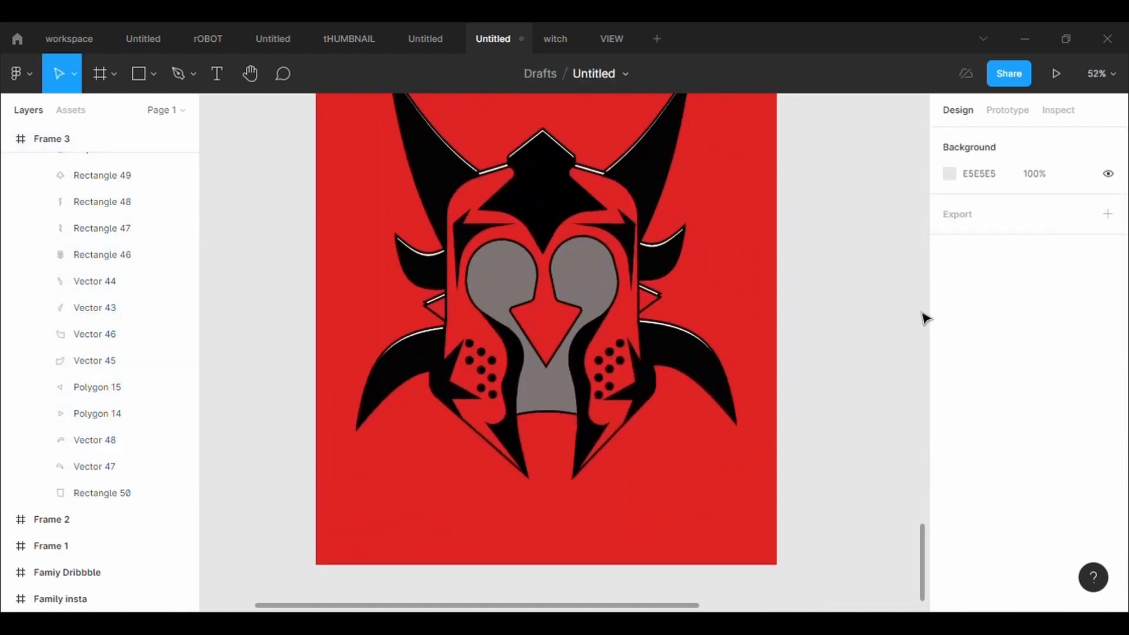
scroll(921, 313, down, 2)
scroll(922, 312, up, 1)
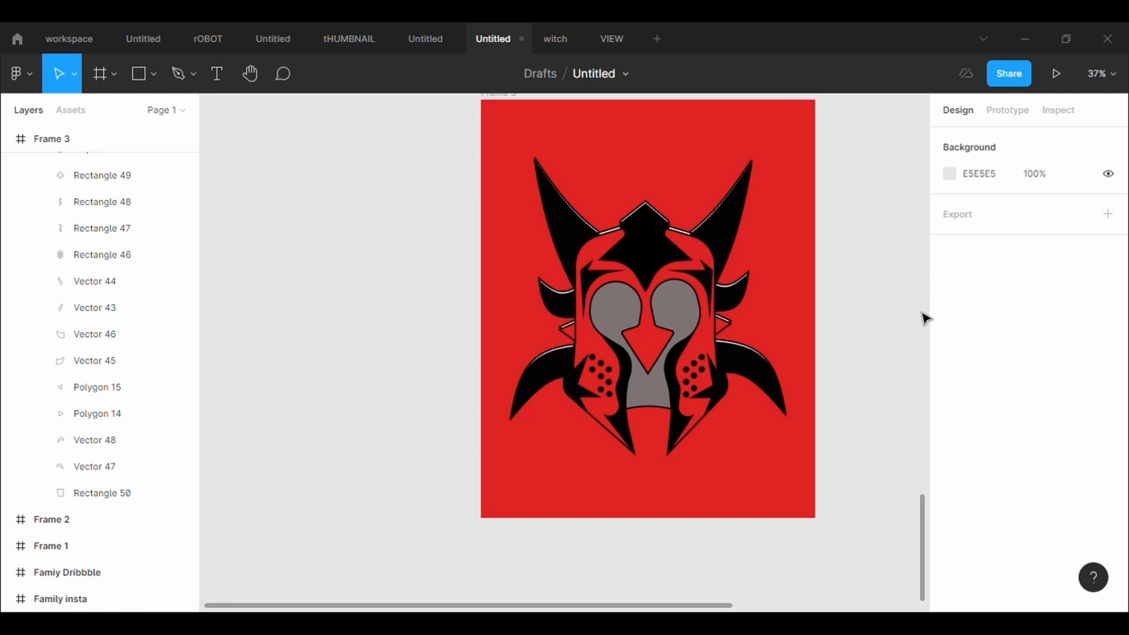
scroll(703, 491, up, 2)
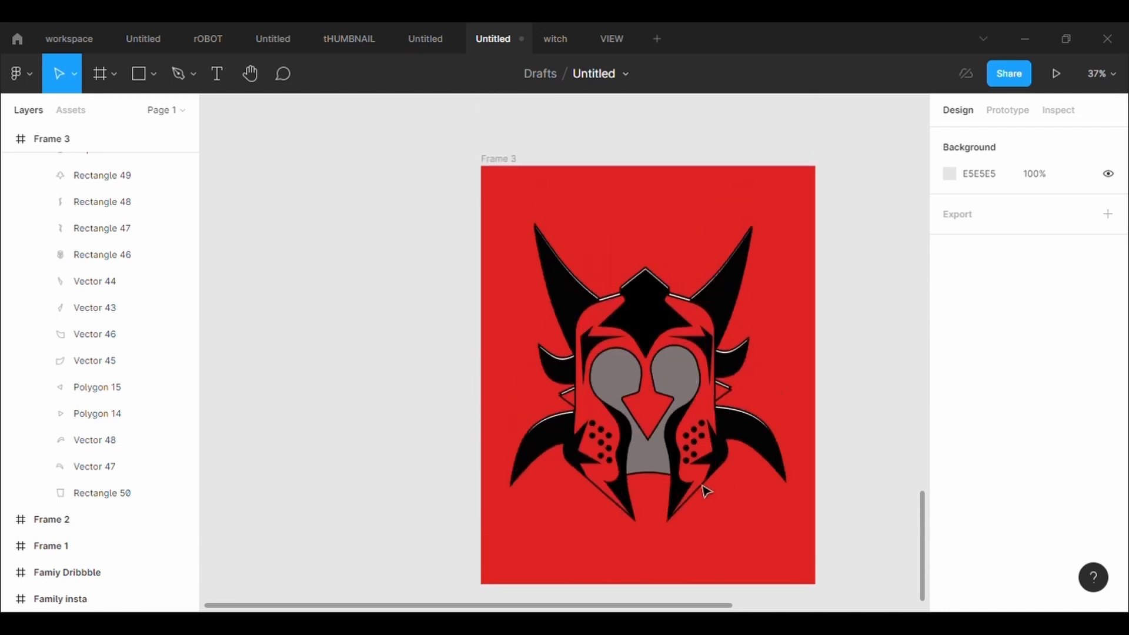
click(499, 174)
click(951, 529)
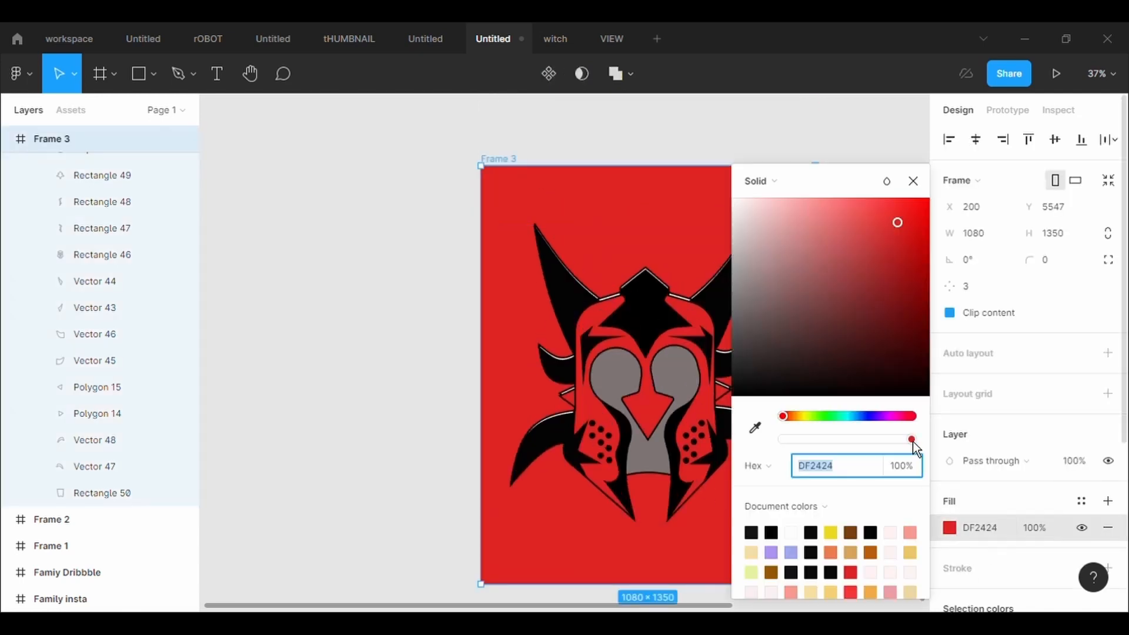
click(781, 303)
drag(788, 320, 772, 387)
drag(920, 190, 1098, 176)
Step: Recolour the grey face opening behind the eye holes with a dark red fill
click(673, 395)
double_click(673, 395)
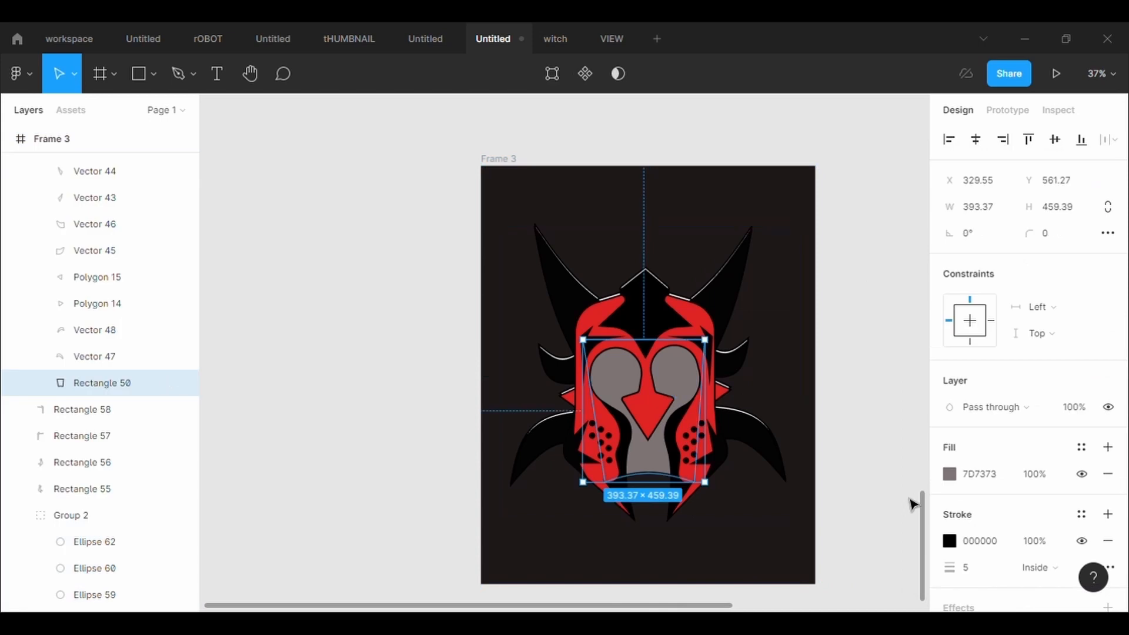
click(949, 473)
drag(823, 334, 923, 353)
click(869, 118)
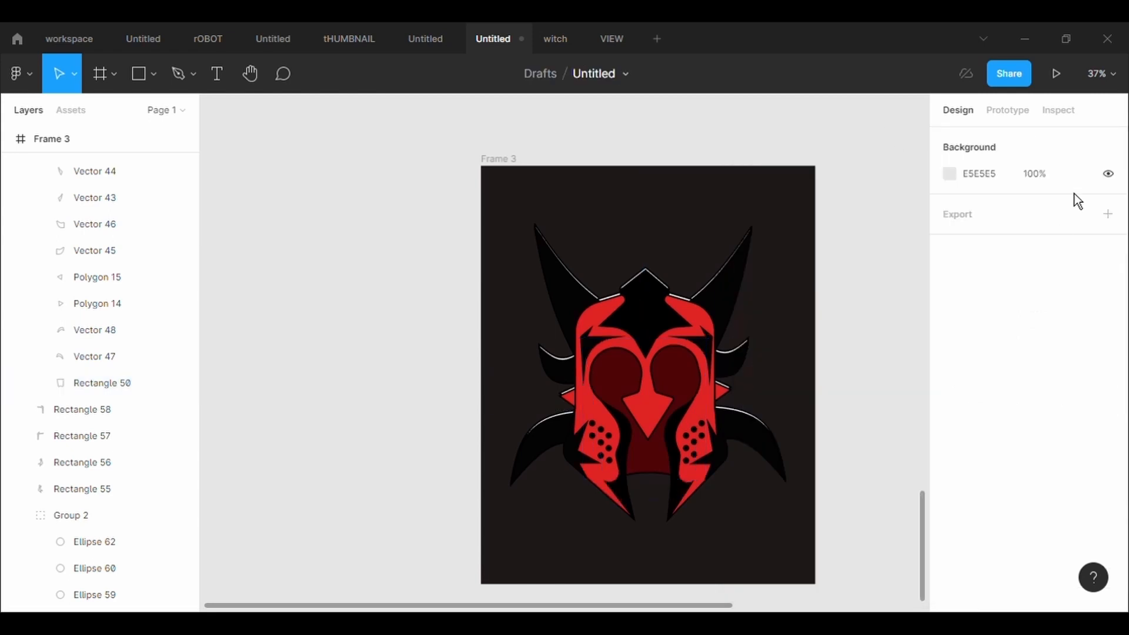